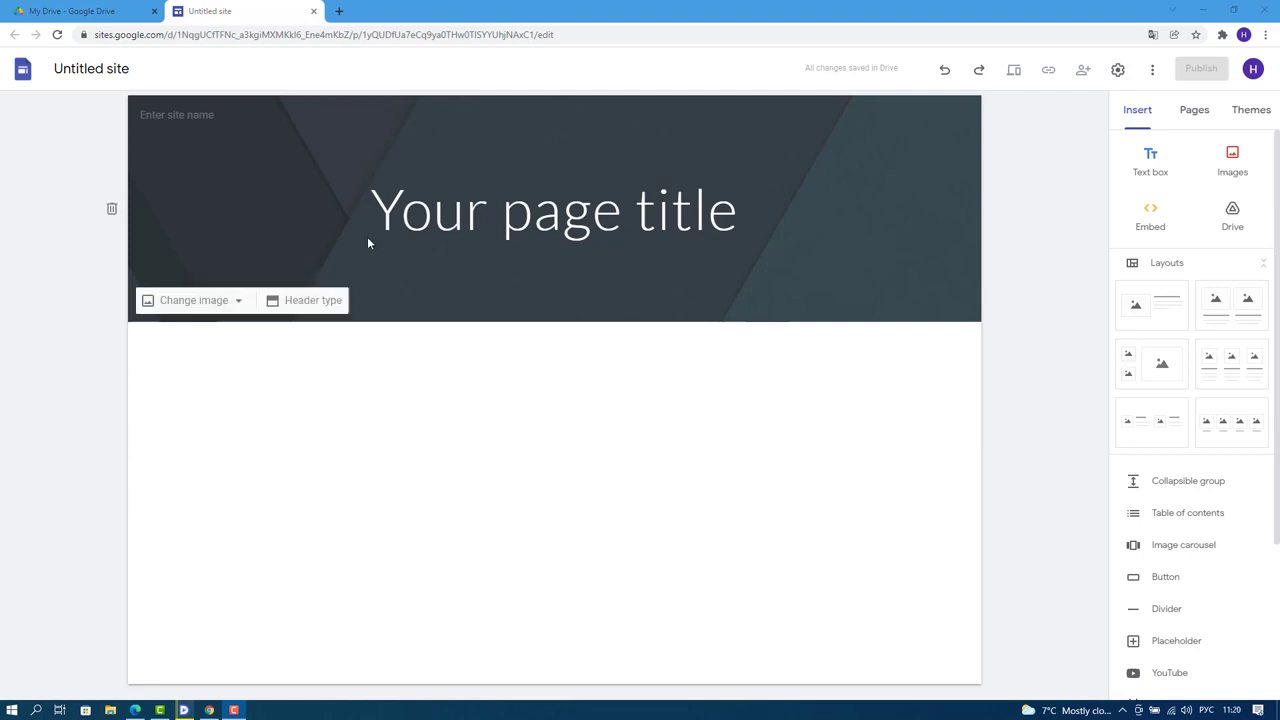
Name the site "python" and upload the Рисунок1 image from the desktop as its logo.
{"action": "left_click", "coordinate": [190, 115]}
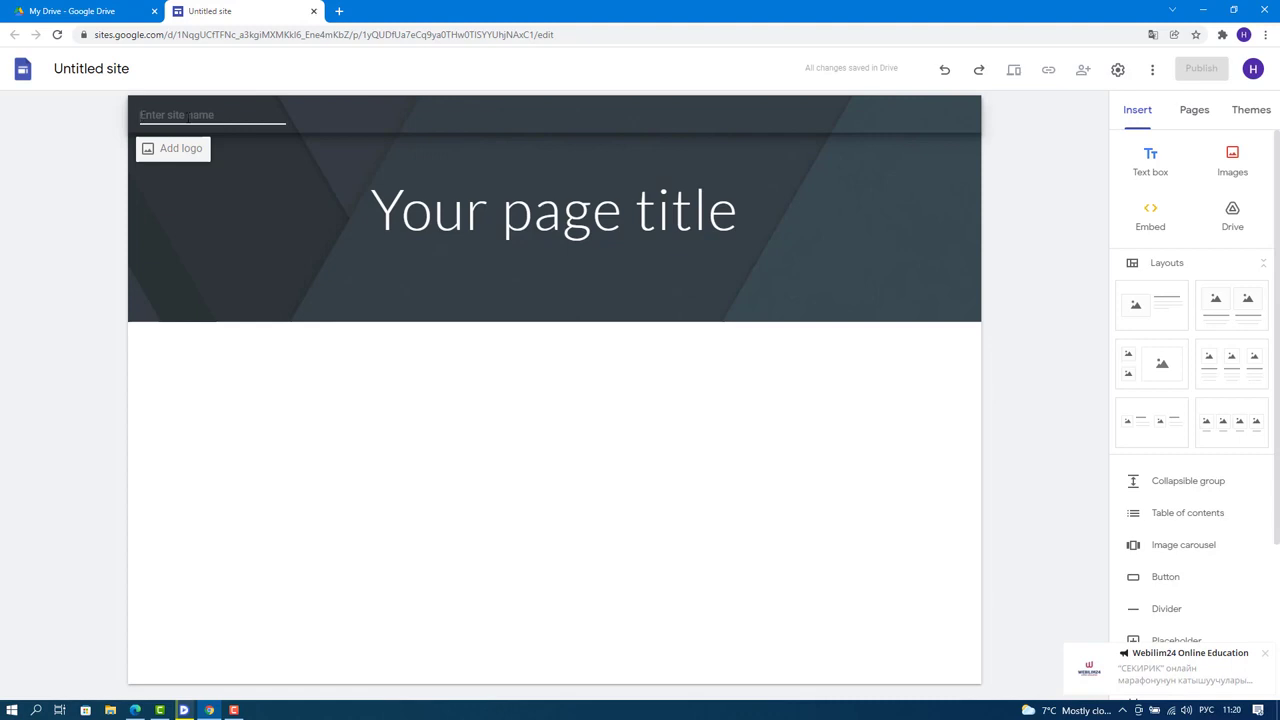
{"action": "type", "text": "python"}
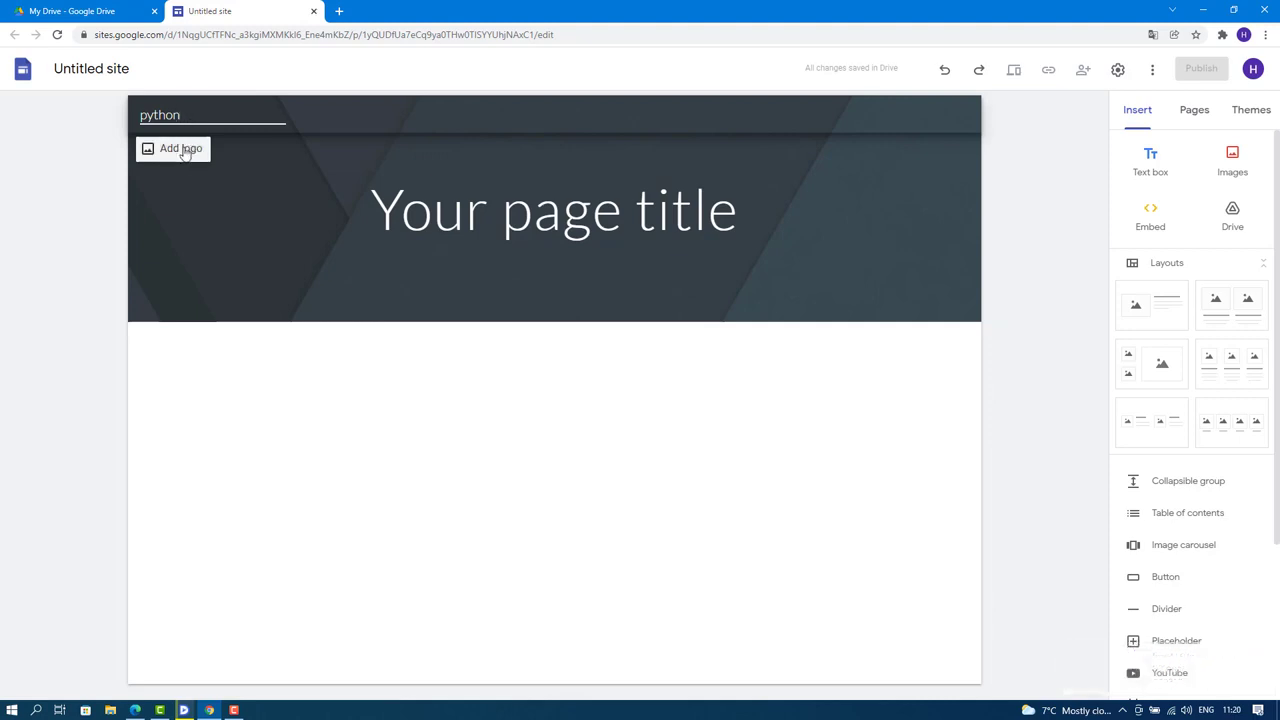
{"action": "left_click", "coordinate": [184, 150]}
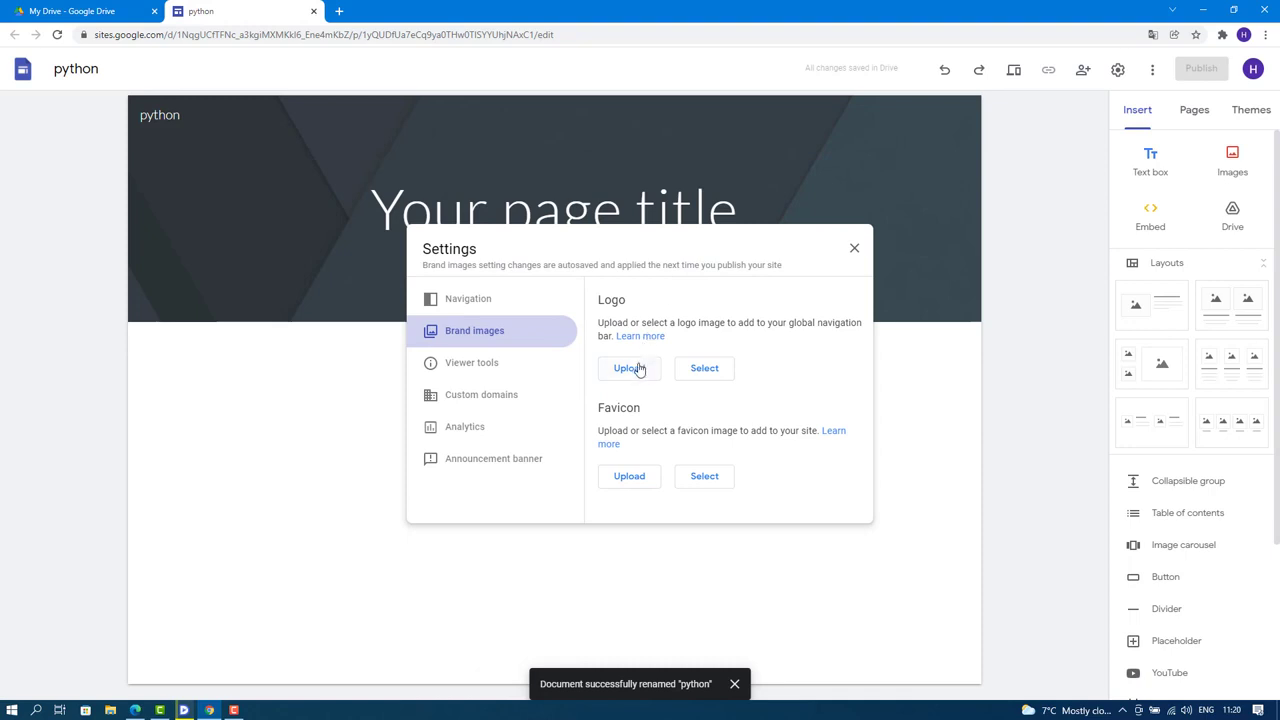
{"action": "left_click", "coordinate": [630, 368]}
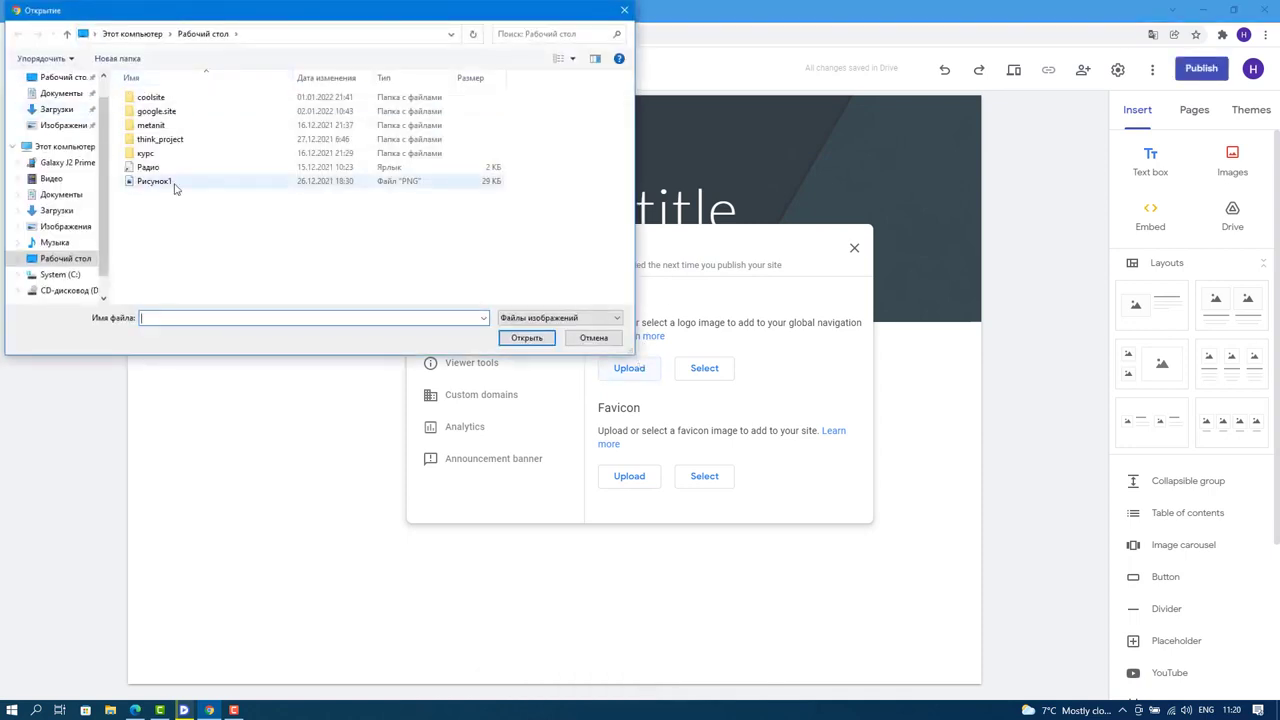
{"action": "left_click", "coordinate": [174, 186]}
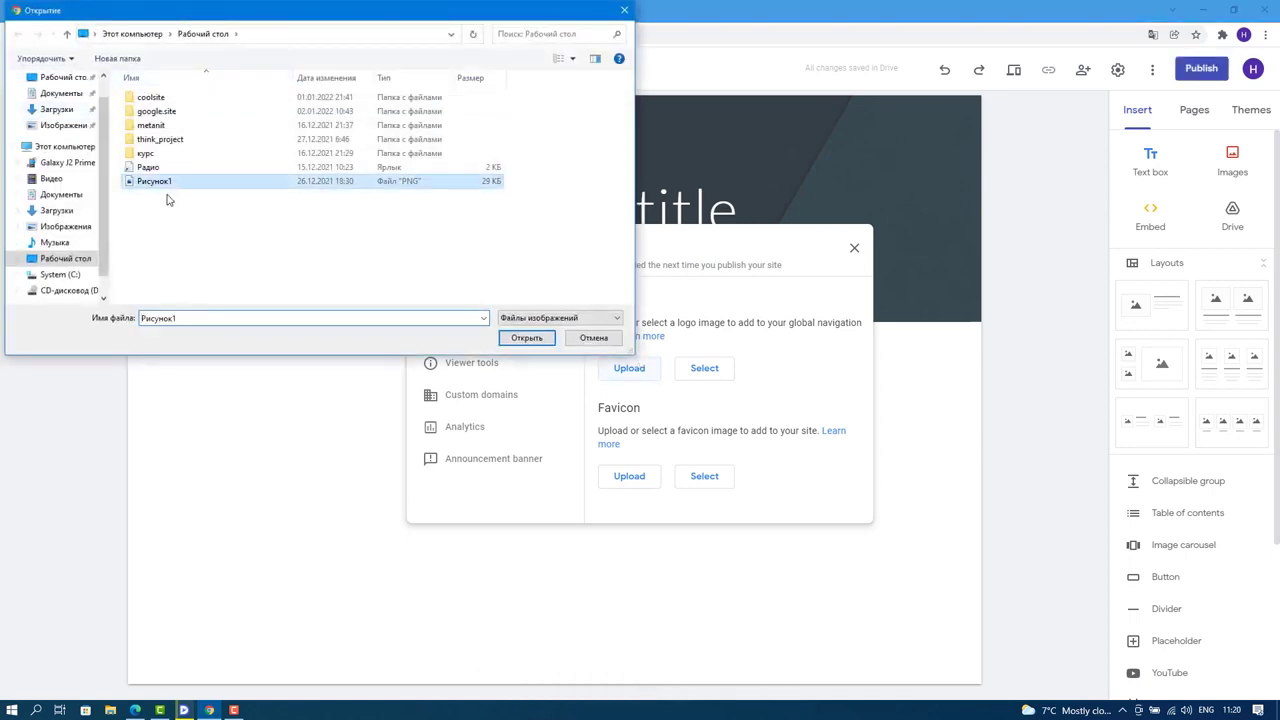
{"action": "left_click", "coordinate": [527, 339]}
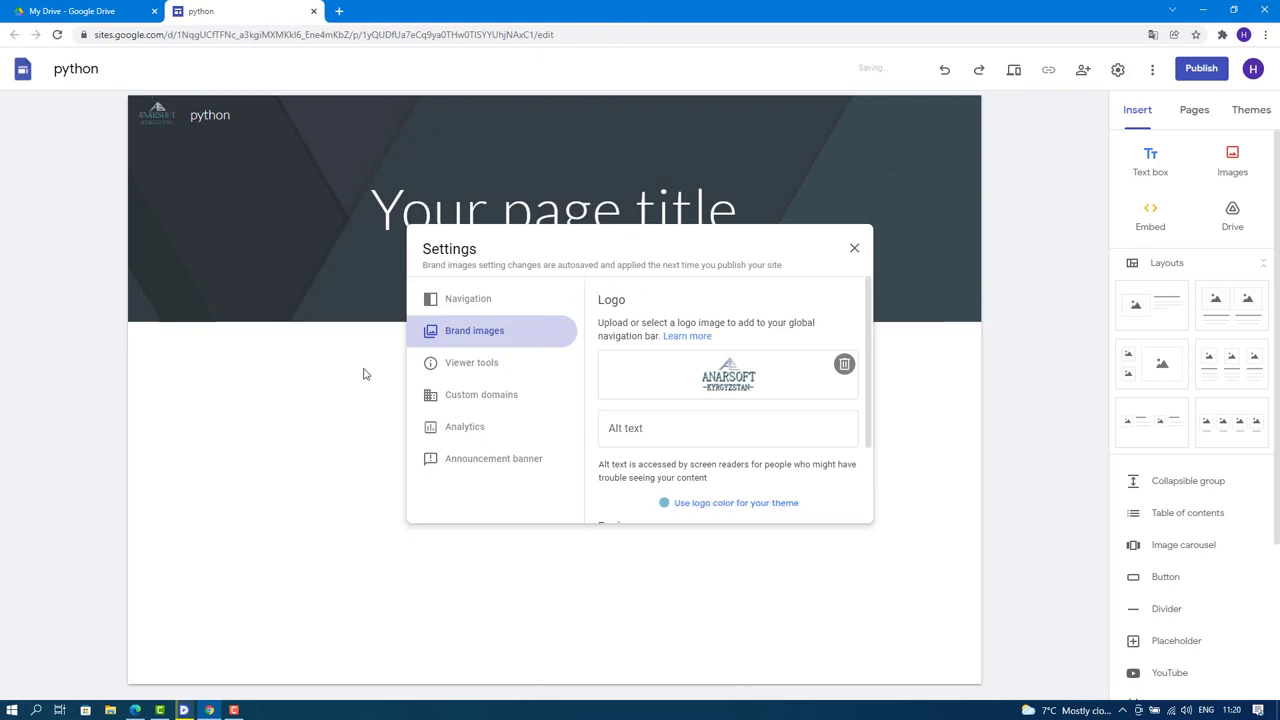
{"action": "left_click", "coordinate": [855, 249]}
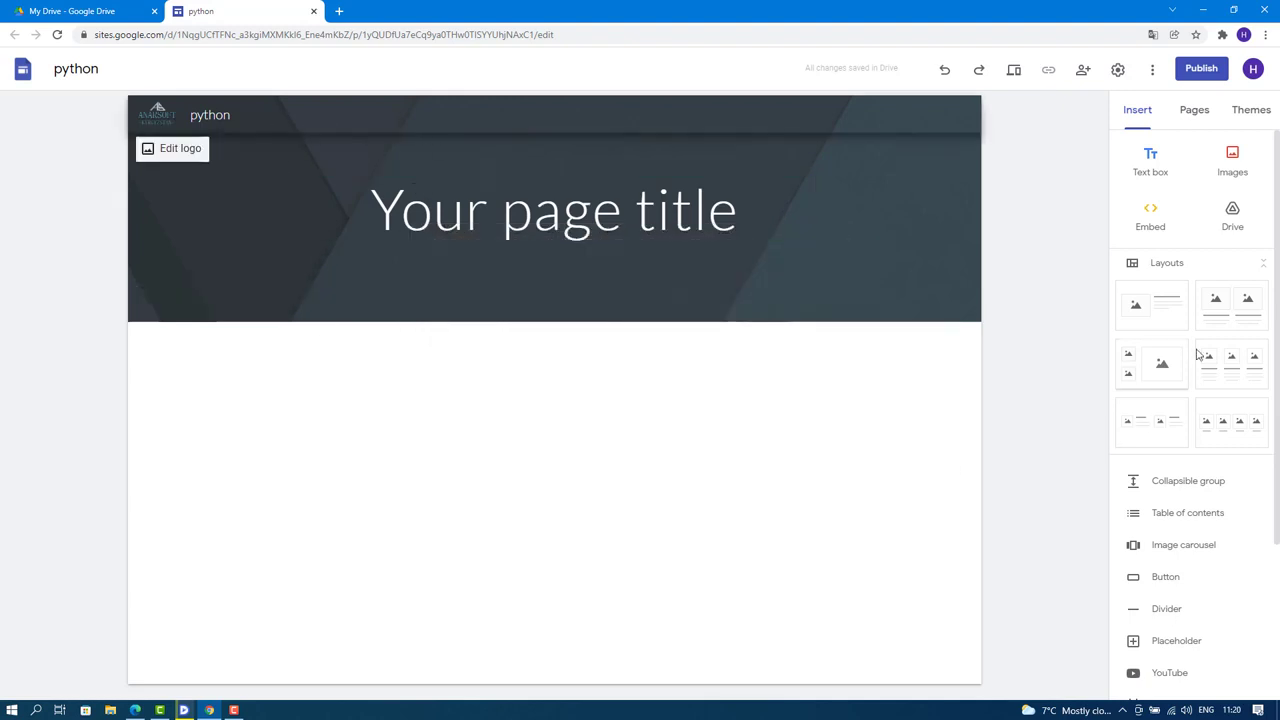
Translate the site editor page from English into Russian with the browser's translator.
{"action": "left_click", "coordinate": [1154, 36]}
{"action": "left_click", "coordinate": [1088, 62]}
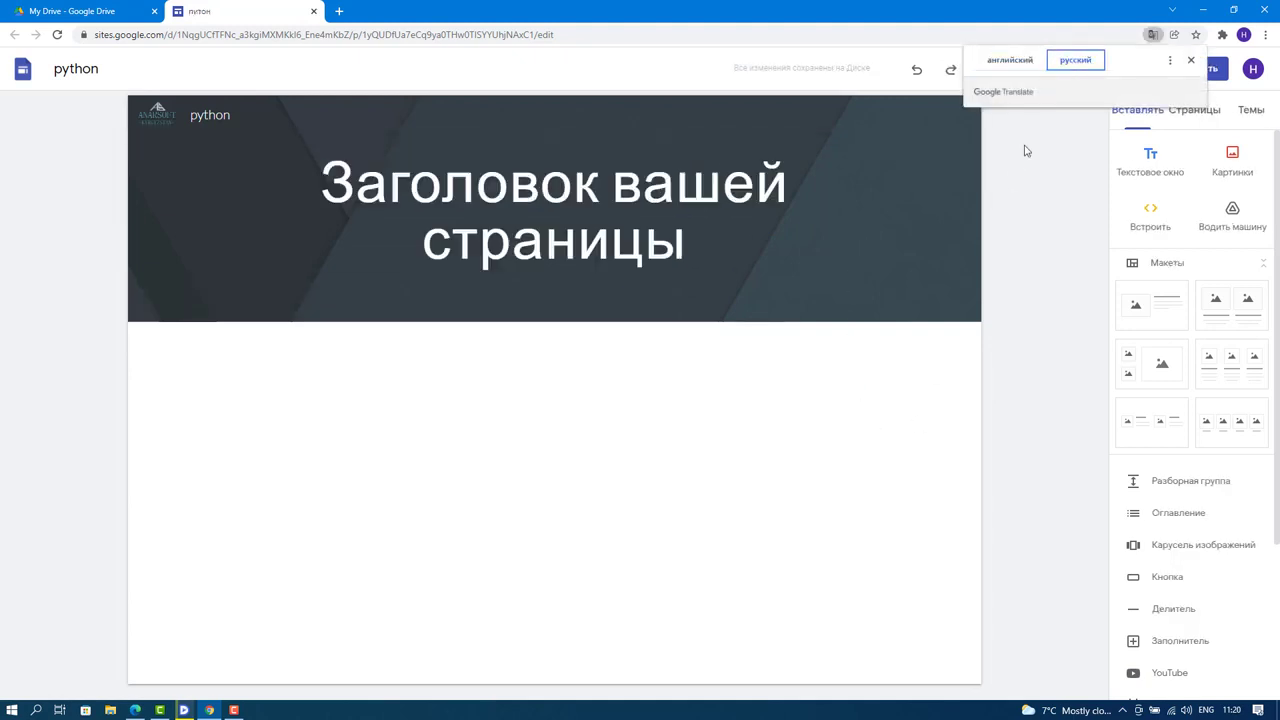
{"action": "left_click", "coordinate": [1052, 184]}
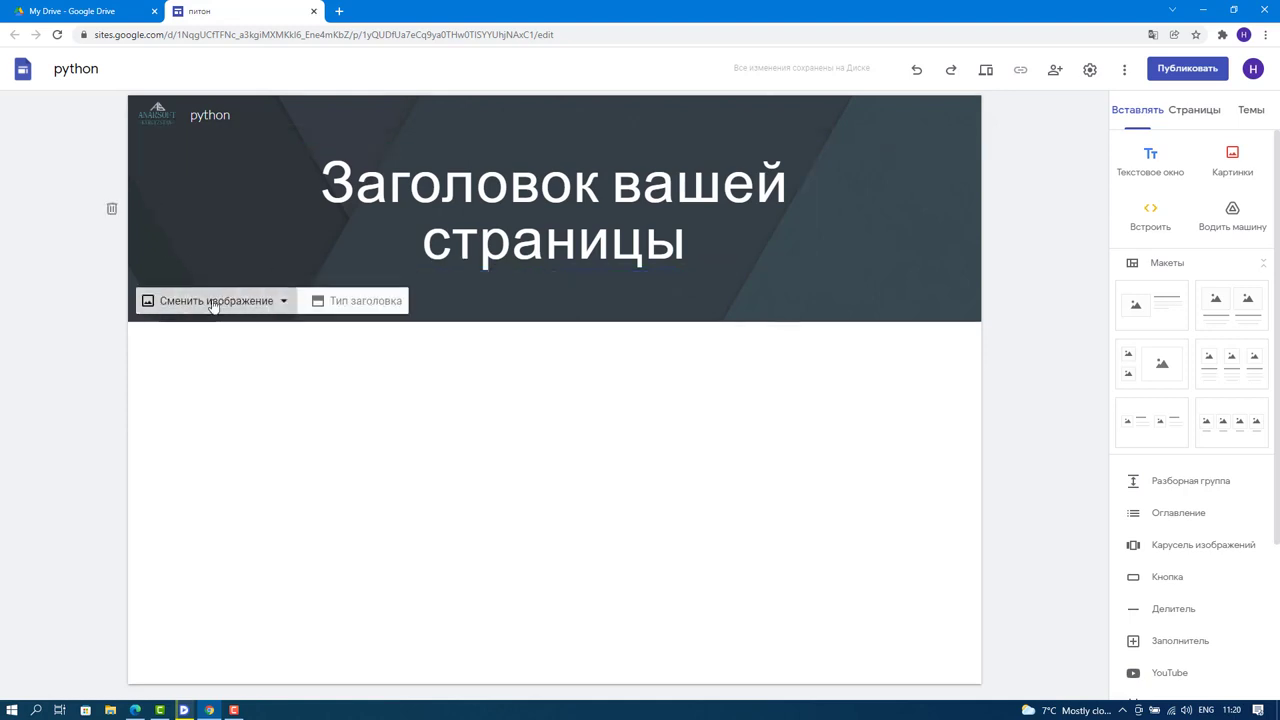
{"action": "left_click", "coordinate": [214, 301]}
{"action": "left_click", "coordinate": [199, 340]}
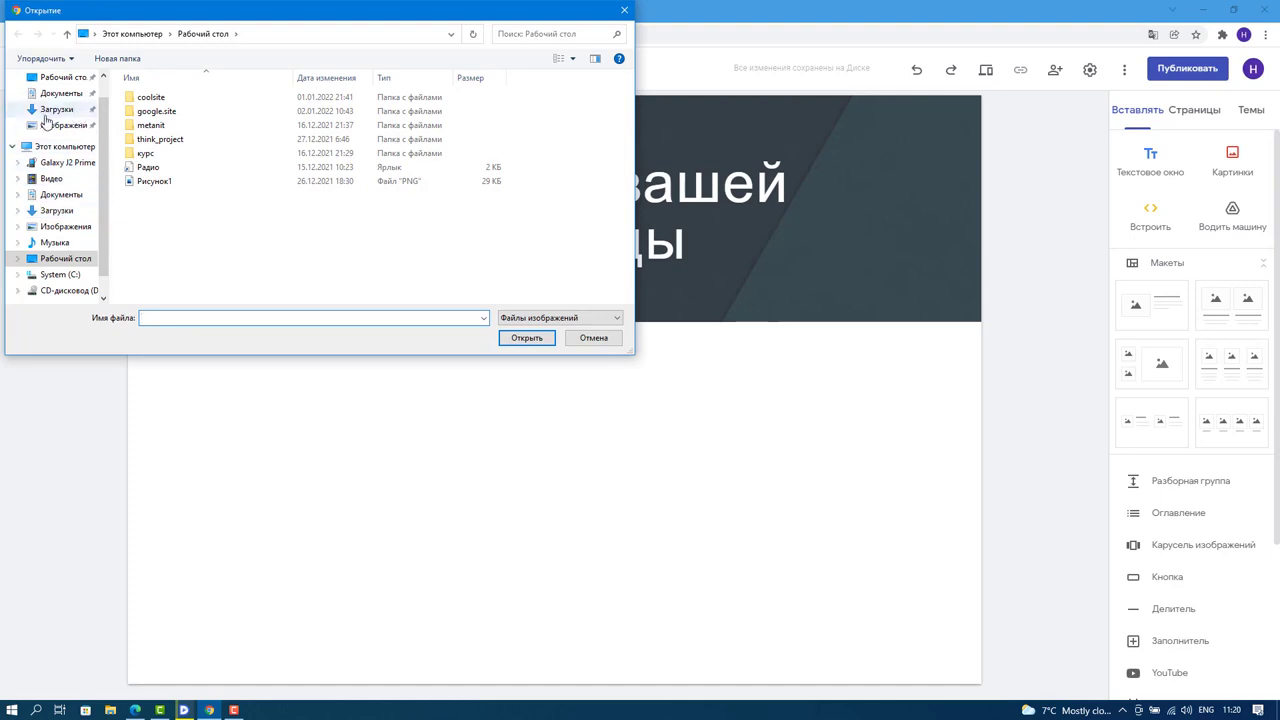
{"action": "left_click", "coordinate": [57, 228]}
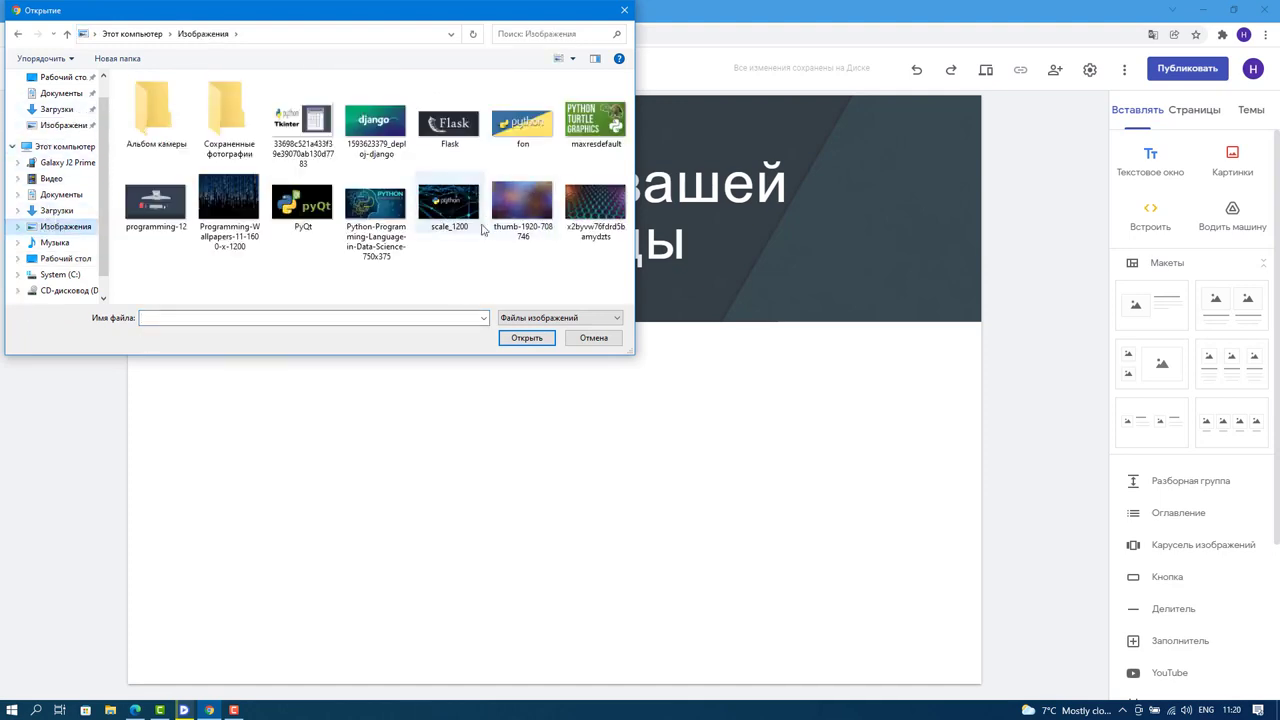
{"action": "left_click", "coordinate": [507, 195]}
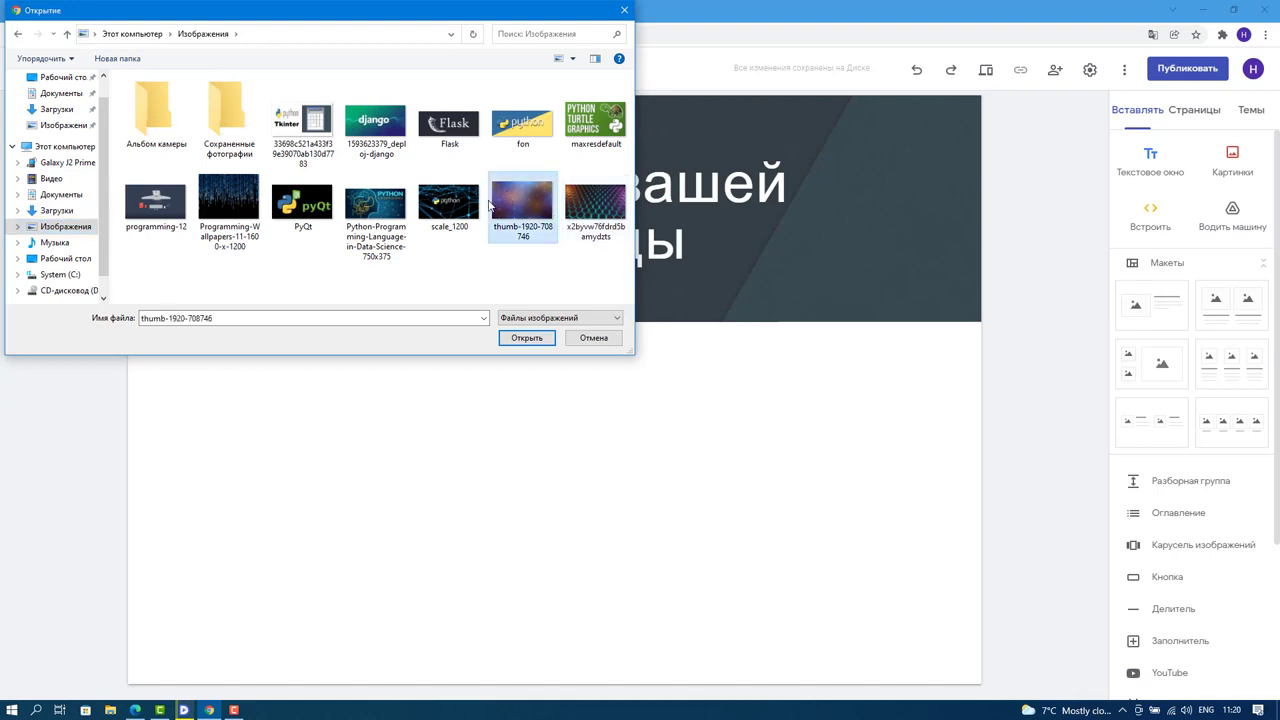
{"action": "left_click", "coordinate": [520, 338]}
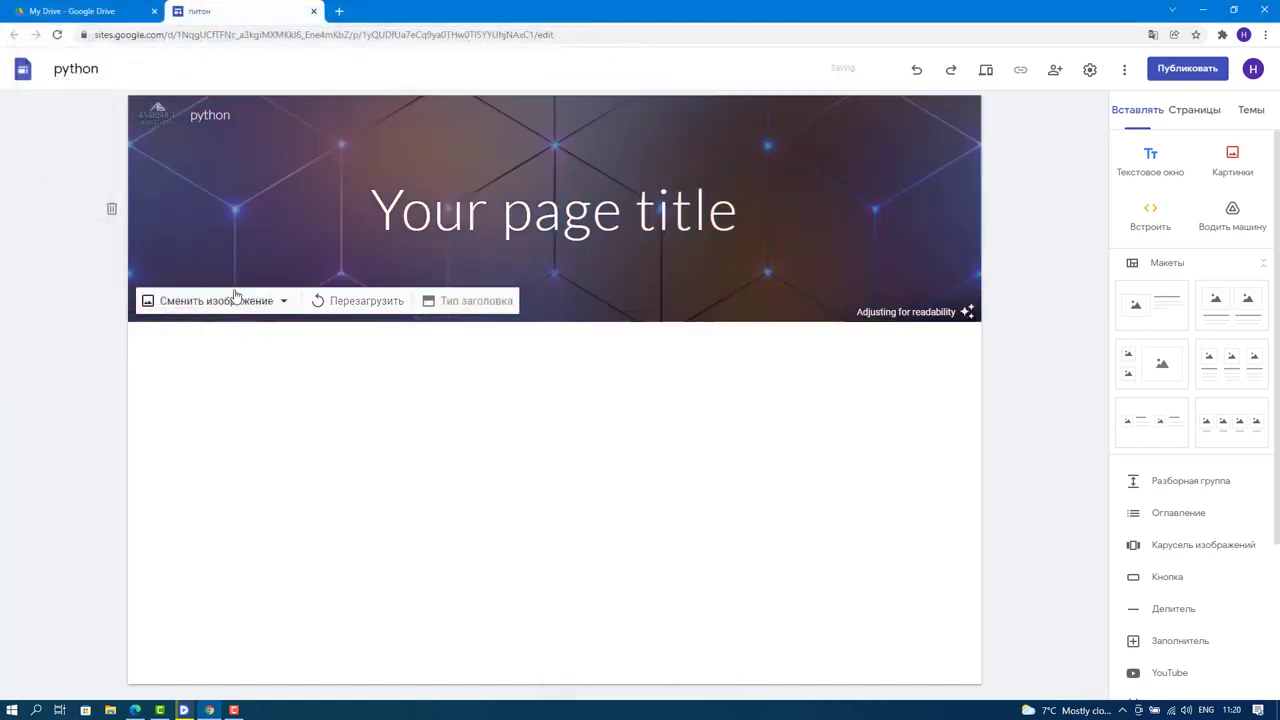
Replace the placeholder page title in the header with "Python программалоо тили".
{"action": "left_click", "coordinate": [708, 211]}
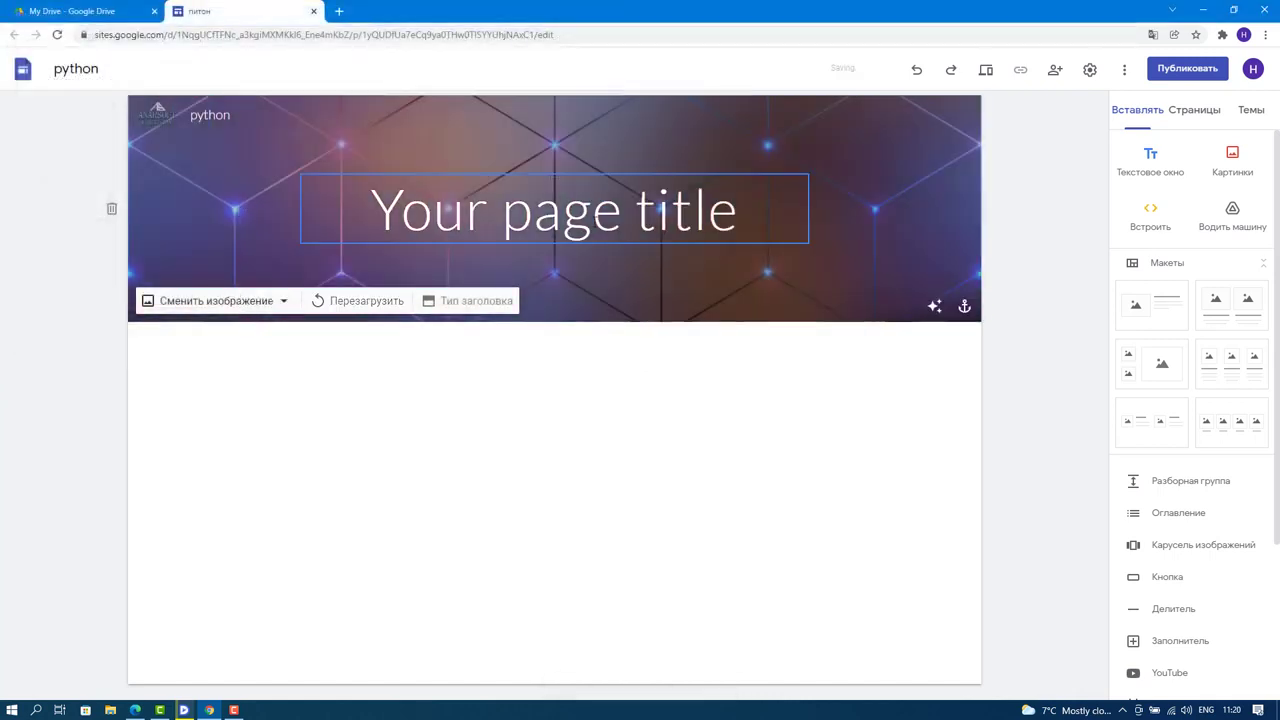
{"action": "left_click_drag", "start_coordinate": [740, 215], "coordinate": [381, 230]}
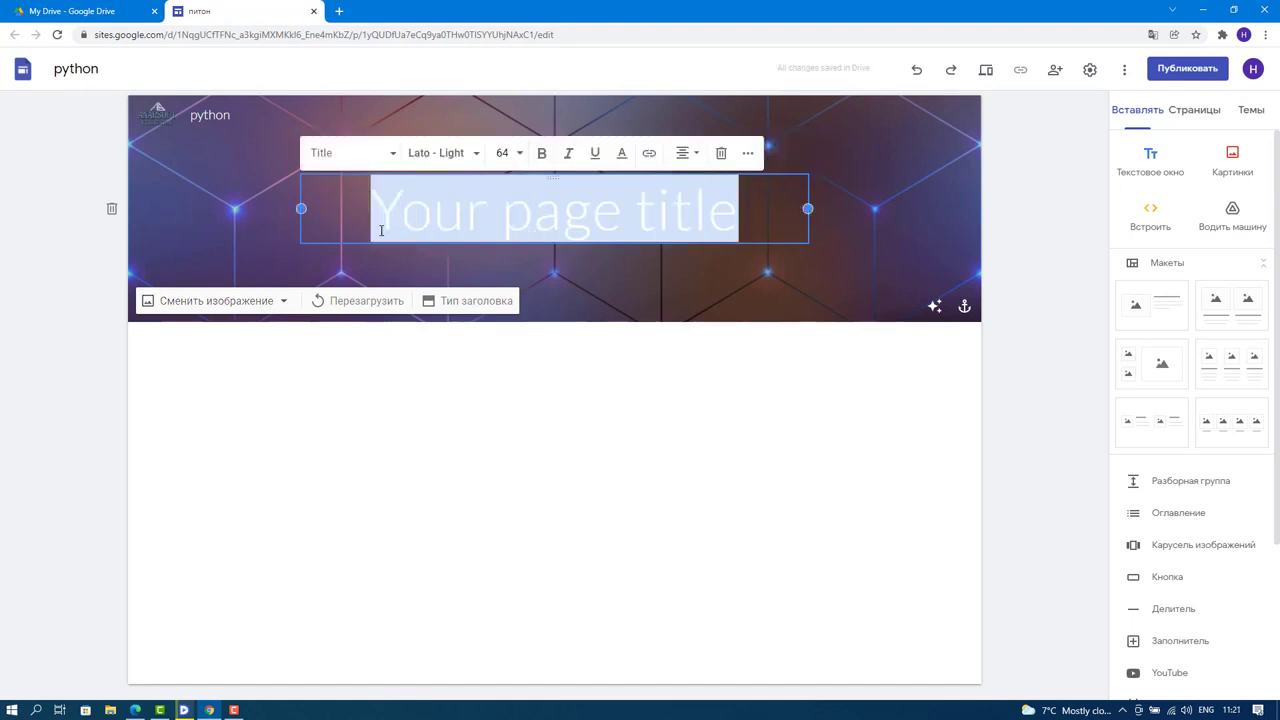
{"action": "type", "text": "Pyth"}
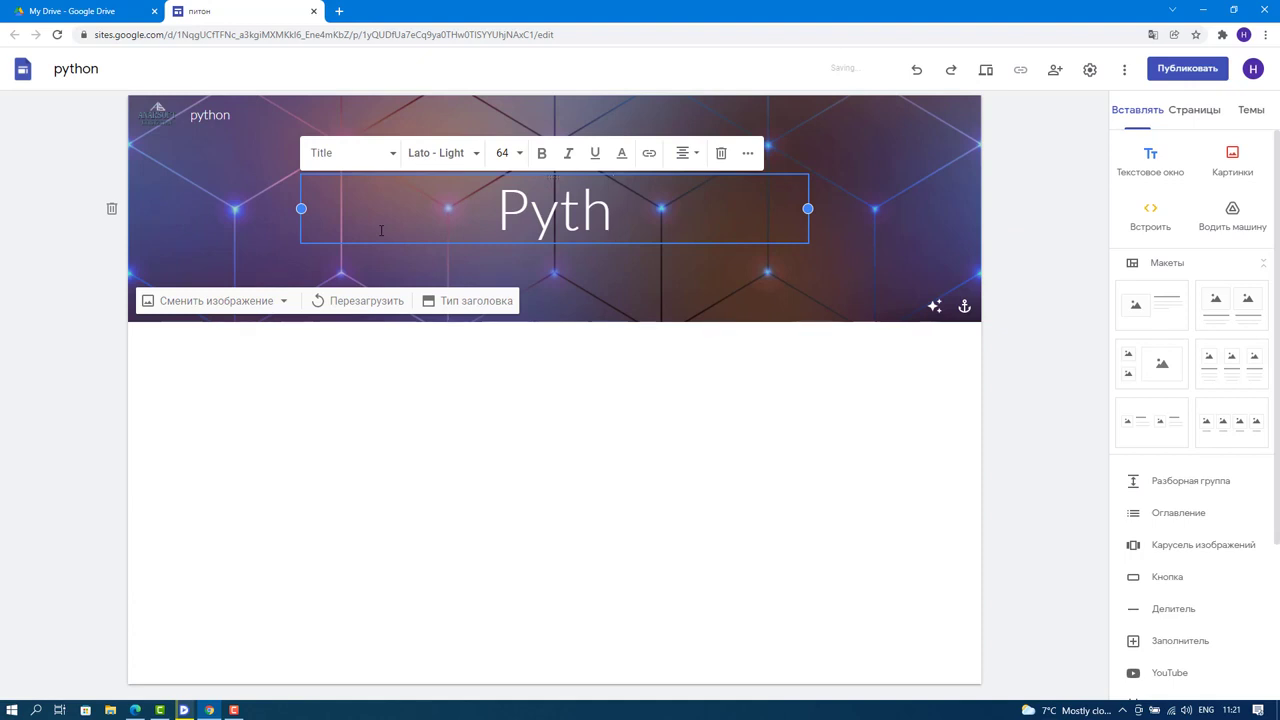
{"action": "type", "text": "on"}
{"action": "key", "text": "alt+shift"}
{"action": "type", "text": "пр"}
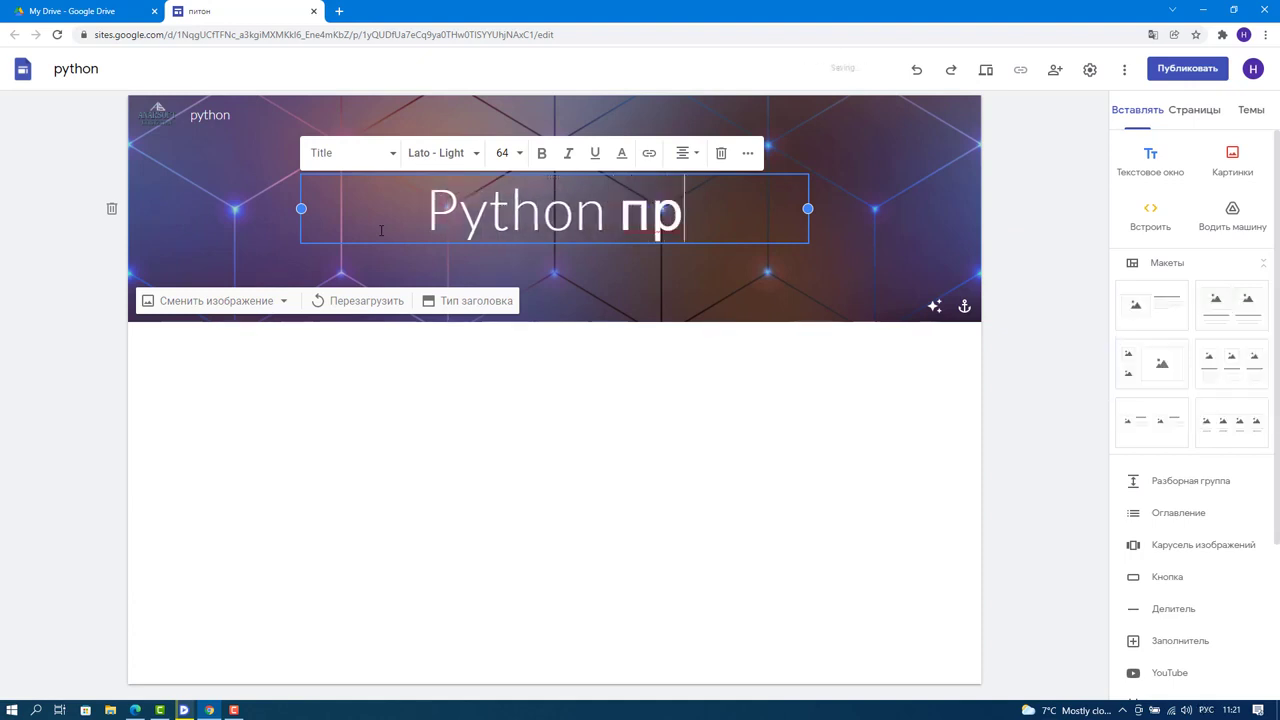
{"action": "type", "text": "ограмма"}
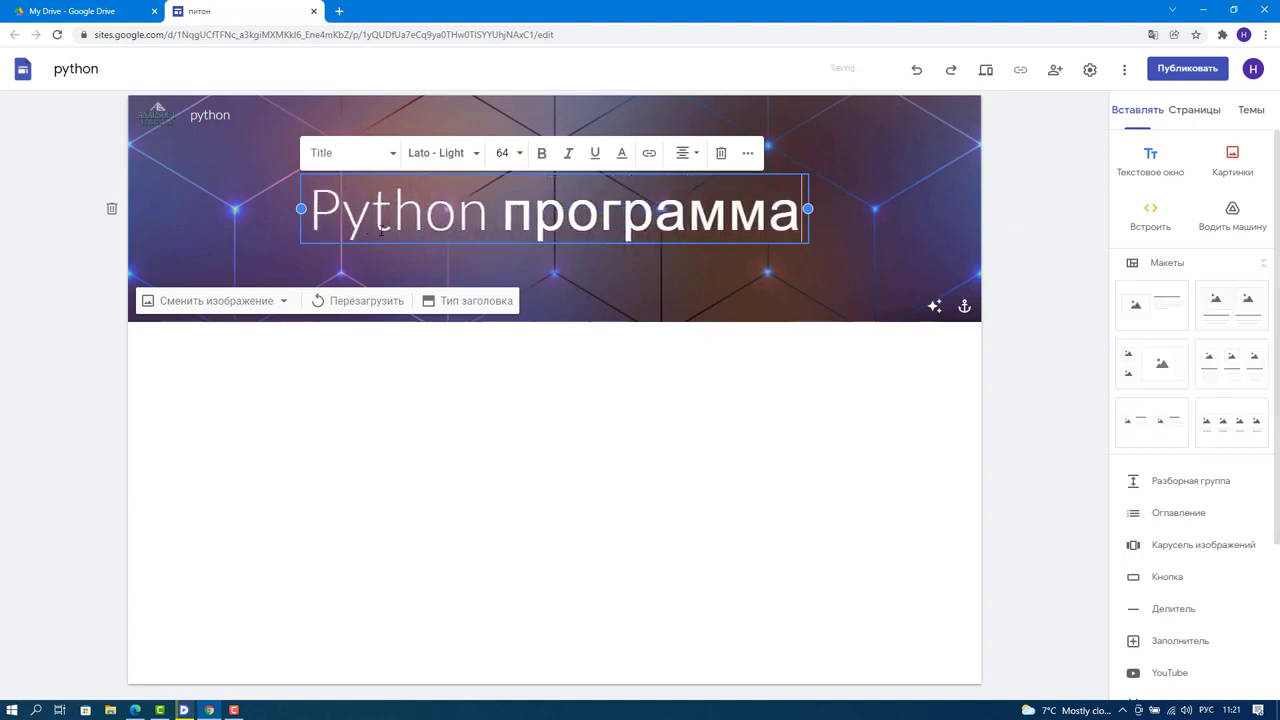
{"action": "type", "text": "лоо т"}
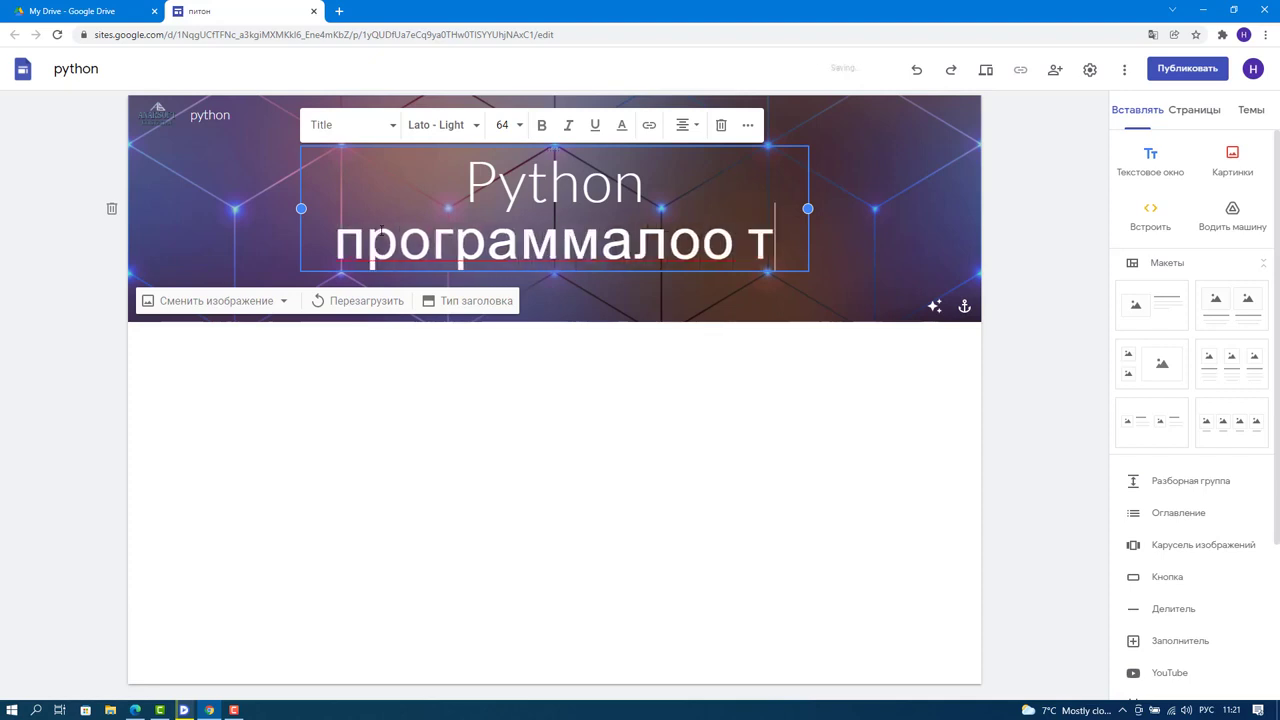
{"action": "type", "text": "или"}
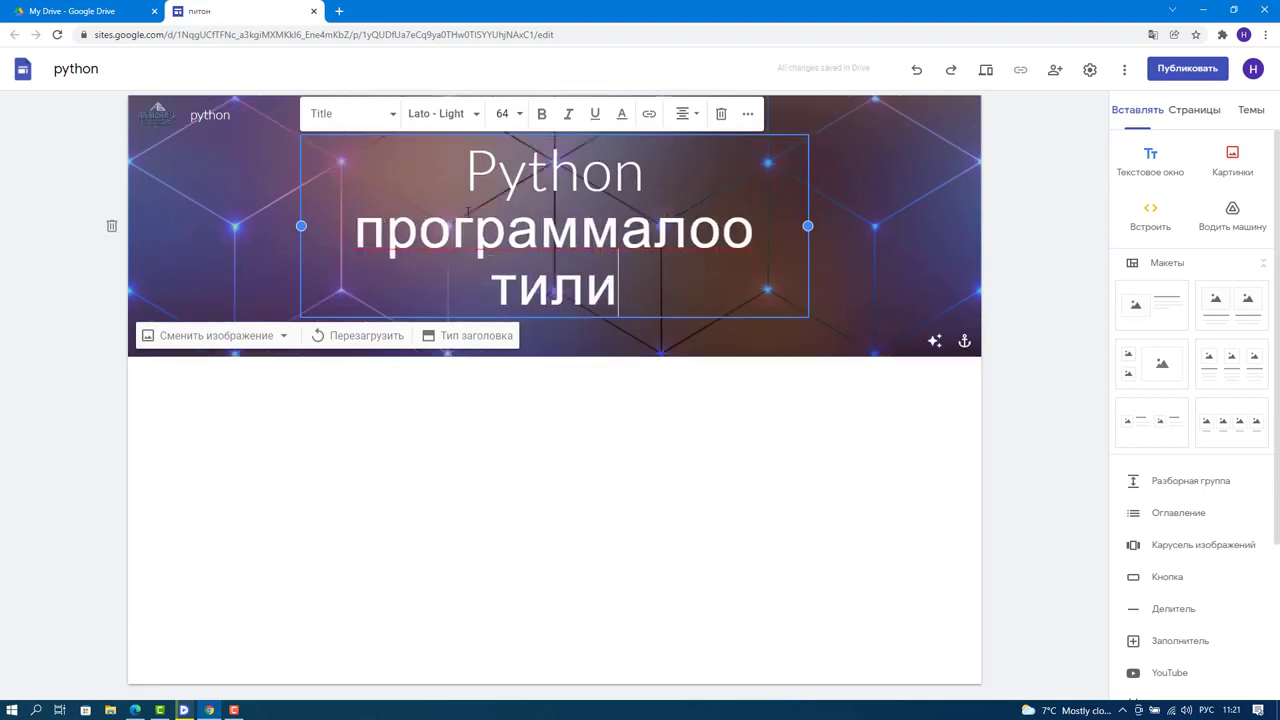
Widen the header title's text box on both sides so the whole title fits on one line.
{"action": "left_click_drag", "start_coordinate": [807, 226], "coordinate": [875, 229]}
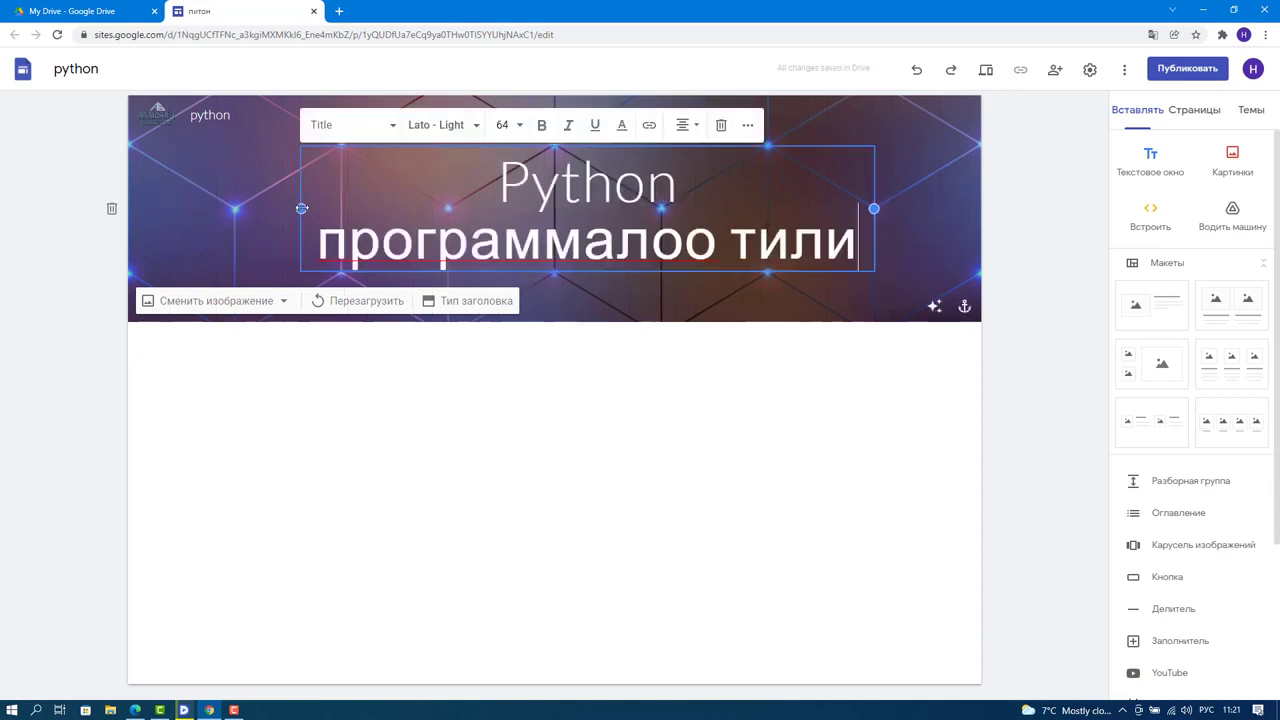
{"action": "left_click_drag", "start_coordinate": [301, 208], "coordinate": [235, 208]}
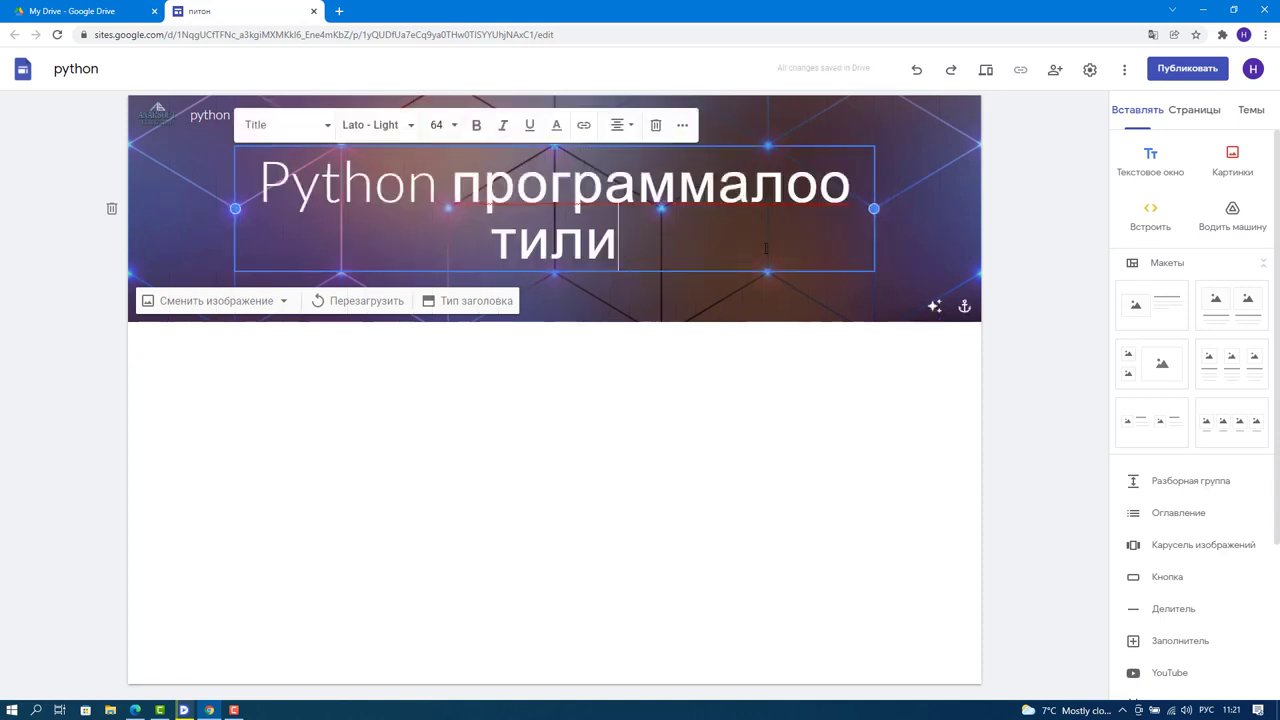
{"action": "left_click_drag", "start_coordinate": [876, 209], "coordinate": [939, 208]}
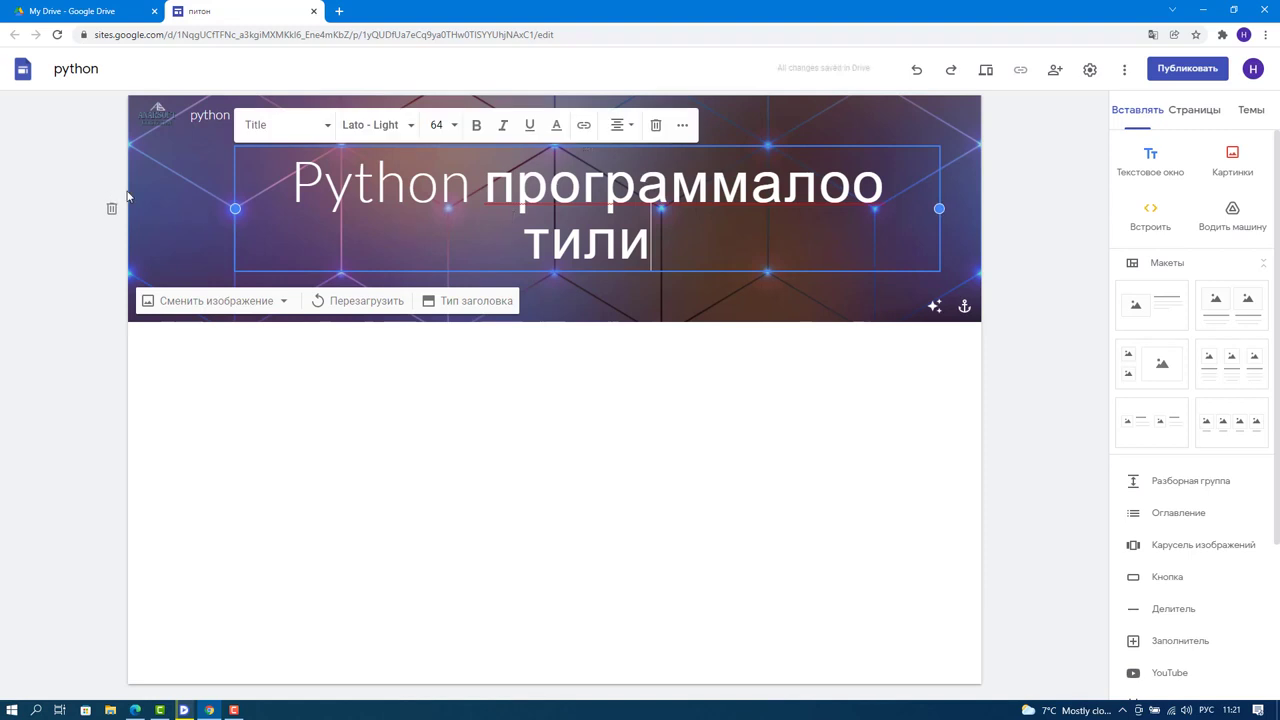
{"action": "left_click", "coordinate": [234, 208]}
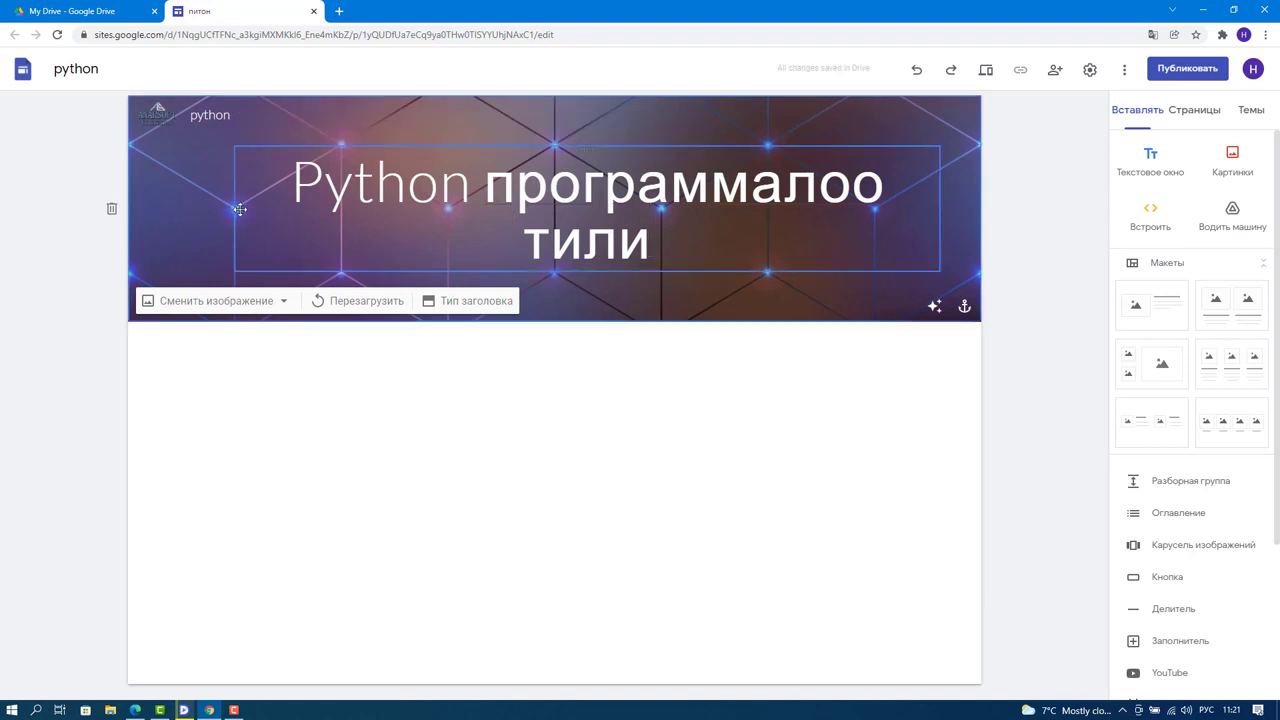
{"action": "left_click", "coordinate": [238, 209]}
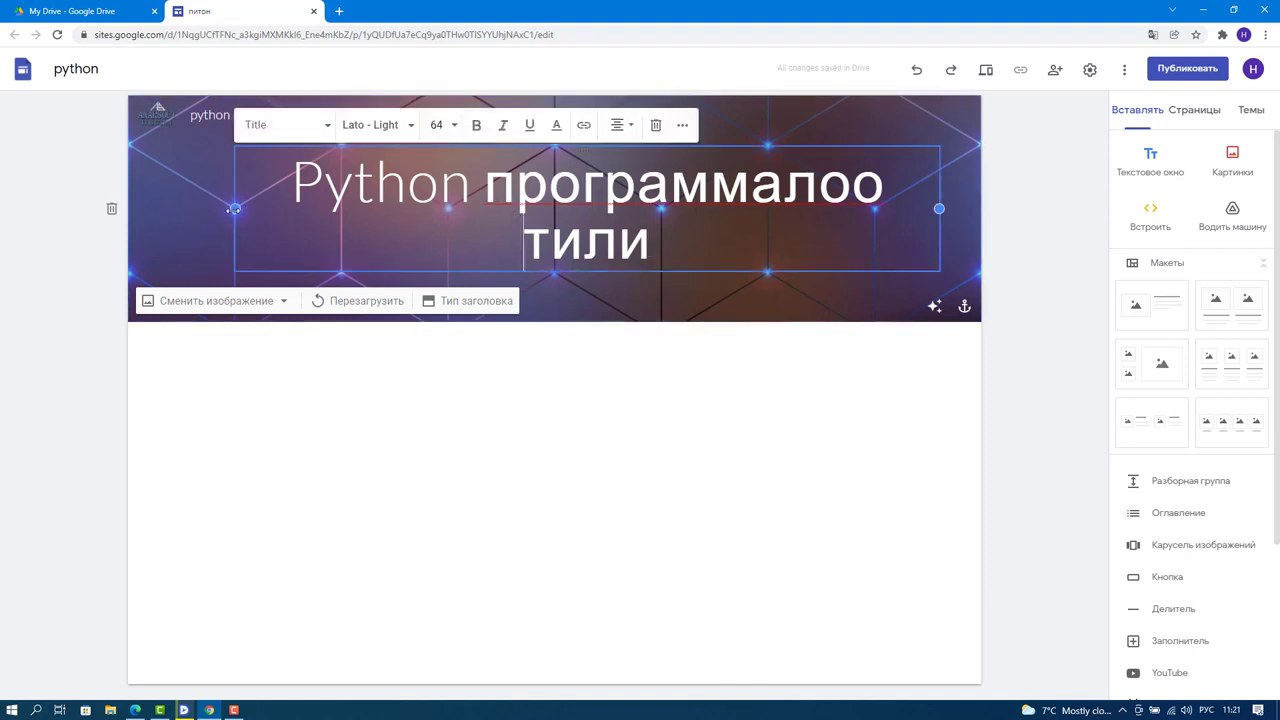
{"action": "left_click_drag", "start_coordinate": [236, 209], "coordinate": [170, 212]}
{"action": "left_click", "coordinate": [686, 523]}
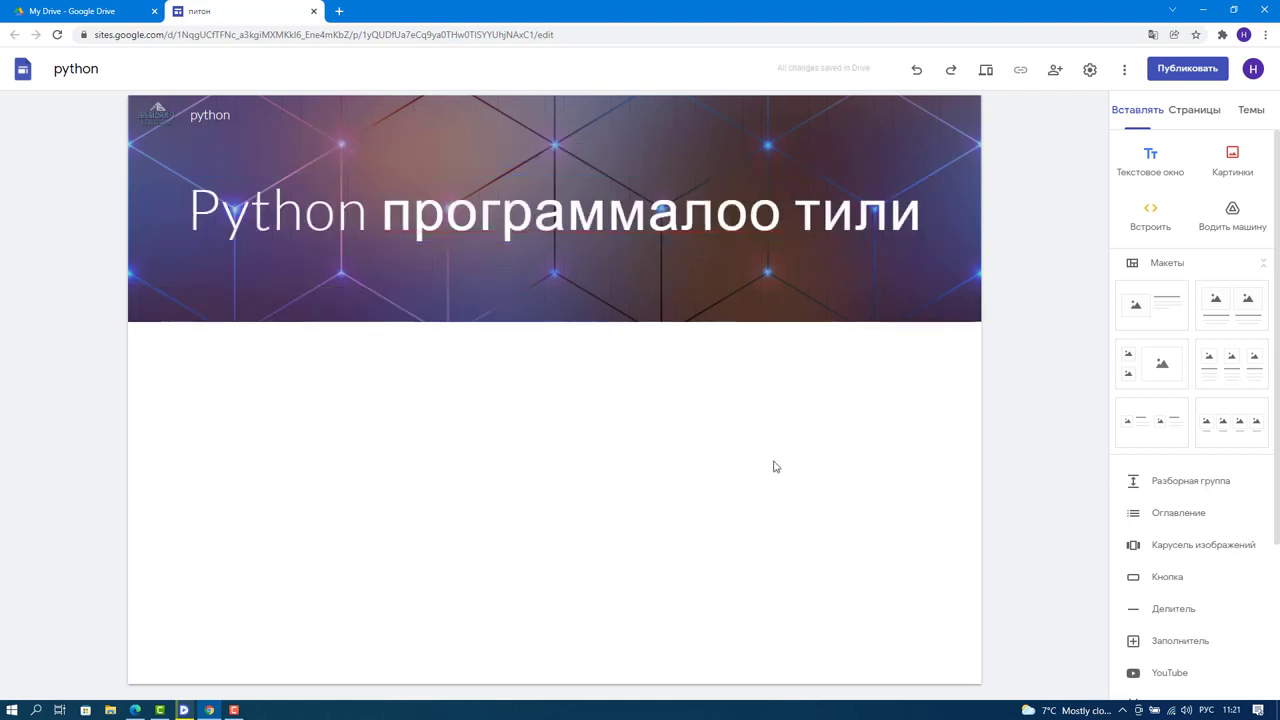
Add a footer to the page and upload Programming-Wallpapers-11-1600-x-1200 as its background image.
{"action": "mouse_move", "coordinate": [232, 149]}
{"action": "mouse_move", "coordinate": [490, 680]}
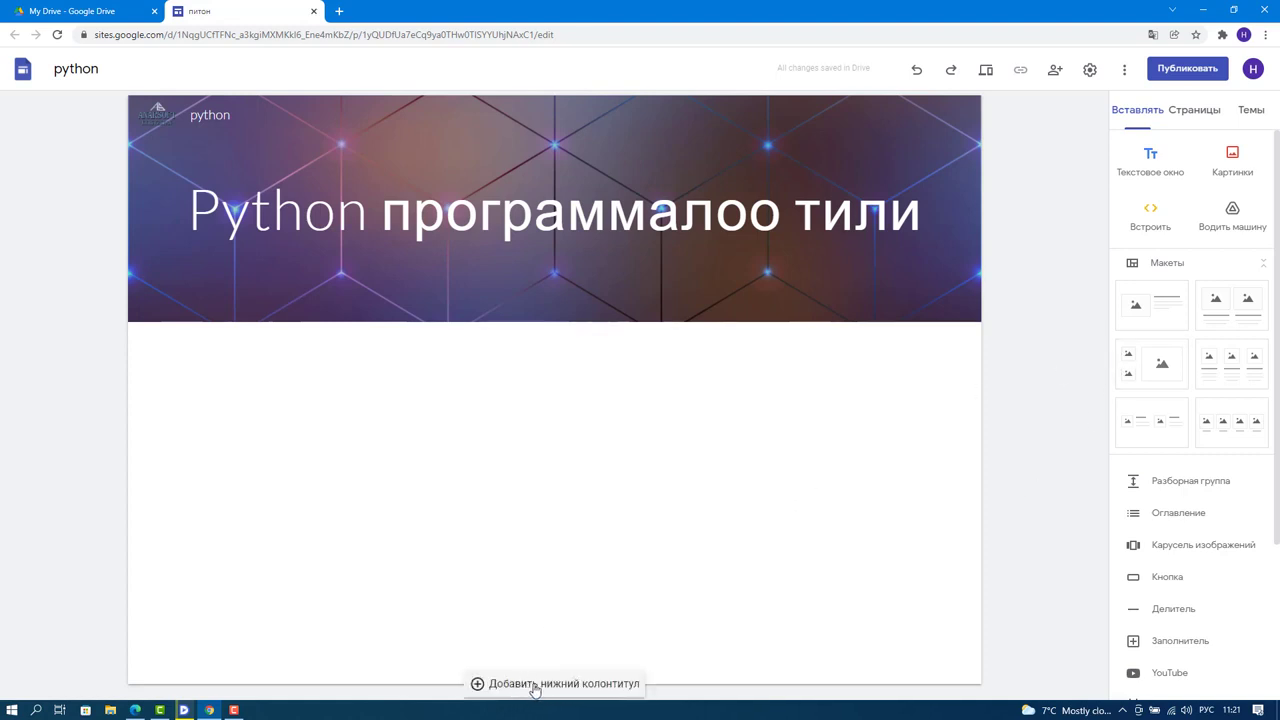
{"action": "left_click", "coordinate": [549, 684]}
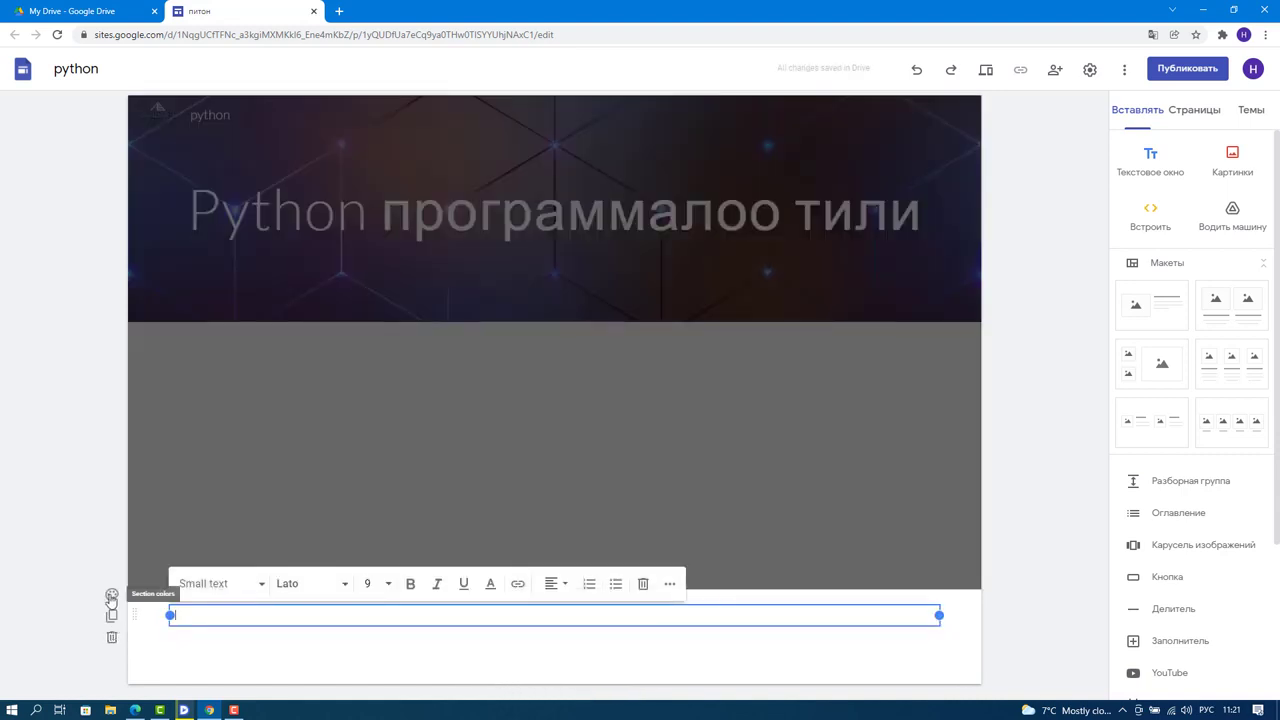
{"action": "left_click", "coordinate": [111, 596]}
{"action": "mouse_move", "coordinate": [213, 652]}
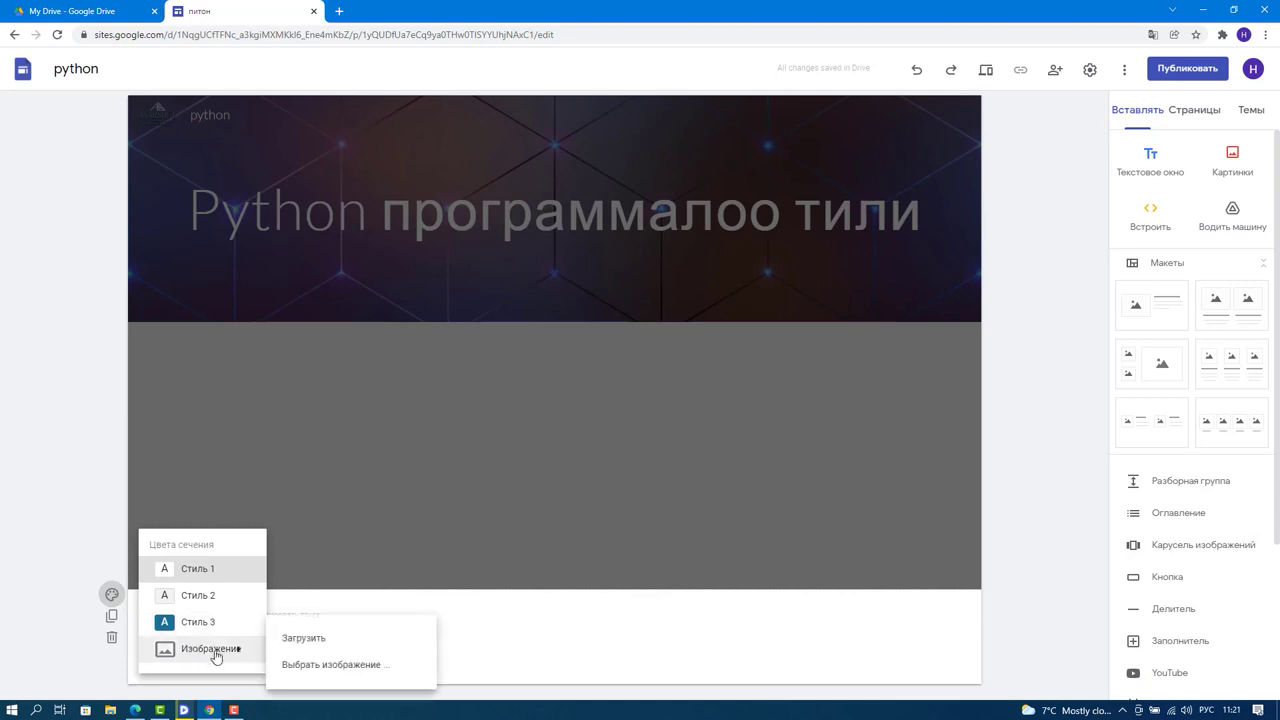
{"action": "left_click", "coordinate": [299, 640]}
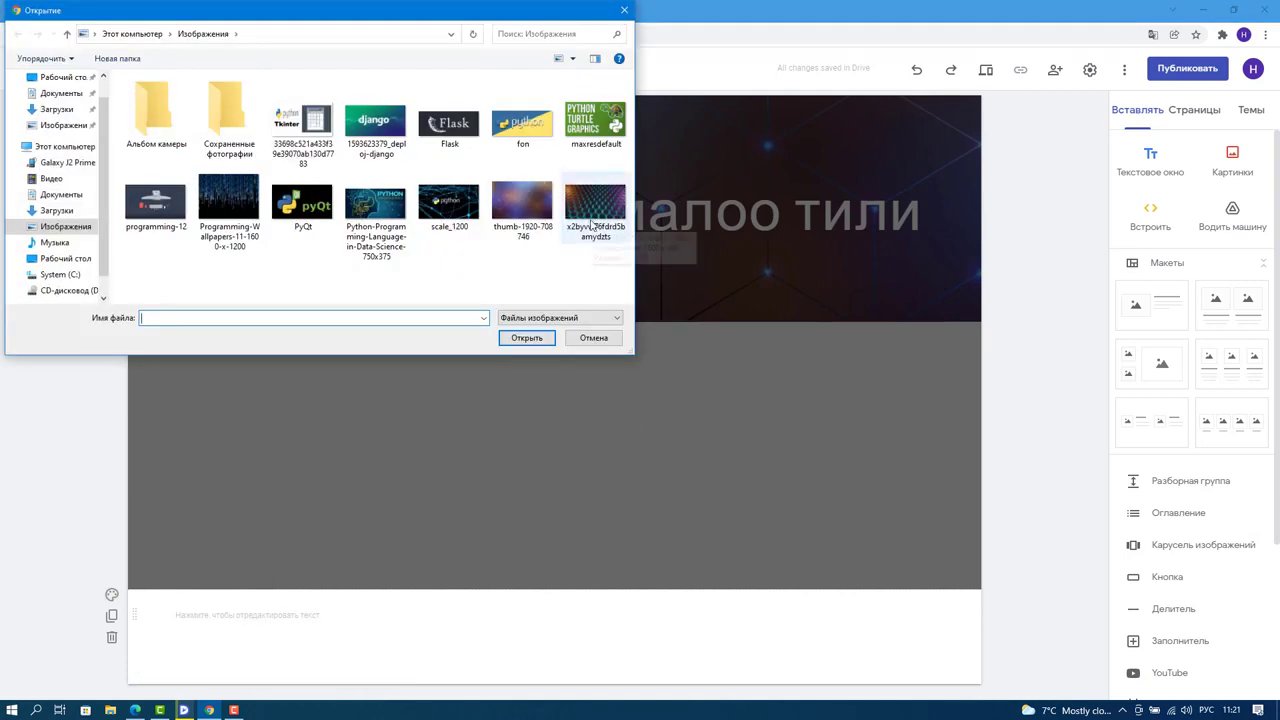
{"action": "left_click", "coordinate": [229, 210]}
{"action": "left_click", "coordinate": [529, 340]}
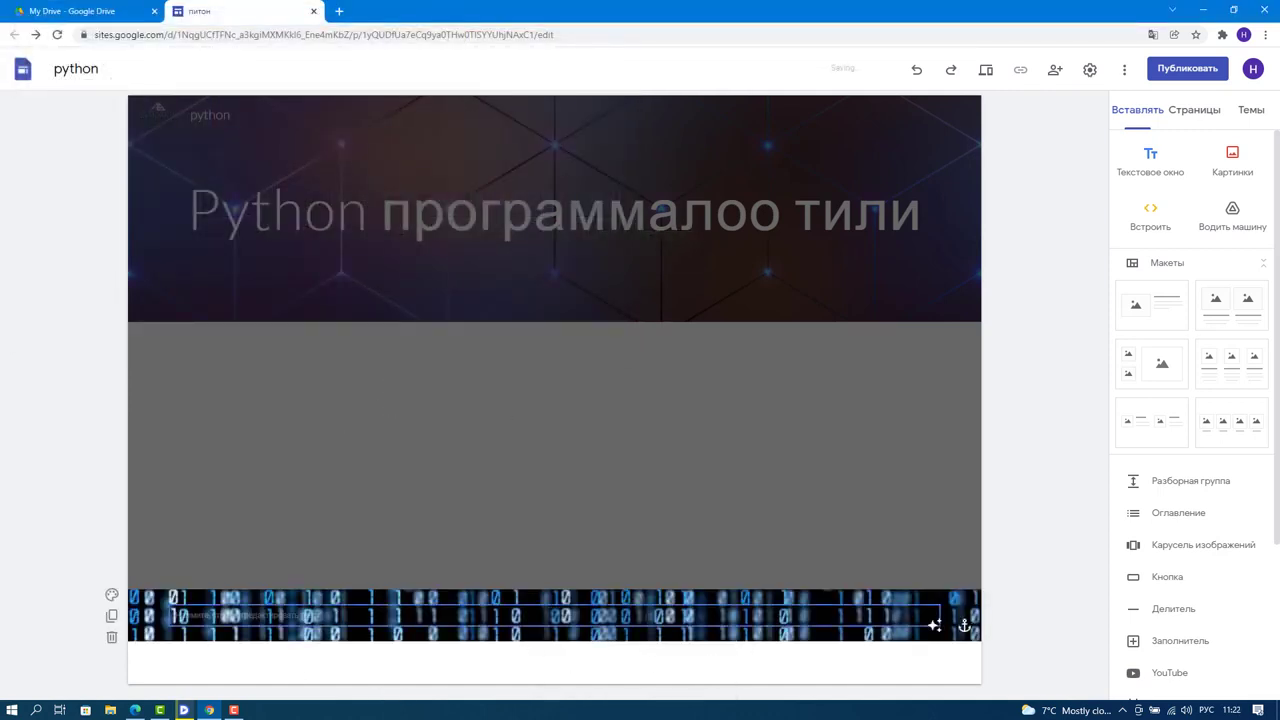
Enter "БИздик укуктар корголгон by AnarSoft" as the footer text.
{"action": "left_click", "coordinate": [175, 615]}
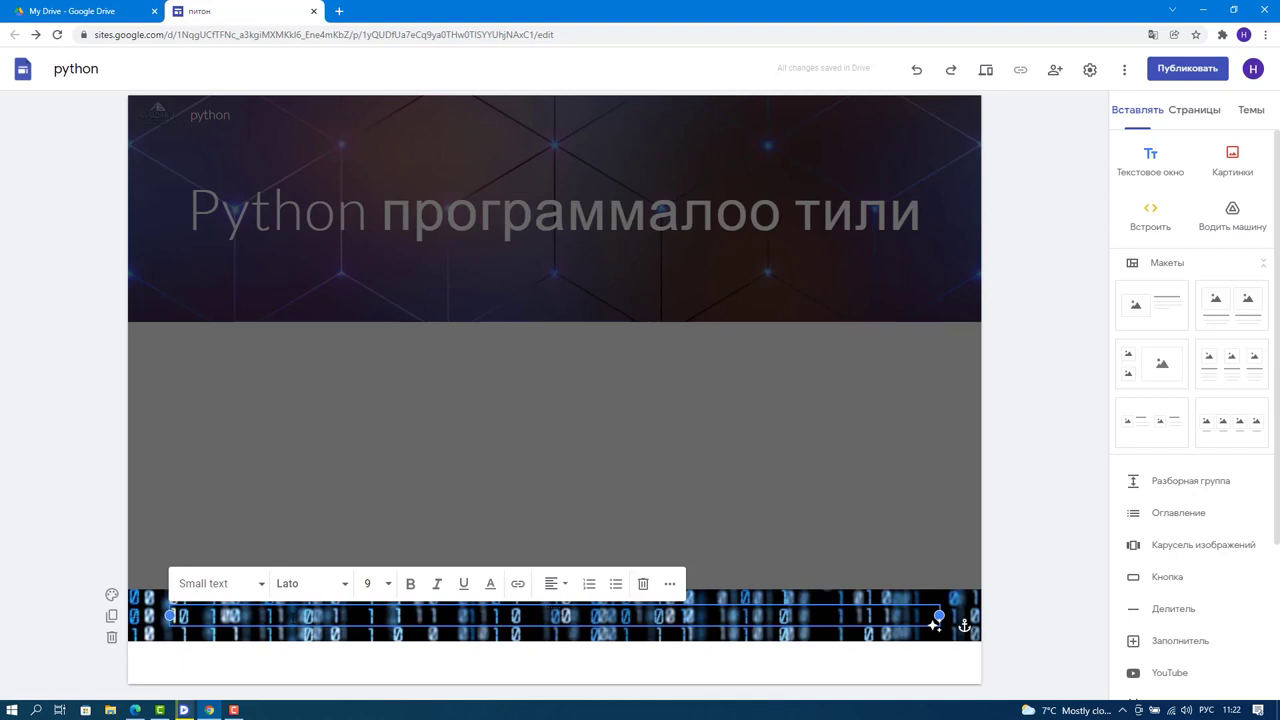
{"action": "type", "text": "БИздик укуктар корголгон"}
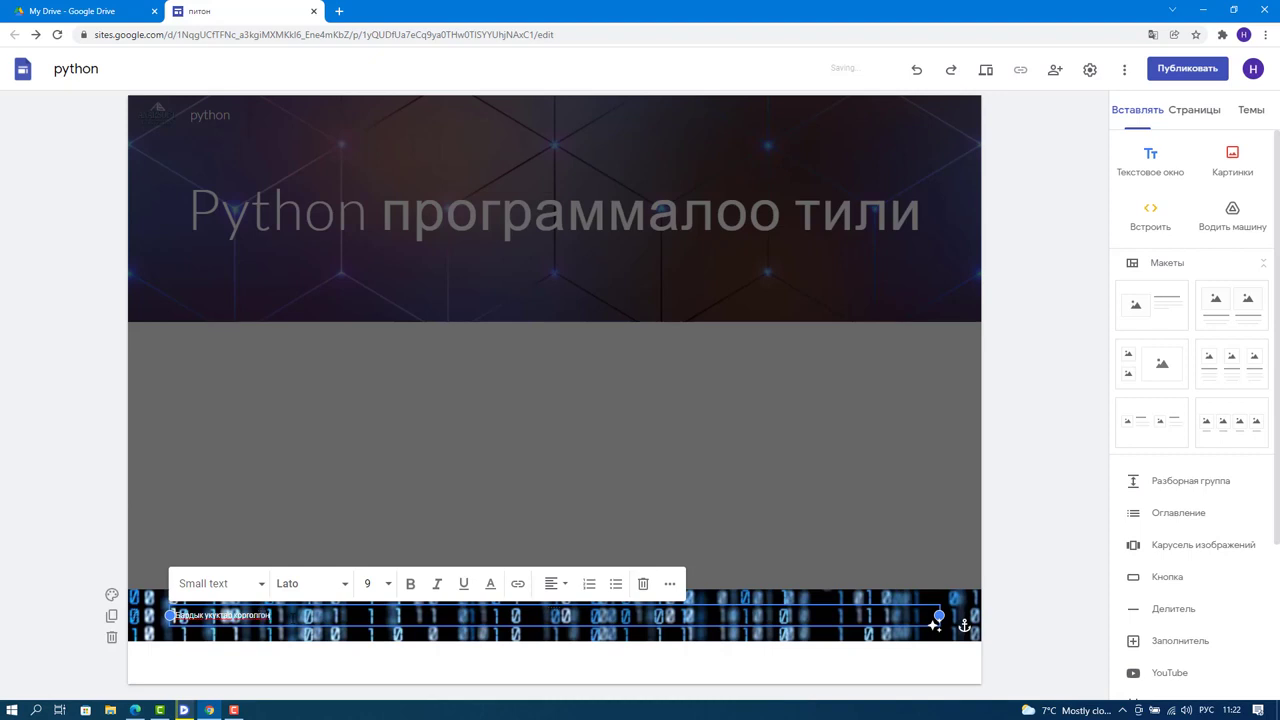
{"action": "key", "text": "alt+shift"}
{"action": "type", "text": "by"}
{"action": "type", "text": "AnarSoft"}
Format the whole footer text with the Heading style, center alignment and bold.
{"action": "left_click_drag", "start_coordinate": [313, 616], "coordinate": [174, 616]}
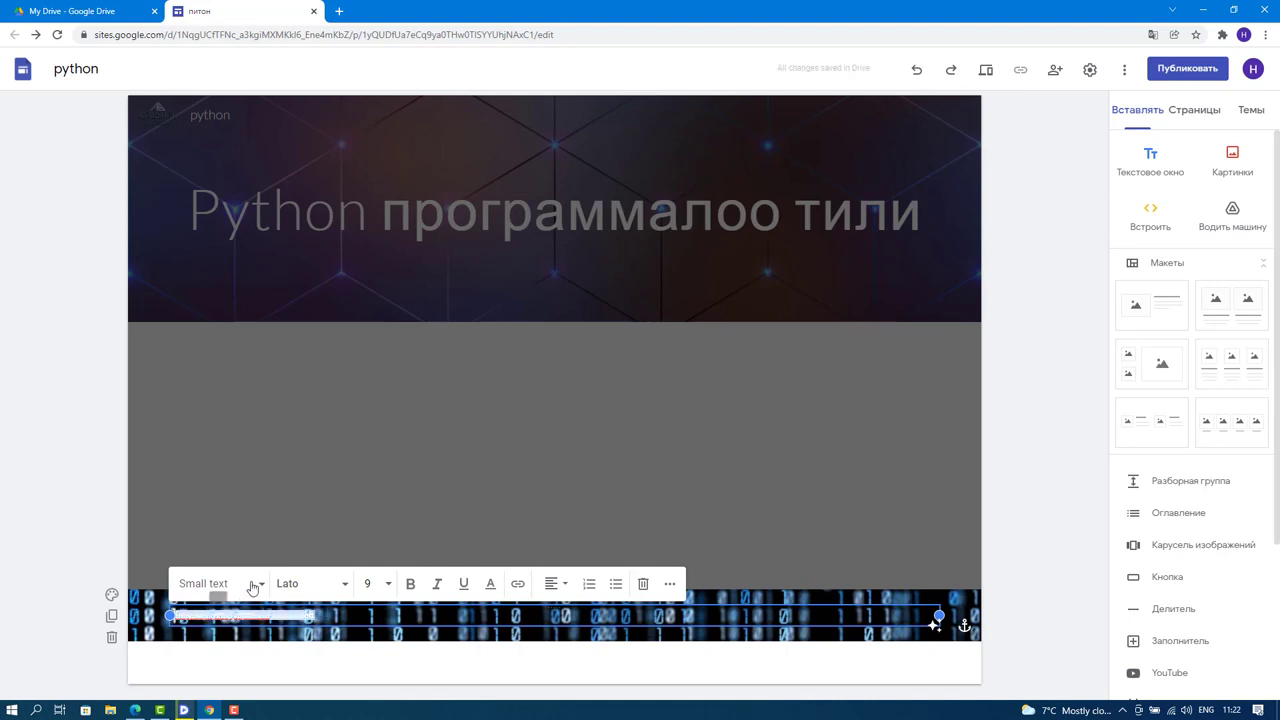
{"action": "left_click", "coordinate": [258, 588]}
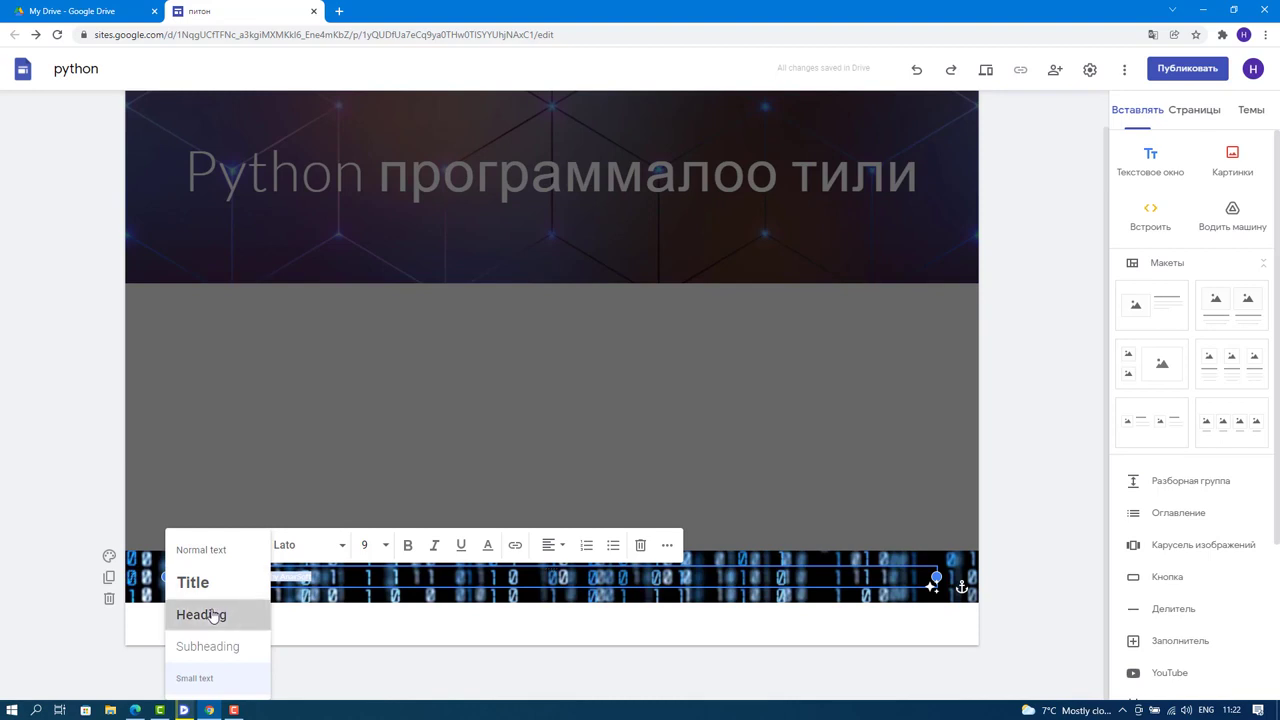
{"action": "left_click", "coordinate": [213, 615]}
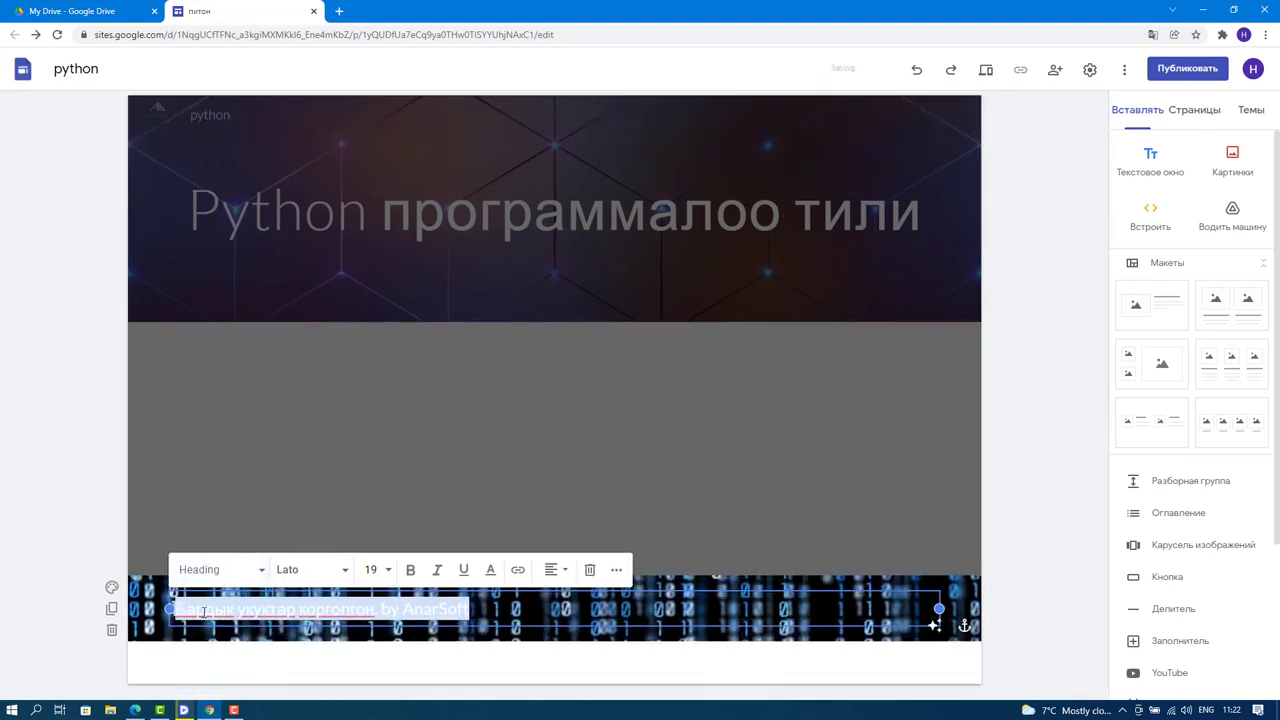
{"action": "left_click", "coordinate": [559, 574]}
{"action": "left_click", "coordinate": [556, 610]}
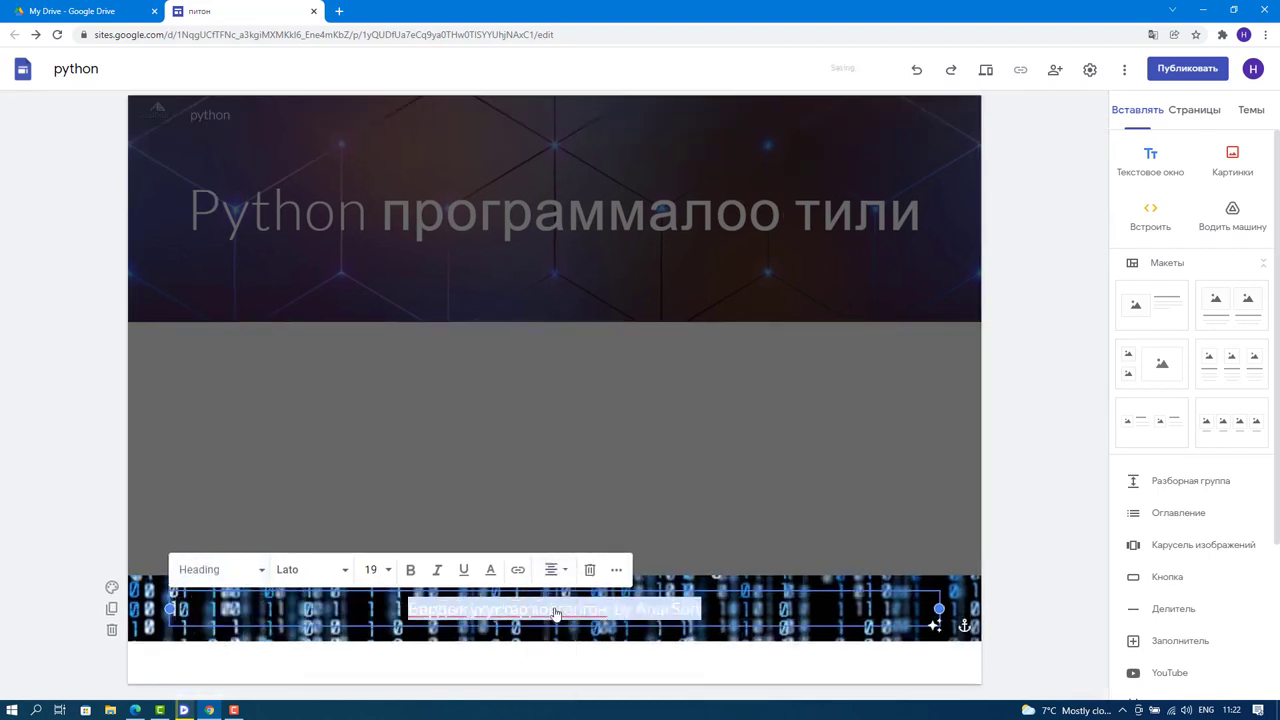
{"action": "left_click", "coordinate": [410, 569]}
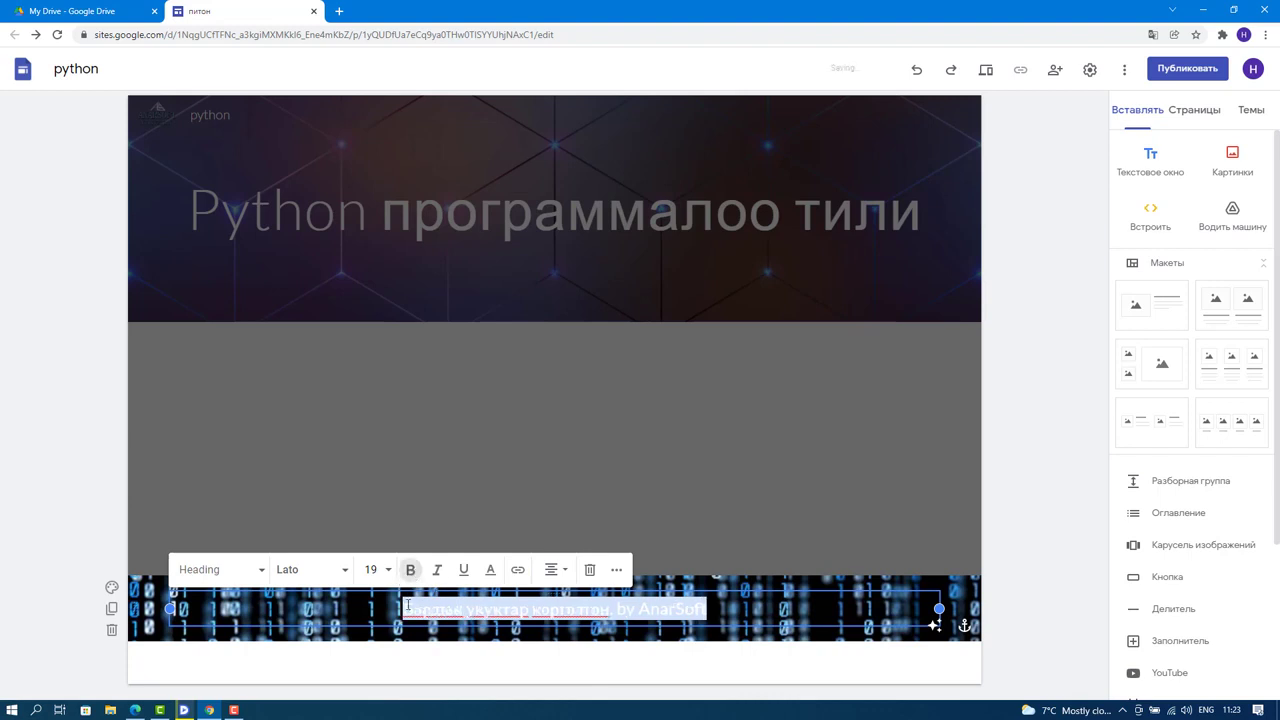
{"action": "left_click", "coordinate": [494, 560]}
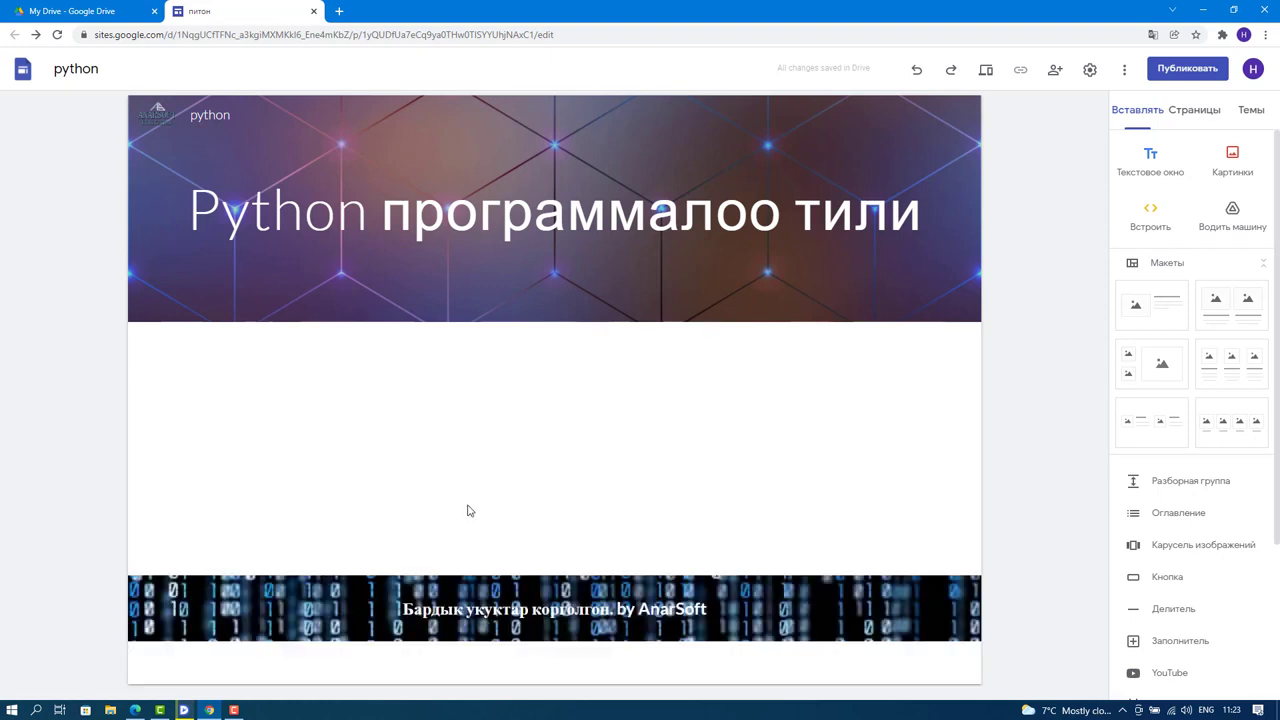
{"action": "left_click", "coordinate": [472, 609]}
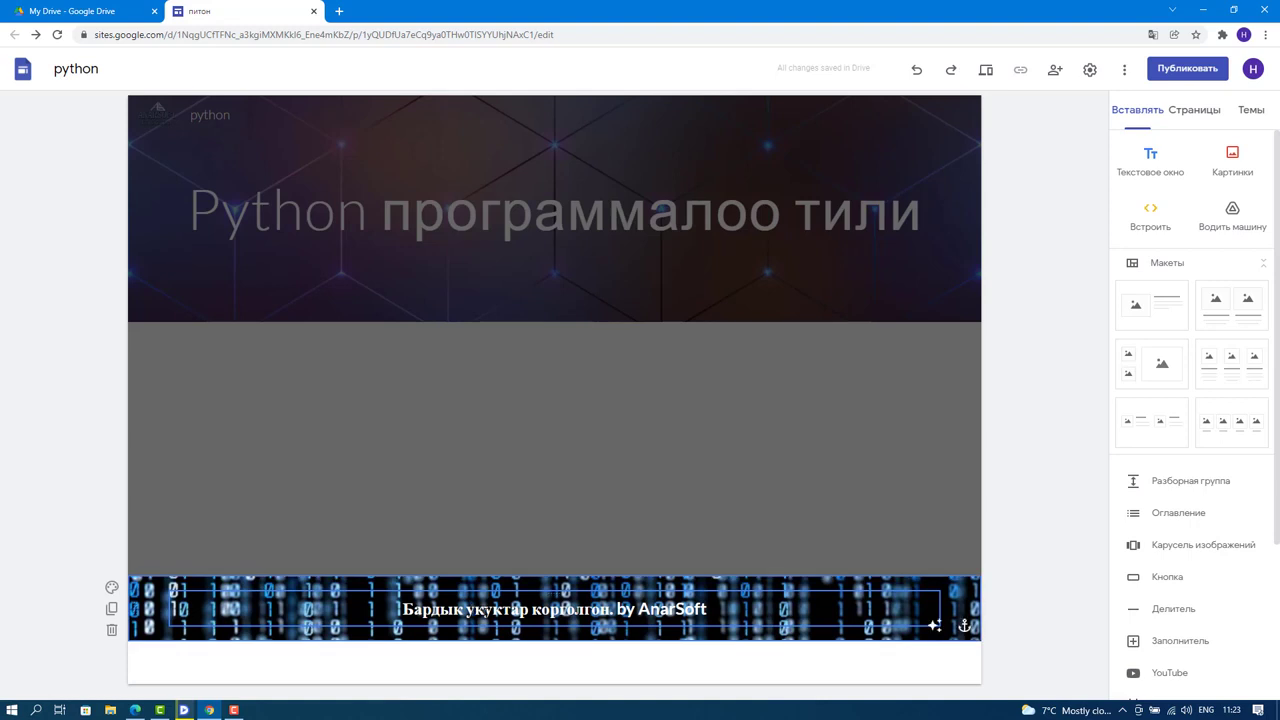
{"action": "left_click", "coordinate": [111, 587]}
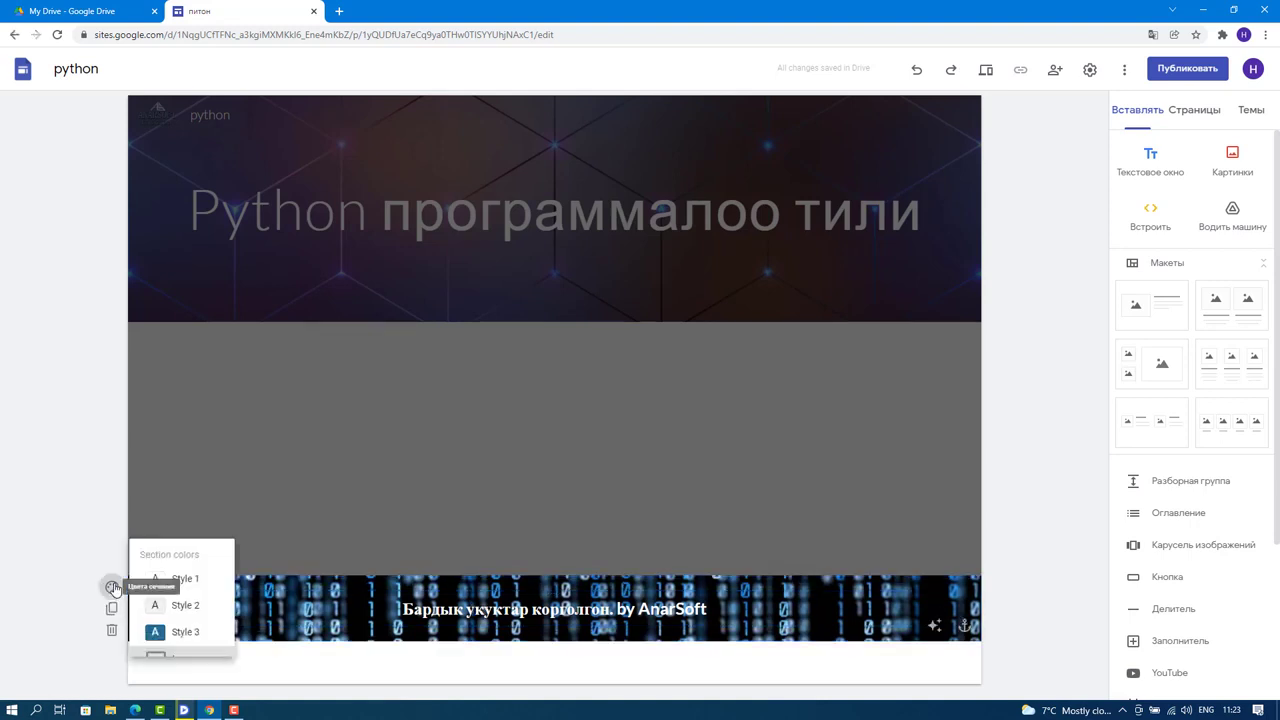
{"action": "mouse_move", "coordinate": [266, 643]}
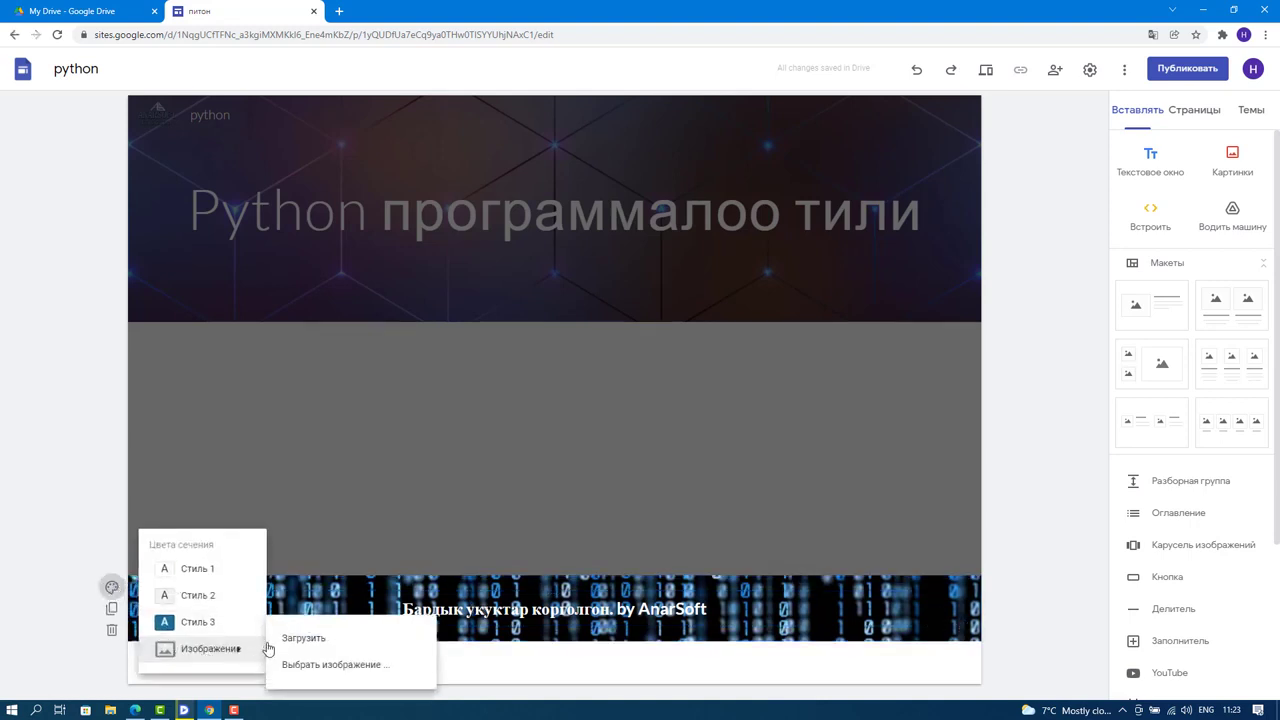
{"action": "left_click", "coordinate": [334, 641]}
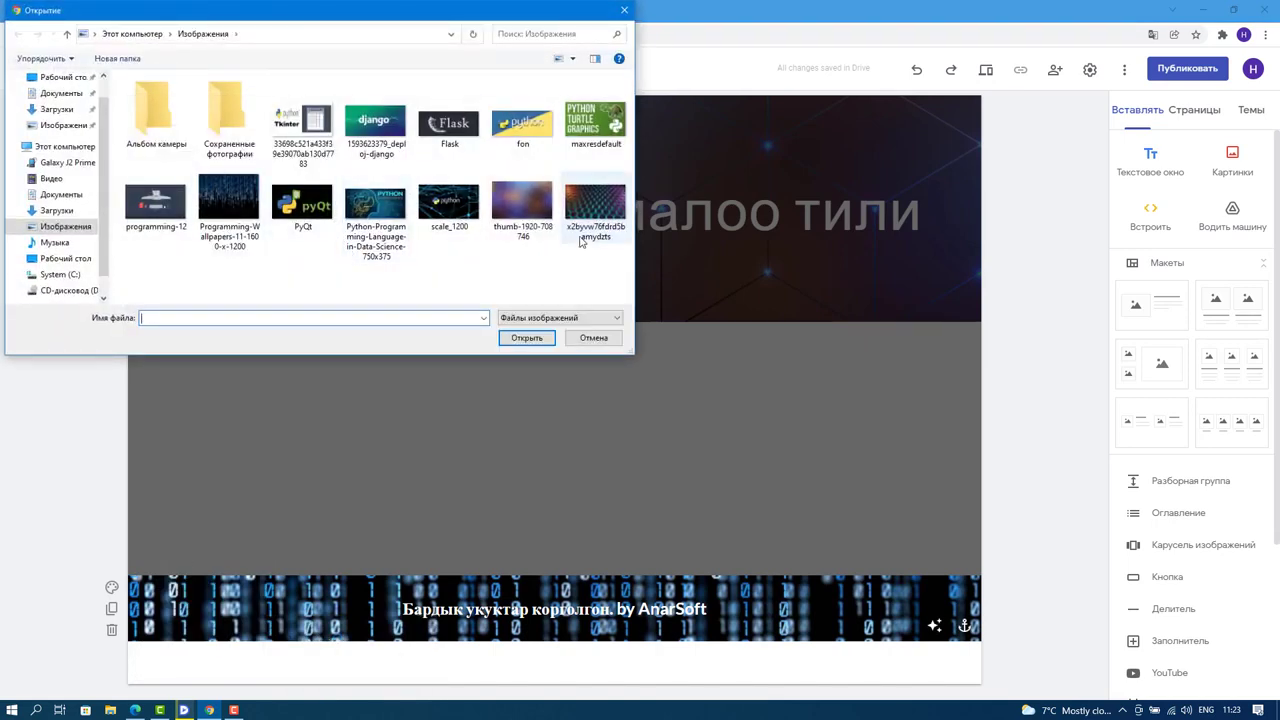
{"action": "left_click", "coordinate": [522, 205]}
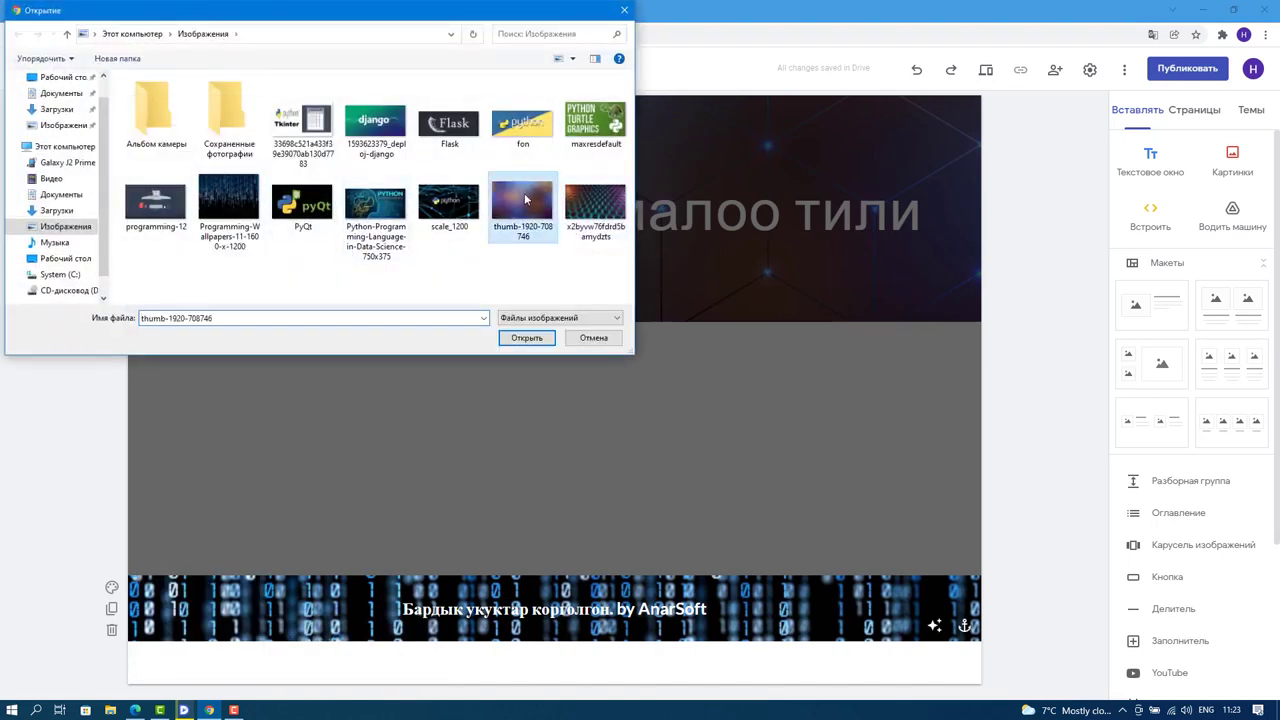
{"action": "left_click", "coordinate": [527, 338]}
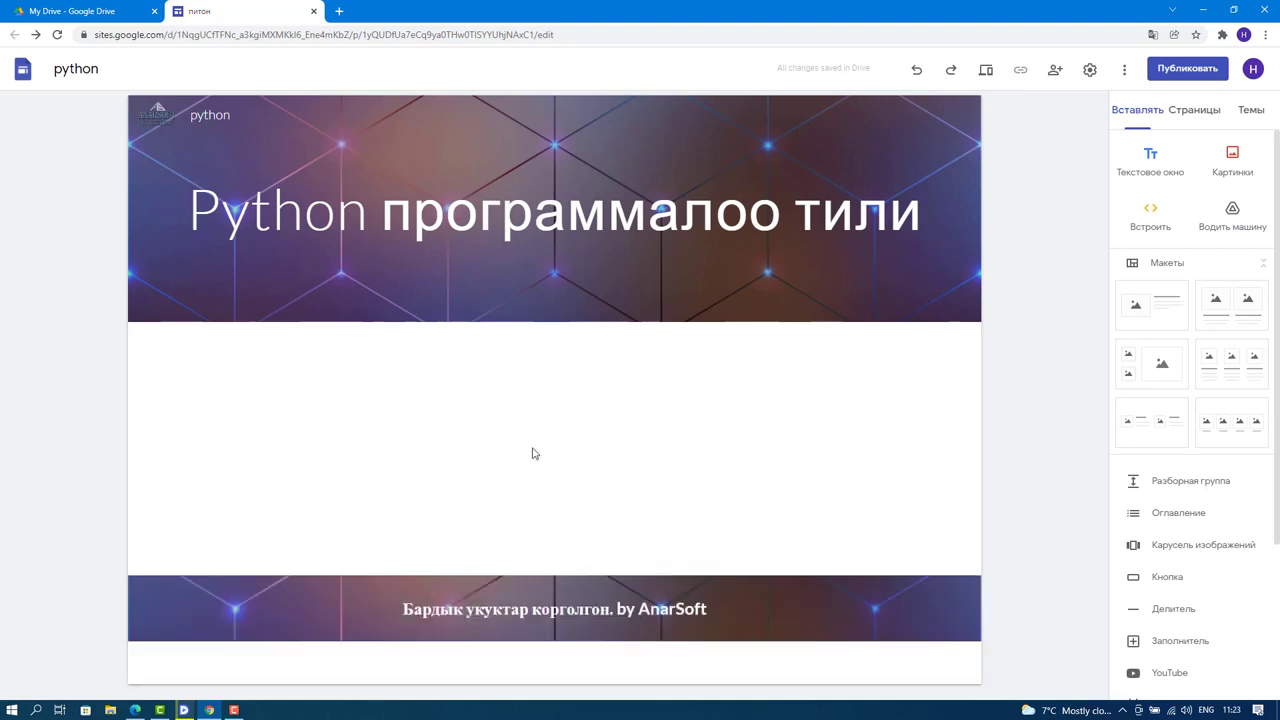
Hide the footer on this page and show it again.
{"action": "left_click", "coordinate": [143, 669]}
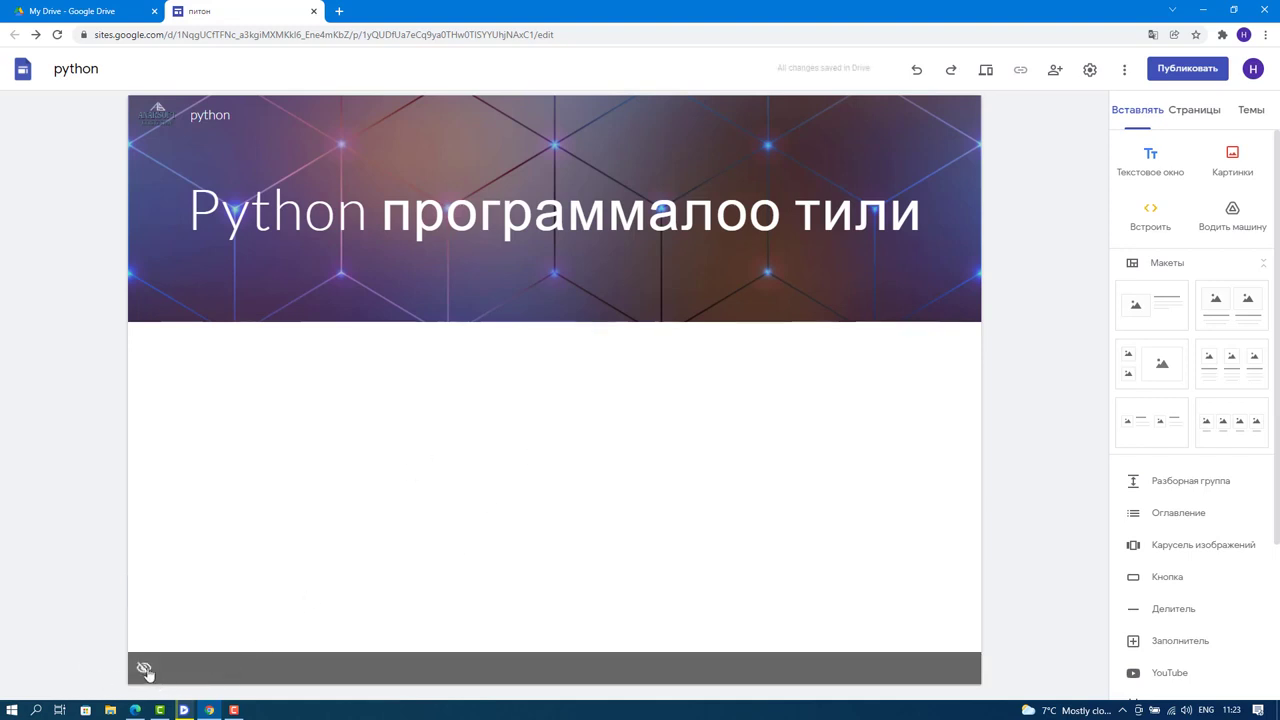
{"action": "left_click", "coordinate": [143, 669]}
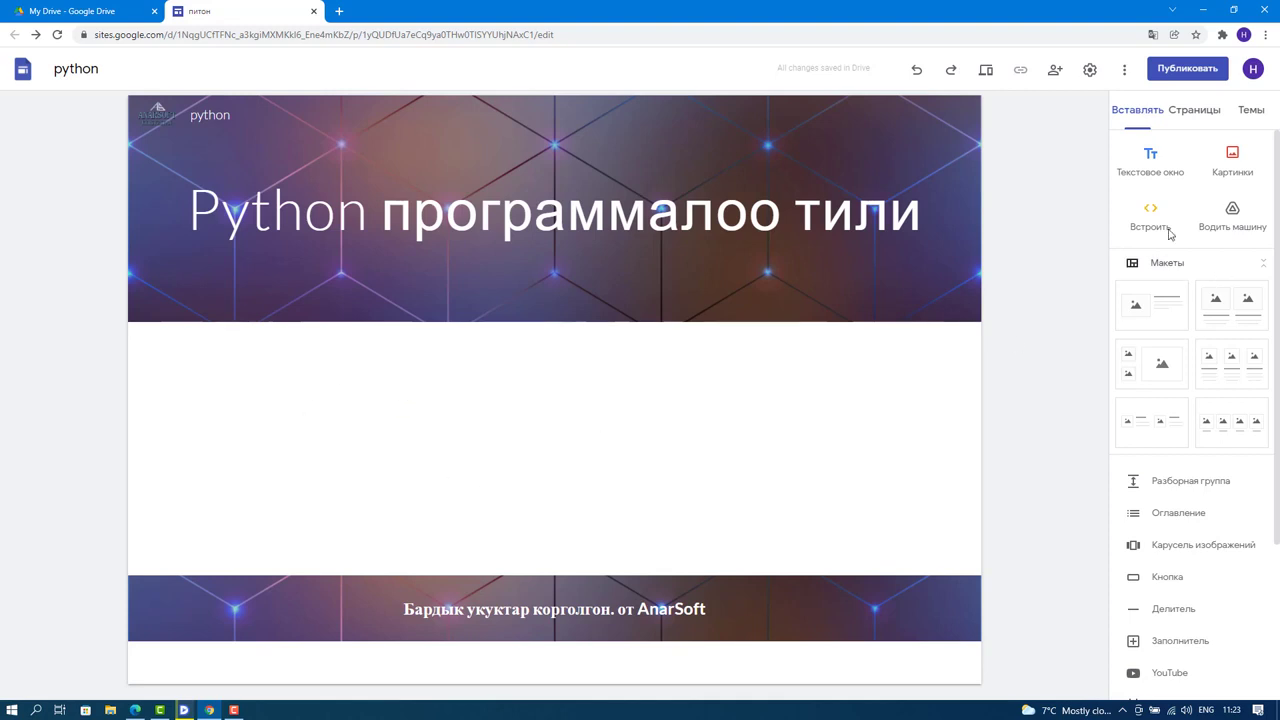
Add a text box below the header containing "Python программалоо тили".
{"action": "left_click", "coordinate": [1150, 165]}
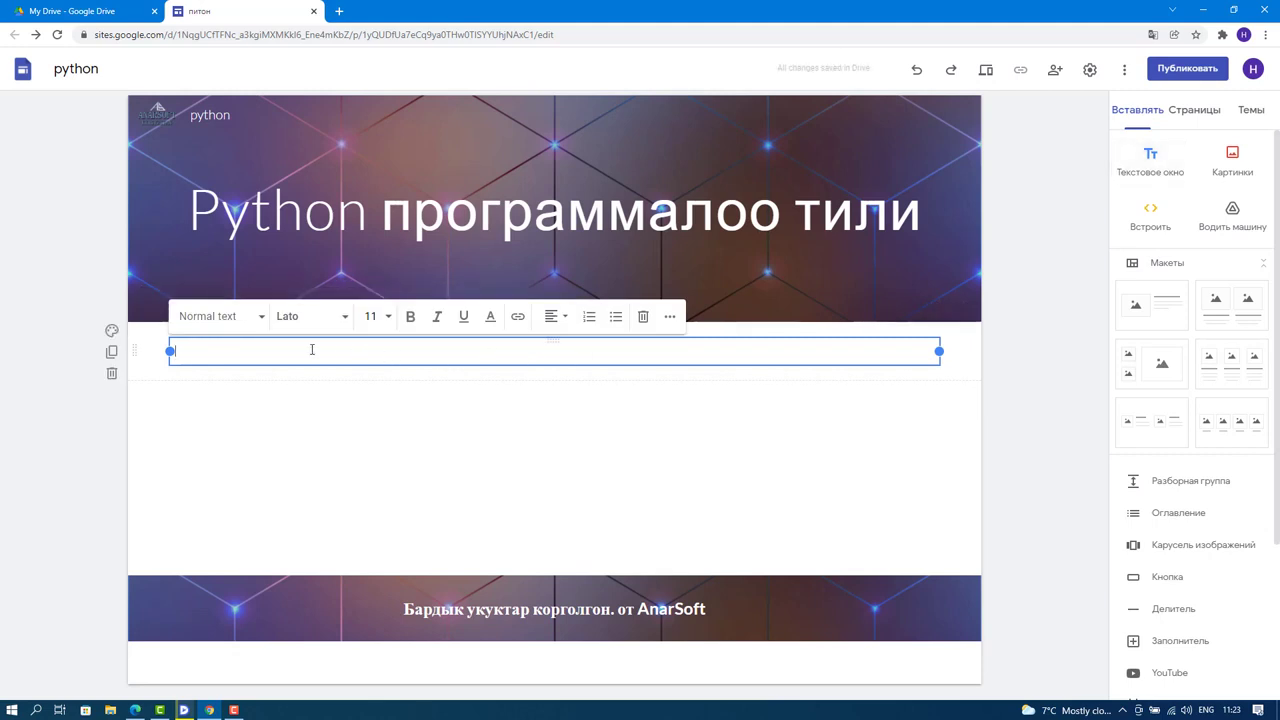
{"action": "type", "text": "Зуерщ"}
{"action": "key", "text": "BackSpace"}
{"action": "key", "text": "BackSpace"}
{"action": "key", "text": "BackSpace"}
{"action": "key", "text": "BackSpace"}
{"action": "key", "text": "alt+shift"}
{"action": "type", "text": "Python програ"}
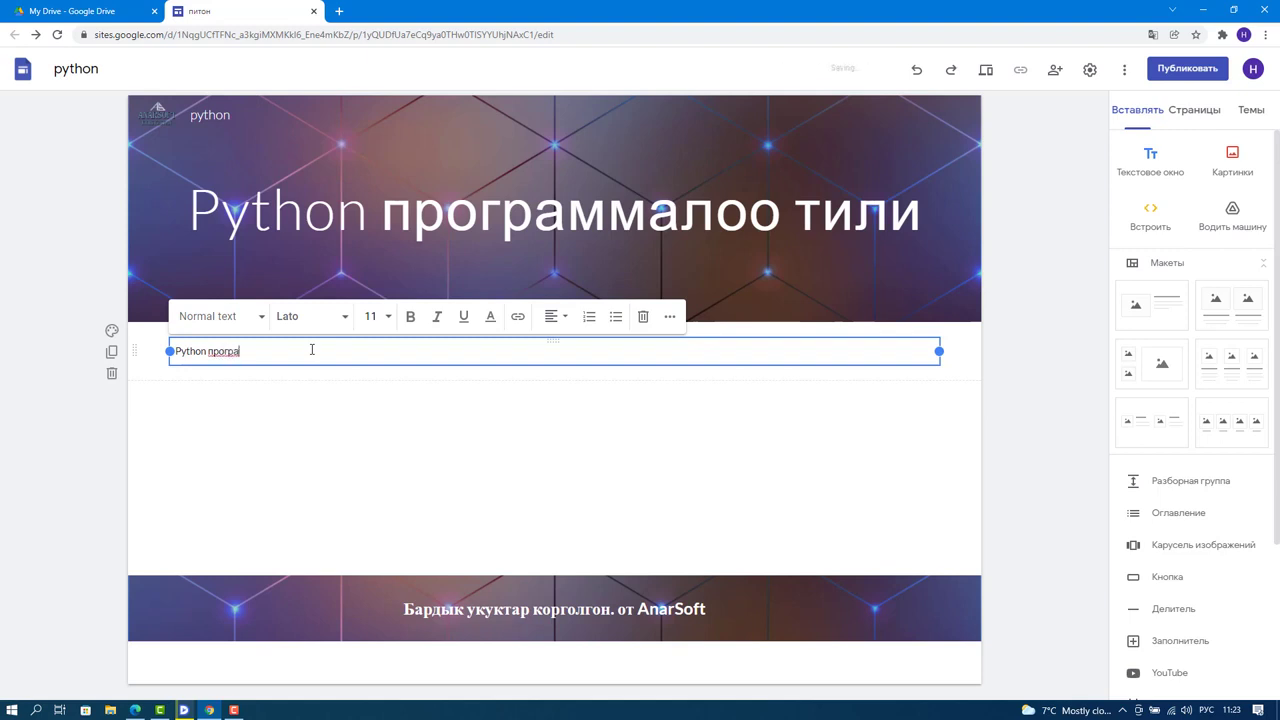
{"action": "type", "text": "ммалоо тили"}
Format the new text box's line with the Title style and the Arial font.
{"action": "key", "text": "ctrl+shift+Left"}
{"action": "key", "text": "ctrl+shift+Left"}
{"action": "key", "text": "ctrl+shift+Left"}
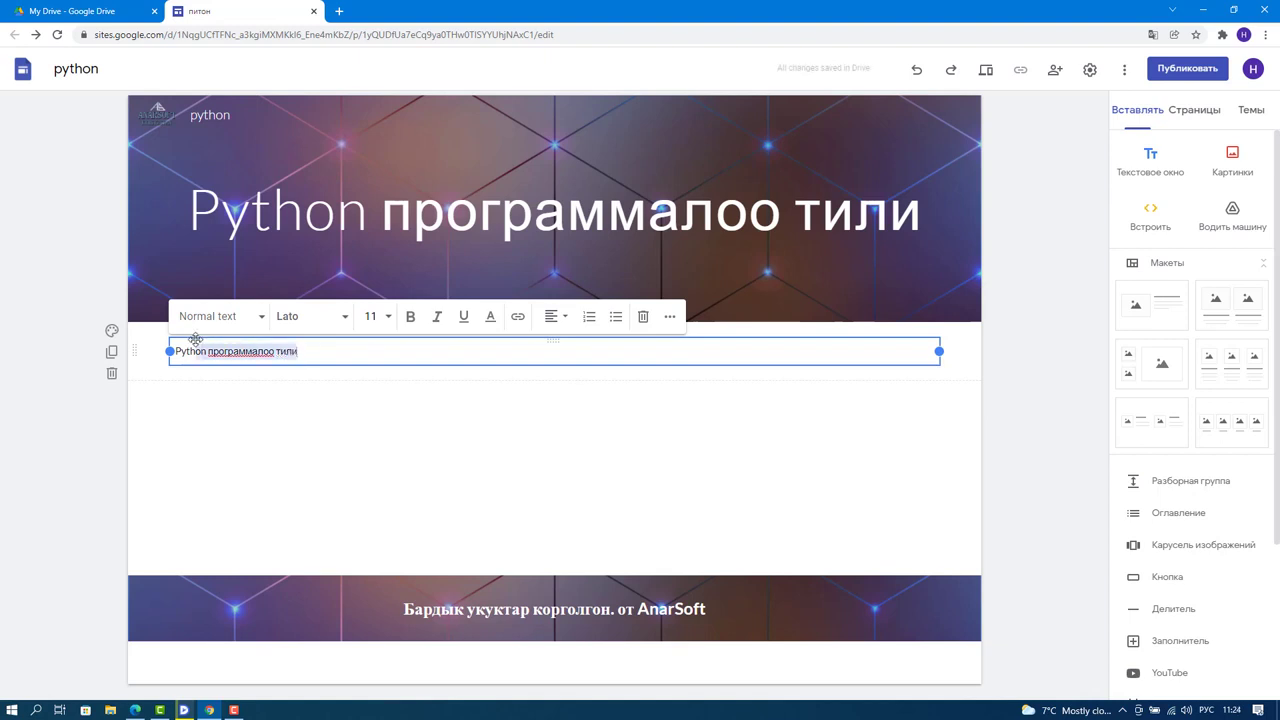
{"action": "left_click", "coordinate": [217, 318]}
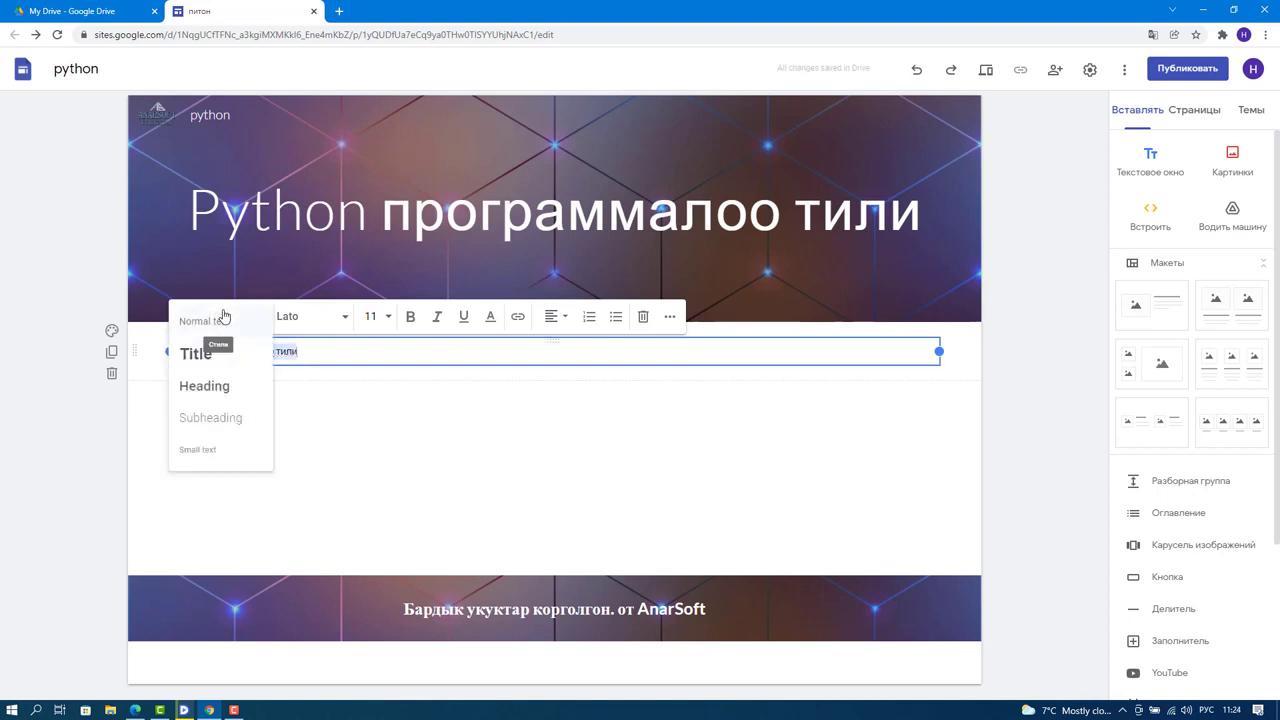
{"action": "left_click", "coordinate": [212, 355]}
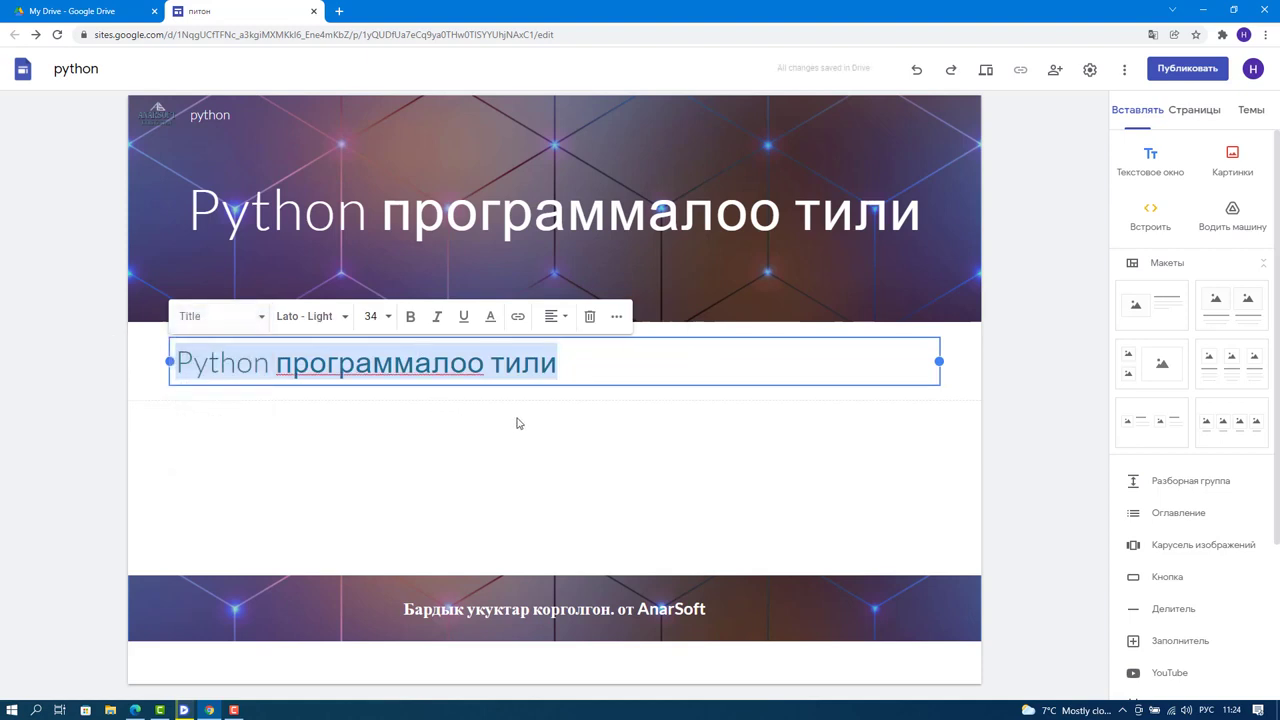
{"action": "left_click", "coordinate": [340, 316]}
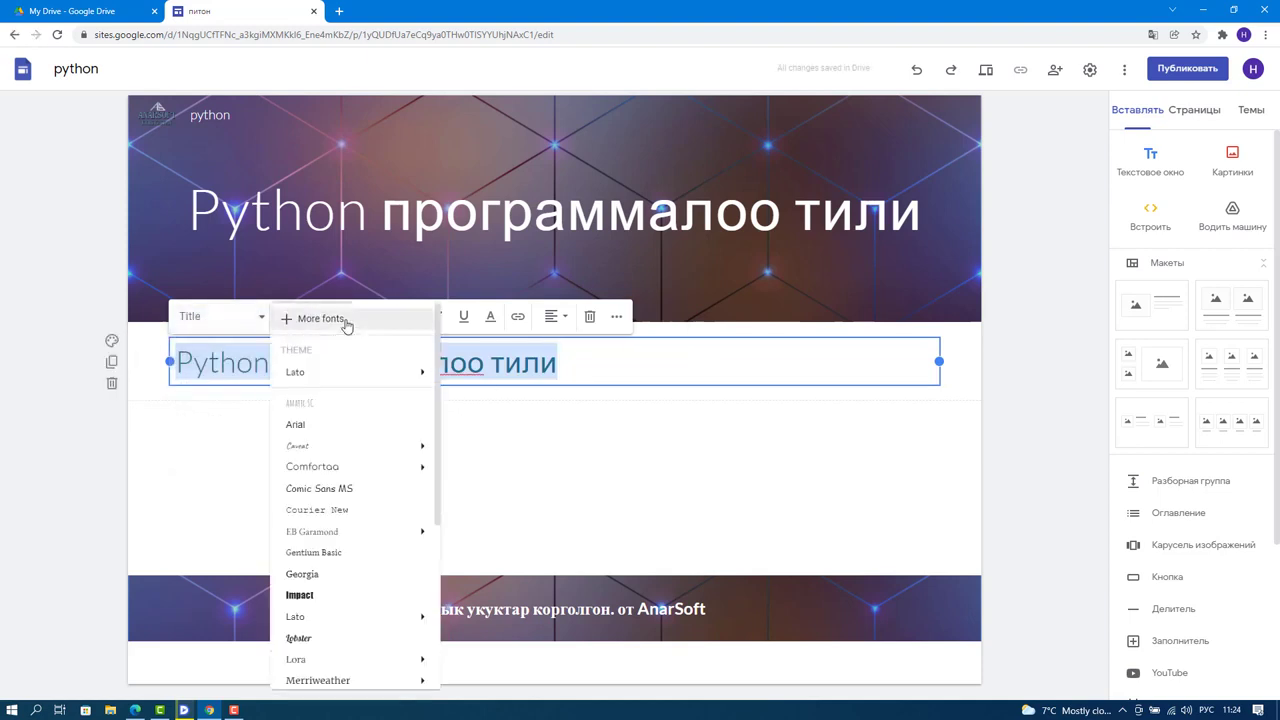
{"action": "left_click", "coordinate": [300, 425]}
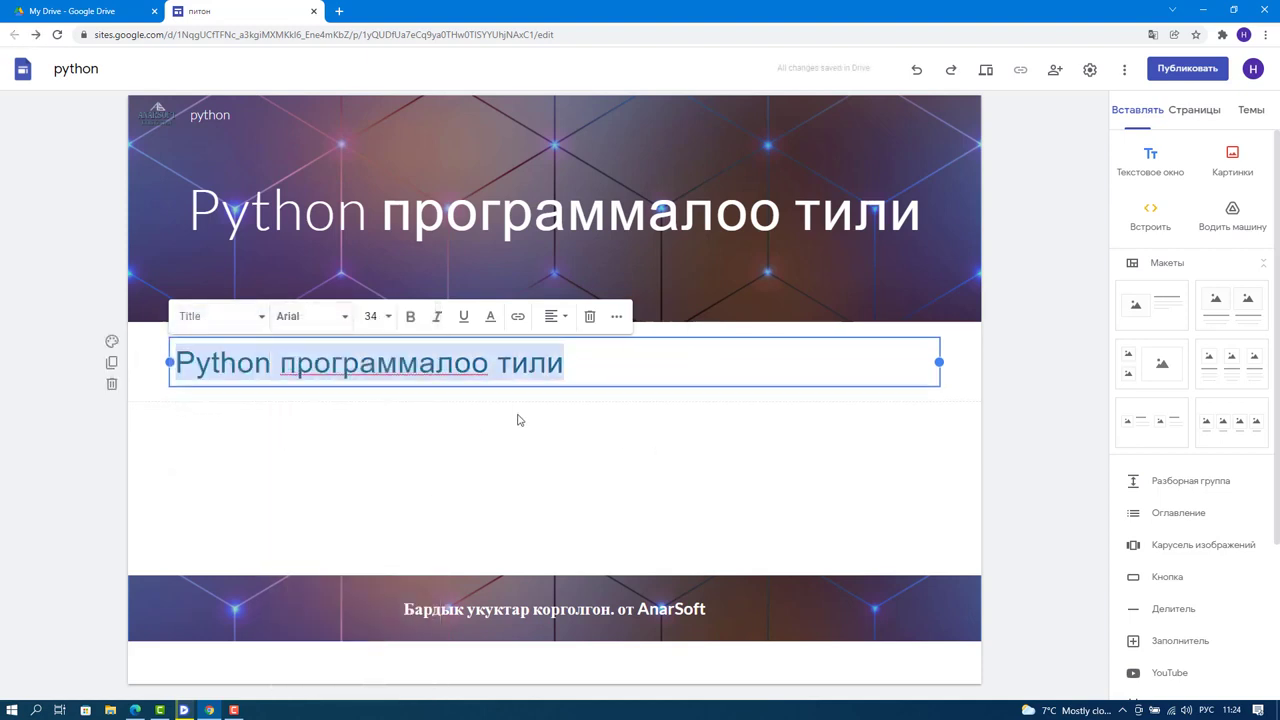
{"action": "left_click", "coordinate": [404, 452]}
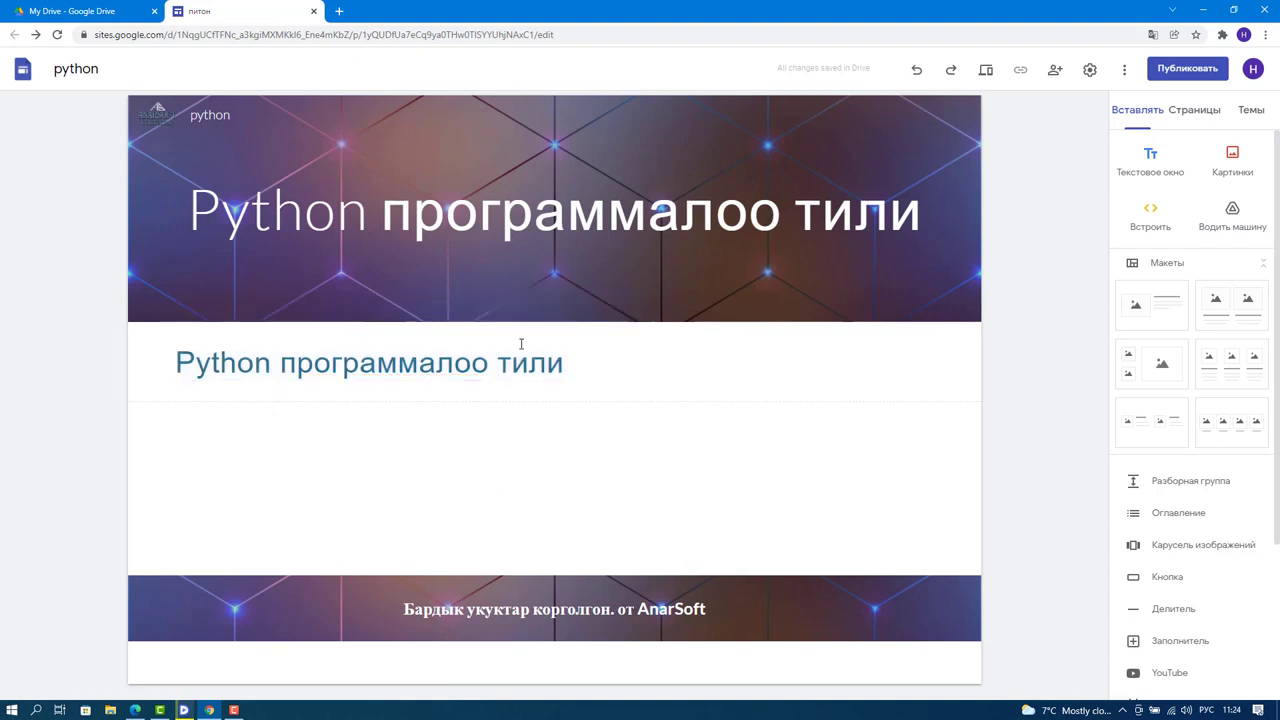
Search Google for "python программалоо тили" in a new browser tab and open the Kyrgyz Wikipedia article on Python.
{"action": "left_click", "coordinate": [339, 11]}
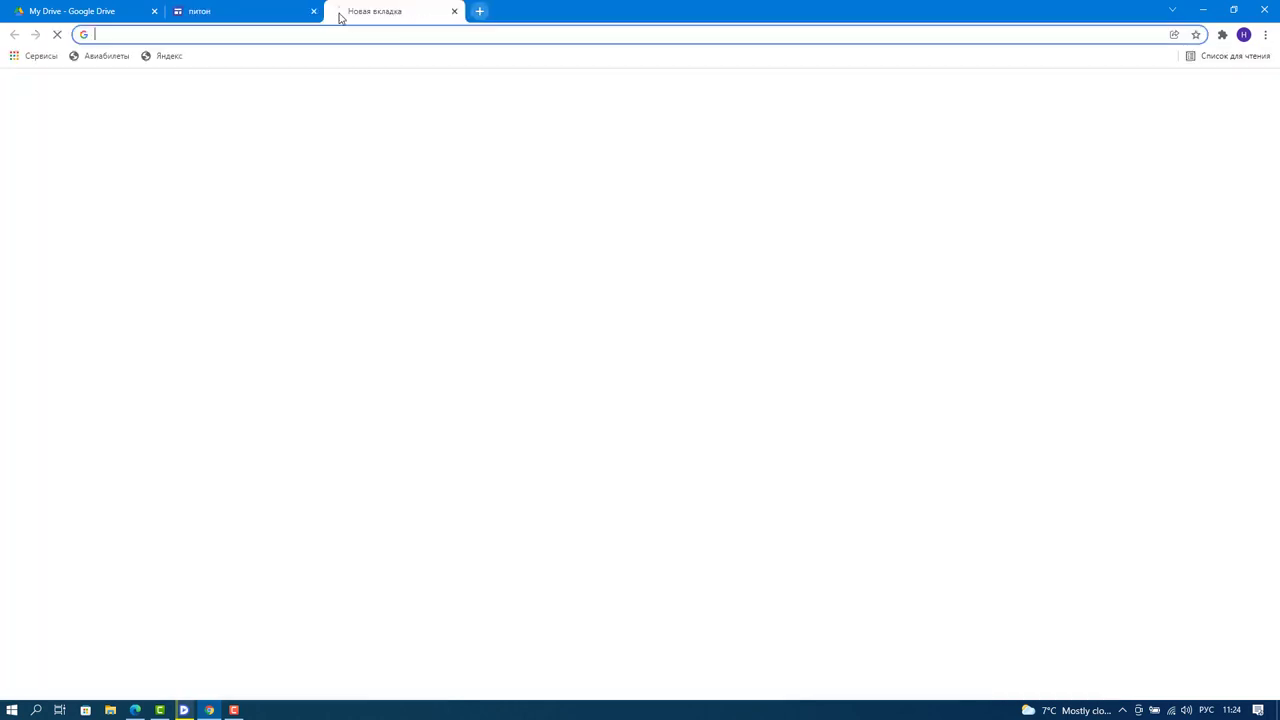
{"action": "left_click", "coordinate": [386, 33]}
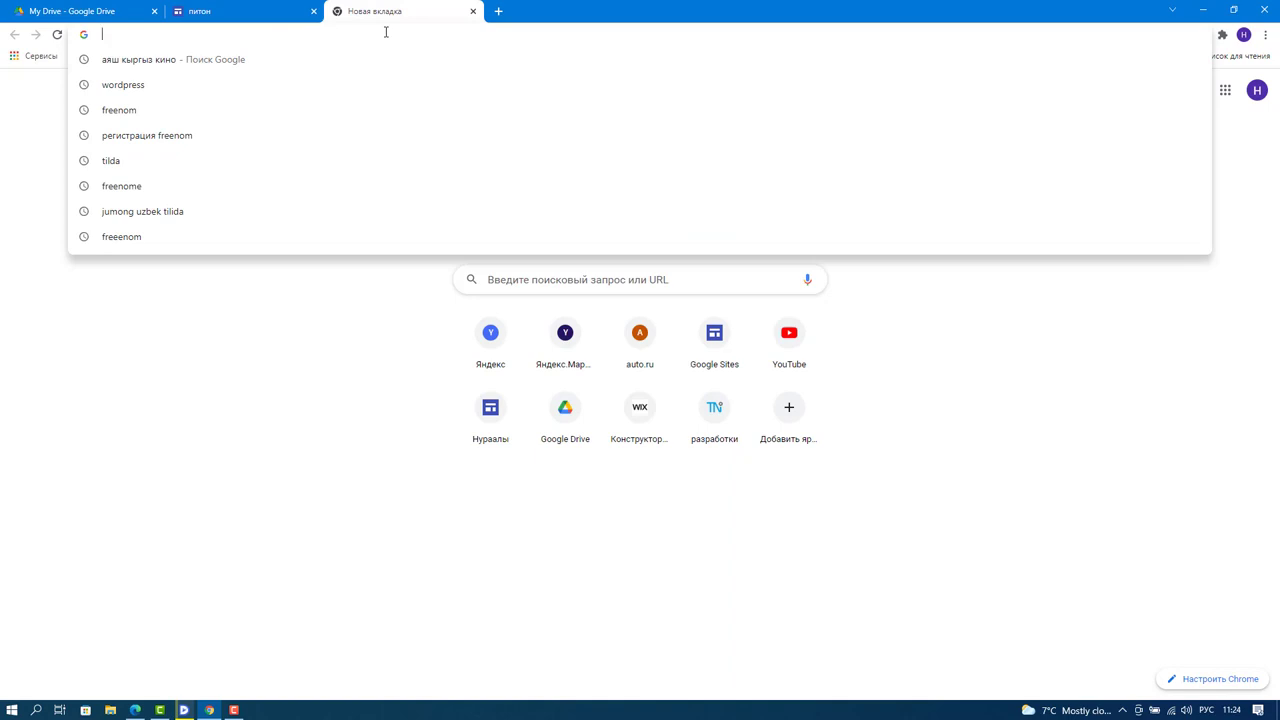
{"action": "type", "text": "пит"}
{"action": "key", "text": "BackSpace"}
{"action": "key", "text": "BackSpace"}
{"action": "key", "text": "BackSpace"}
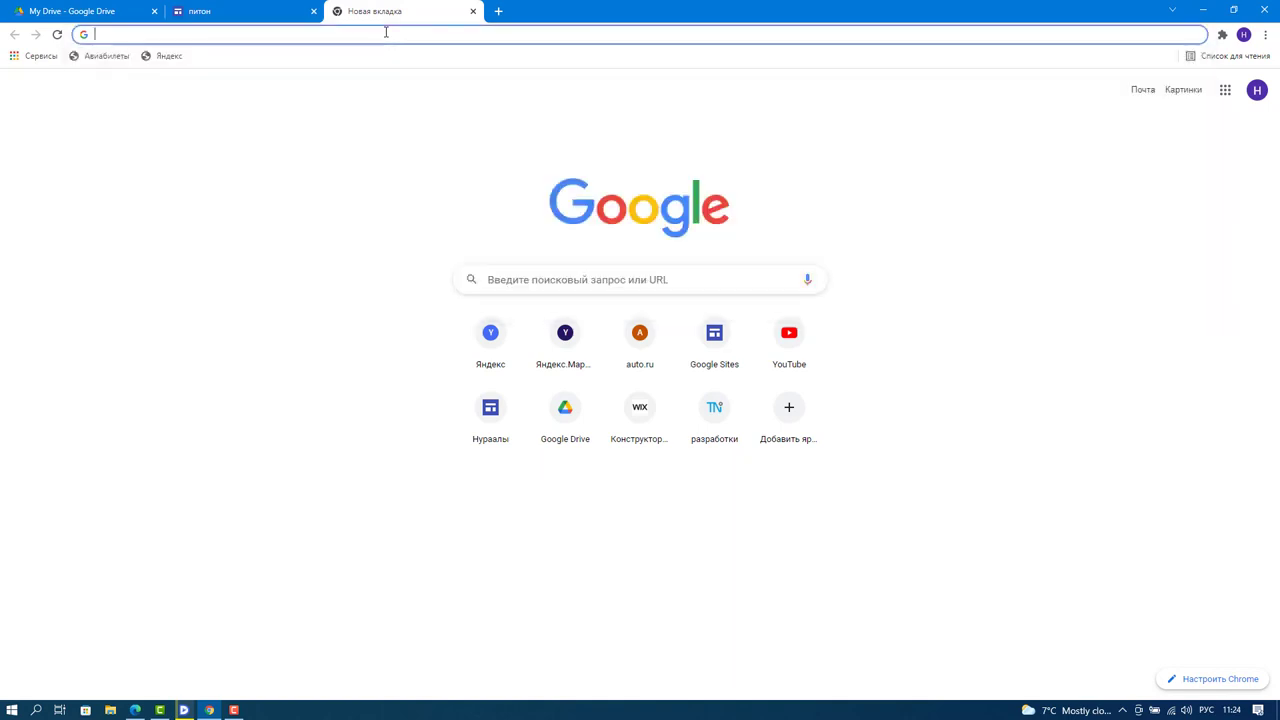
{"action": "type", "text": "python"}
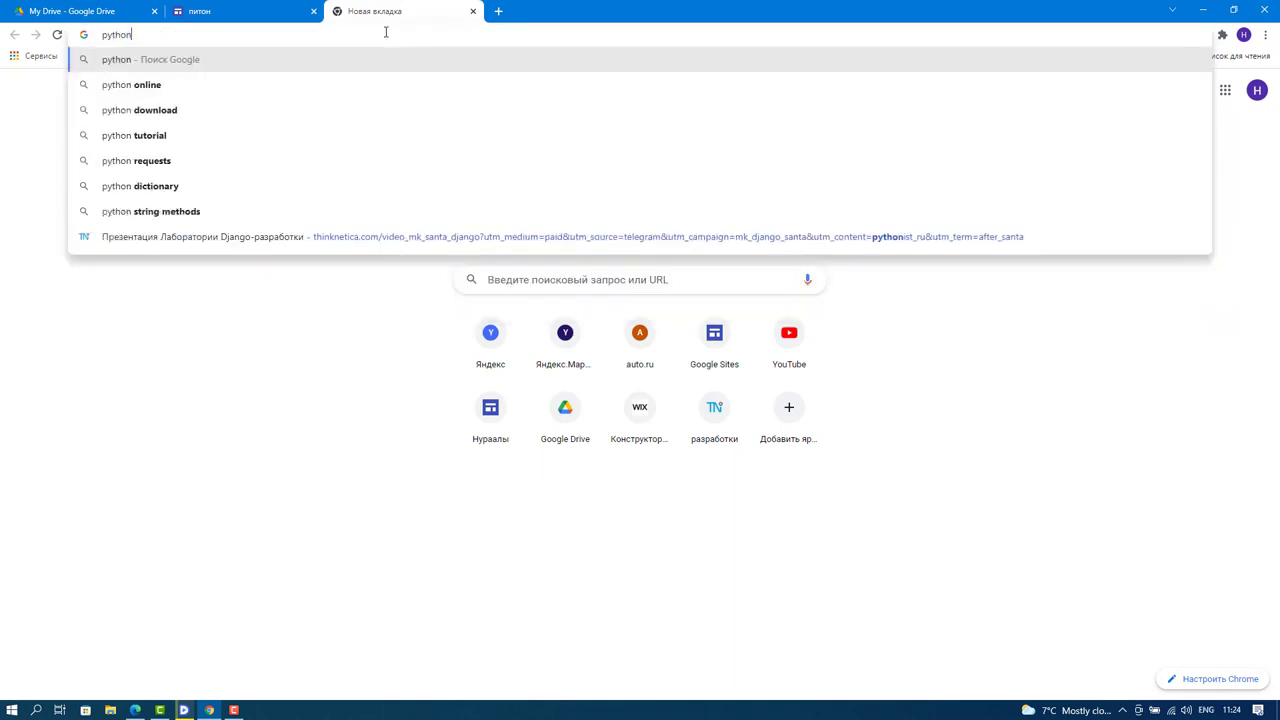
{"action": "type", "text": " пр"}
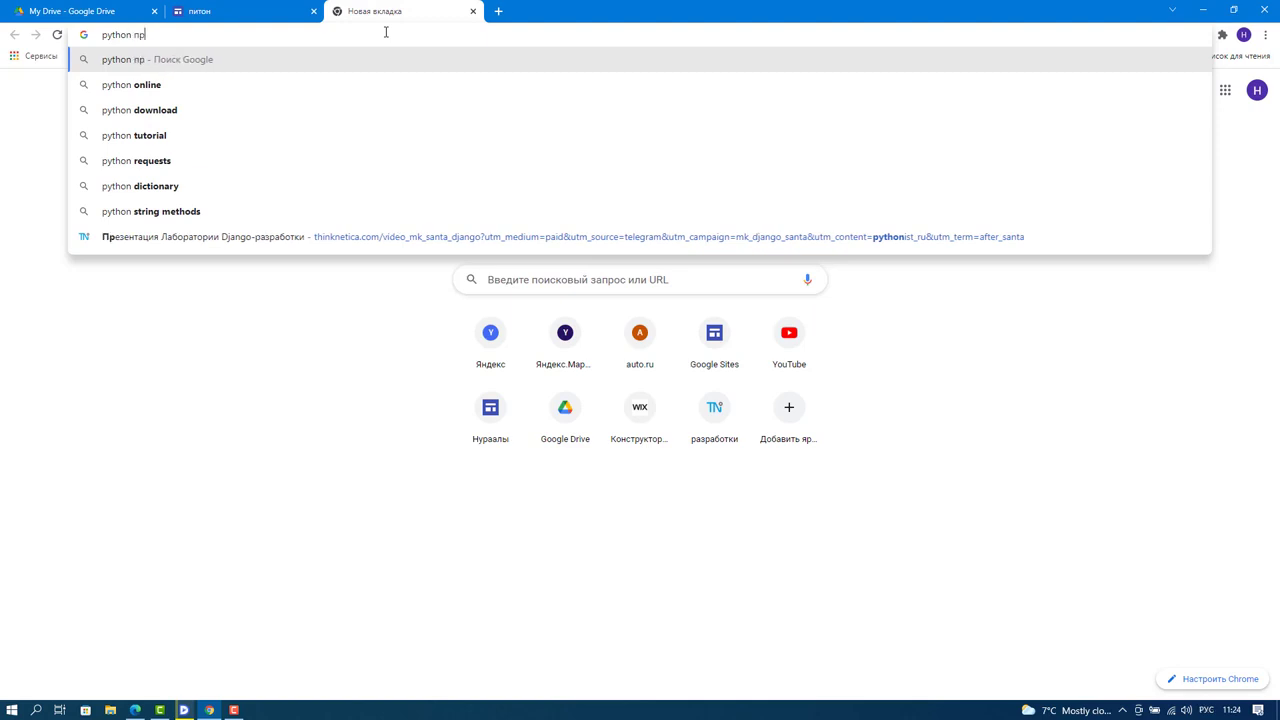
{"action": "type", "text": "ограмма"}
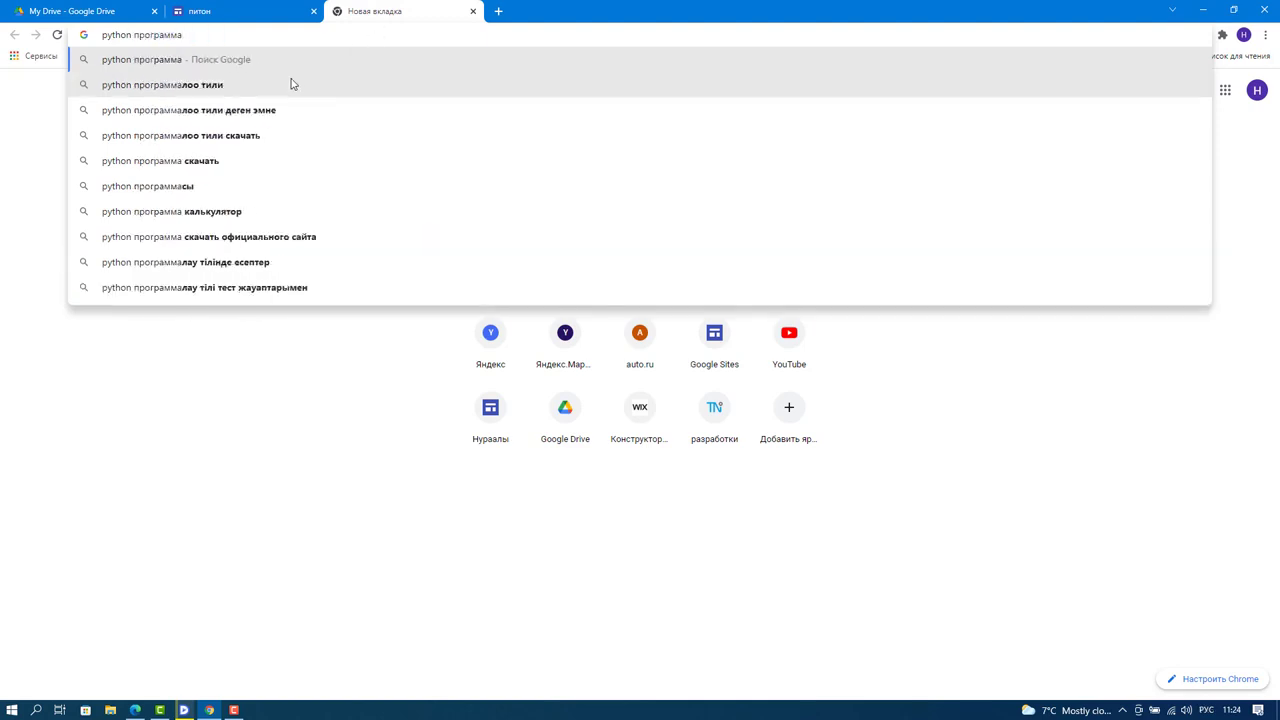
{"action": "left_click", "coordinate": [243, 84]}
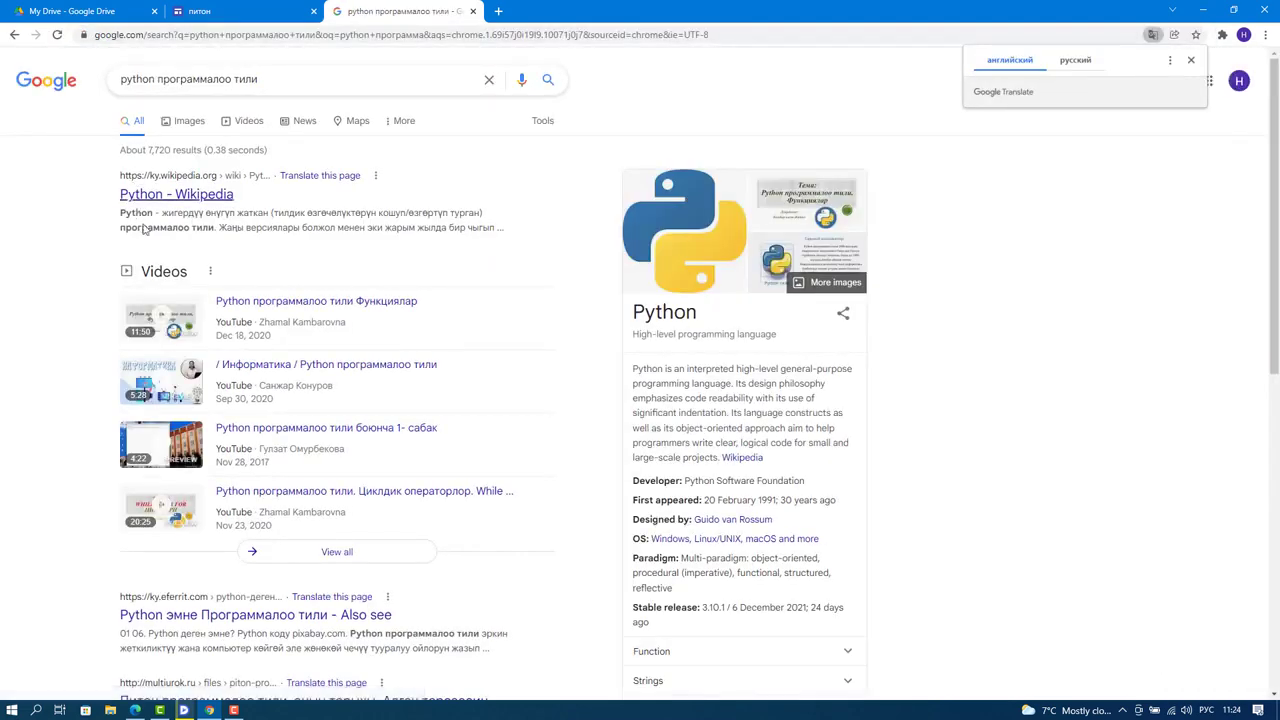
{"action": "left_click", "coordinate": [175, 196]}
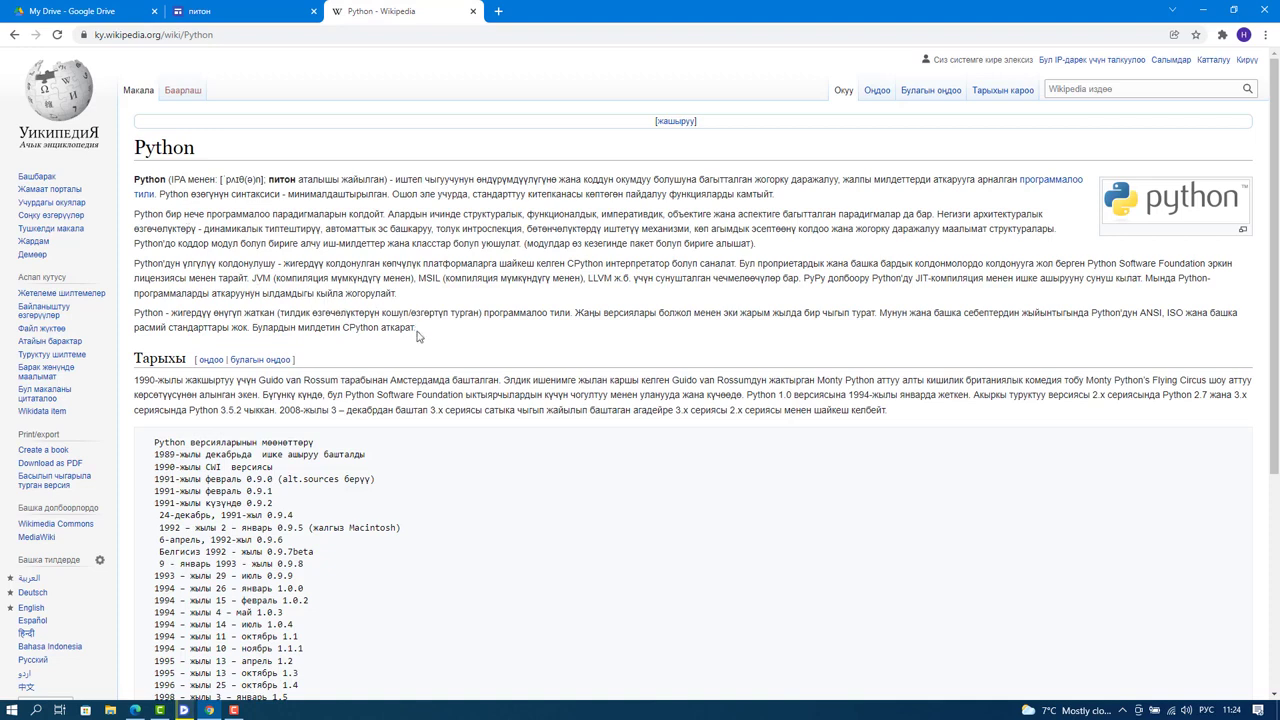
Copy the Wikipedia article's four introductory paragraphs into a new text box below the "Python программалоо тили" heading on the site page.
{"action": "left_click_drag", "start_coordinate": [416, 330], "coordinate": [135, 180]}
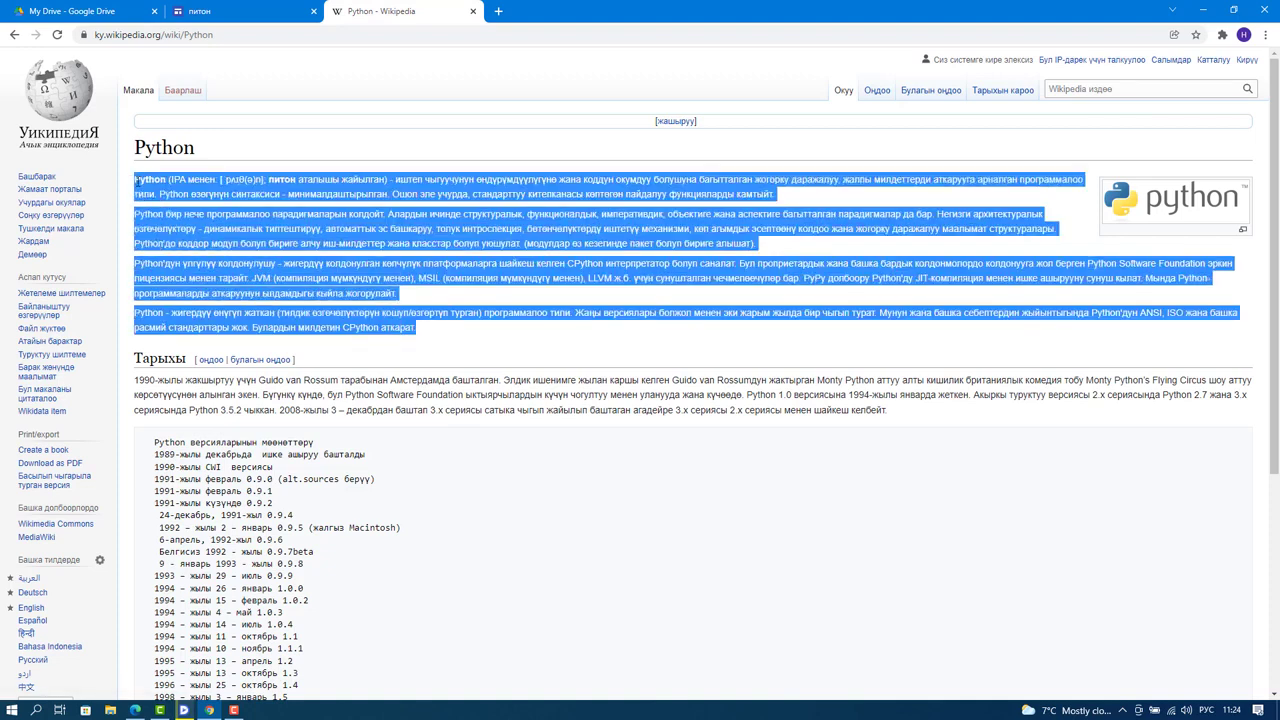
{"action": "left_click", "coordinate": [214, 12]}
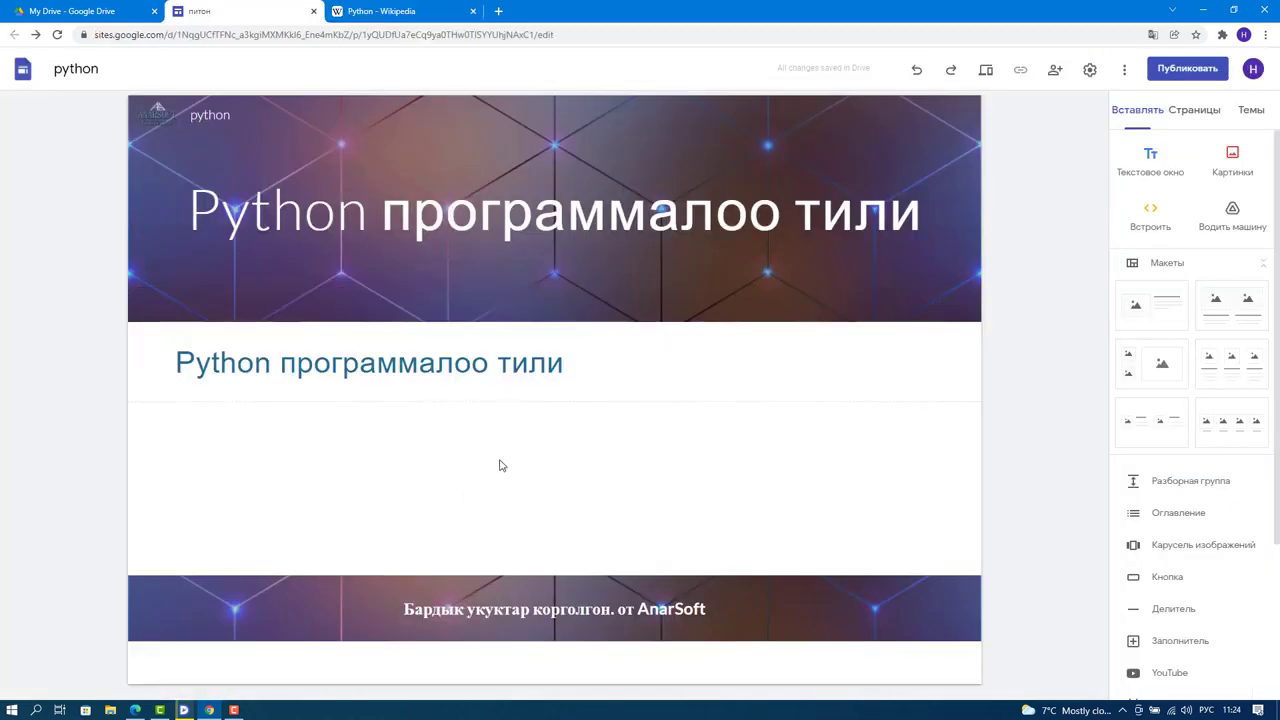
{"action": "left_click", "coordinate": [1160, 170]}
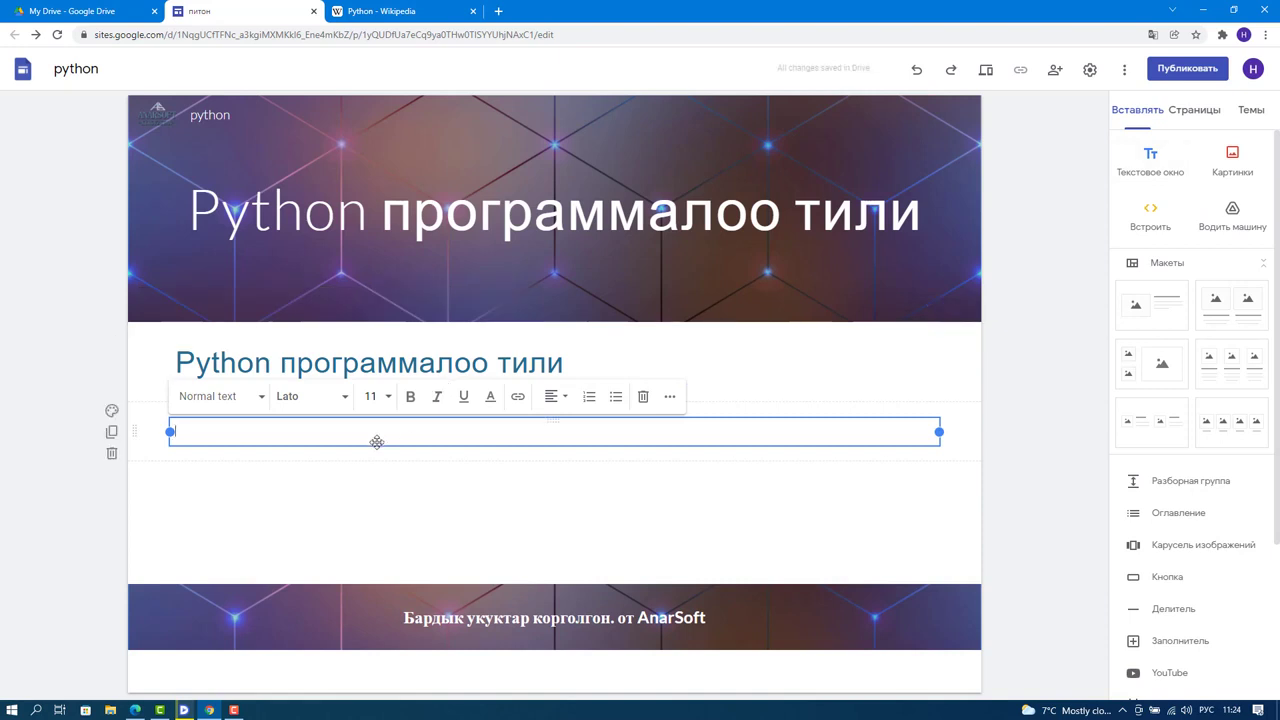
{"action": "key", "text": "ctrl+v"}
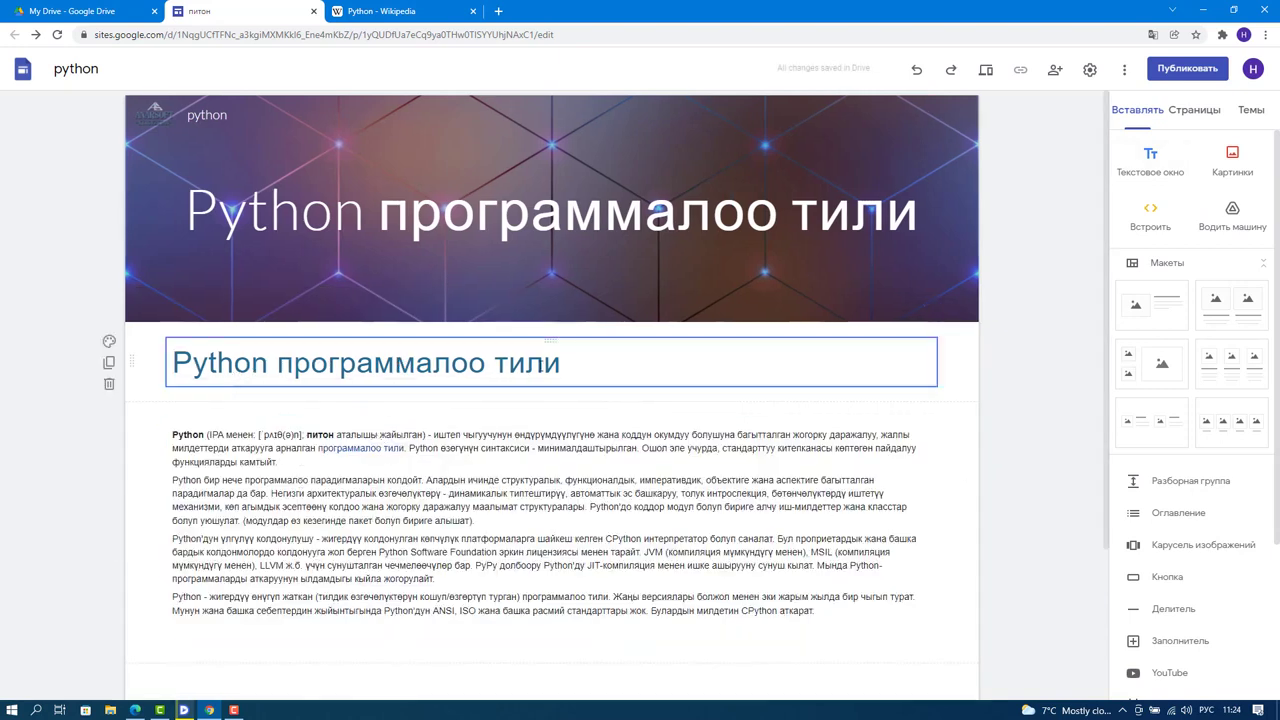
{"action": "scroll", "coordinate": [301, 377], "scroll_direction": "down", "scroll_amount": 2}
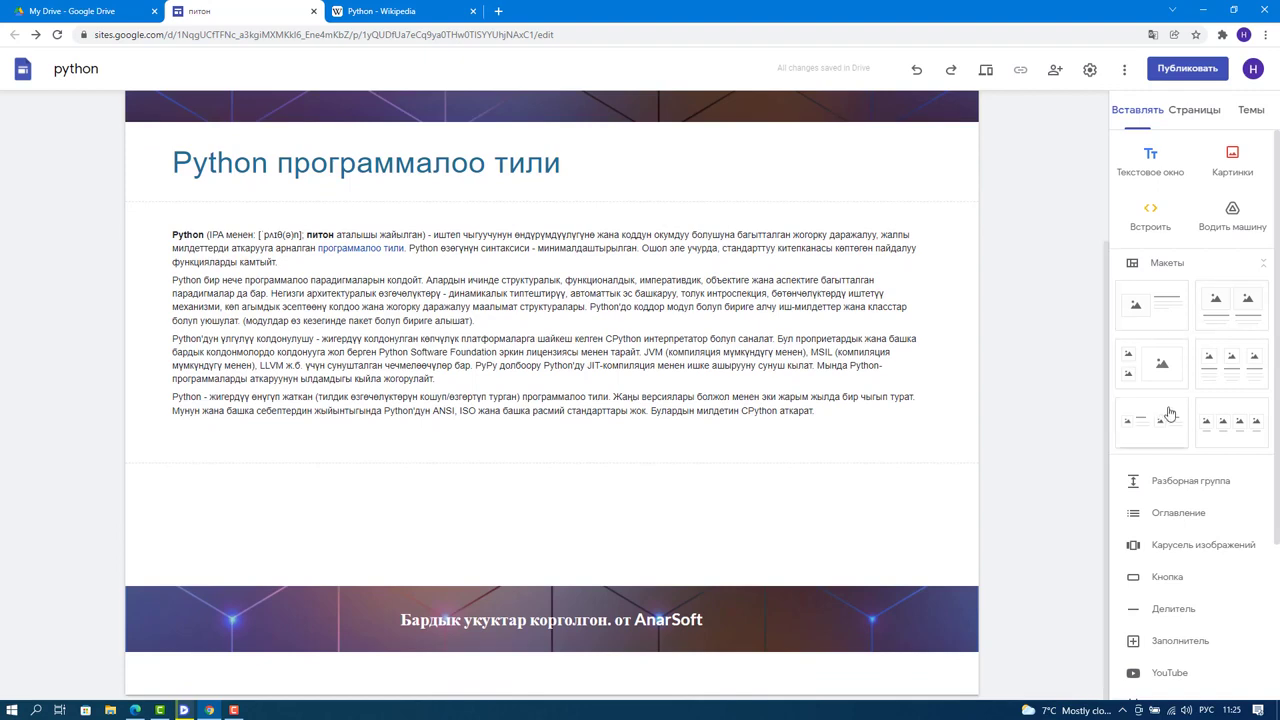
Insert the layout of three images with captions below the article text and enter "Сайт тү" as the first column's heading.
{"action": "left_click", "coordinate": [1230, 364]}
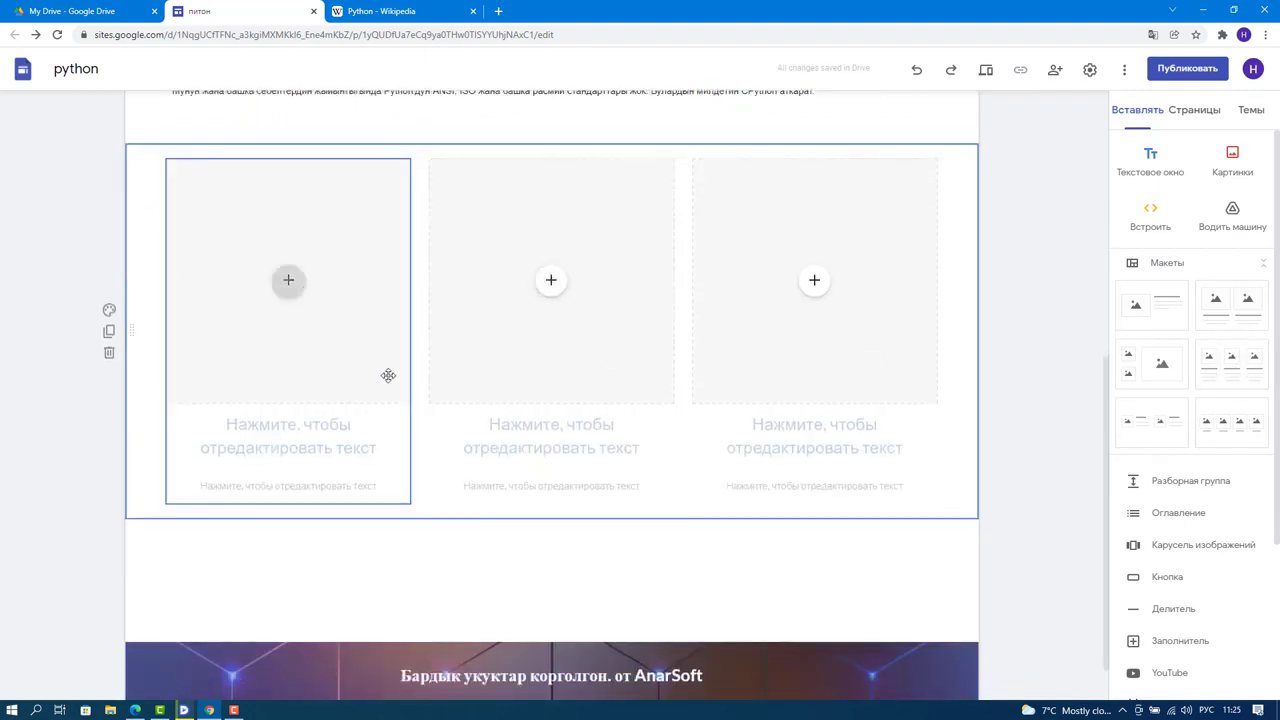
{"action": "left_click", "coordinate": [332, 432]}
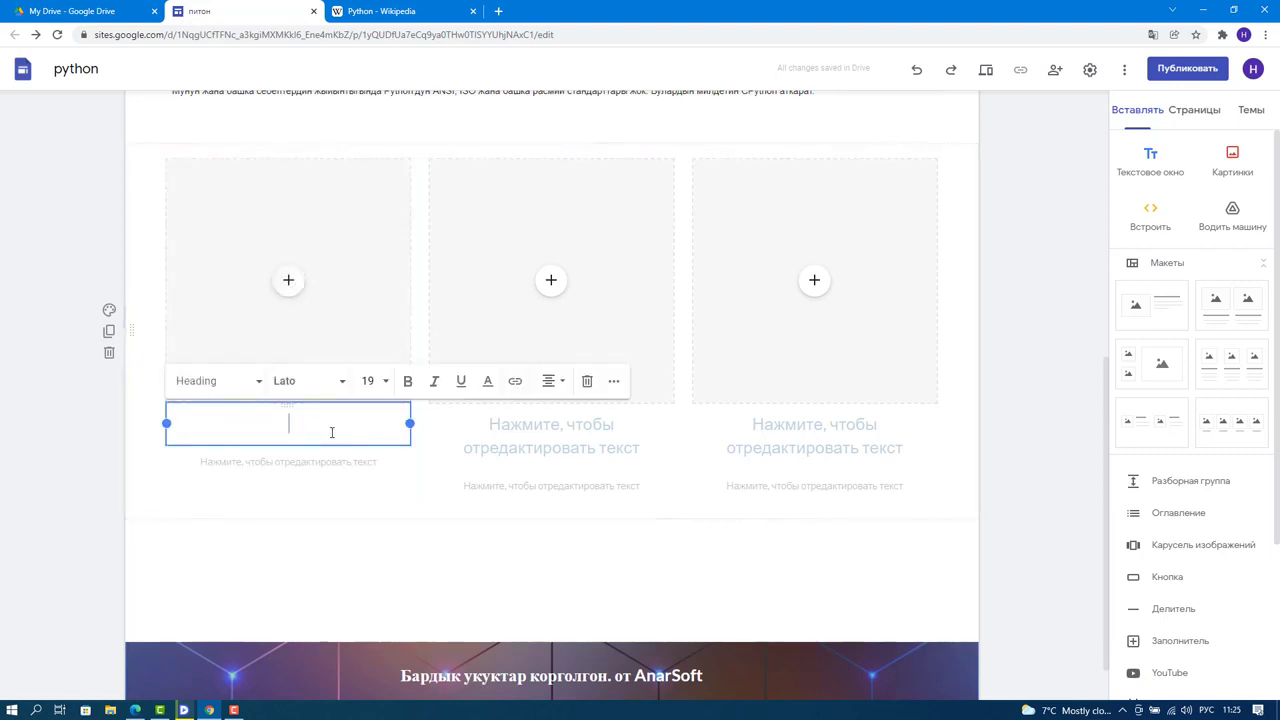
{"action": "type", "text": "Во"}
{"action": "key", "text": "BackSpace"}
{"action": "key", "text": "BackSpace"}
{"action": "type", "text": "Cf"}
{"action": "key", "text": "BackSpace"}
{"action": "key", "text": "BackSpace"}
{"action": "key", "text": "alt+shift"}
{"action": "type", "text": "Сайт ту"}
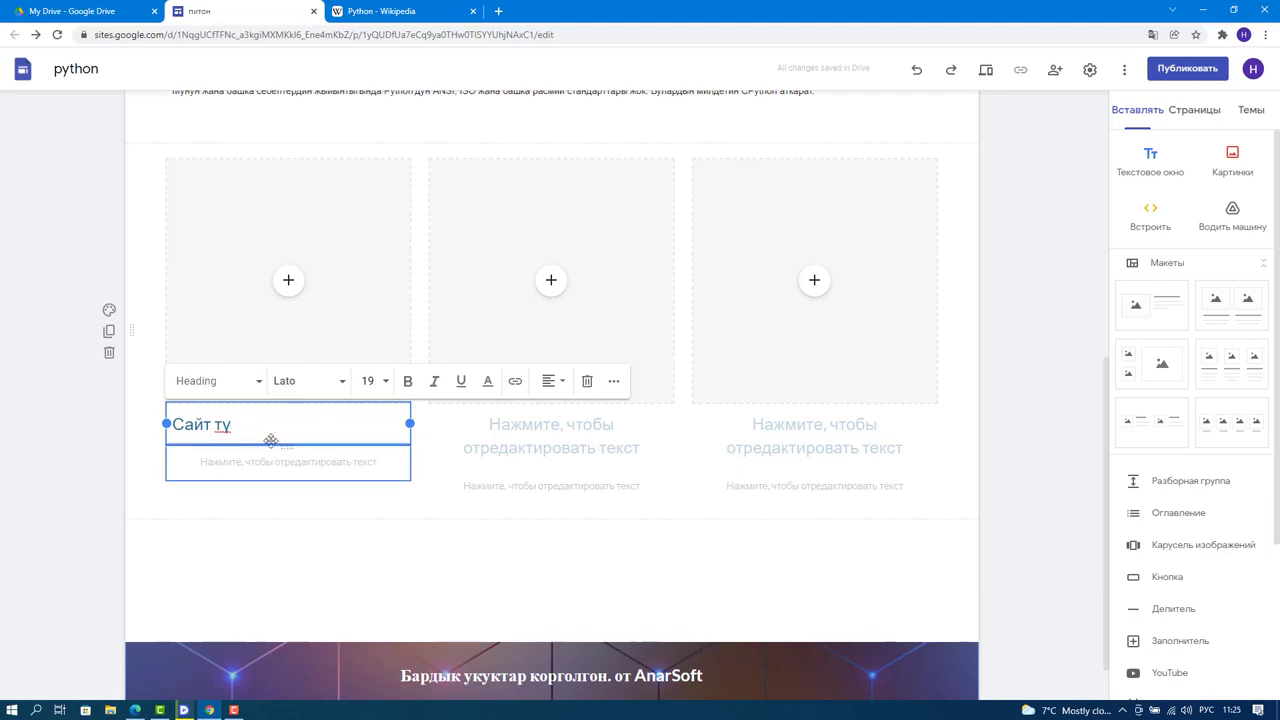
Add a new text box and move it between the article text and the three-column image layout.
{"action": "scroll", "coordinate": [325, 521], "scroll_direction": "up", "scroll_amount": 6}
{"action": "scroll", "coordinate": [323, 517], "scroll_direction": "down", "scroll_amount": 7}
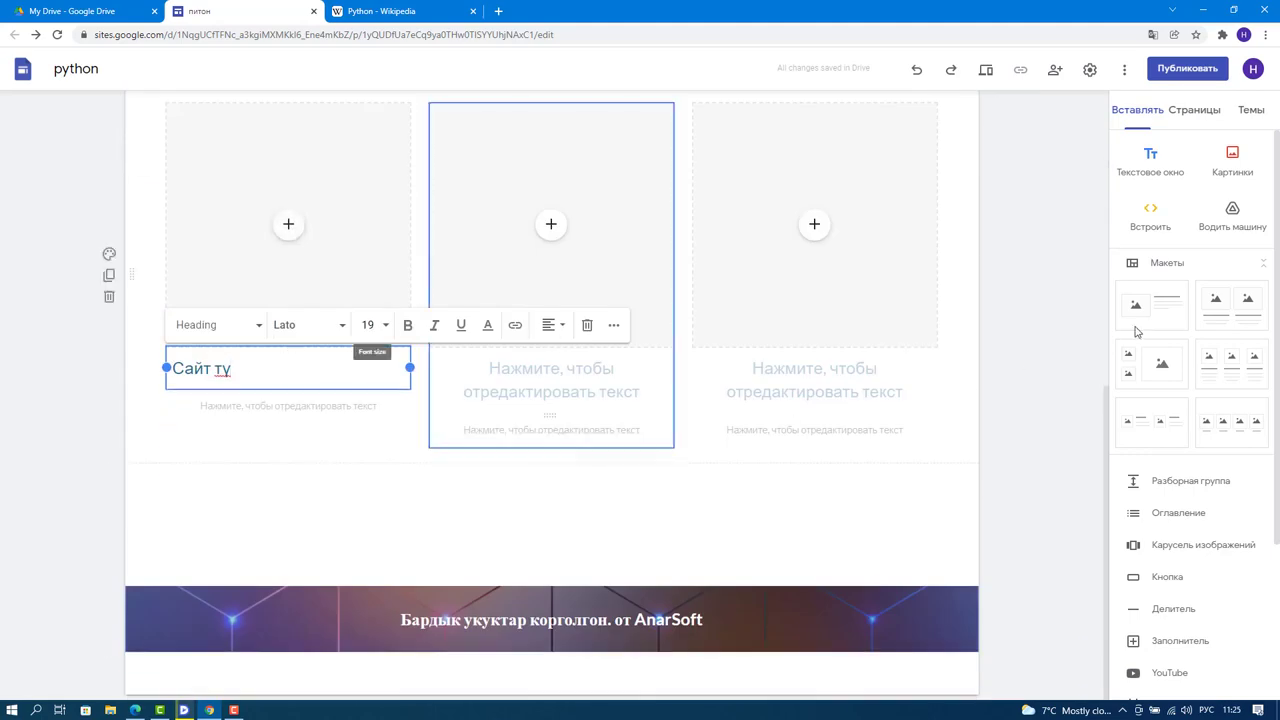
{"action": "left_click", "coordinate": [1160, 158]}
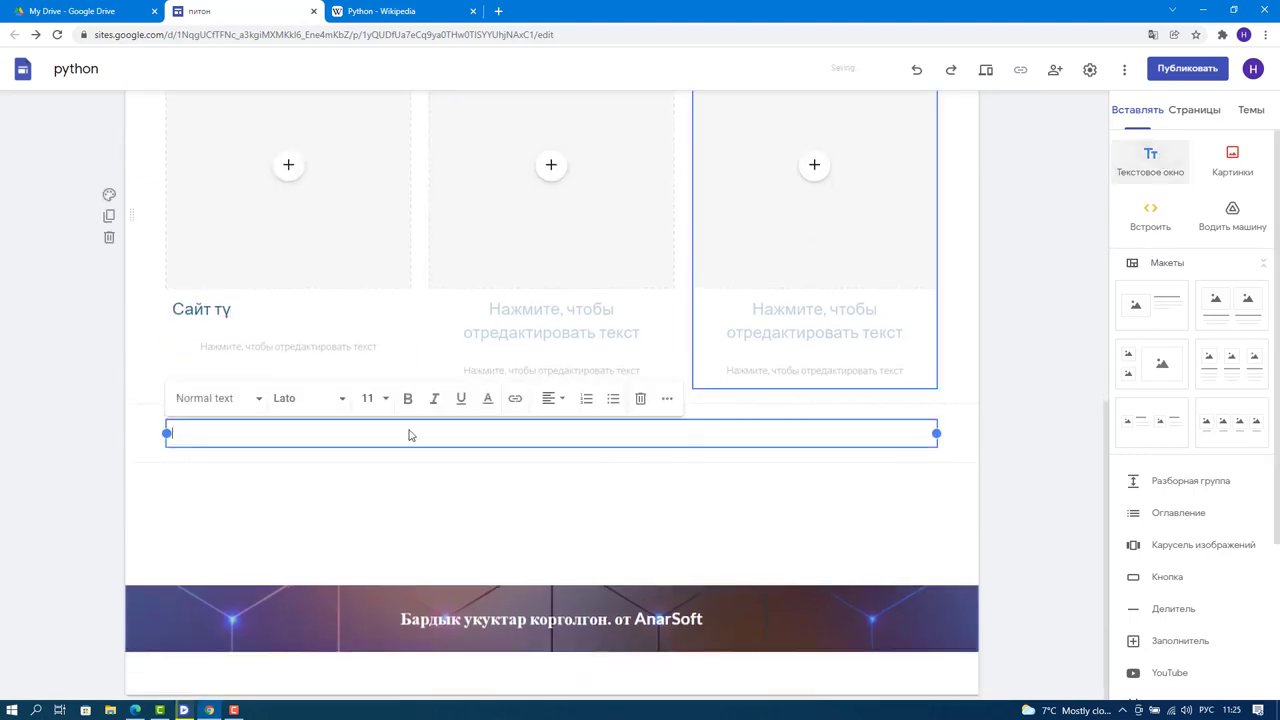
{"action": "left_click_drag", "start_coordinate": [130, 563], "coordinate": [174, 184]}
{"action": "left_click", "coordinate": [209, 189]}
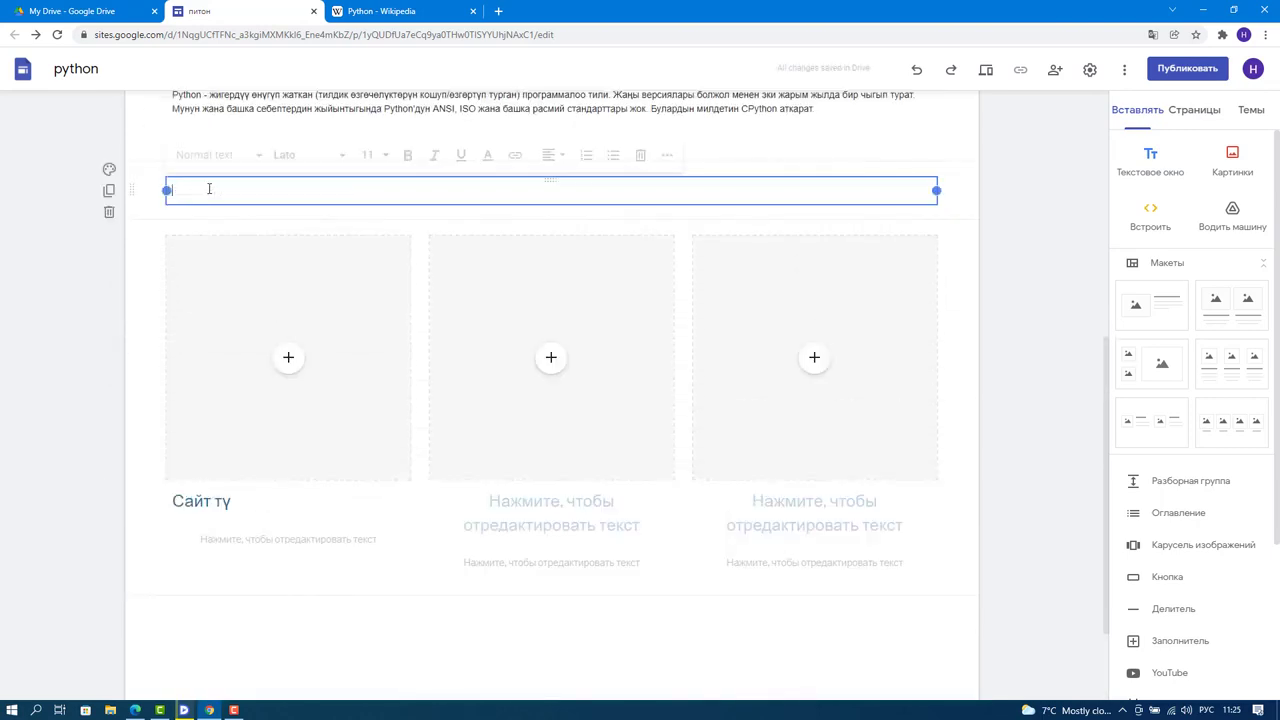
Enter "Python программалоо тилин түрдүү сфераларда колдонуу" in the text box above the three-column layout.
{"action": "scroll", "coordinate": [447, 286], "scroll_direction": "up", "scroll_amount": 3}
{"action": "scroll", "coordinate": [449, 287], "scroll_direction": "down", "scroll_amount": 2}
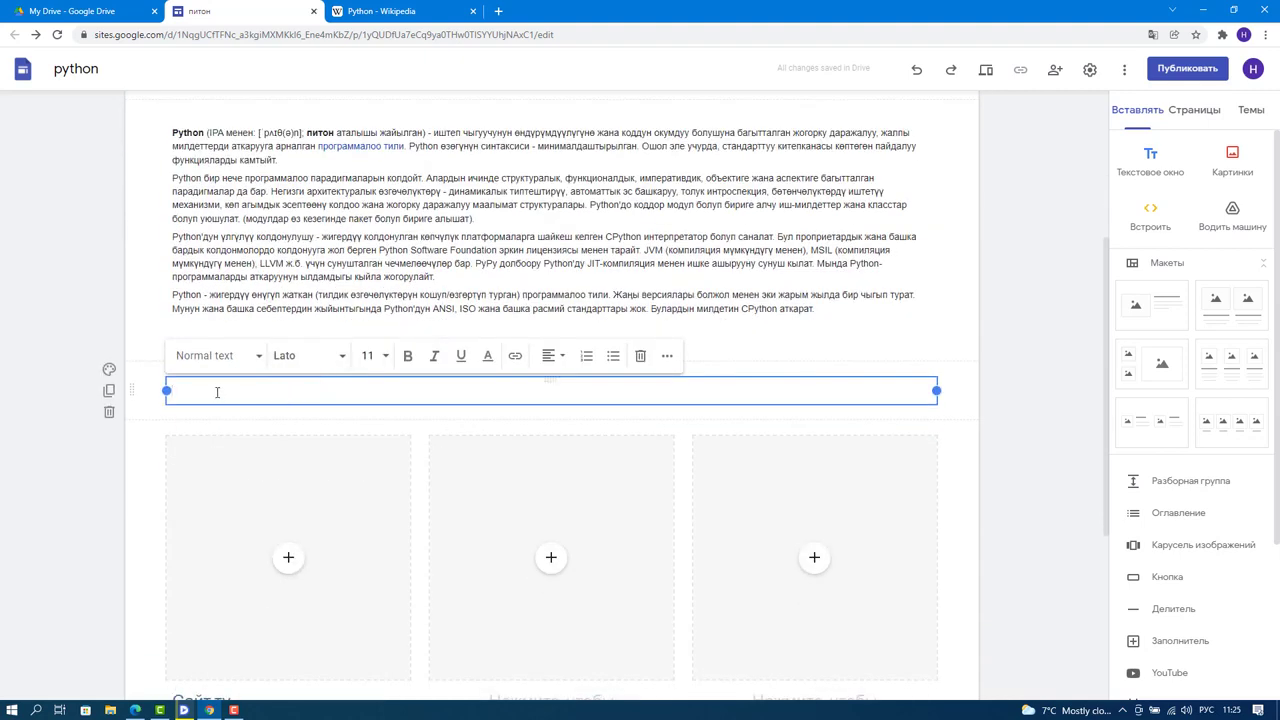
{"action": "type", "text": "З"}
{"action": "key", "text": "BackSpace"}
{"action": "type", "text": "Python программа"}
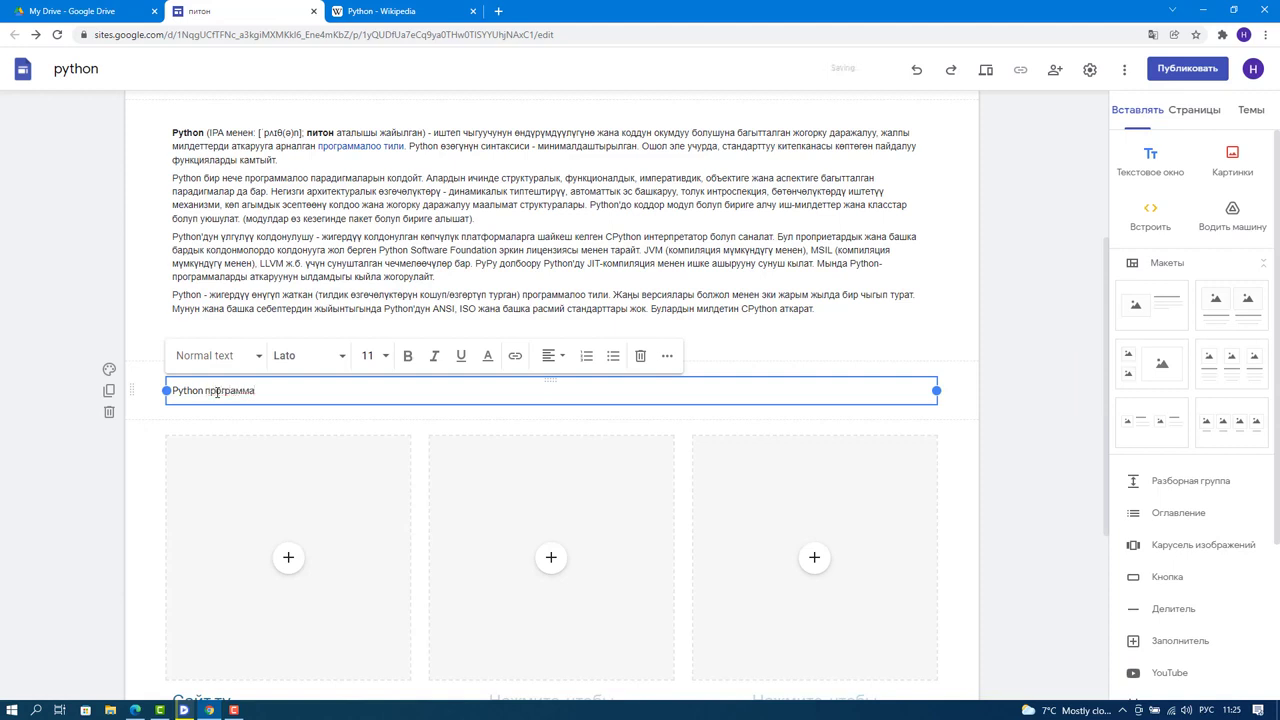
{"action": "type", "text": "лоо"}
{"action": "type", "text": " тилин"}
{"action": "type", "text": " т"}
{"action": "type", "text": "урдуу"}
{"action": "type", "text": " сфера"}
{"action": "type", "text": "ла"}
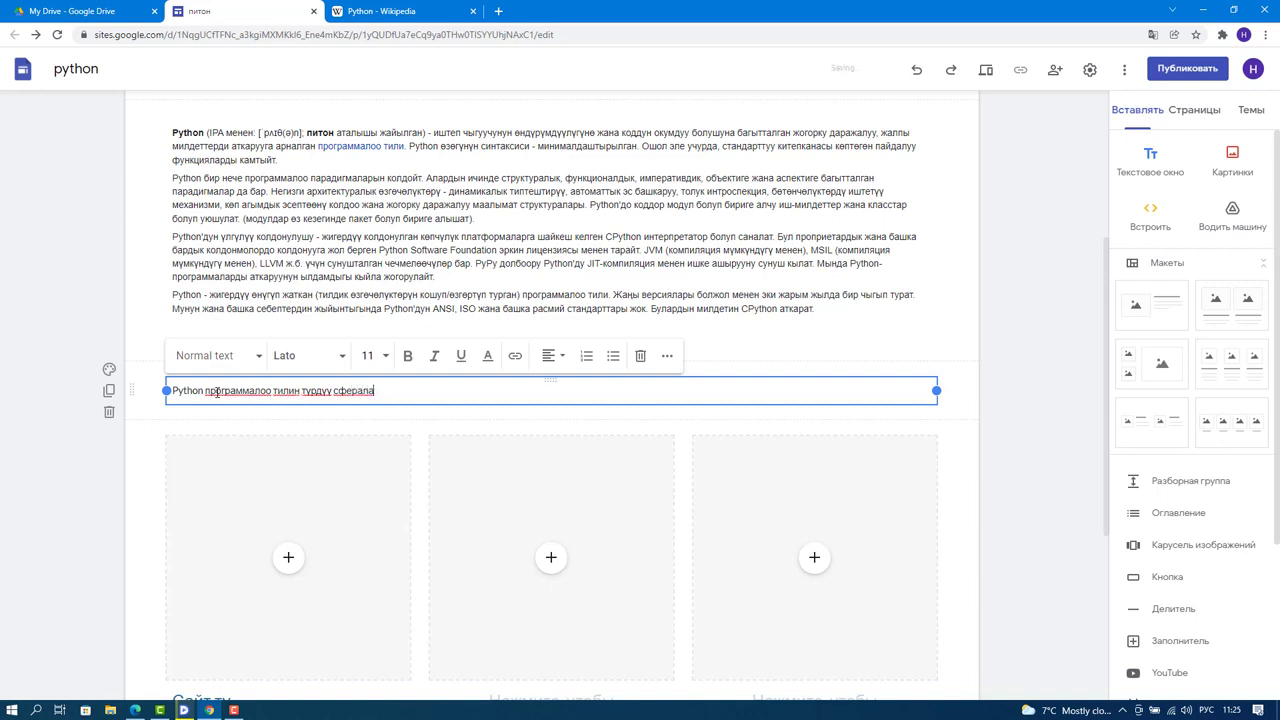
{"action": "type", "text": "рда колдонуу"}
Format the new line above the three columns with the Heading style and the Arial font.
{"action": "left_click_drag", "start_coordinate": [440, 390], "coordinate": [128, 361]}
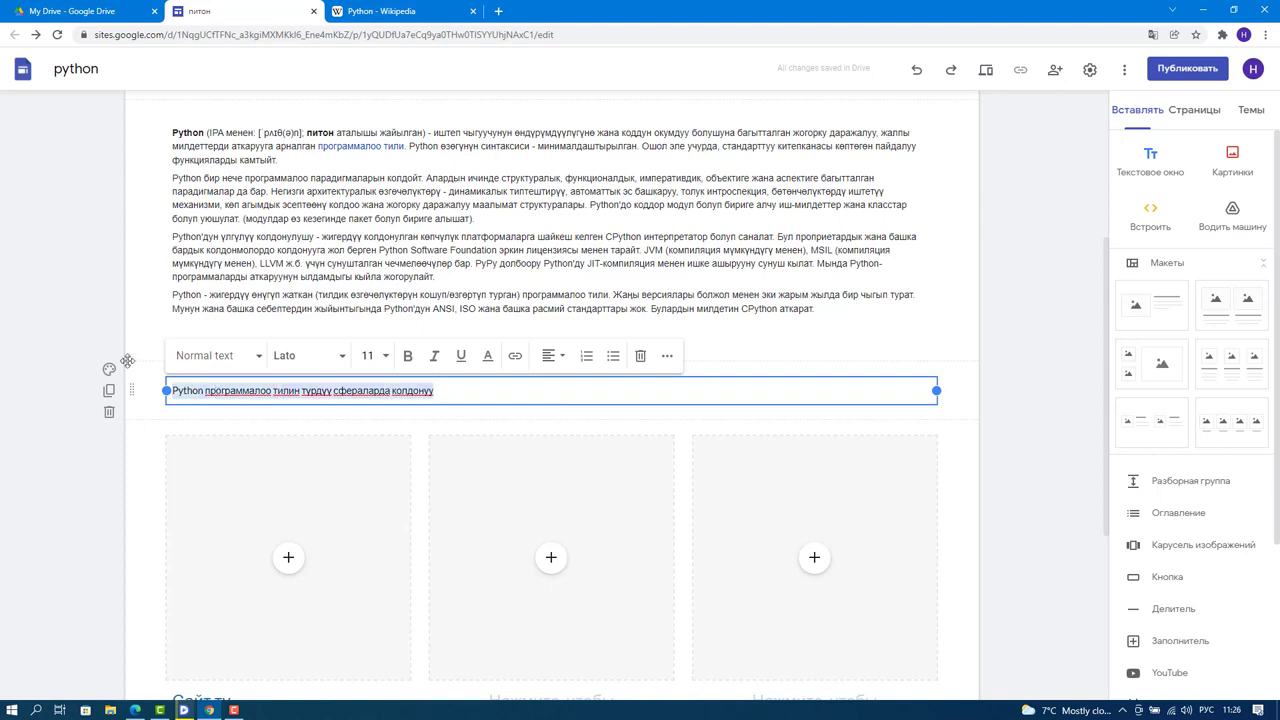
{"action": "left_click", "coordinate": [257, 360]}
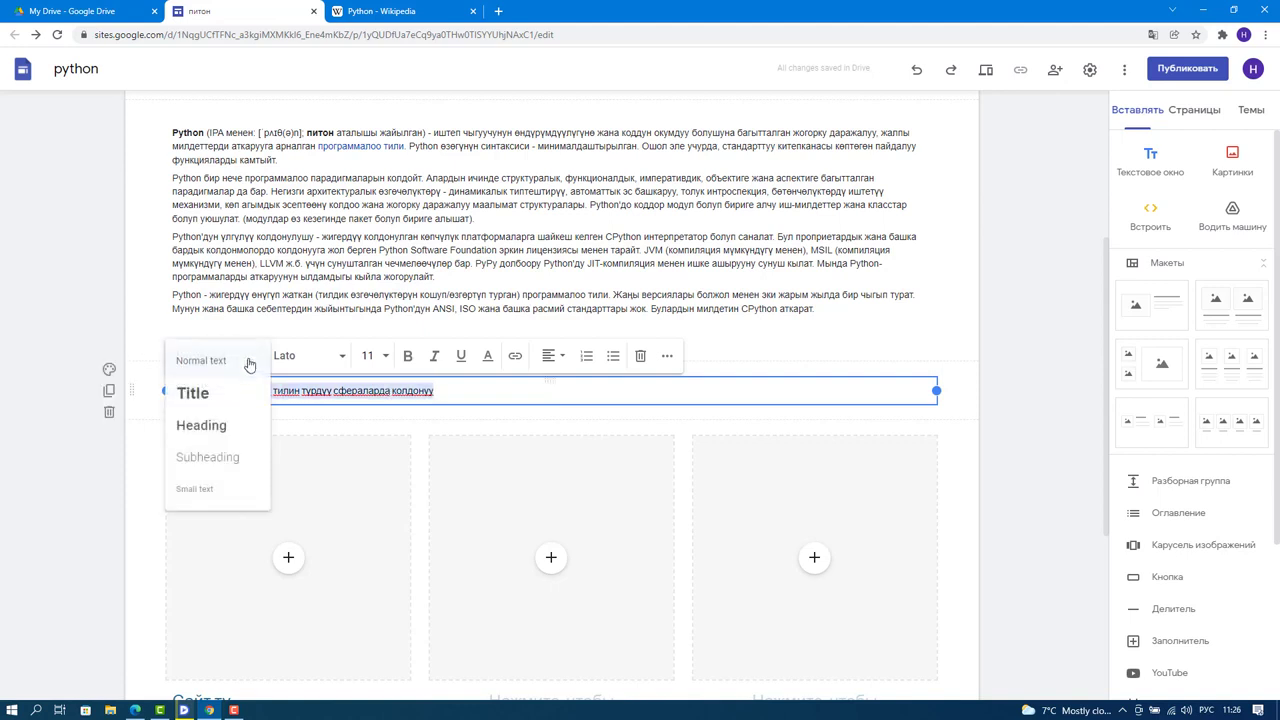
{"action": "left_click", "coordinate": [211, 423]}
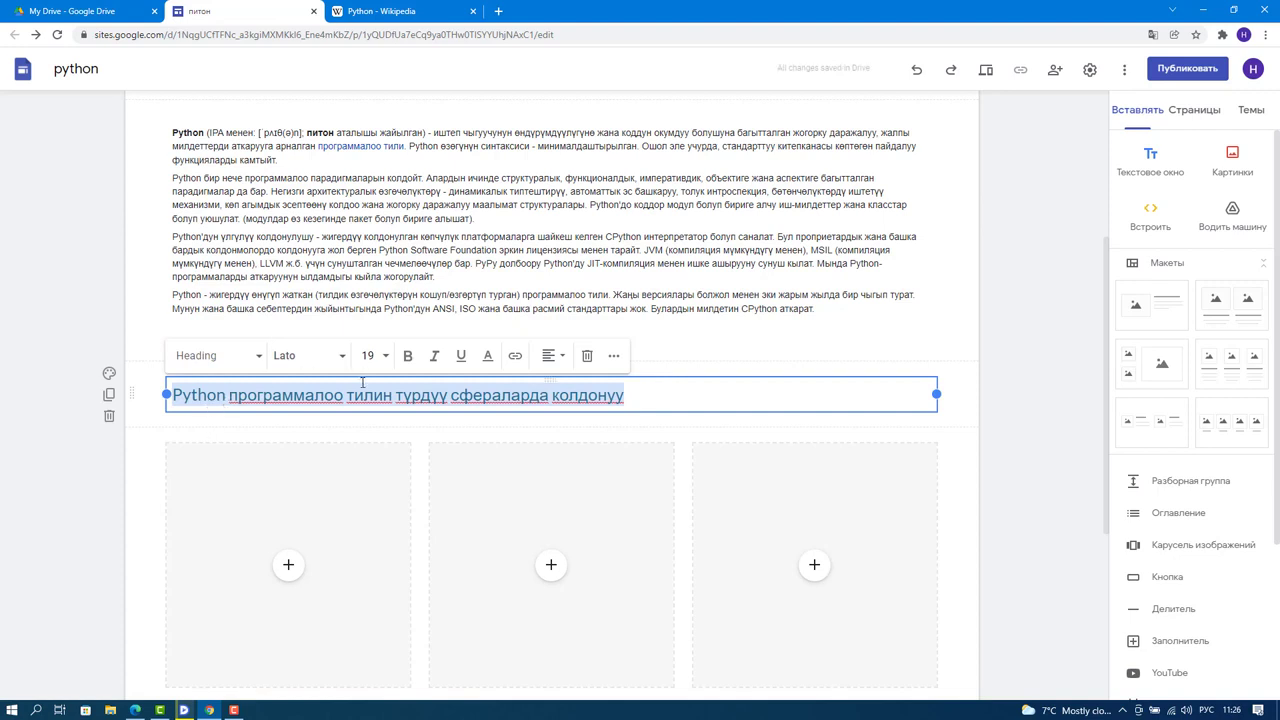
{"action": "left_click", "coordinate": [320, 356]}
{"action": "left_click", "coordinate": [320, 476]}
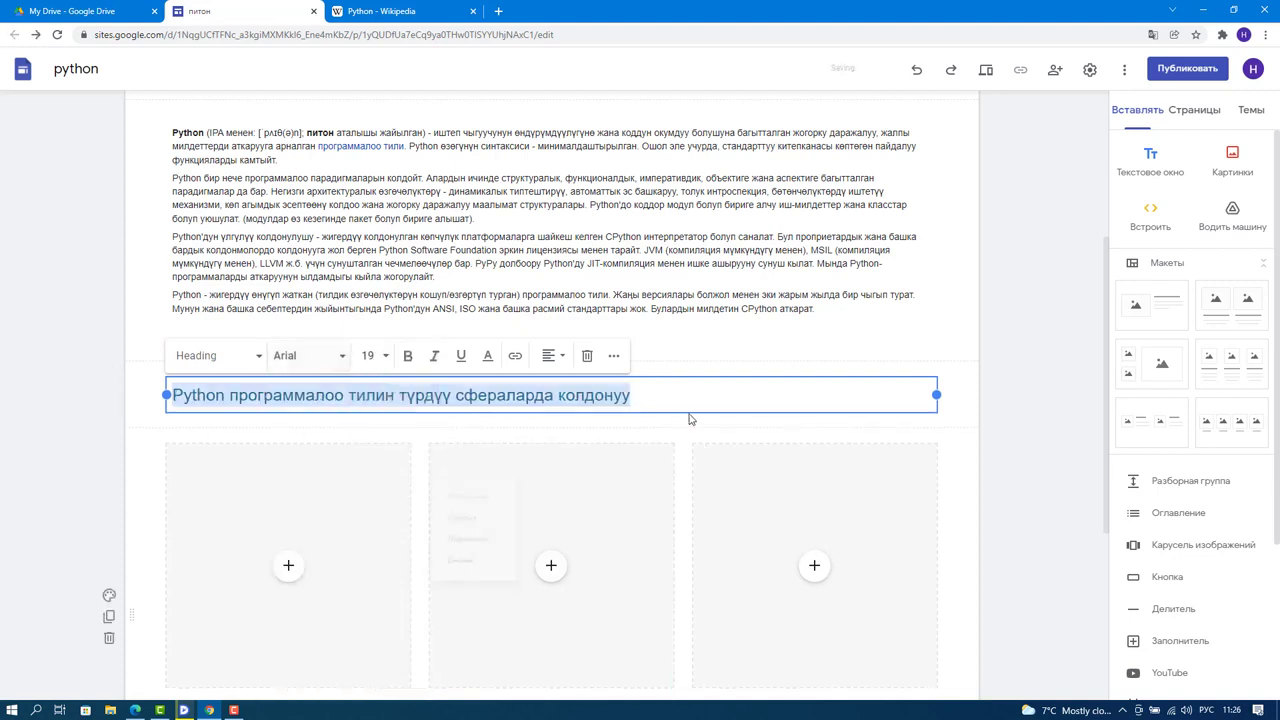
{"action": "left_click", "coordinate": [659, 400]}
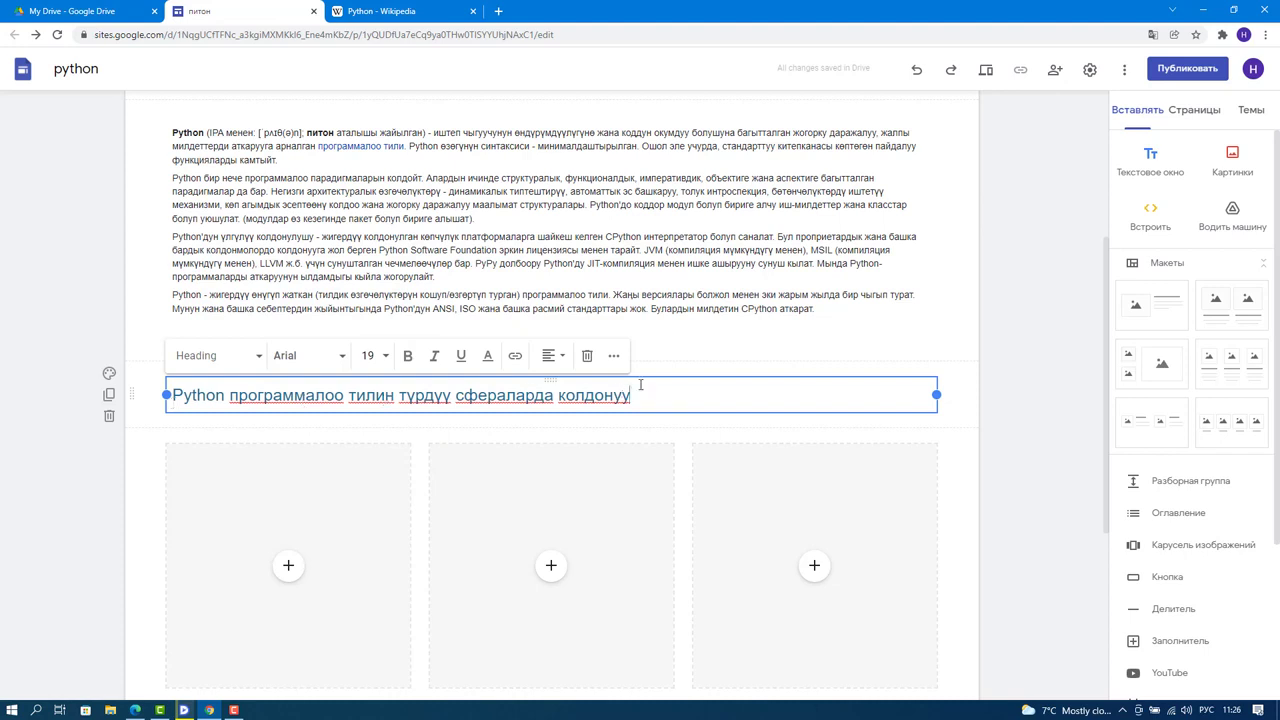
Complete the first column's heading so it reads "Сайт түзүү".
{"action": "scroll", "coordinate": [486, 378], "scroll_direction": "down", "scroll_amount": 3}
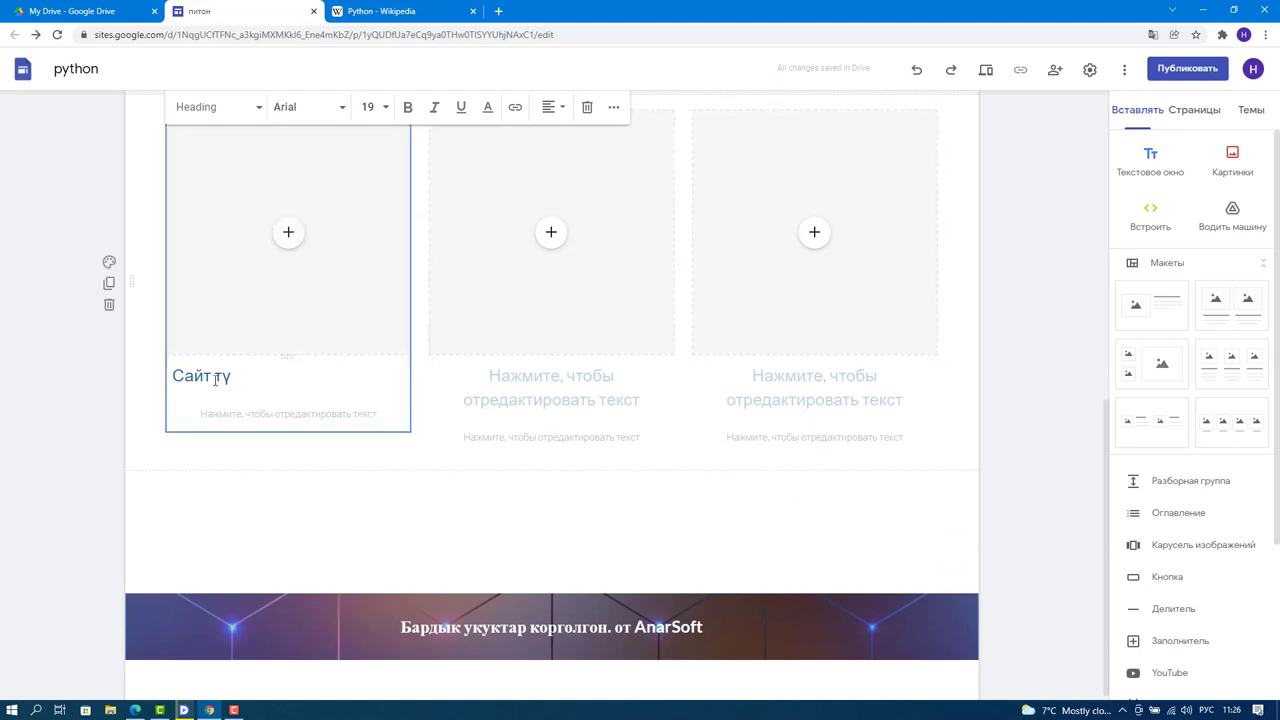
{"action": "left_click", "coordinate": [284, 380]}
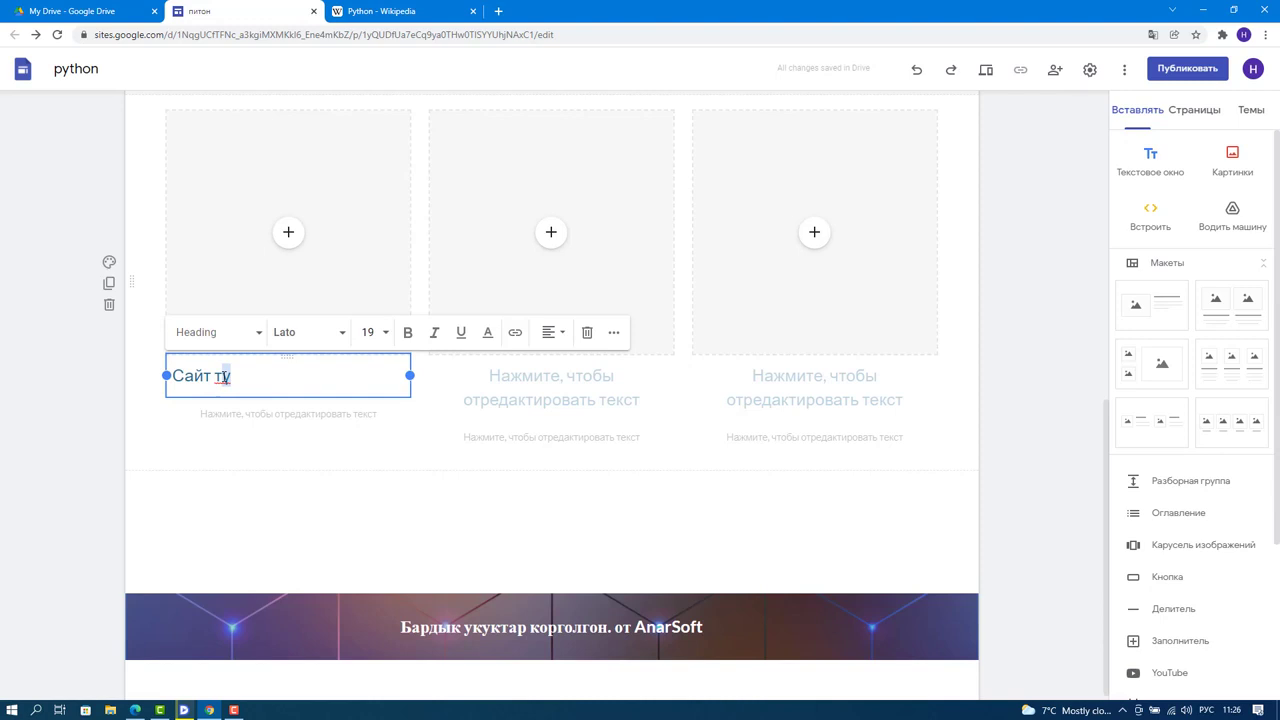
{"action": "left_click_drag", "start_coordinate": [226, 375], "coordinate": [215, 376]}
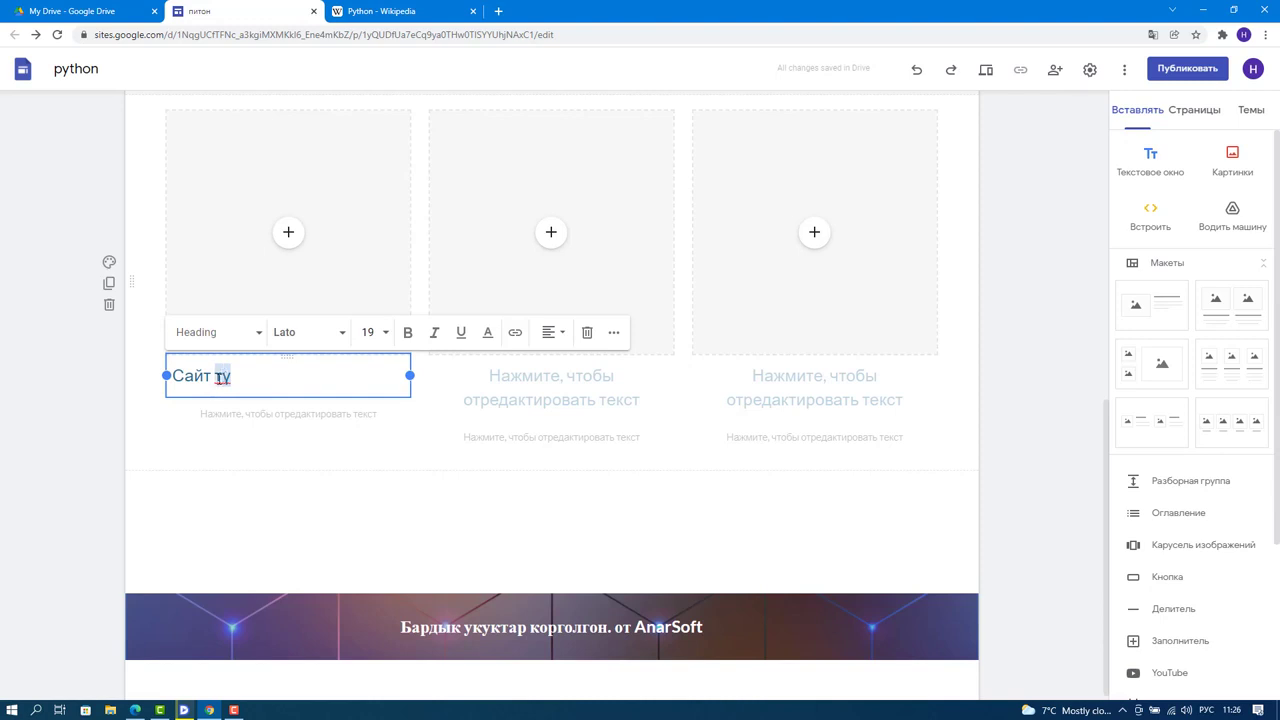
{"action": "left_click", "coordinate": [240, 378]}
{"action": "type", "text": "зүү"}
Enter "Графикалык чөйрө" as the heading of the second column.
{"action": "left_click", "coordinate": [542, 373]}
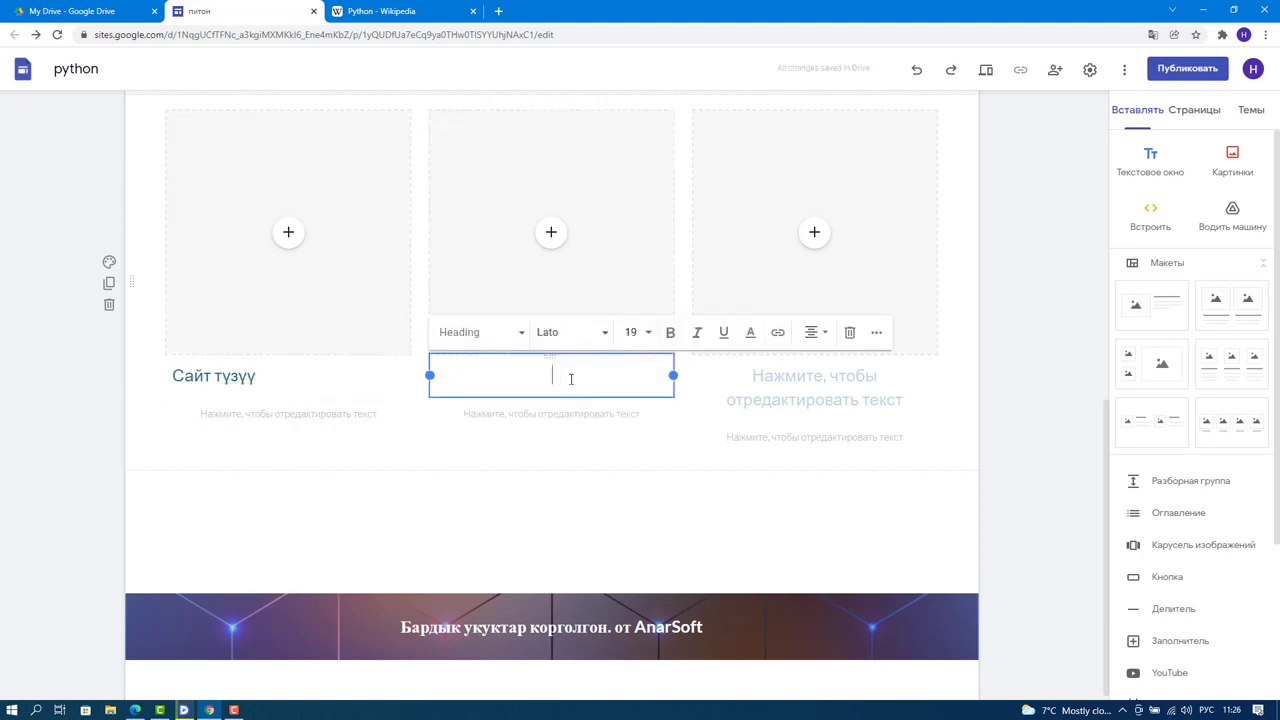
{"action": "type", "text": "Графикалык"}
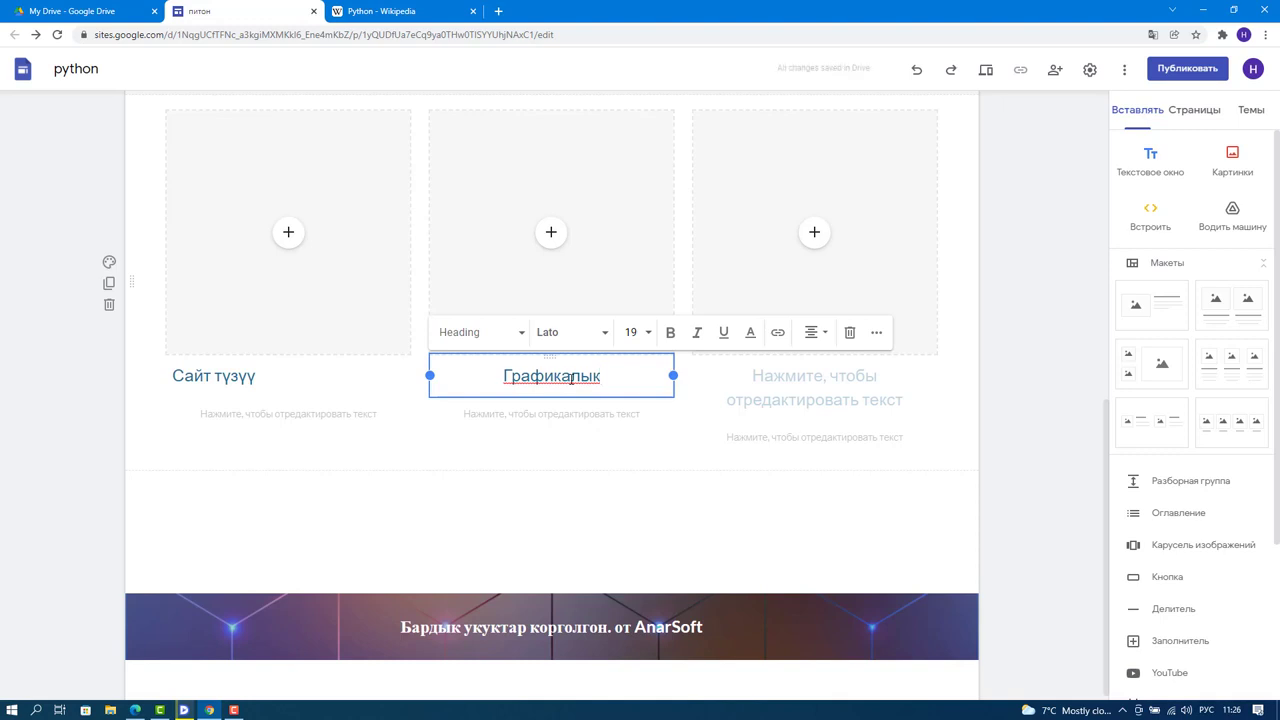
{"action": "type", "text": "чө"}
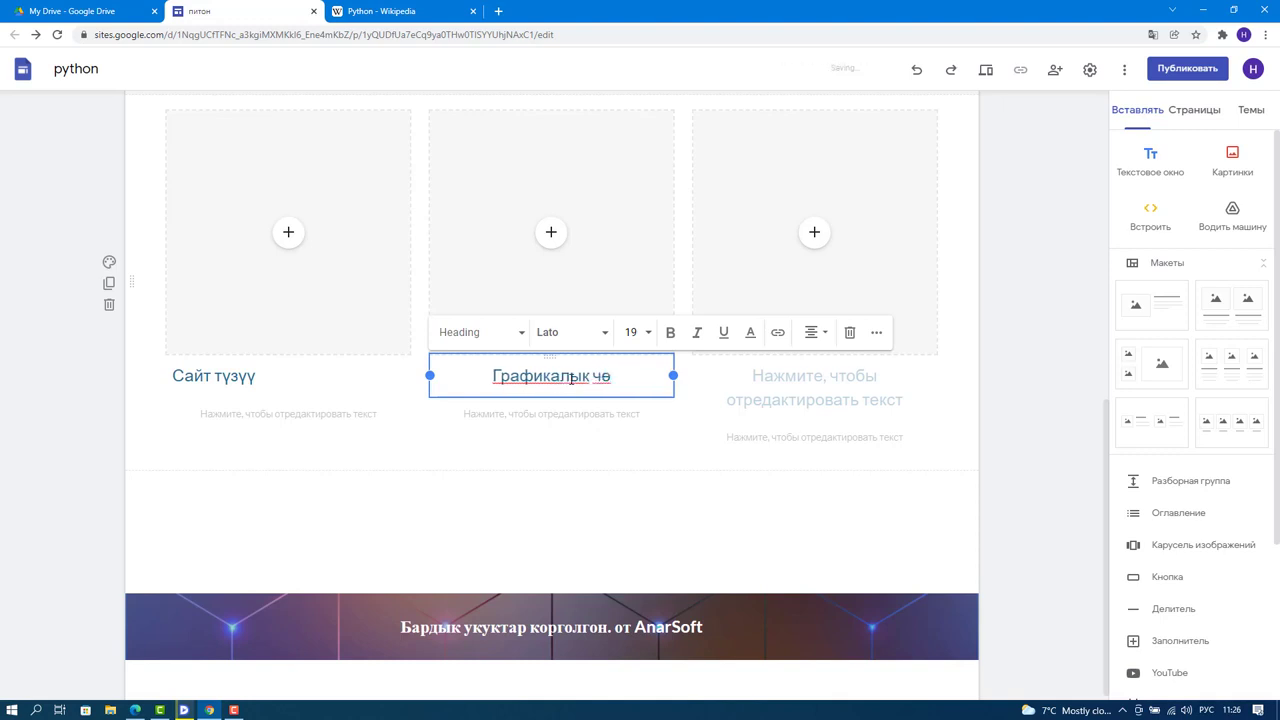
{"action": "type", "text": "йрө"}
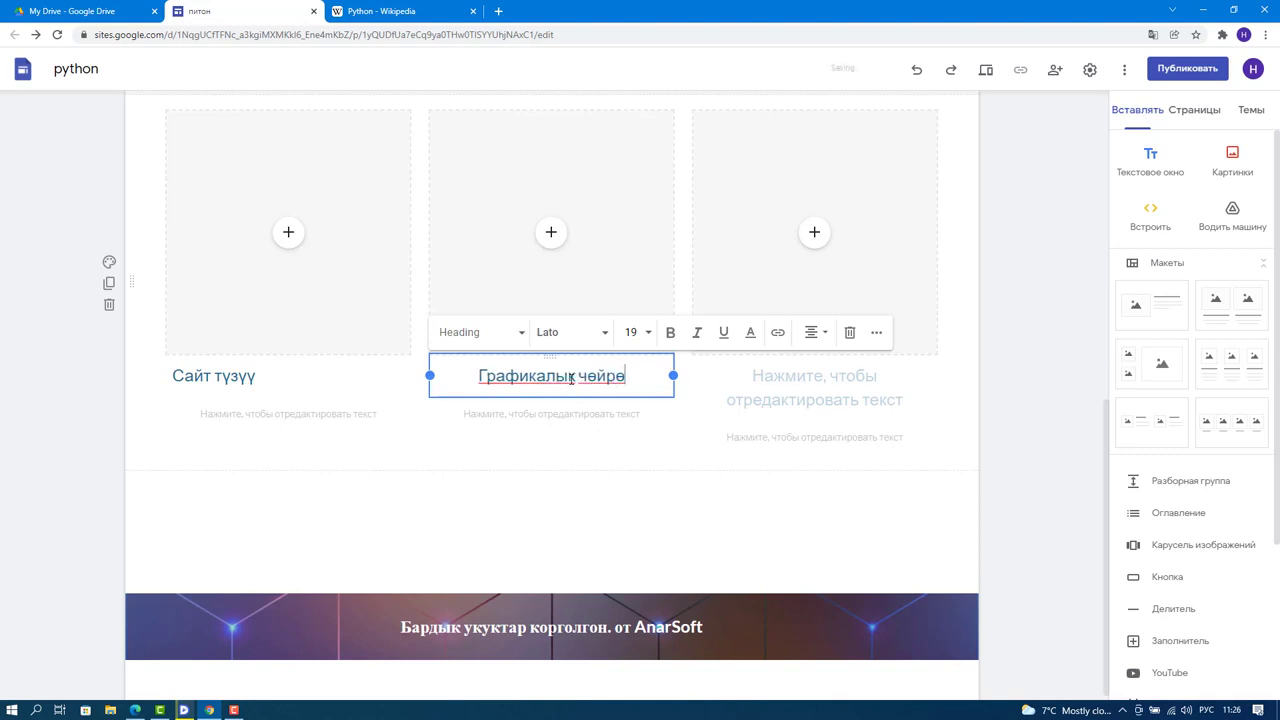
Enter "Маалыматтар менен иштөө" as the heading of the third column.
{"action": "left_click", "coordinate": [838, 392]}
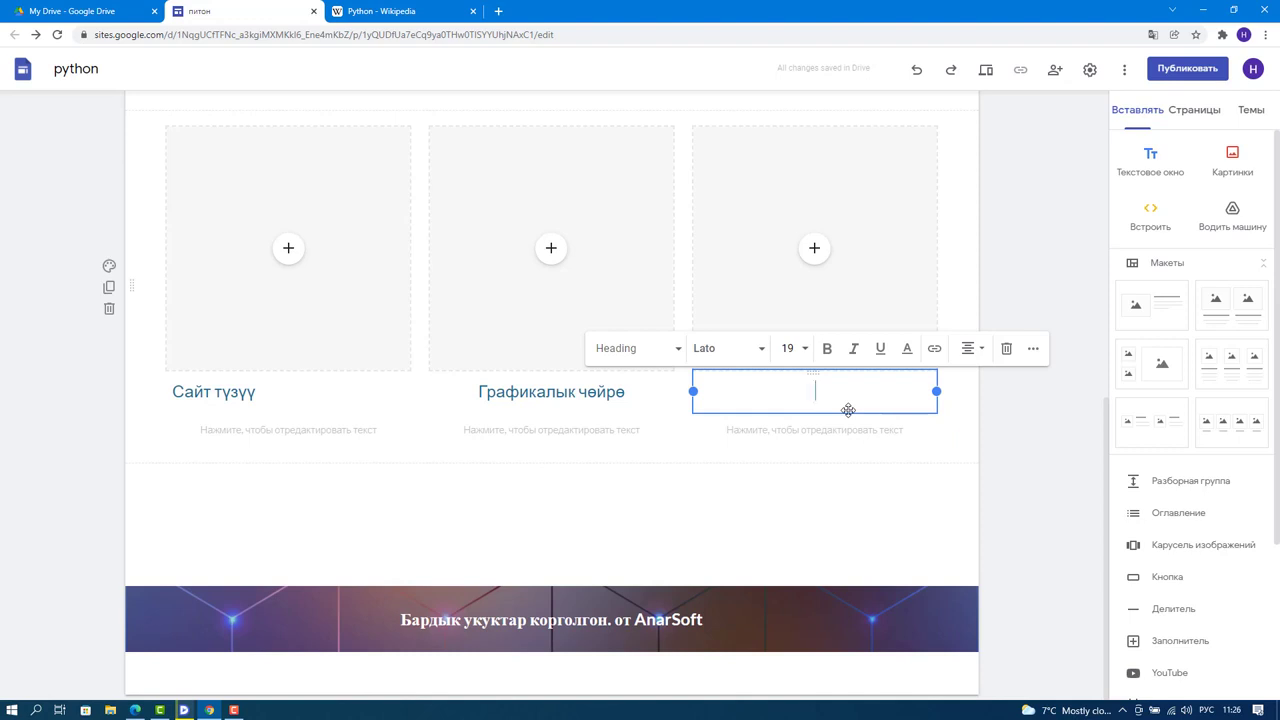
{"action": "type", "text": "Маалыма"}
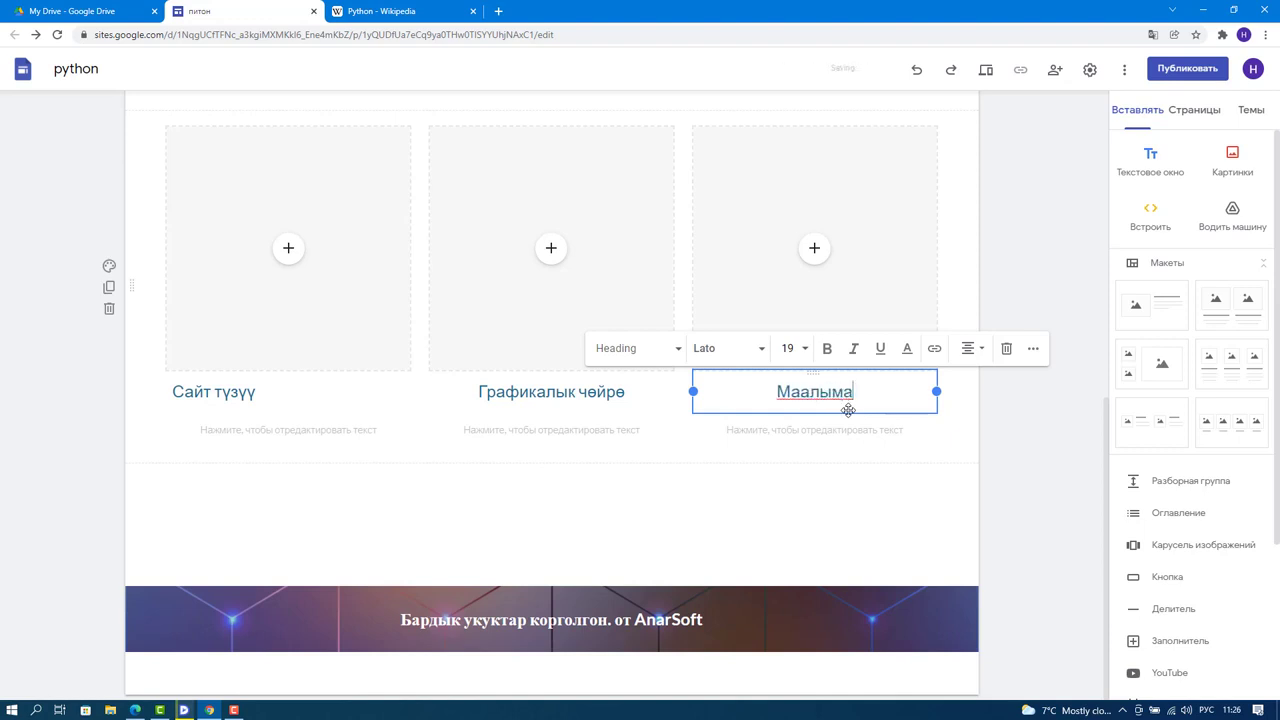
{"action": "type", "text": "ттар м"}
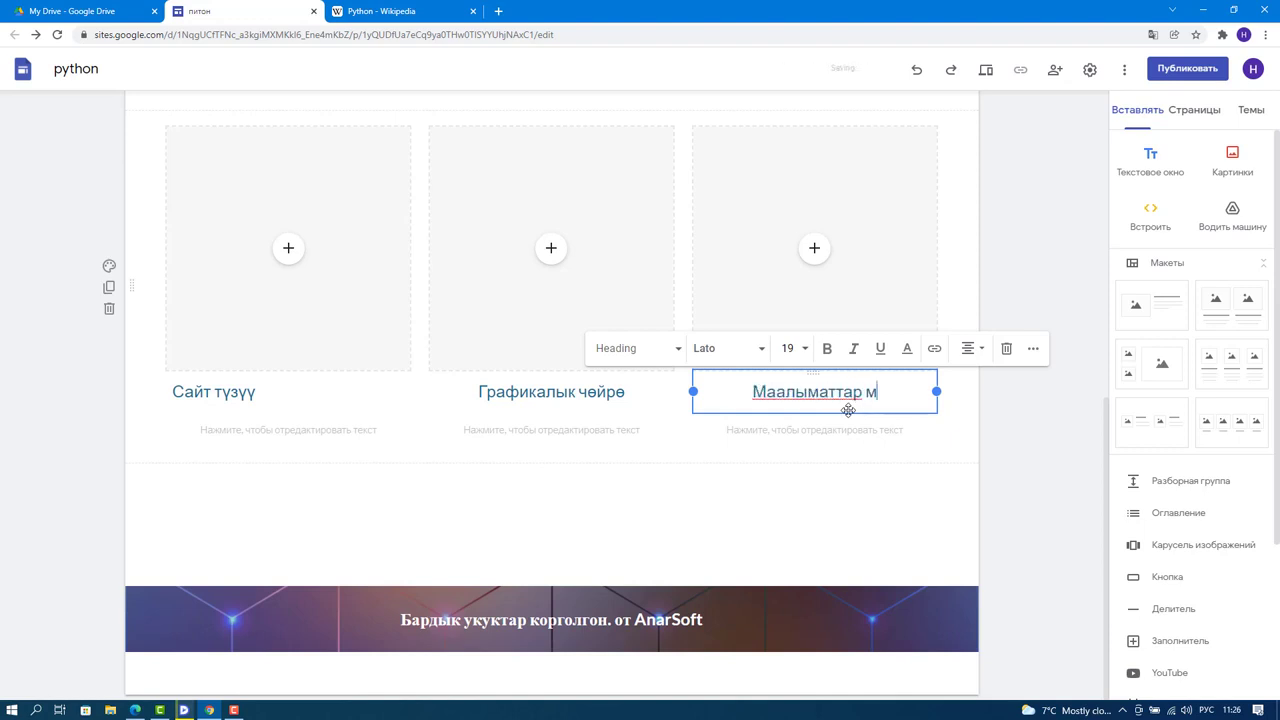
{"action": "type", "text": "енен мш"}
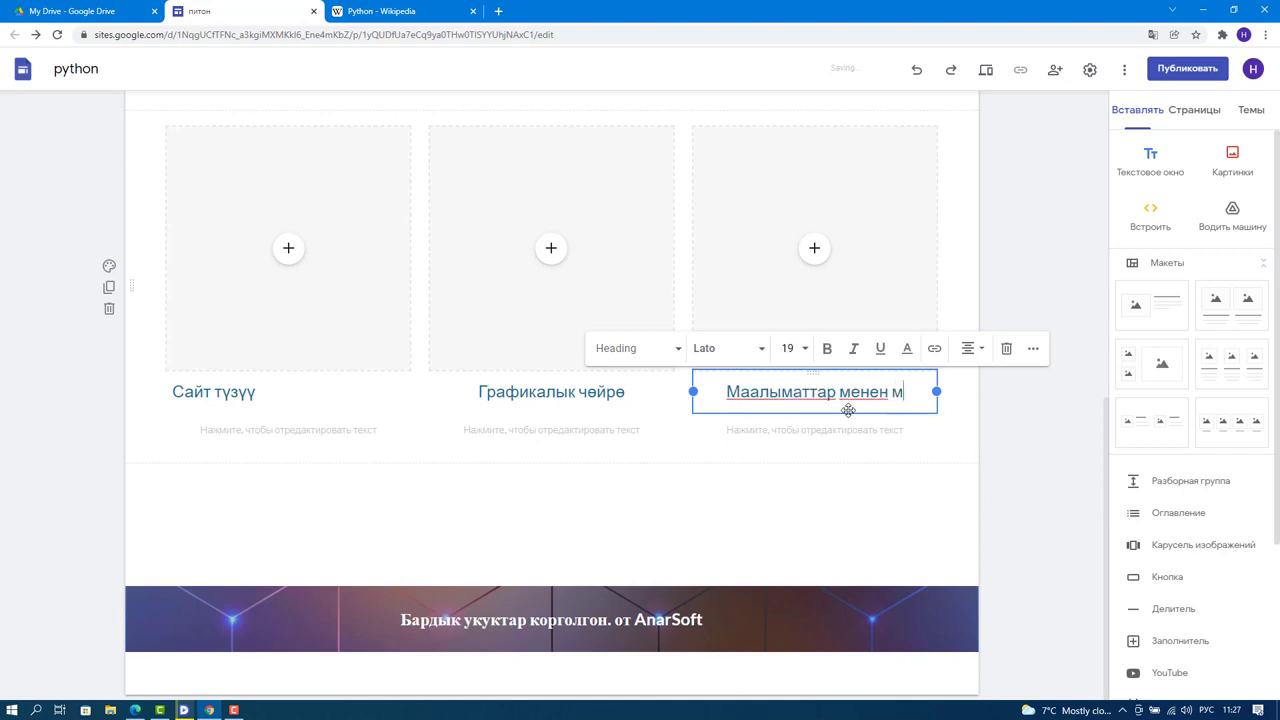
{"action": "key", "text": "BackSpace"}
{"action": "key", "text": "BackSpace"}
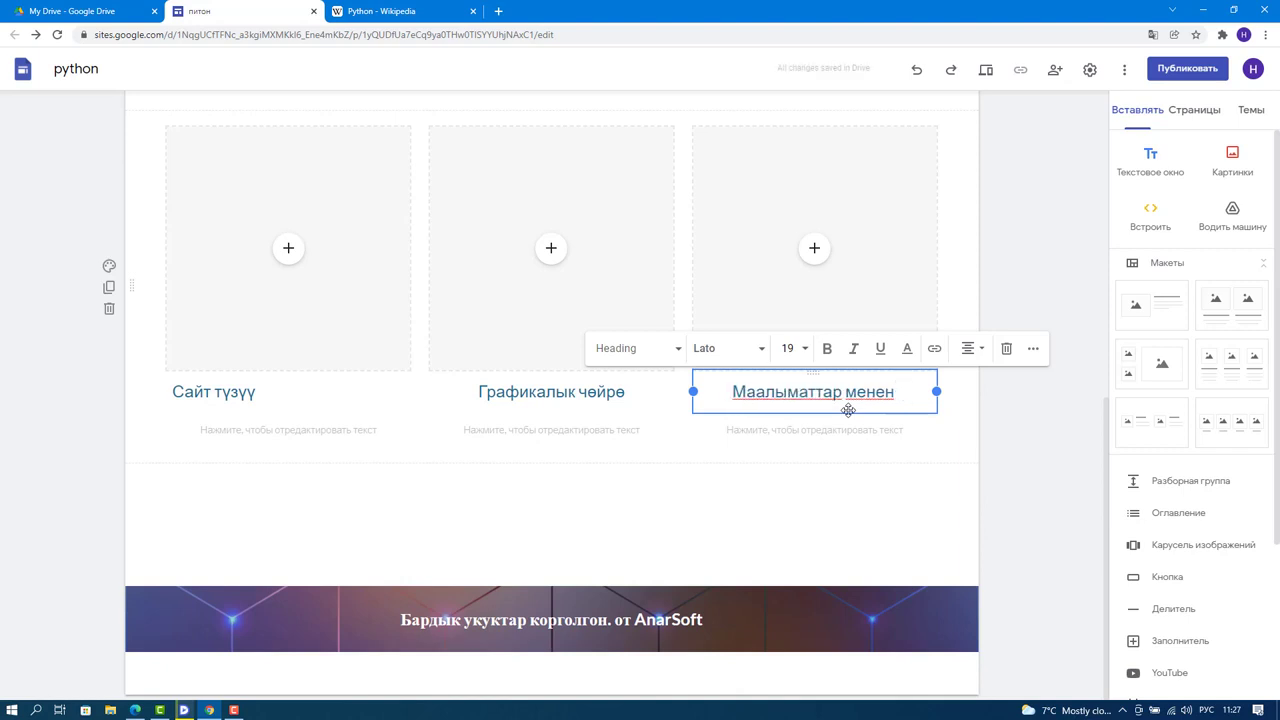
{"action": "type", "text": "иштөө"}
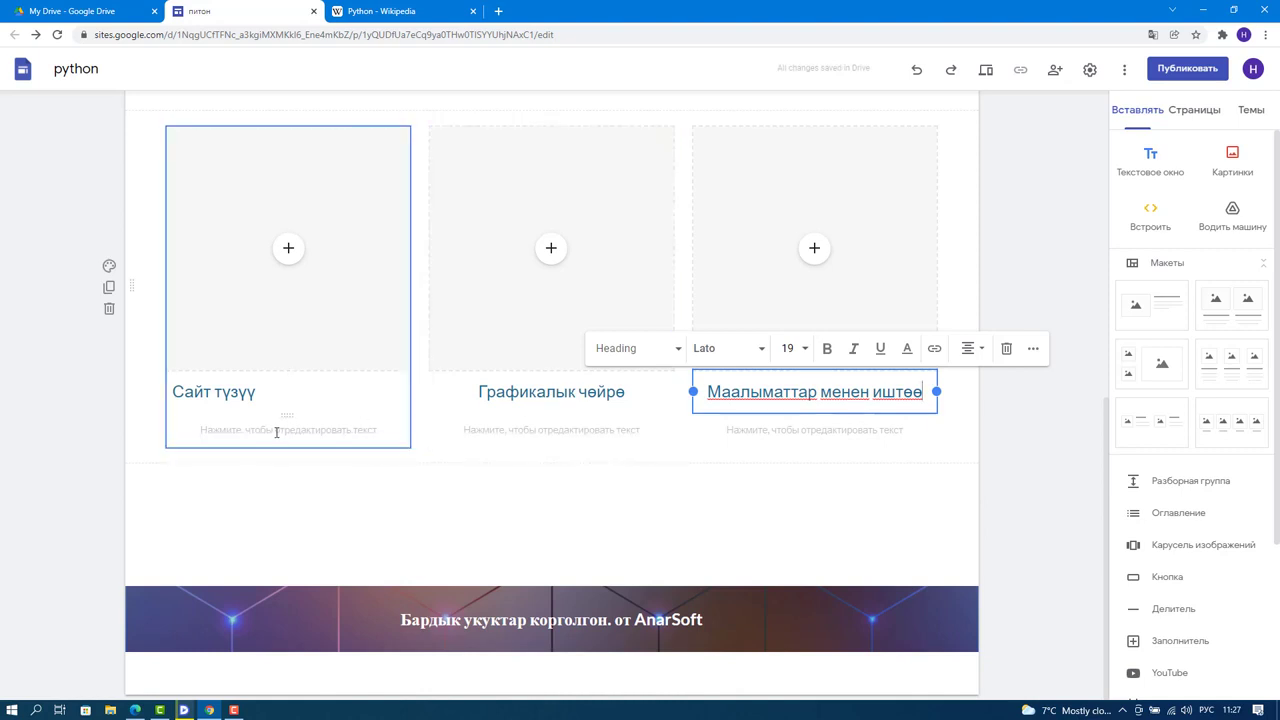
Upload the django picture from the Изображения folder into the image placeholder above "Сайт түзүү".
{"action": "left_click", "coordinate": [287, 249]}
{"action": "left_click", "coordinate": [343, 291]}
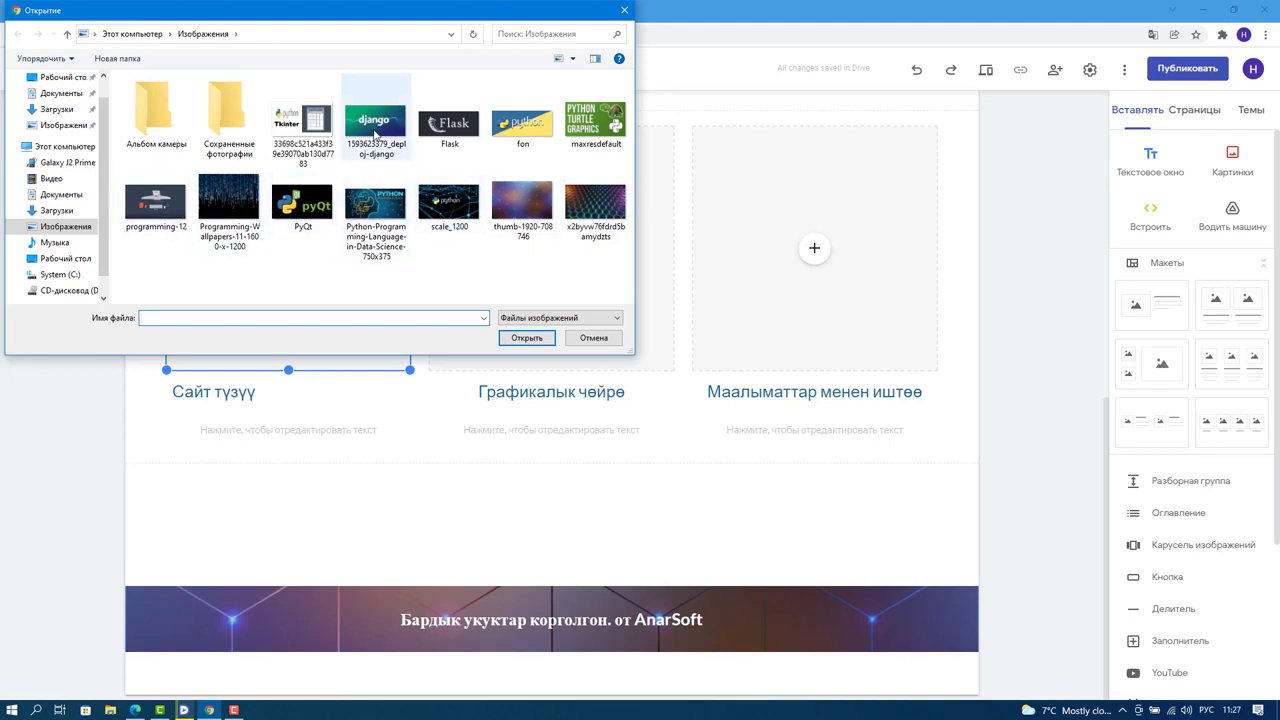
{"action": "left_click", "coordinate": [376, 122]}
{"action": "left_click", "coordinate": [526, 338]}
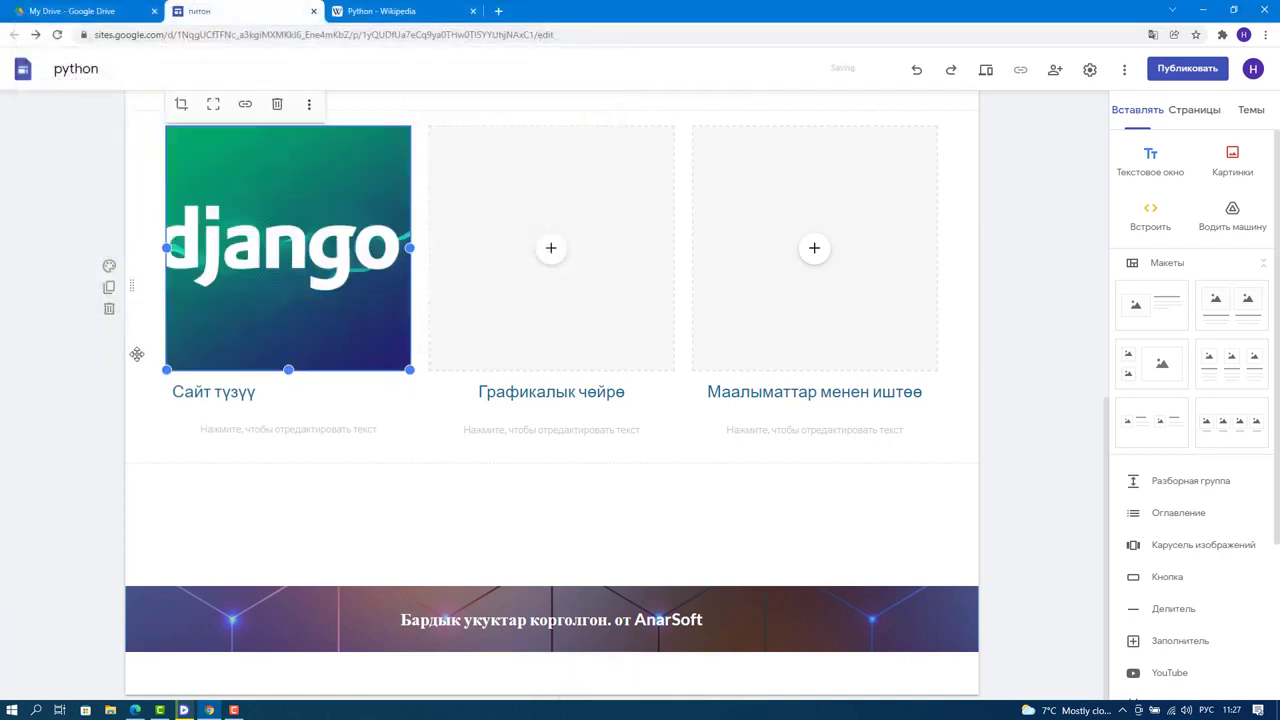
Upload the Python Tkinter calculator picture from the Изображения folder into the image placeholder above "Графикалык чөйрө".
{"action": "left_click", "coordinate": [554, 257]}
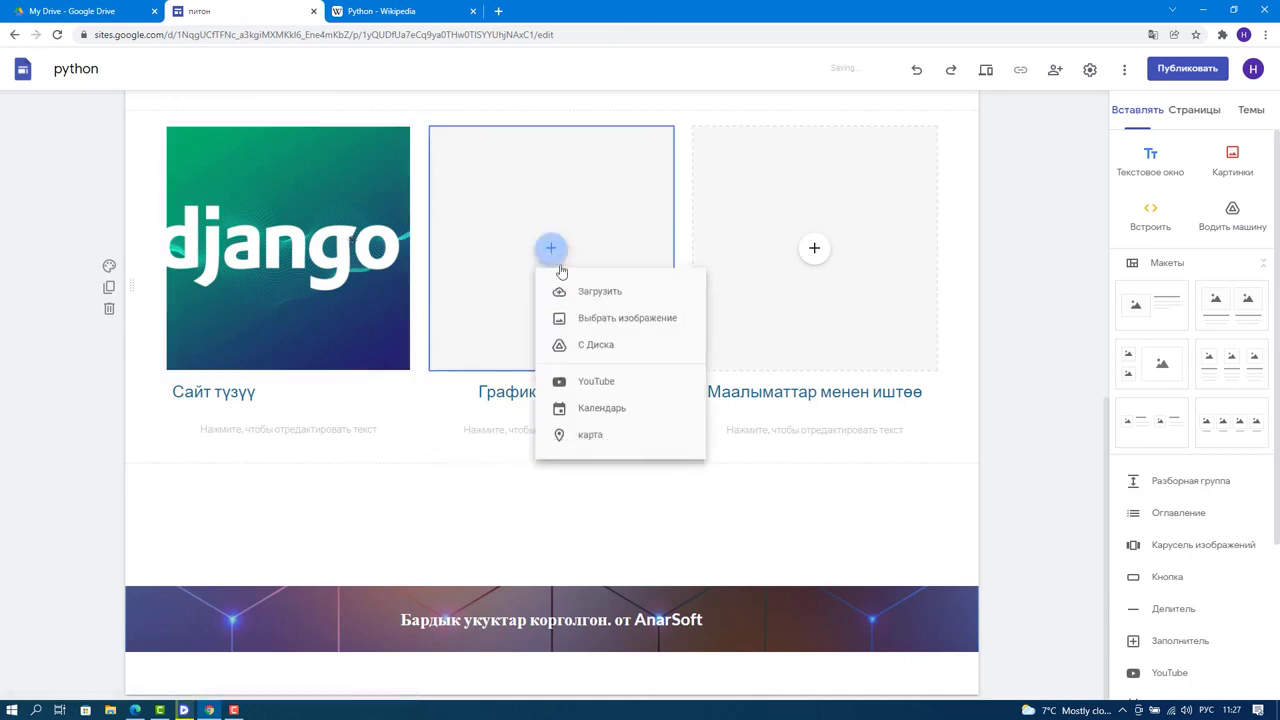
{"action": "left_click", "coordinate": [595, 297]}
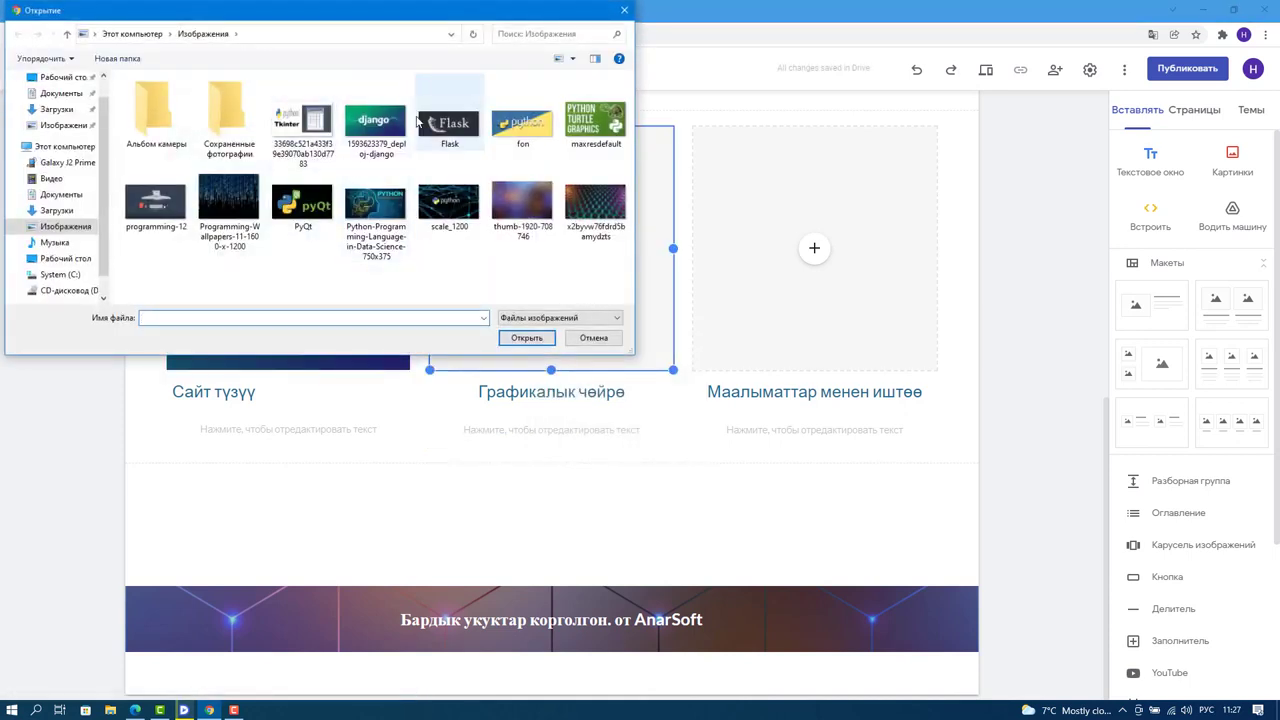
{"action": "left_click", "coordinate": [305, 128]}
{"action": "left_click", "coordinate": [527, 337]}
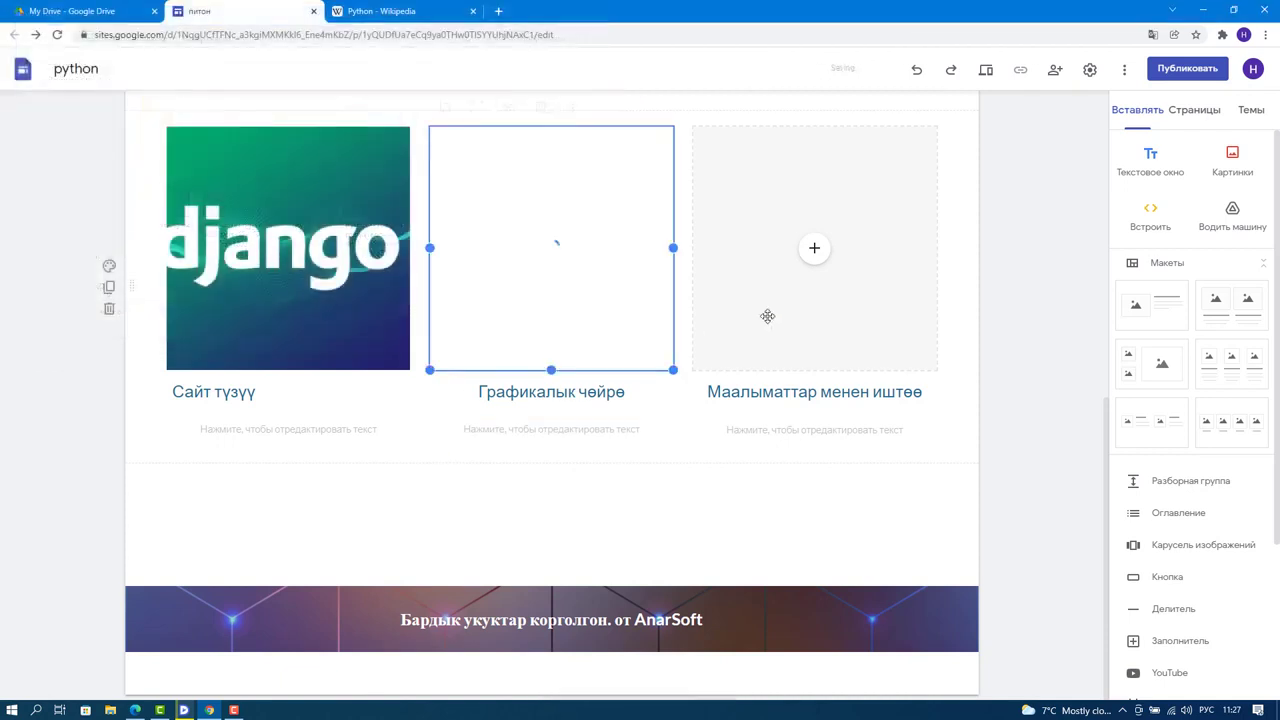
Upload the picture Python-Programming-Language-in-Data-Science-750x375 into the image placeholder above "Маалыматтар менен иштөө".
{"action": "left_click", "coordinate": [818, 260]}
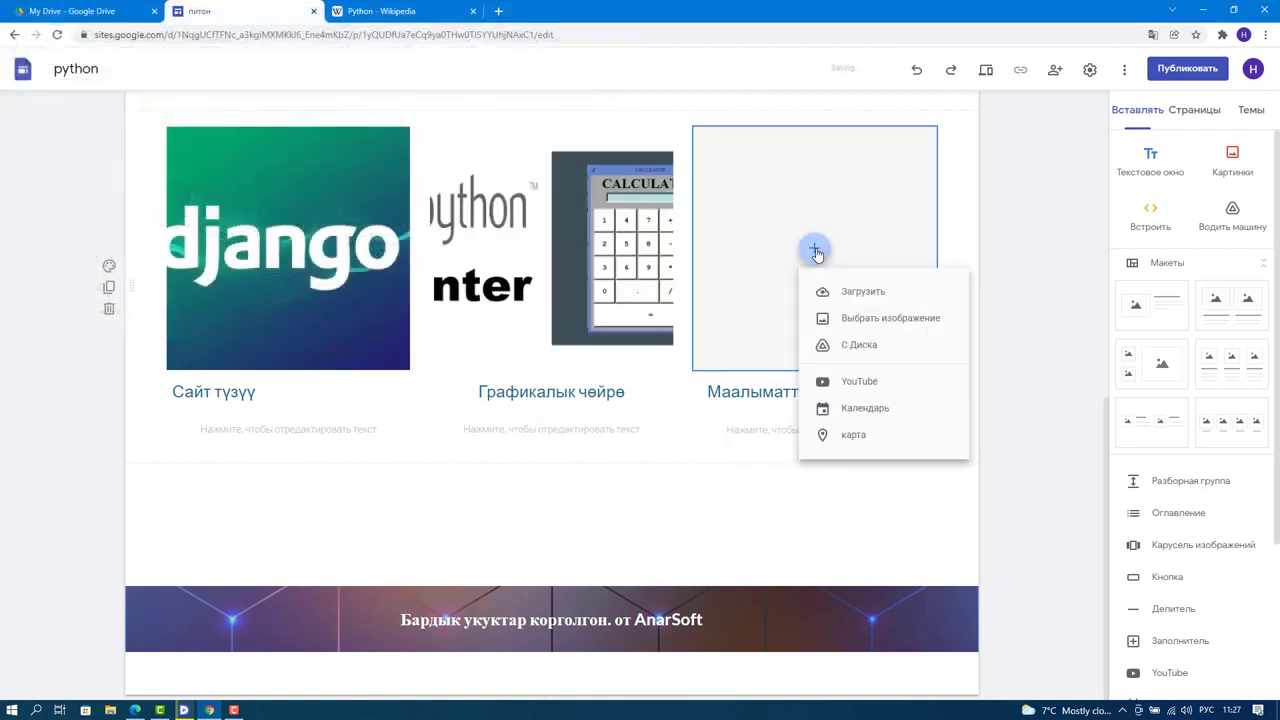
{"action": "left_click", "coordinate": [836, 290]}
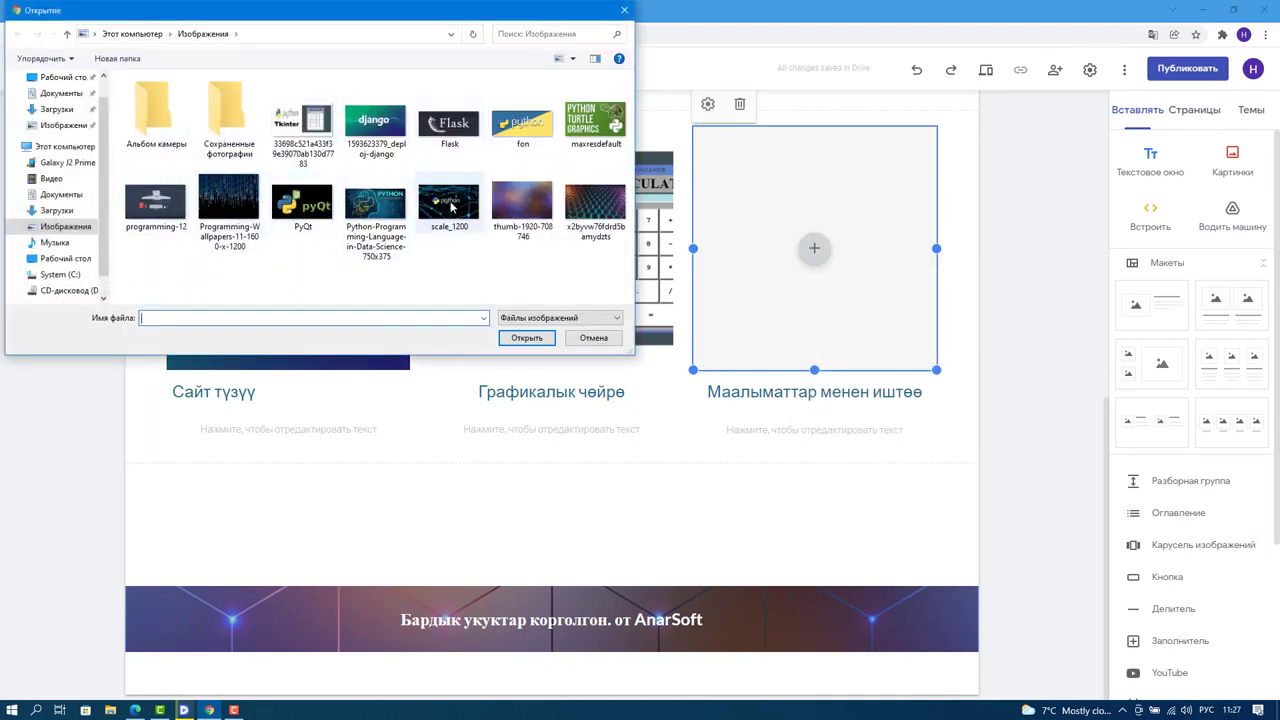
{"action": "left_click", "coordinate": [380, 210]}
{"action": "left_click", "coordinate": [527, 337]}
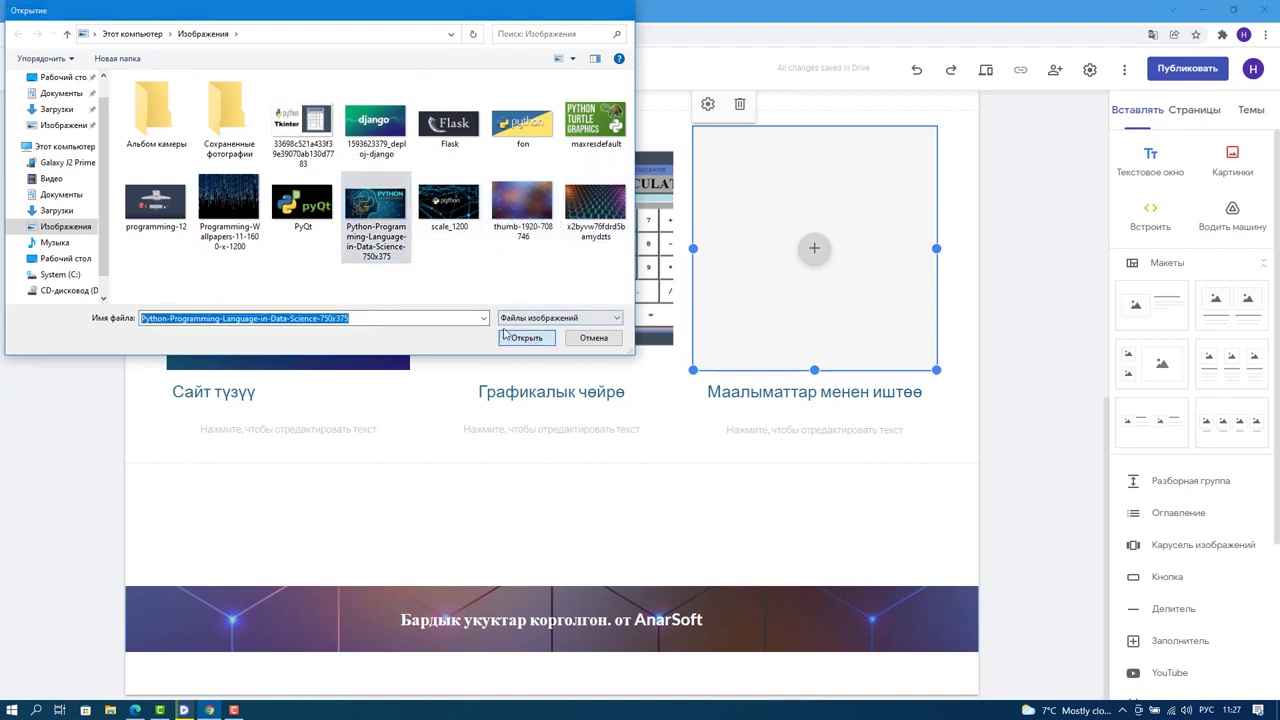
Look through the Wikipedia article on Python for text to use in the caption under "Сайт түзүү".
{"action": "left_click", "coordinate": [757, 514]}
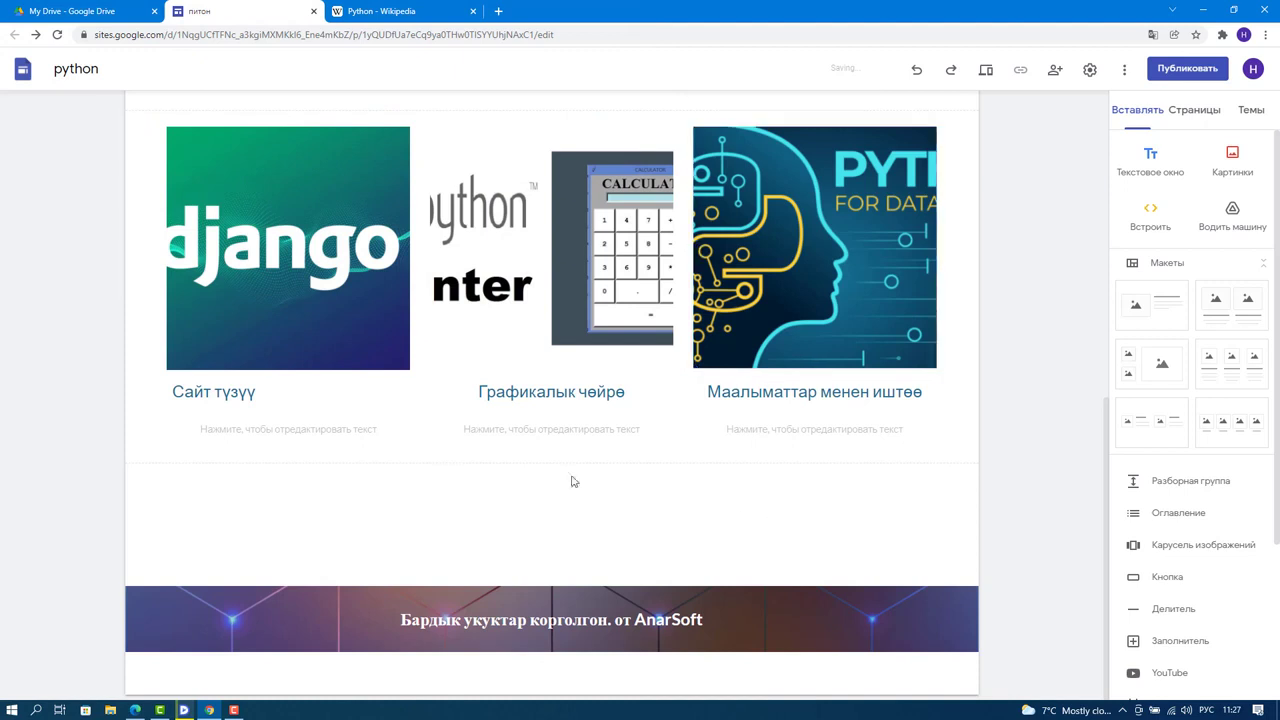
{"action": "left_click", "coordinate": [270, 428]}
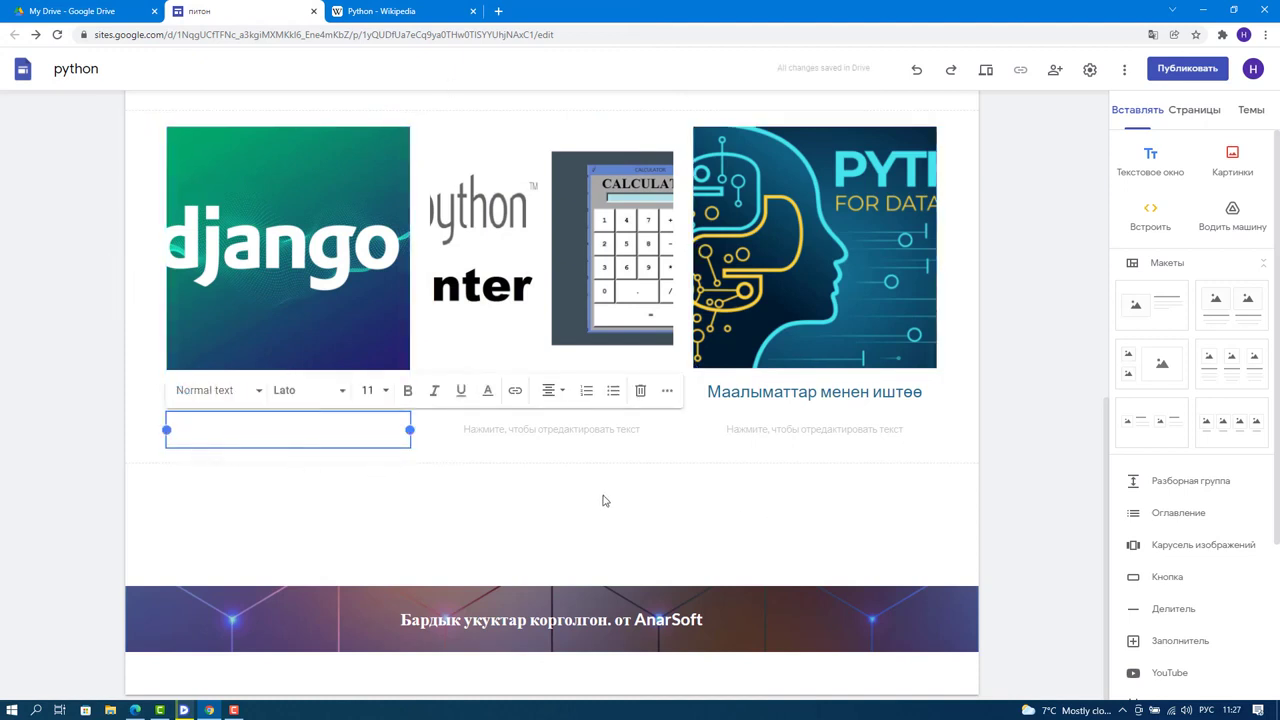
{"action": "left_click", "coordinate": [372, 11]}
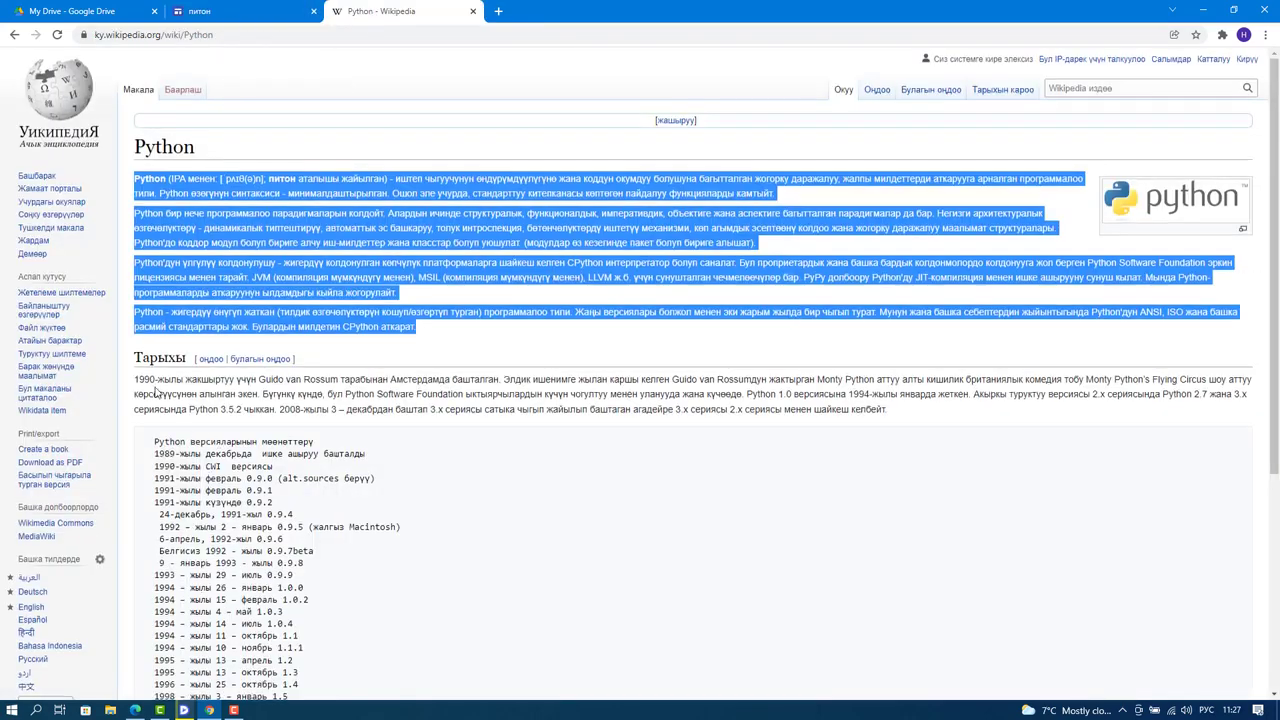
{"action": "scroll", "coordinate": [155, 393], "scroll_direction": "down", "scroll_amount": 5}
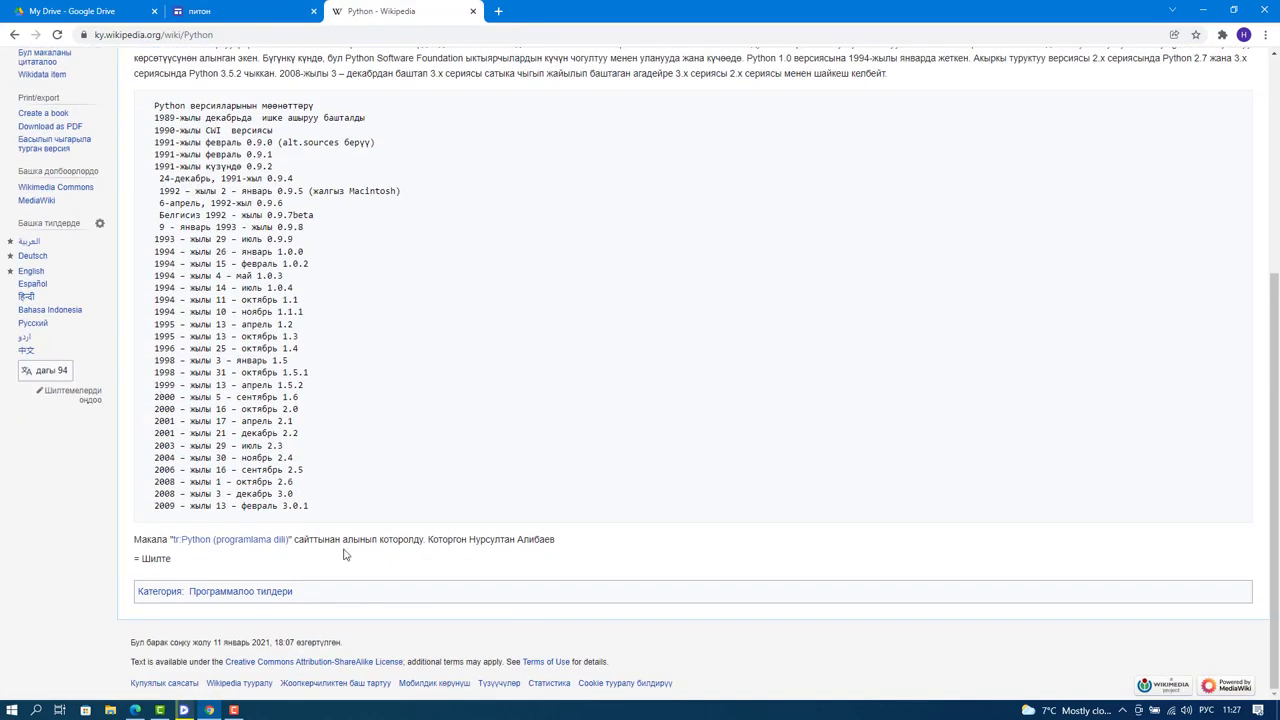
{"action": "scroll", "coordinate": [345, 555], "scroll_direction": "up", "scroll_amount": 10}
{"action": "left_click", "coordinate": [255, 11]}
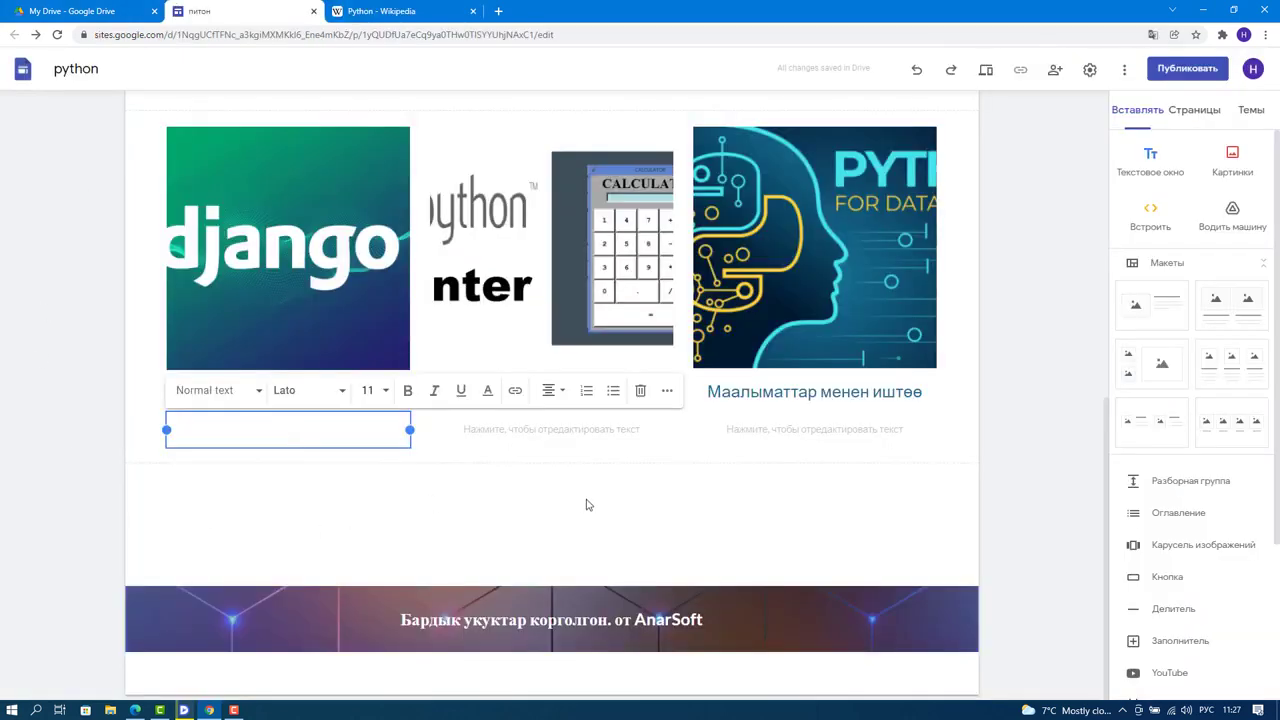
{"action": "left_click", "coordinate": [630, 510]}
{"action": "left_click", "coordinate": [290, 429]}
{"action": "left_click", "coordinate": [274, 260]}
{"action": "left_click", "coordinate": [316, 435]}
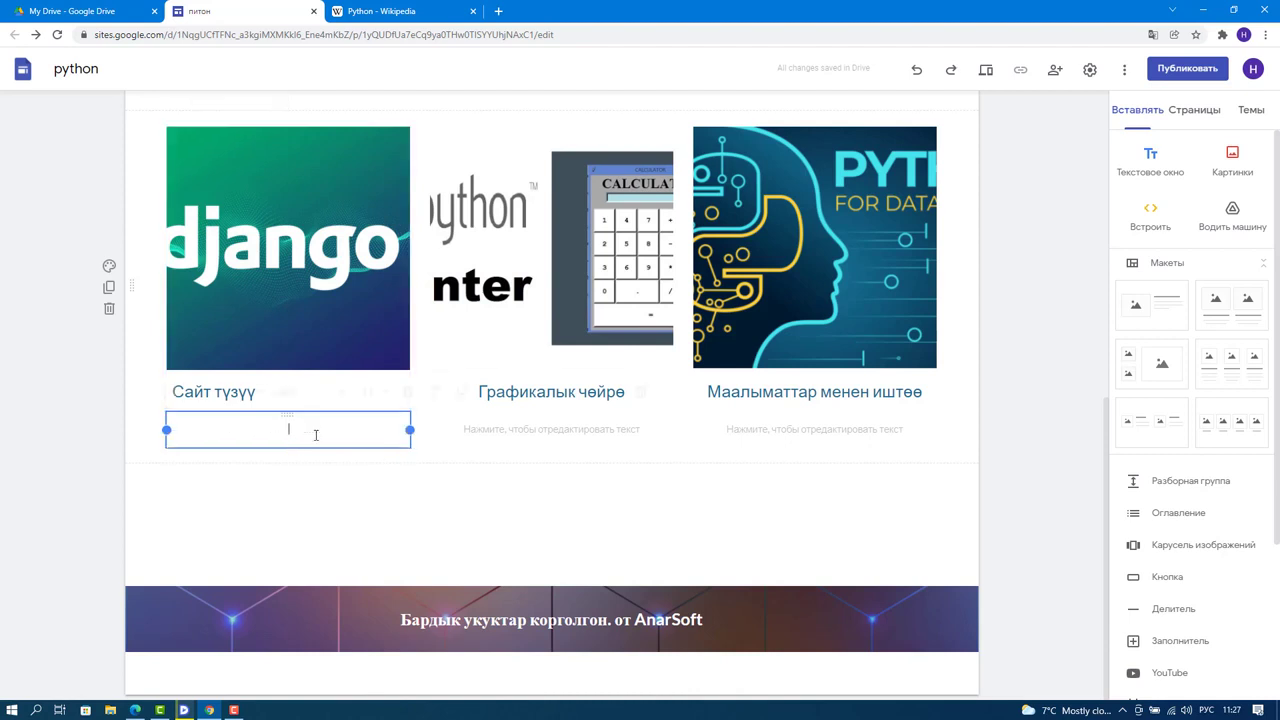
{"action": "left_click", "coordinate": [563, 428]}
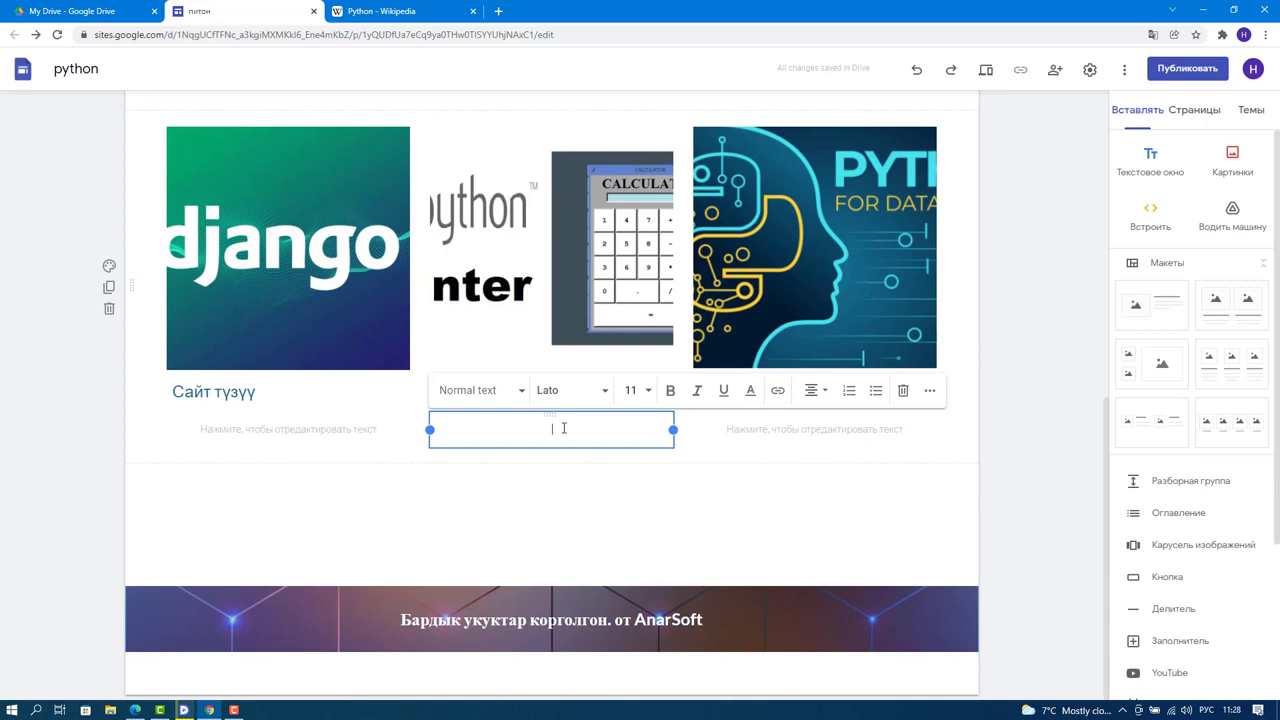
{"action": "left_click", "coordinate": [788, 435]}
{"action": "left_click", "coordinate": [894, 507]}
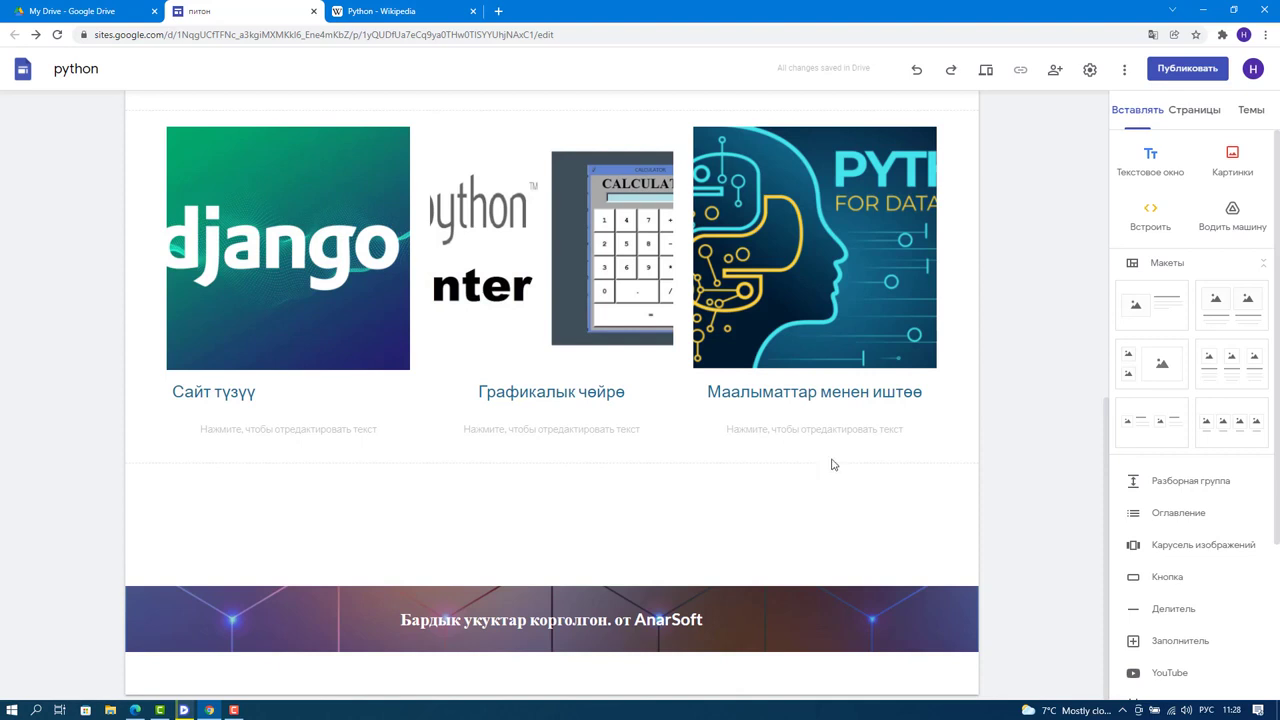
{"action": "left_click", "coordinate": [808, 430]}
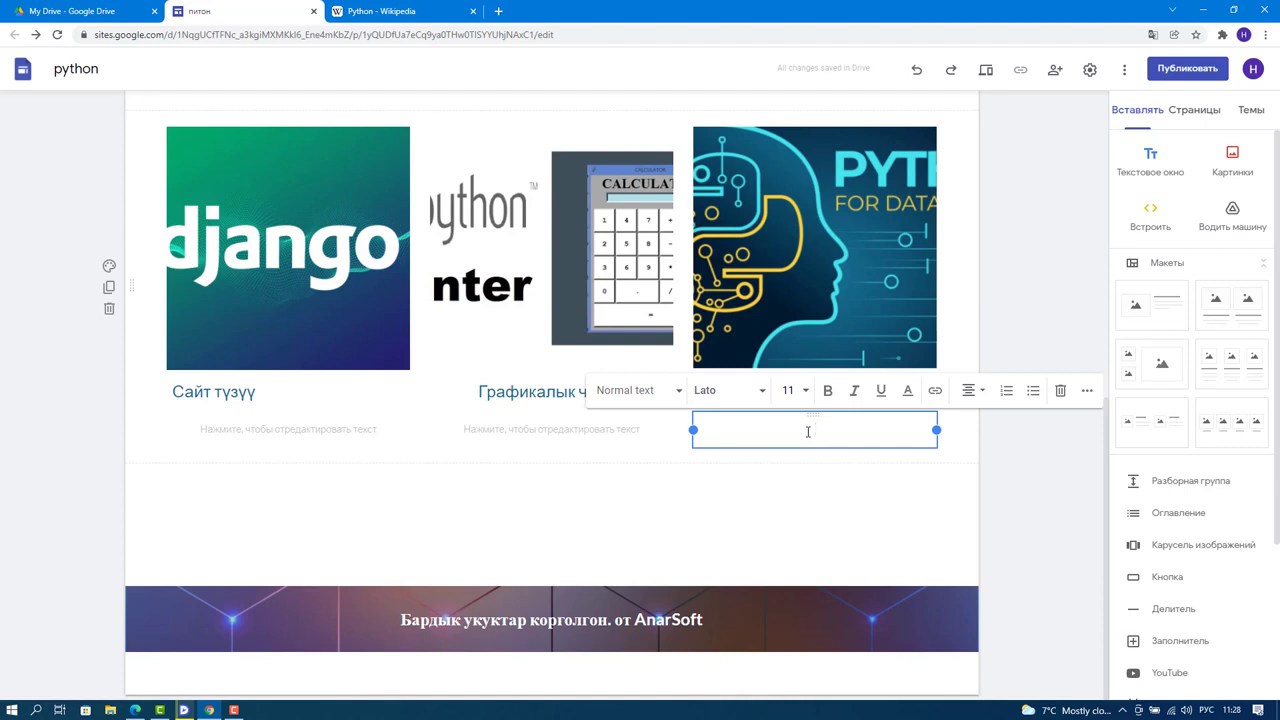
{"action": "left_click", "coordinate": [288, 428]}
{"action": "left_click", "coordinate": [625, 435]}
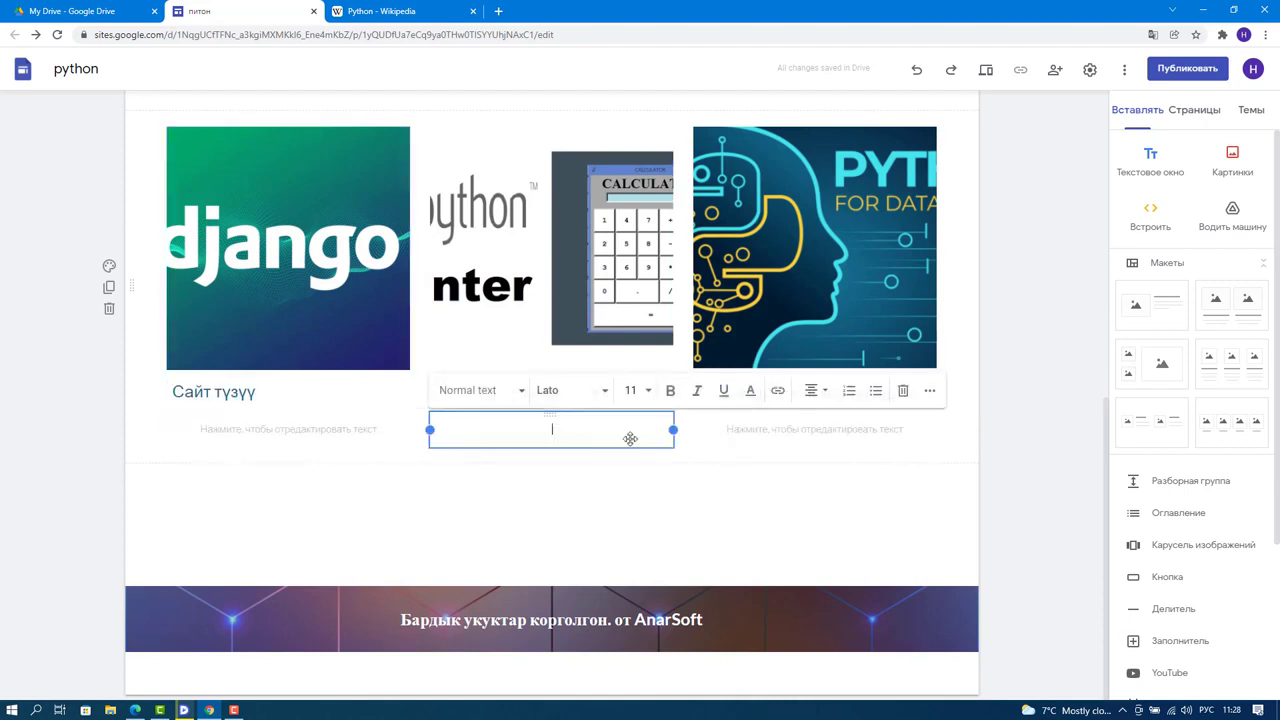
{"action": "left_click", "coordinate": [331, 432]}
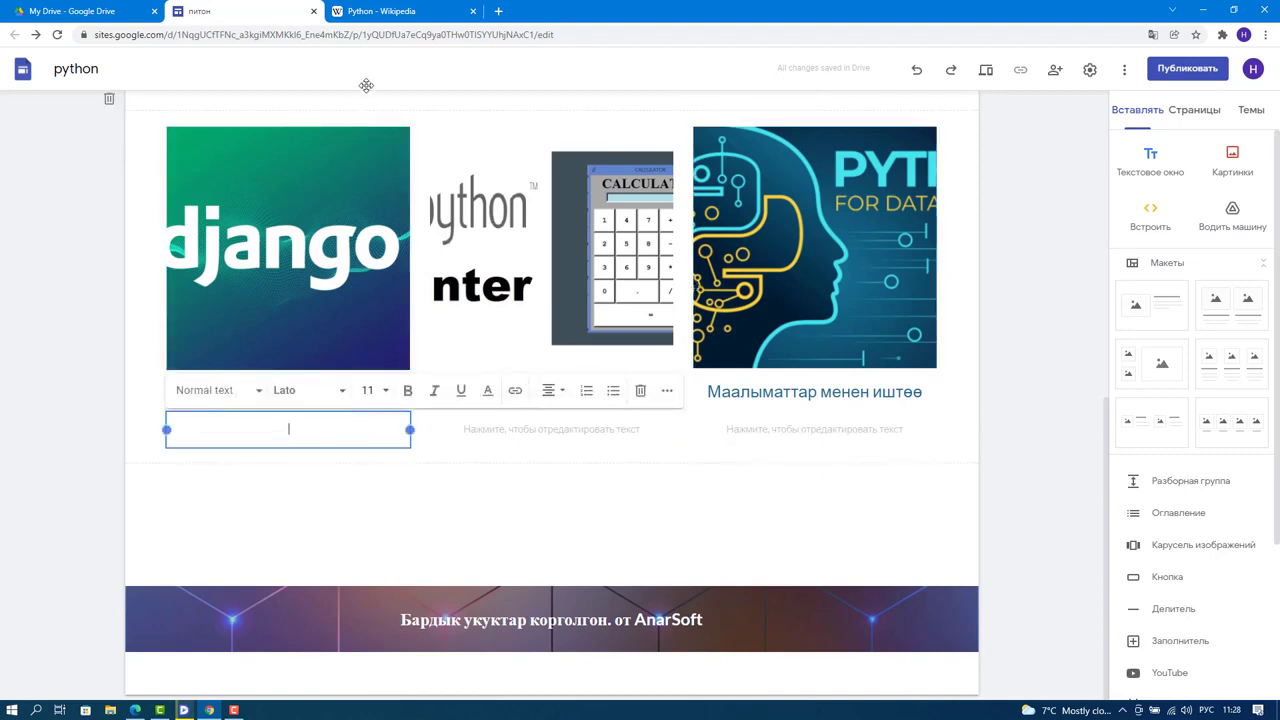
Open a new empty browser tab, then return to the site editor.
{"action": "left_click", "coordinate": [388, 12]}
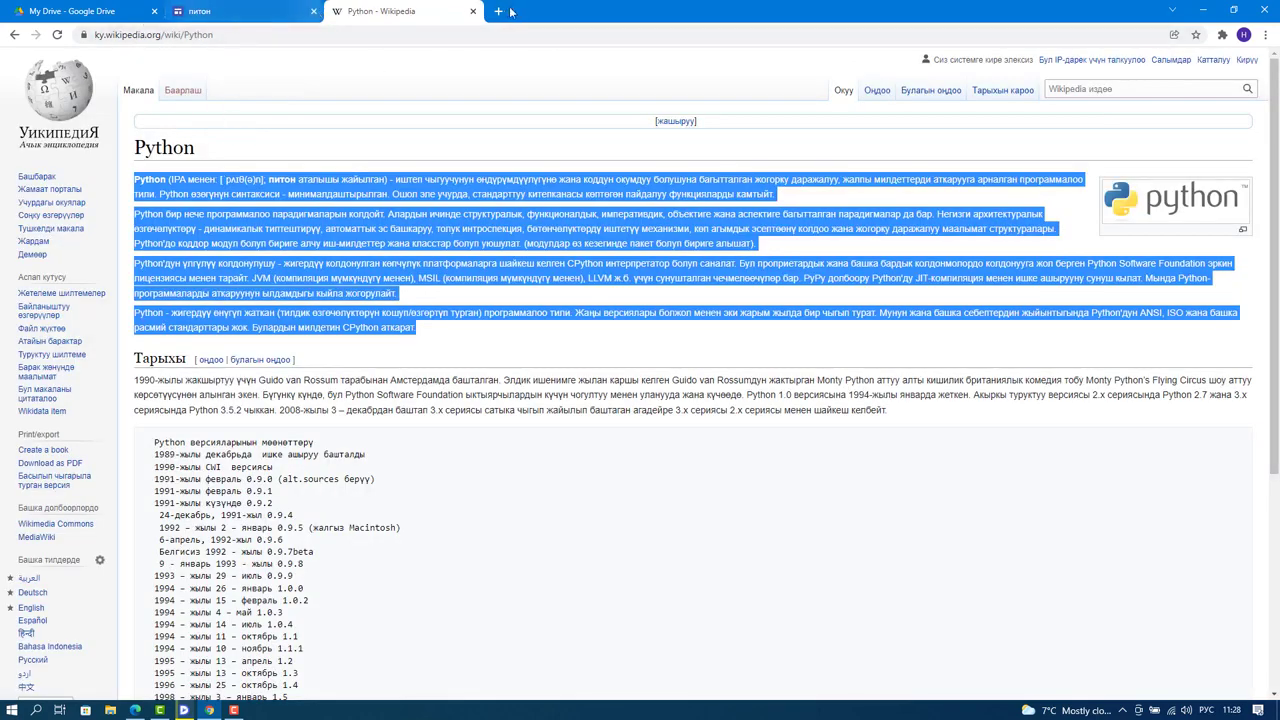
{"action": "key", "text": "ctrl+t"}
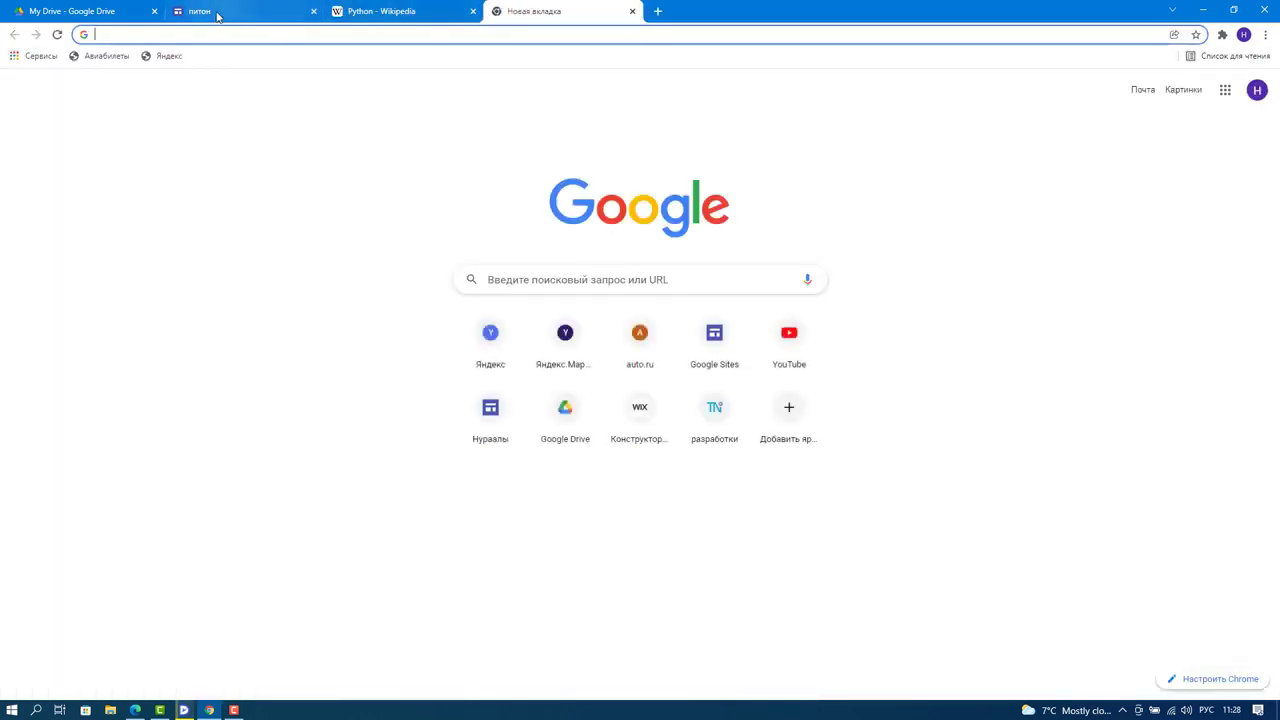
{"action": "left_click", "coordinate": [290, 14]}
{"action": "left_click", "coordinate": [402, 521]}
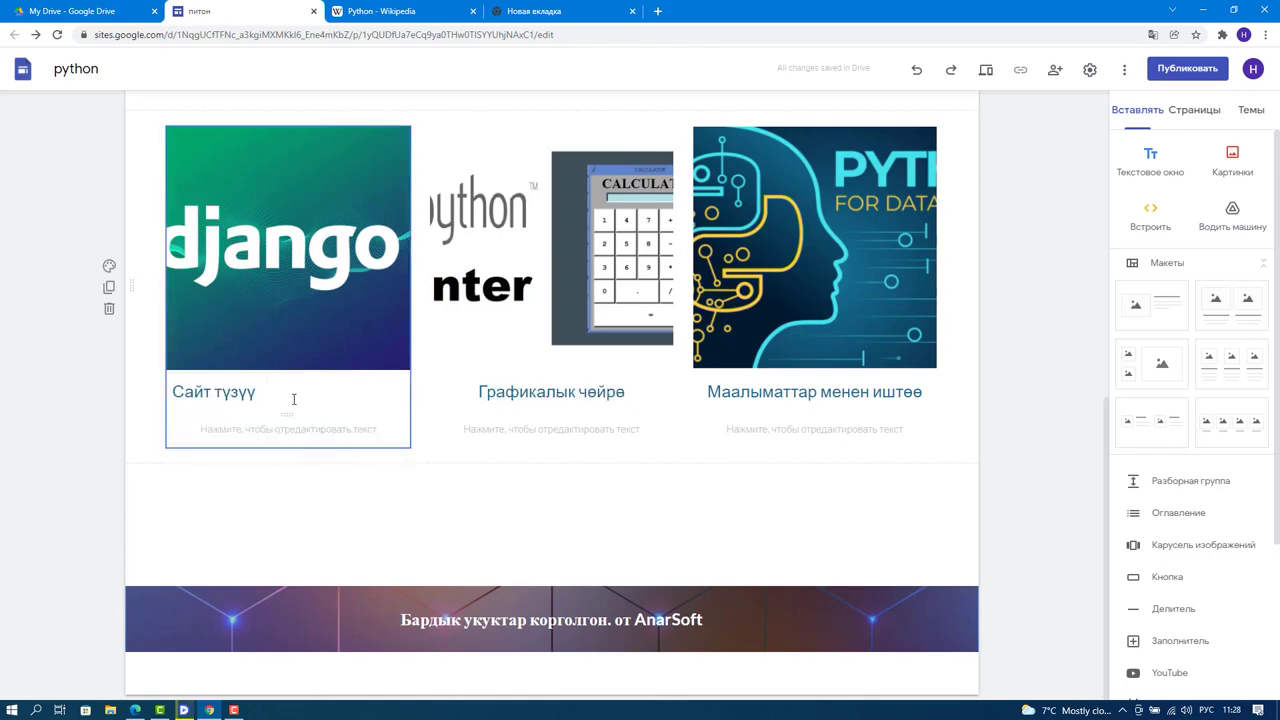
{"action": "scroll", "coordinate": [505, 520], "scroll_direction": "up", "scroll_amount": 3}
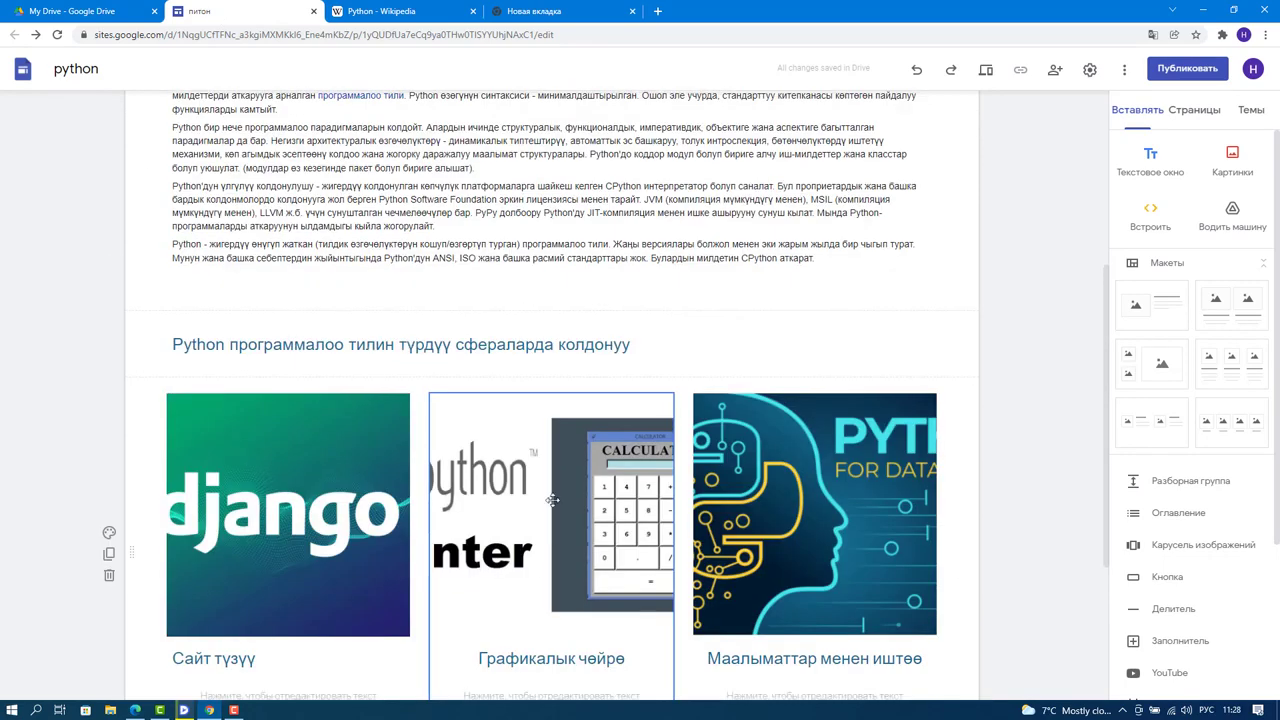
{"action": "scroll", "coordinate": [430, 512], "scroll_direction": "down", "scroll_amount": 3}
{"action": "scroll", "coordinate": [418, 511], "scroll_direction": "up", "scroll_amount": 1}
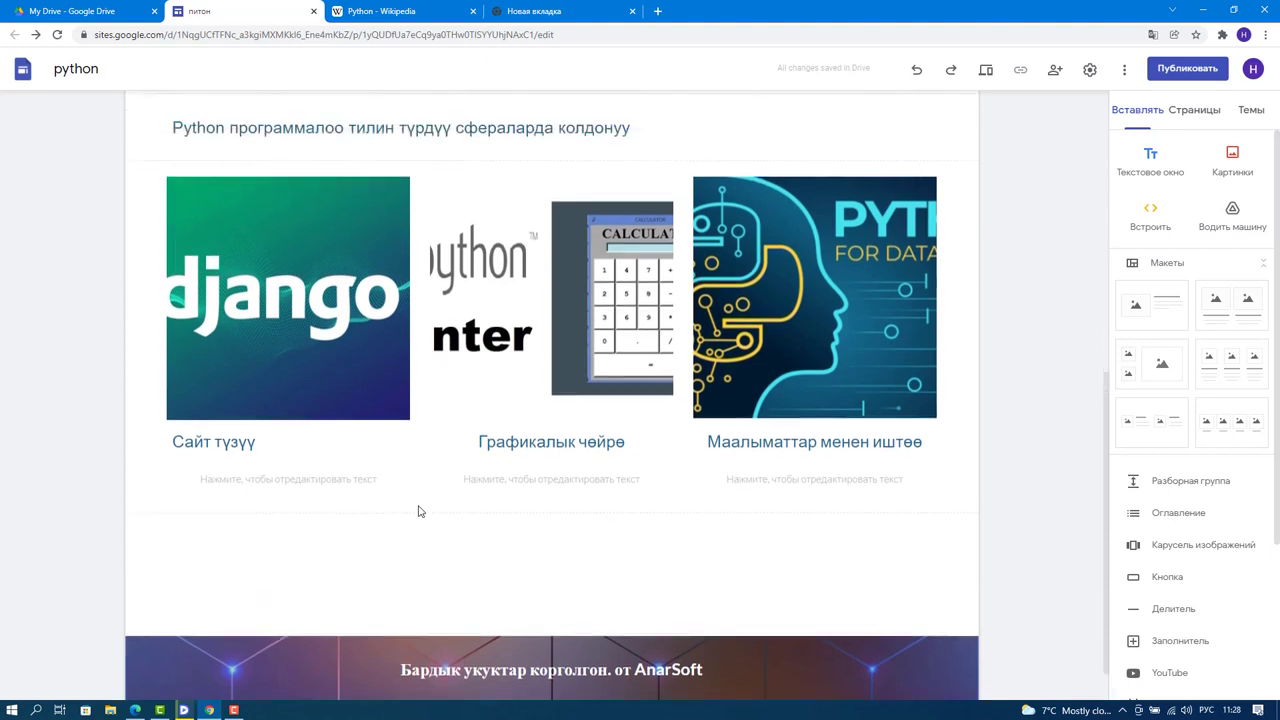
{"action": "left_click", "coordinate": [318, 324]}
{"action": "left_click", "coordinate": [265, 276]}
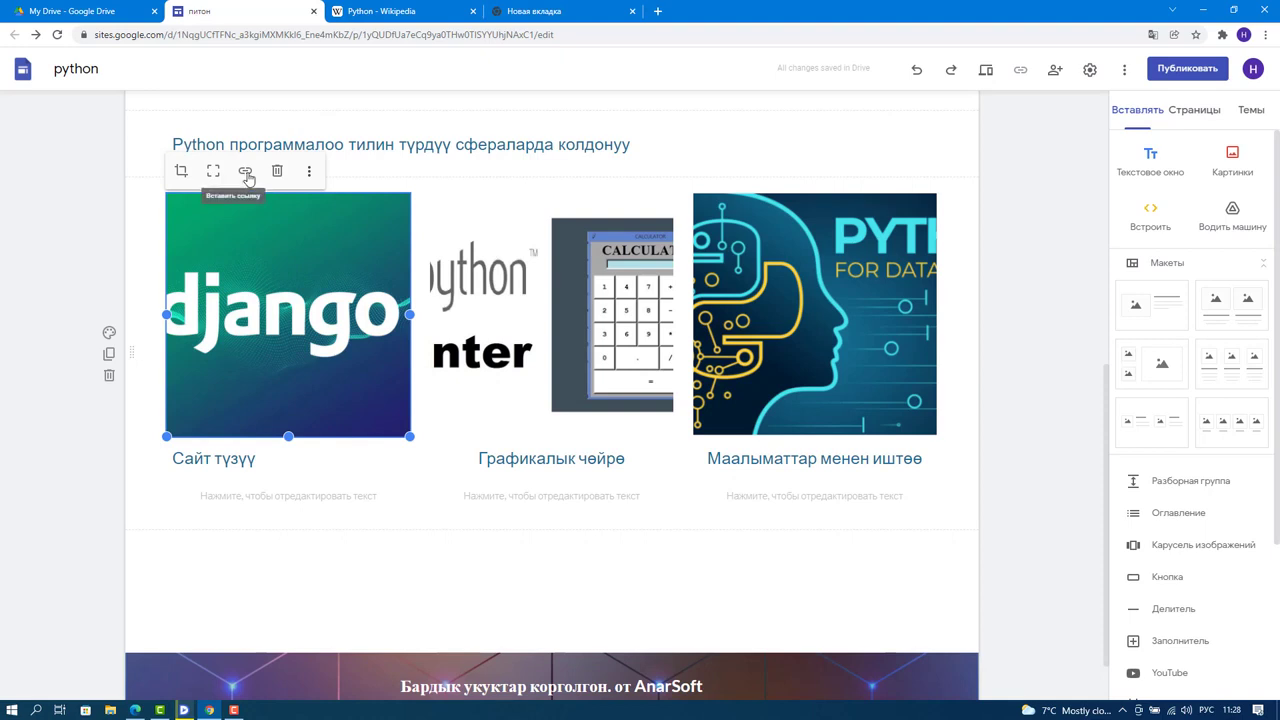
{"action": "left_click", "coordinate": [309, 574]}
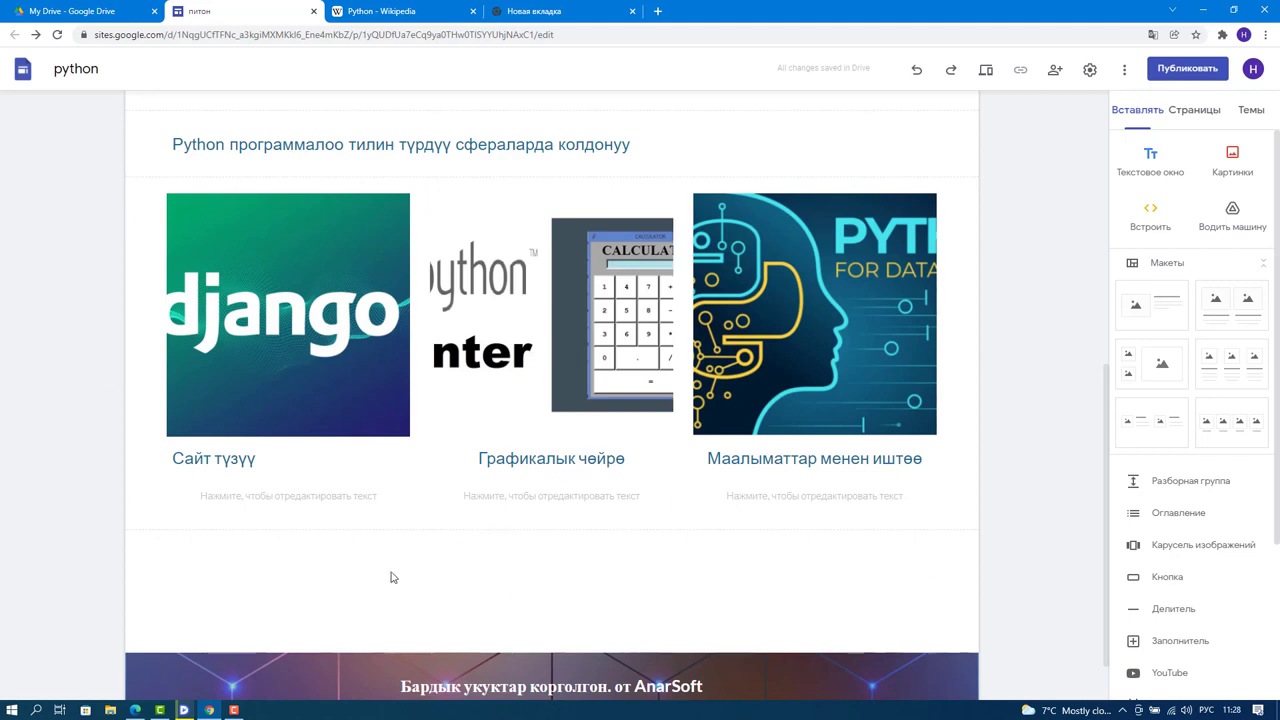
{"action": "scroll", "coordinate": [333, 554], "scroll_direction": "down", "scroll_amount": 1}
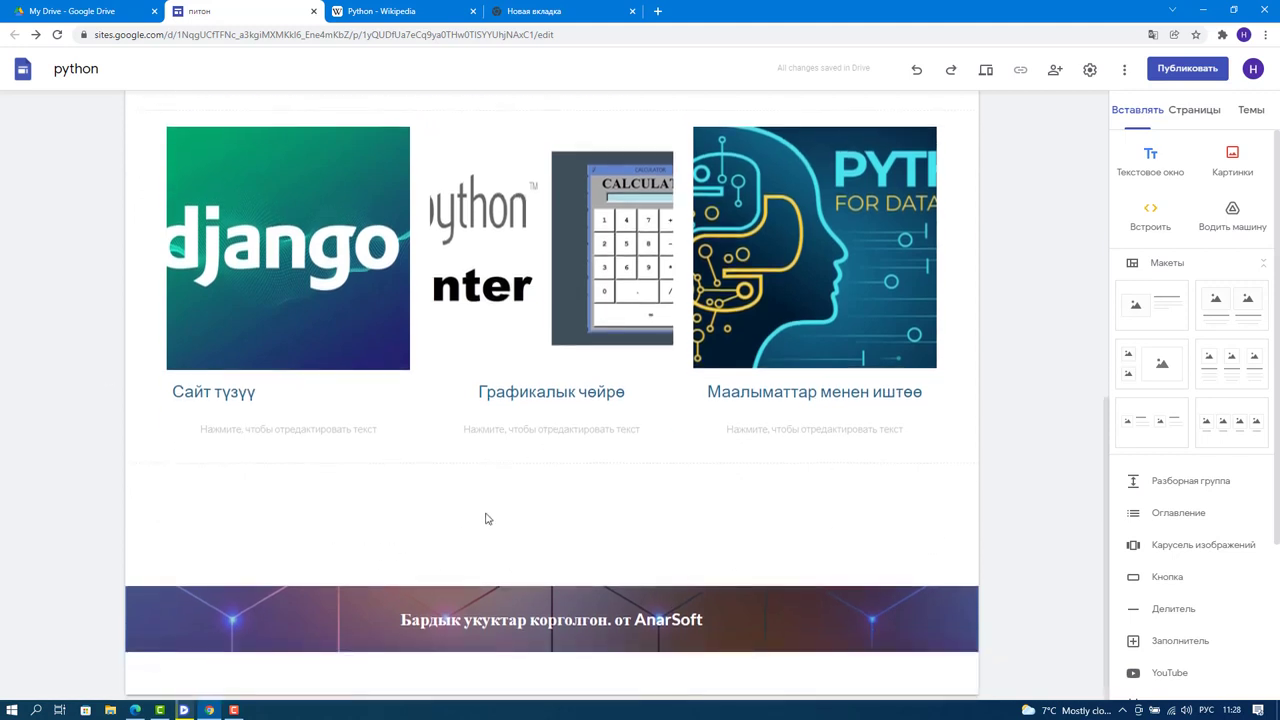
Add a text box below the three-column section and enter "Видео топтомдр" in it.
{"action": "left_click", "coordinate": [1151, 165]}
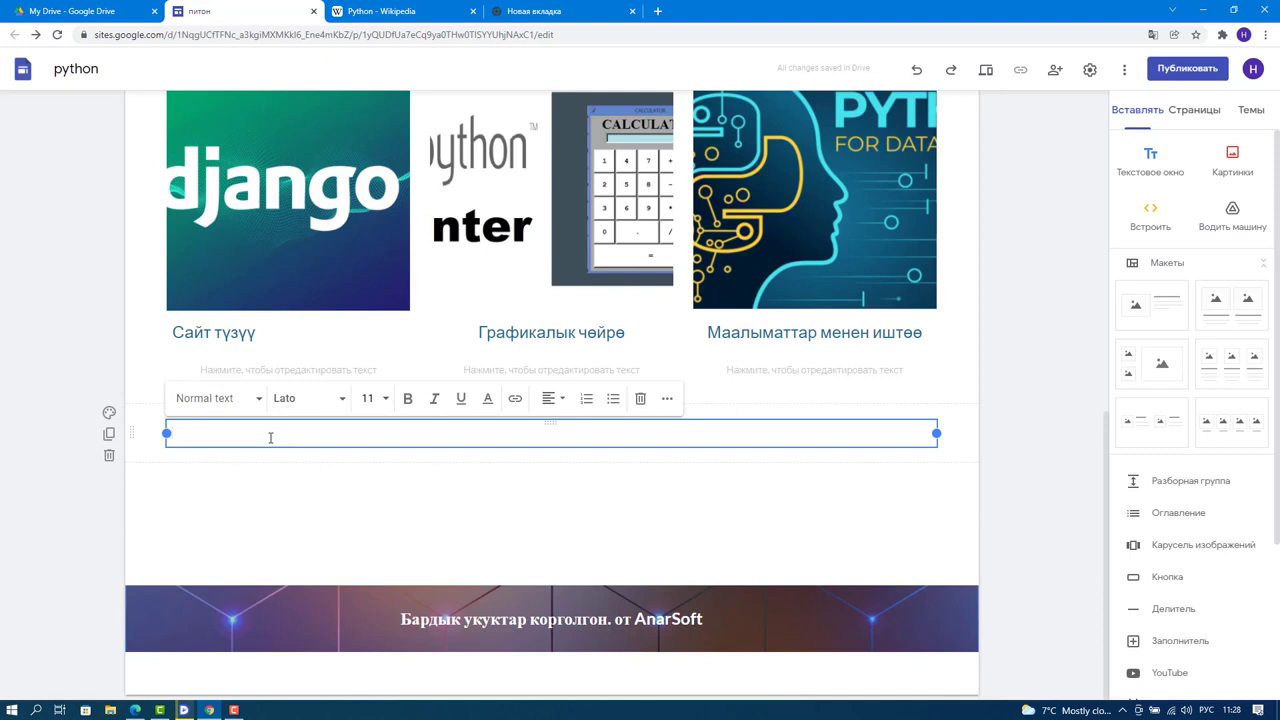
{"action": "type", "text": "З"}
{"action": "type", "text": "Вид"}
{"action": "type", "text": "ео"}
{"action": "type", "text": " топтомд"}
{"action": "type", "text": "о"}
{"action": "type", "text": "р"}
{"action": "type", "text": "о"}
Apply the Title style to the new text and correct its second word to "топтомдор".
{"action": "left_click", "coordinate": [235, 398]}
{"action": "left_click", "coordinate": [205, 432]}
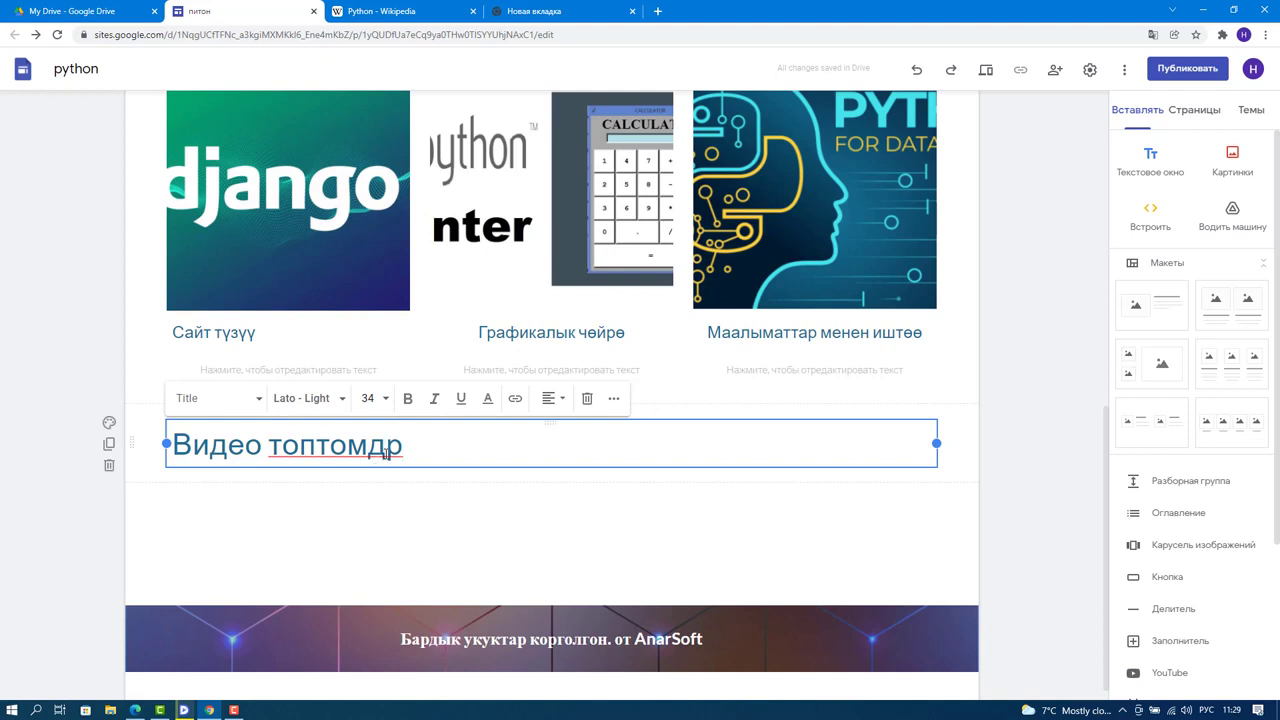
{"action": "key", "text": "BackSpace"}
{"action": "type", "text": "о"}
{"action": "key", "text": "BackSpace"}
{"action": "type", "text": "до"}
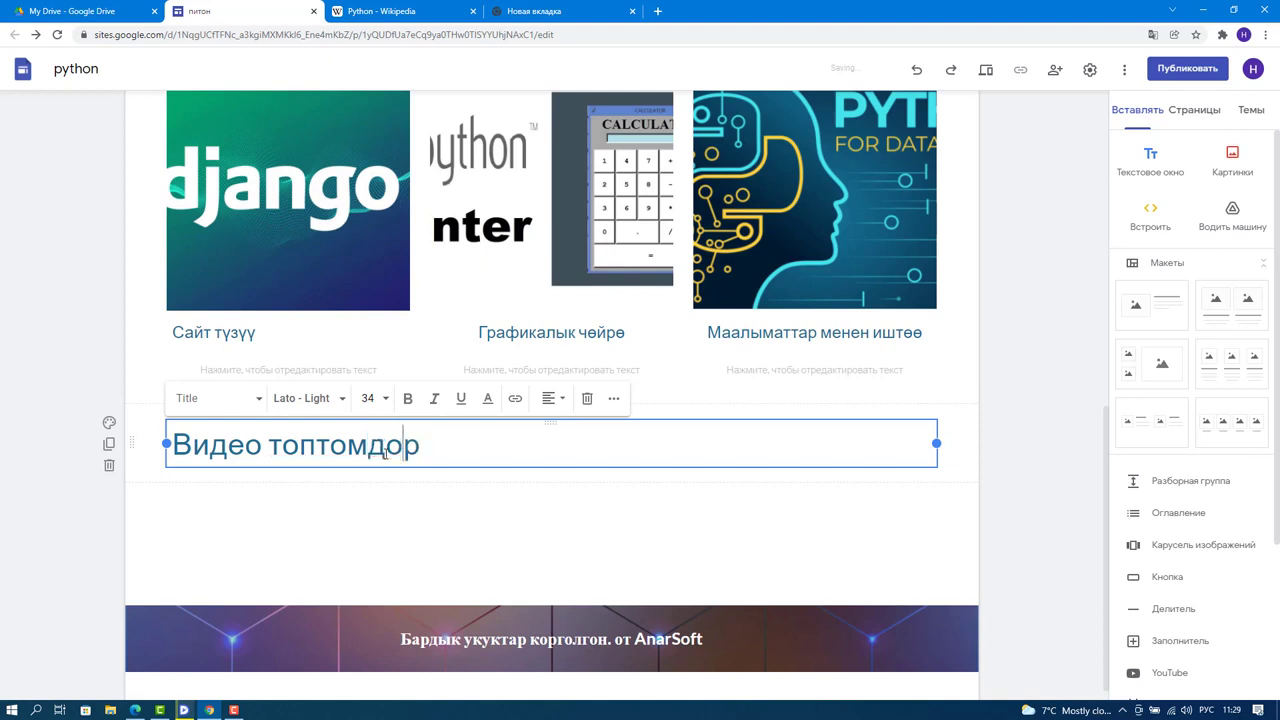
{"action": "left_click", "coordinate": [398, 530]}
Start inserting a YouTube video under the "Видео топтомдор" heading, up to the video search.
{"action": "scroll", "coordinate": [214, 486], "scroll_direction": "down", "scroll_amount": 1}
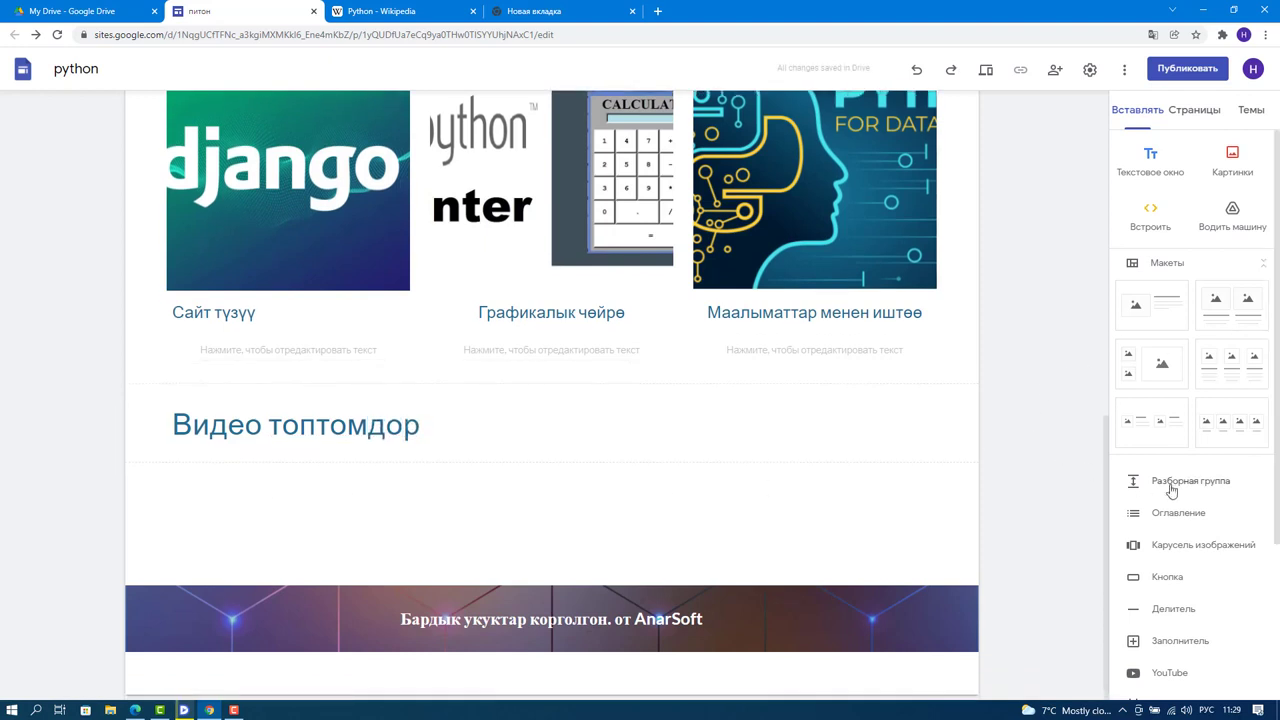
{"action": "scroll", "coordinate": [1197, 450], "scroll_direction": "down", "scroll_amount": 1}
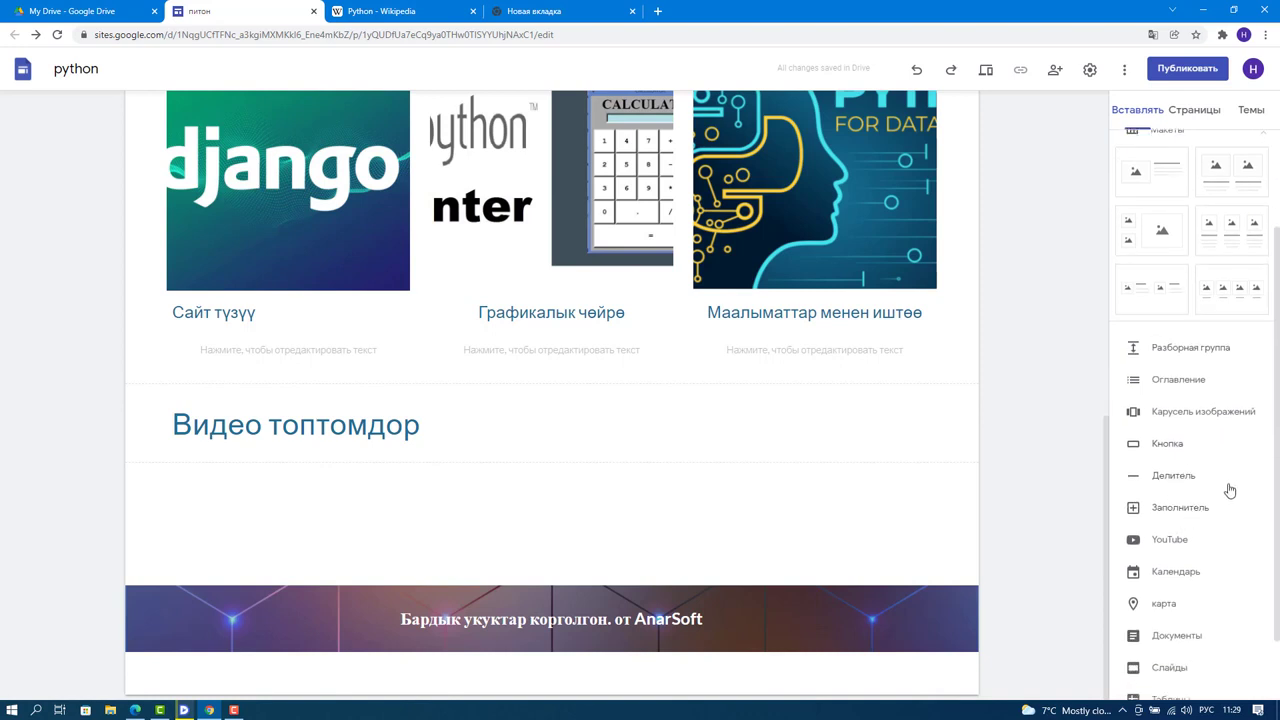
{"action": "scroll", "coordinate": [1136, 430], "scroll_direction": "up", "scroll_amount": 1}
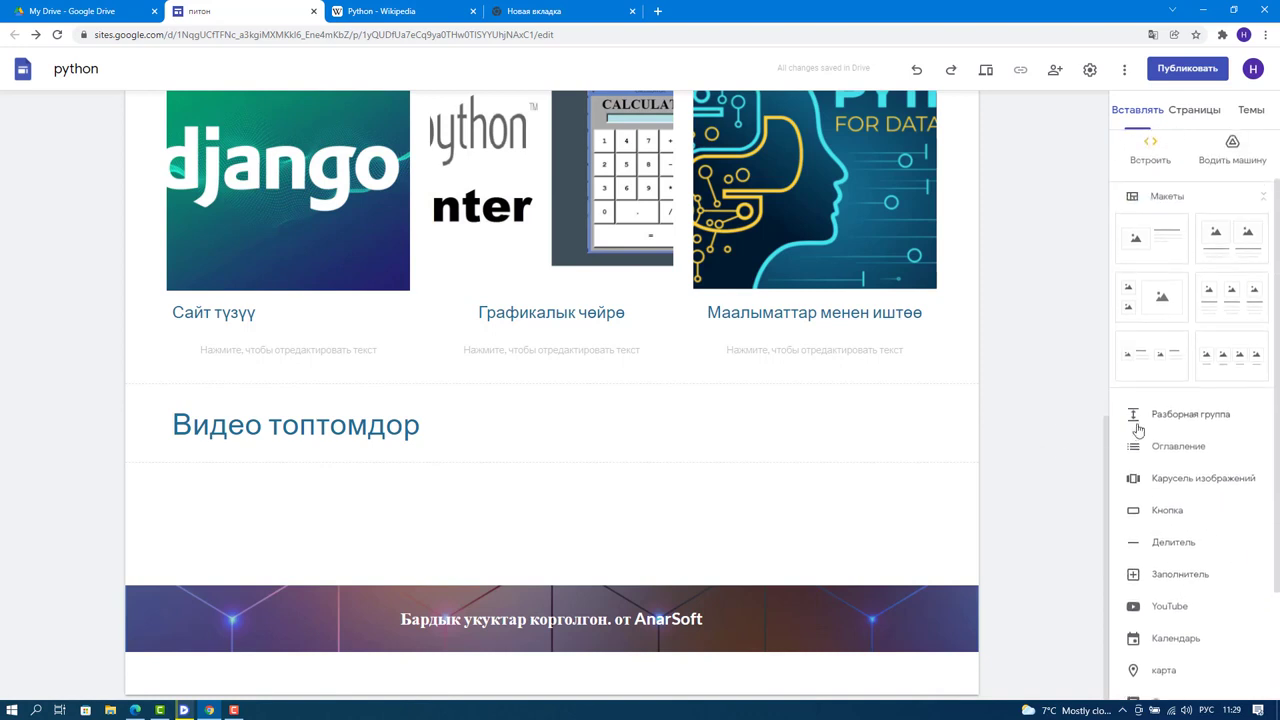
{"action": "scroll", "coordinate": [1130, 418], "scroll_direction": "down", "scroll_amount": 2}
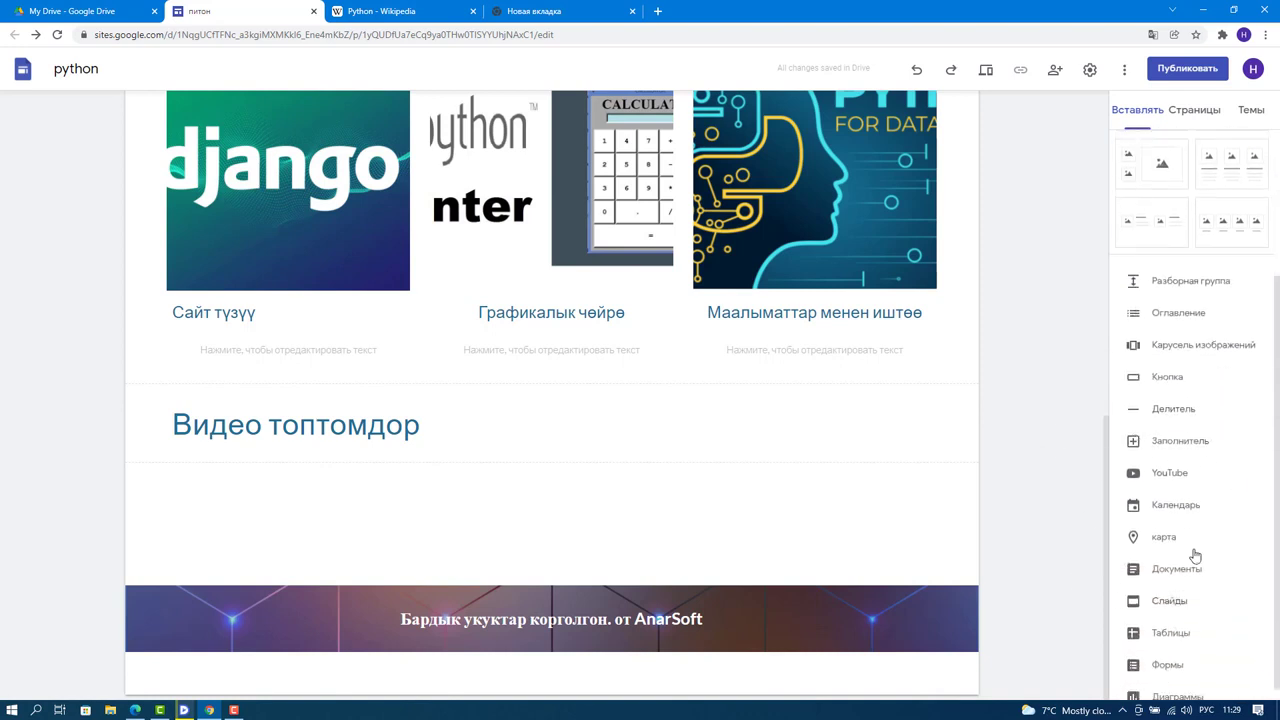
{"action": "left_click", "coordinate": [1153, 475]}
{"action": "left_click", "coordinate": [517, 252]}
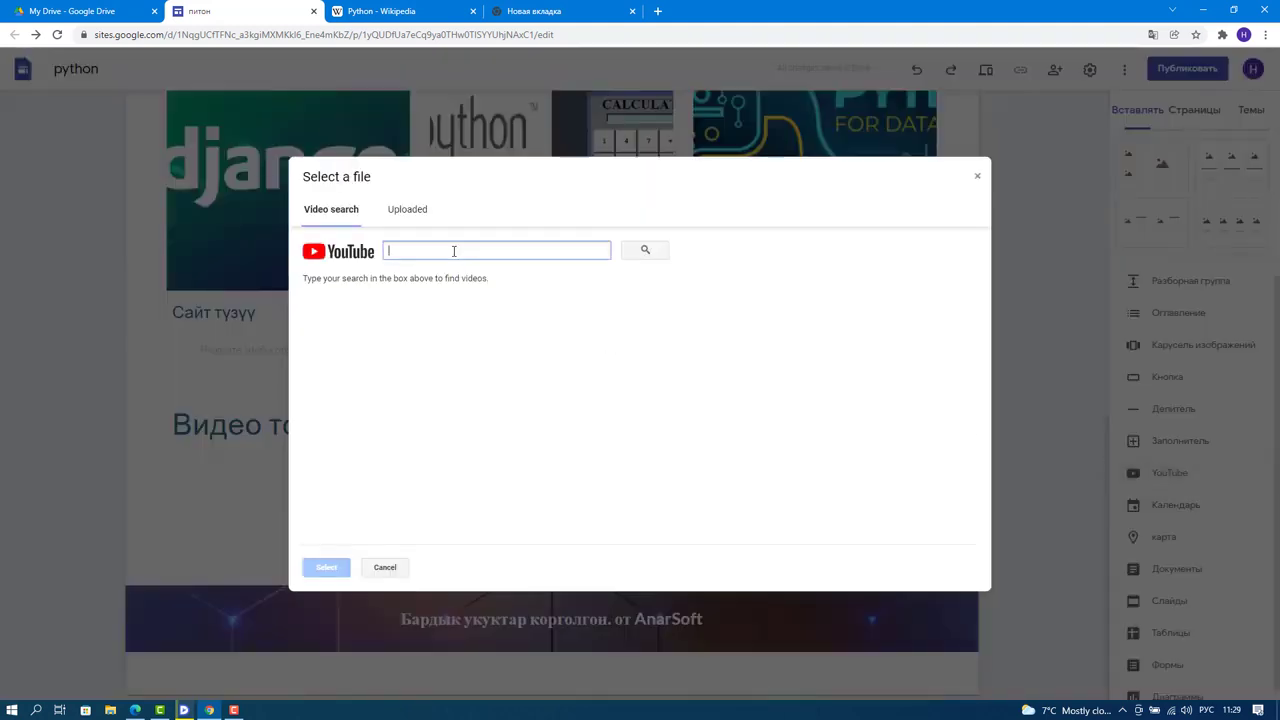
{"action": "type", "text": "знер"}
{"action": "key", "text": "BackSpace"}
{"action": "key", "text": "BackSpace"}
{"action": "key", "text": "BackSpace"}
{"action": "key", "text": "BackSpace"}
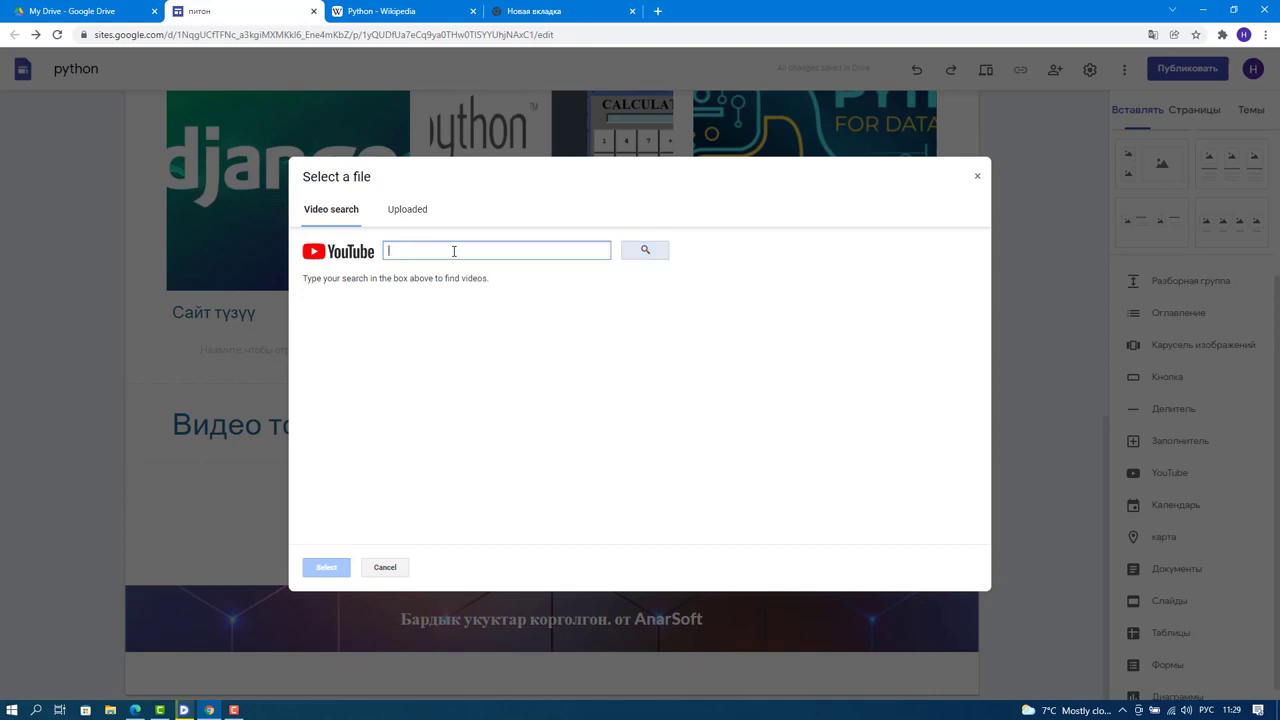
Switch to the empty browser tab and open the YouTube home page, youtube.com.
{"action": "left_click", "coordinate": [584, 8]}
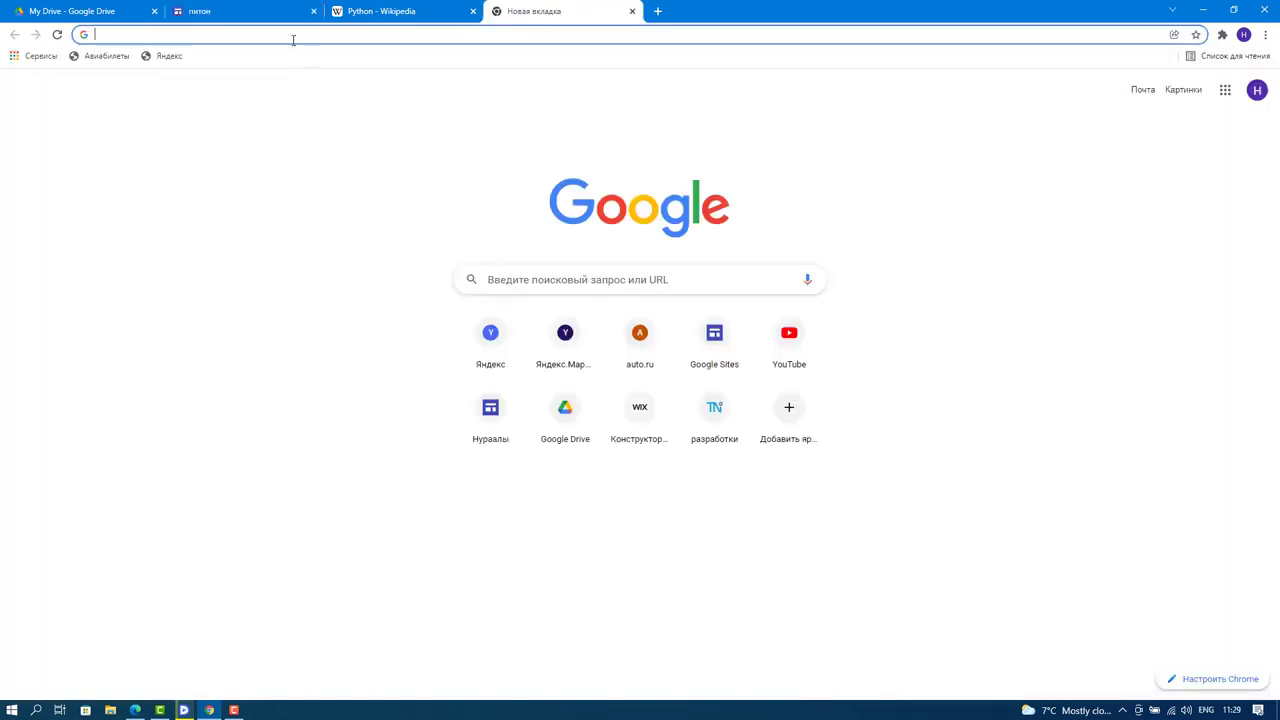
{"action": "type", "text": "you"}
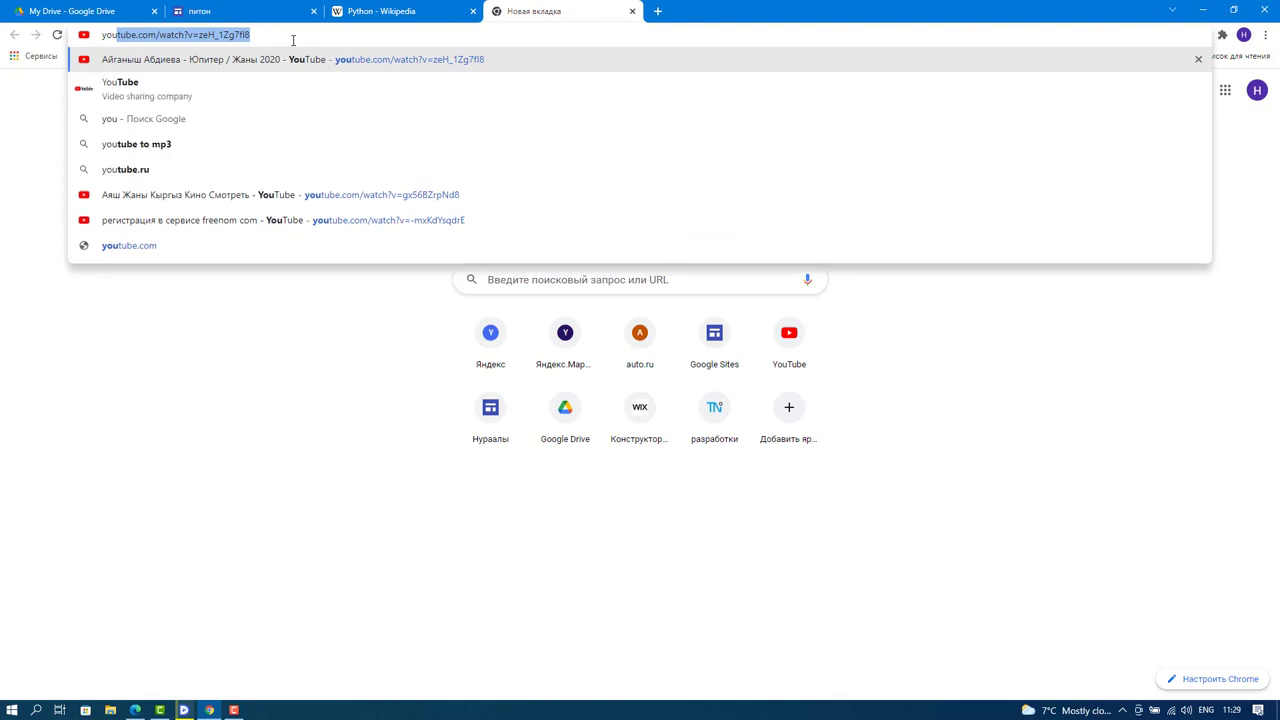
{"action": "key", "text": "Return"}
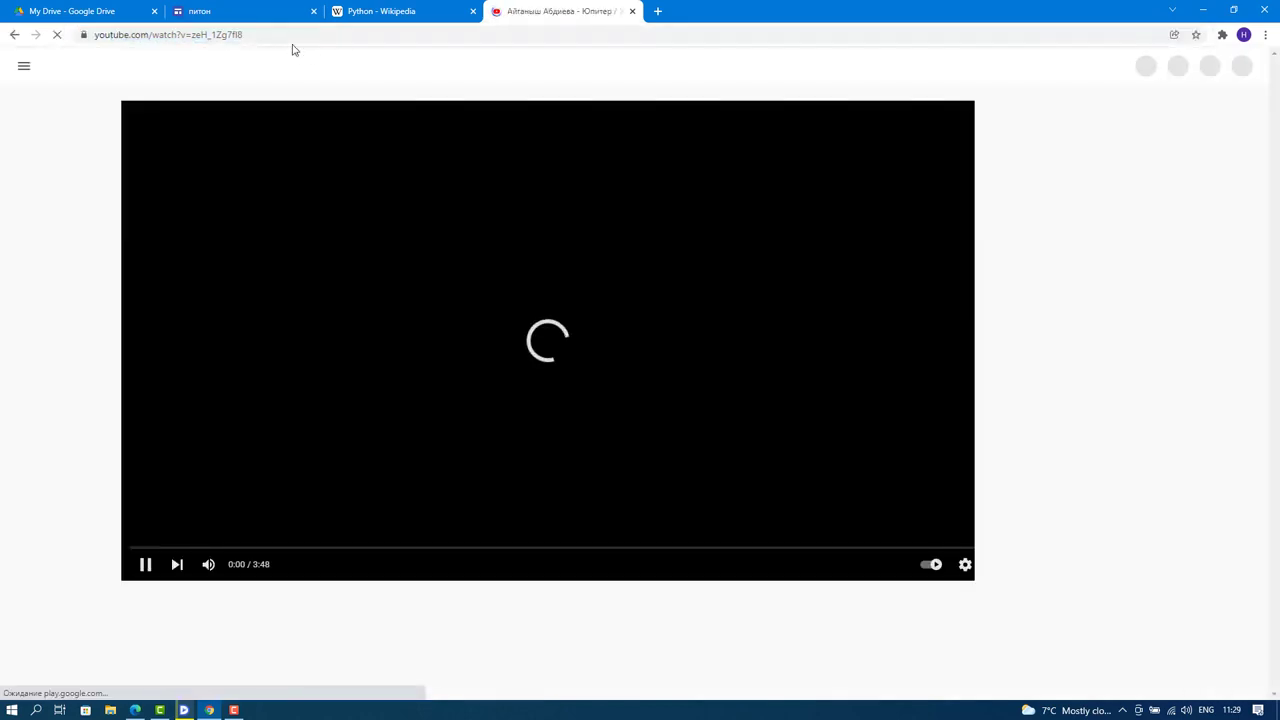
{"action": "left_click", "coordinate": [254, 36]}
{"action": "left_click_drag", "start_coordinate": [252, 37], "coordinate": [205, 44]}
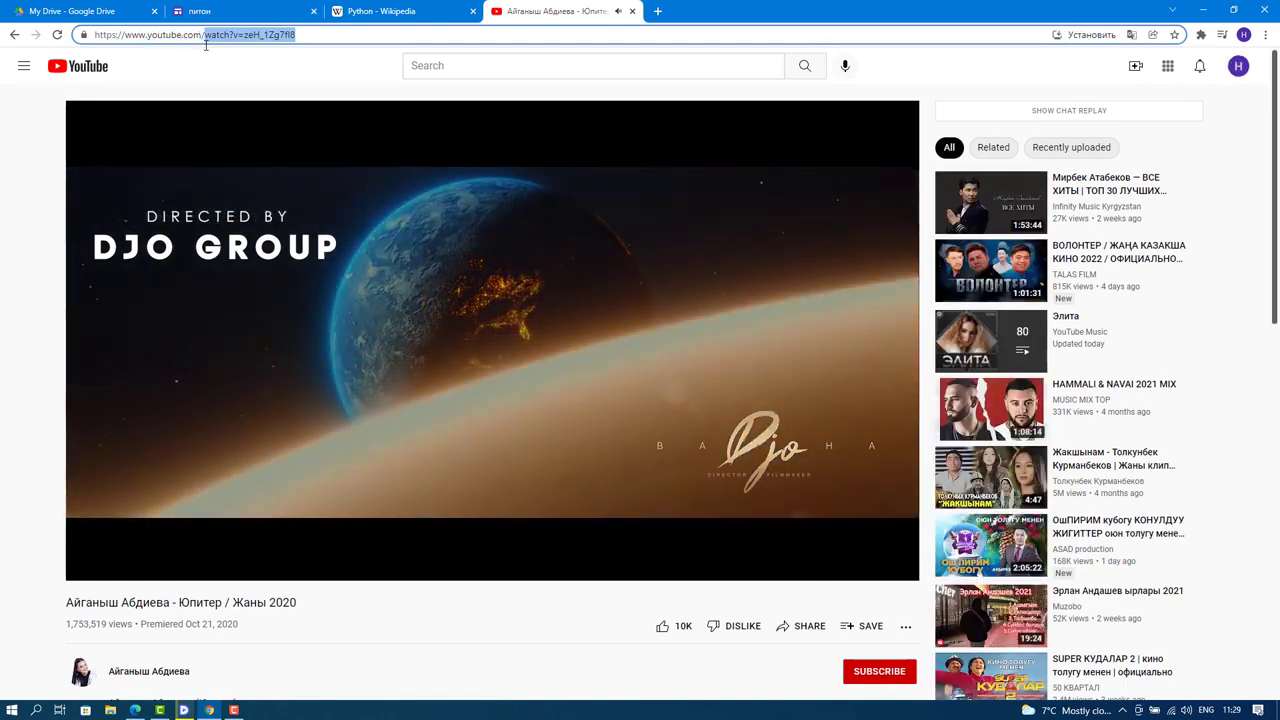
{"action": "key", "text": "BackSpace"}
{"action": "key", "text": "Return"}
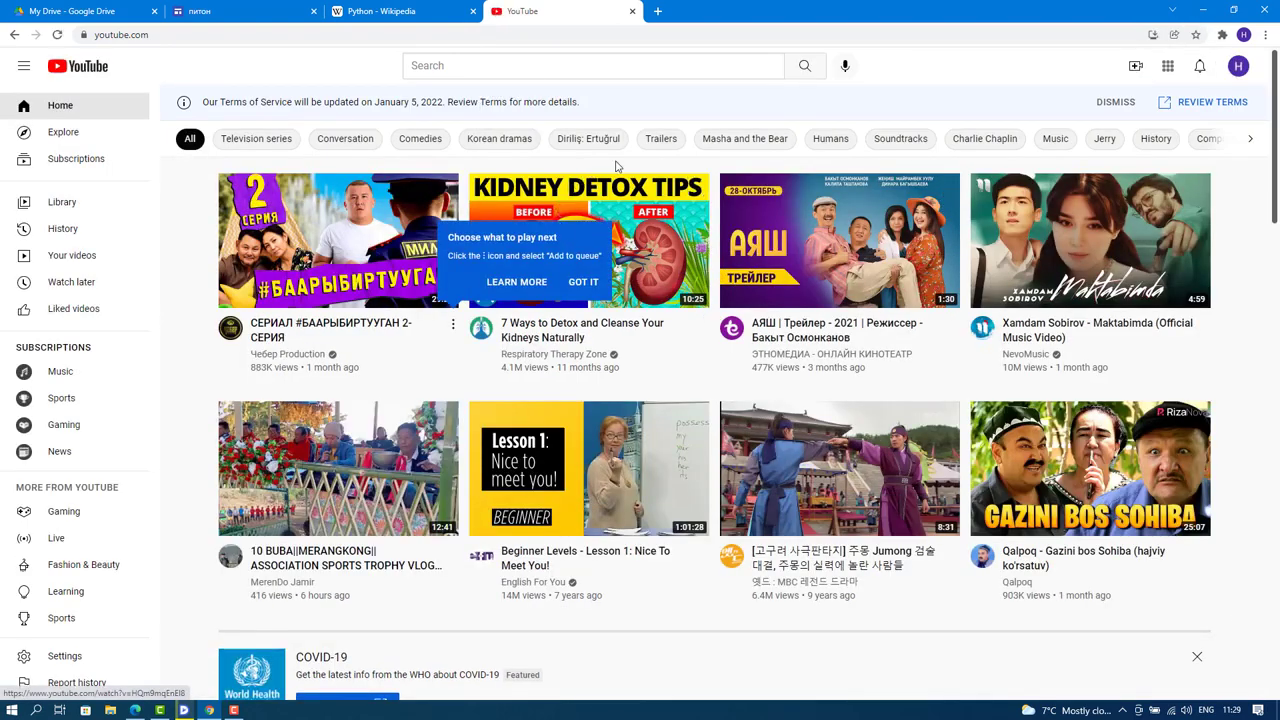
Search YouTube for "python".
{"action": "left_click", "coordinate": [481, 71]}
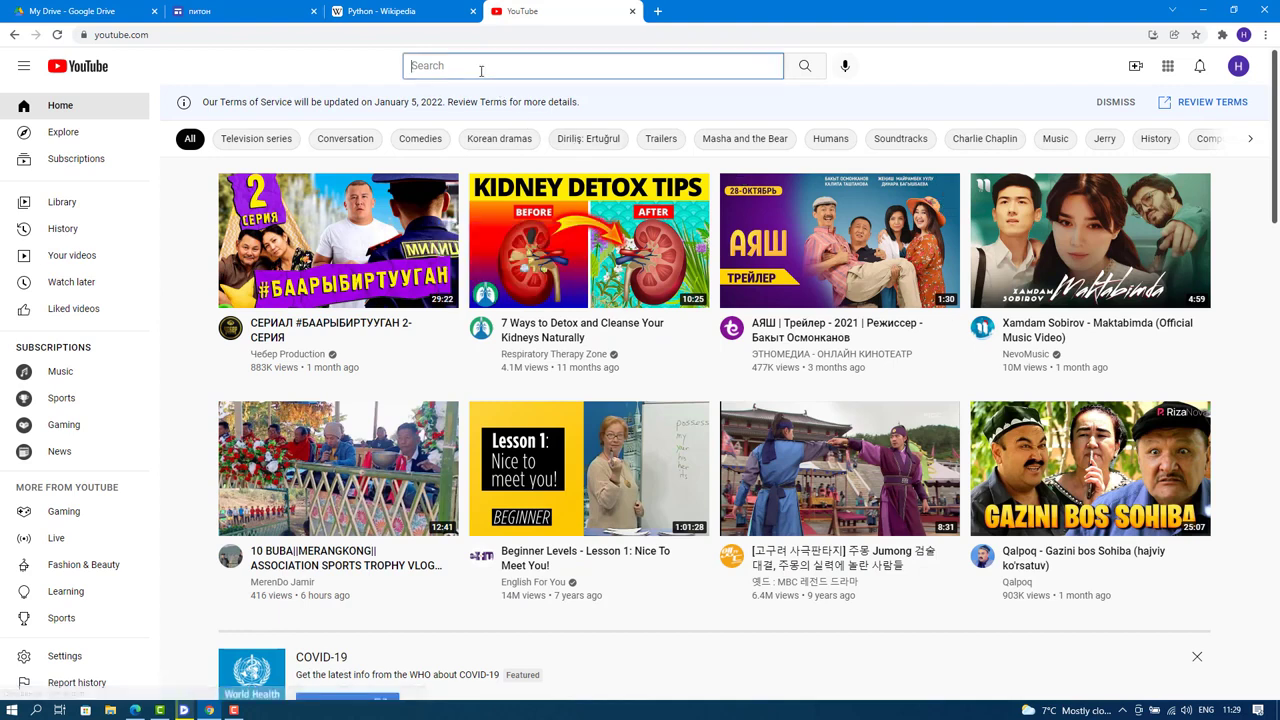
{"action": "type", "text": "hon"}
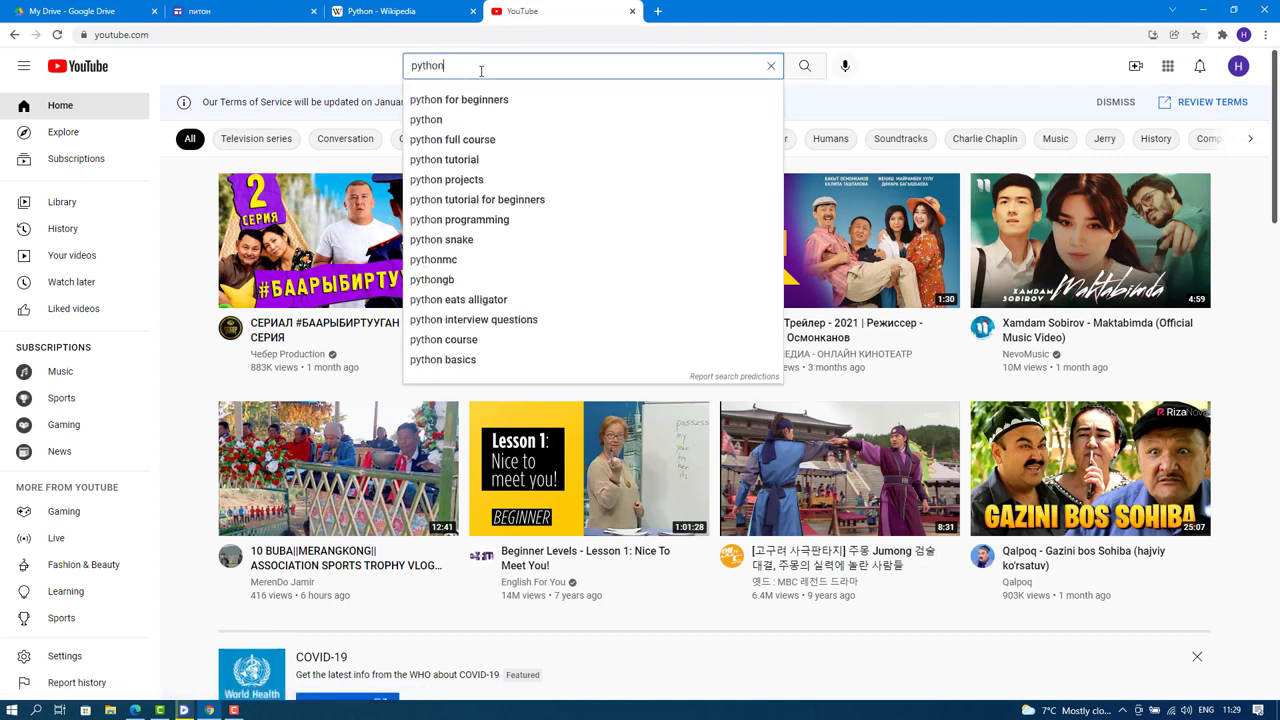
{"action": "key", "text": "Return"}
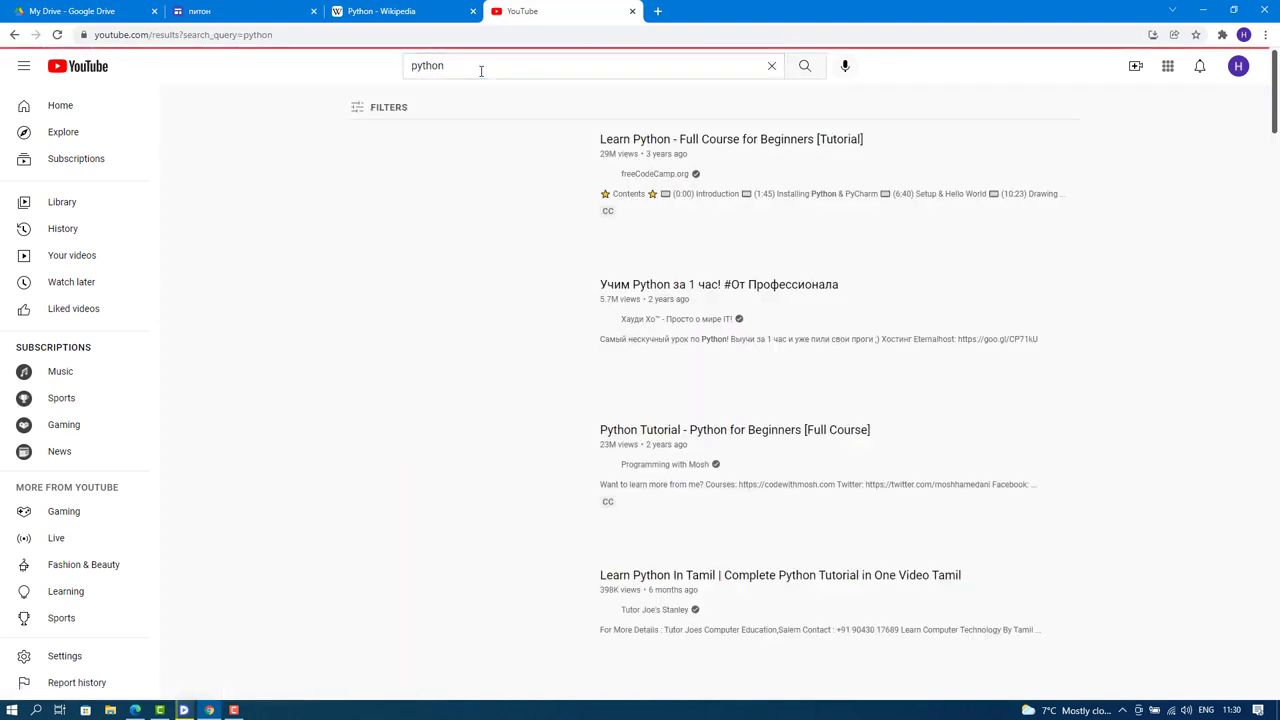
Search YouTube for the channel owner's full name and open the matching channel.
{"action": "left_click_drag", "start_coordinate": [465, 65], "coordinate": [405, 65]}
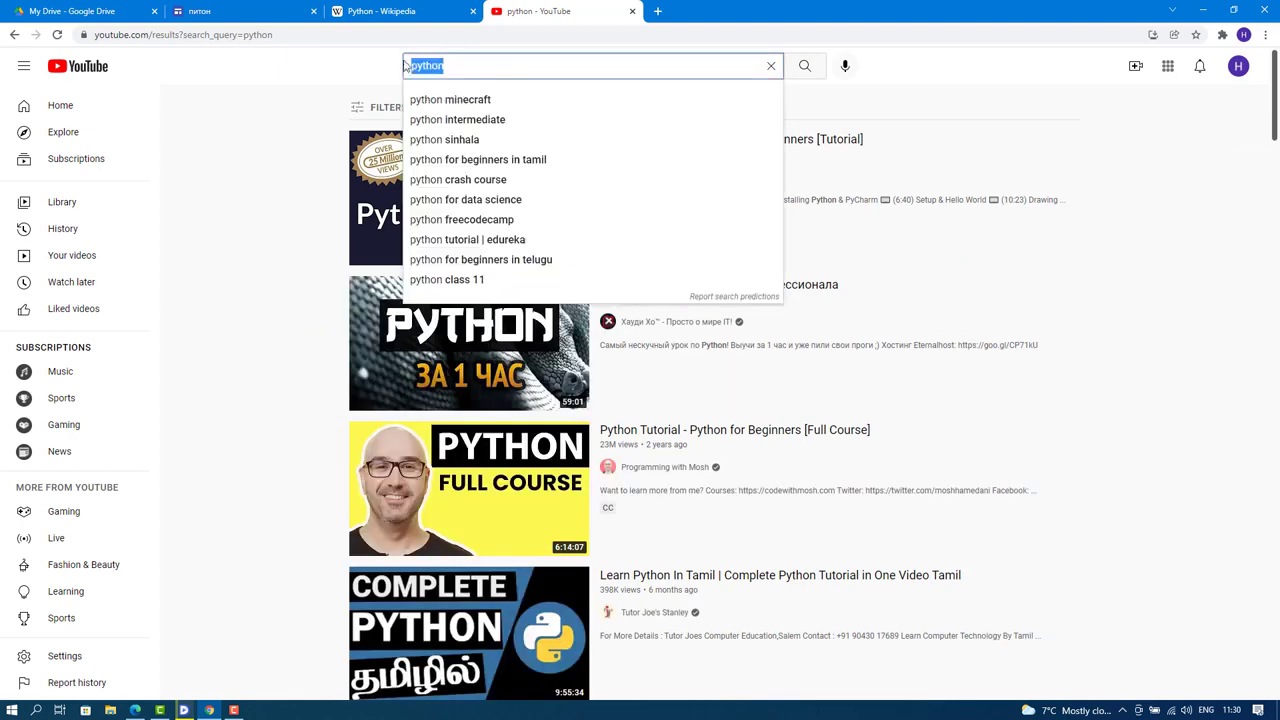
{"action": "type", "text": "nura"}
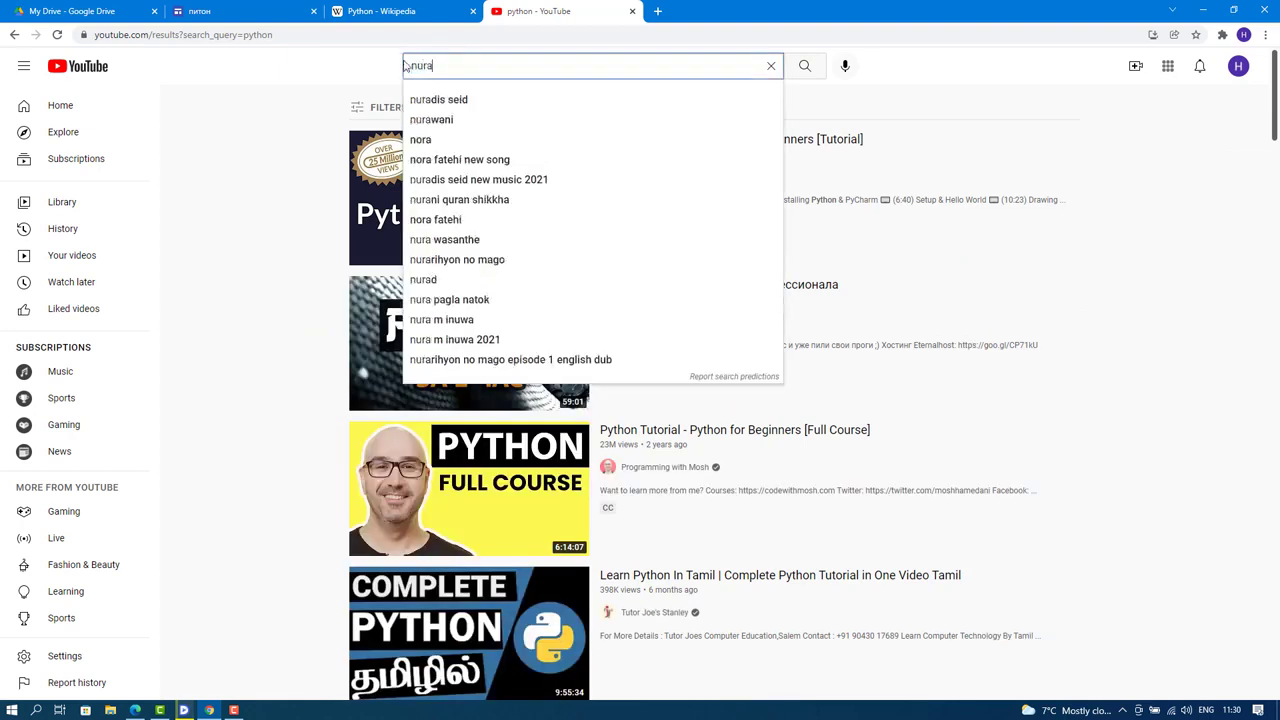
{"action": "type", "text": "ly"}
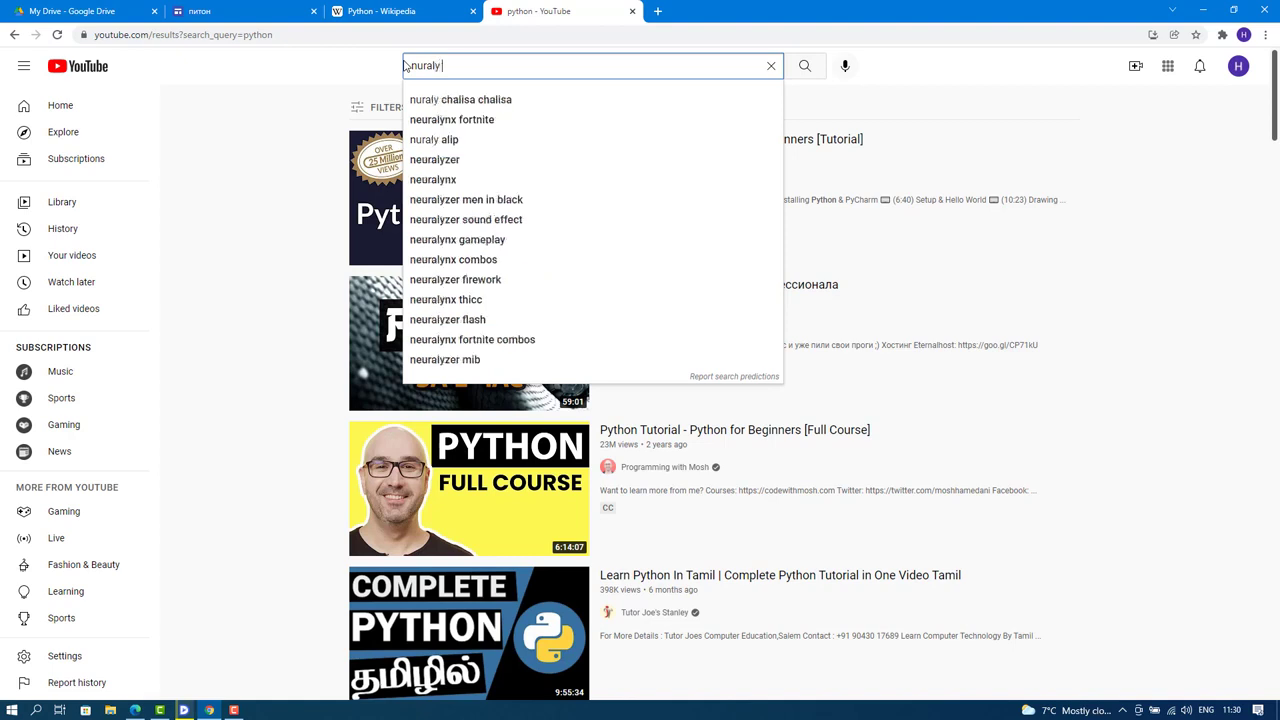
{"action": "type", "text": " kubatov"}
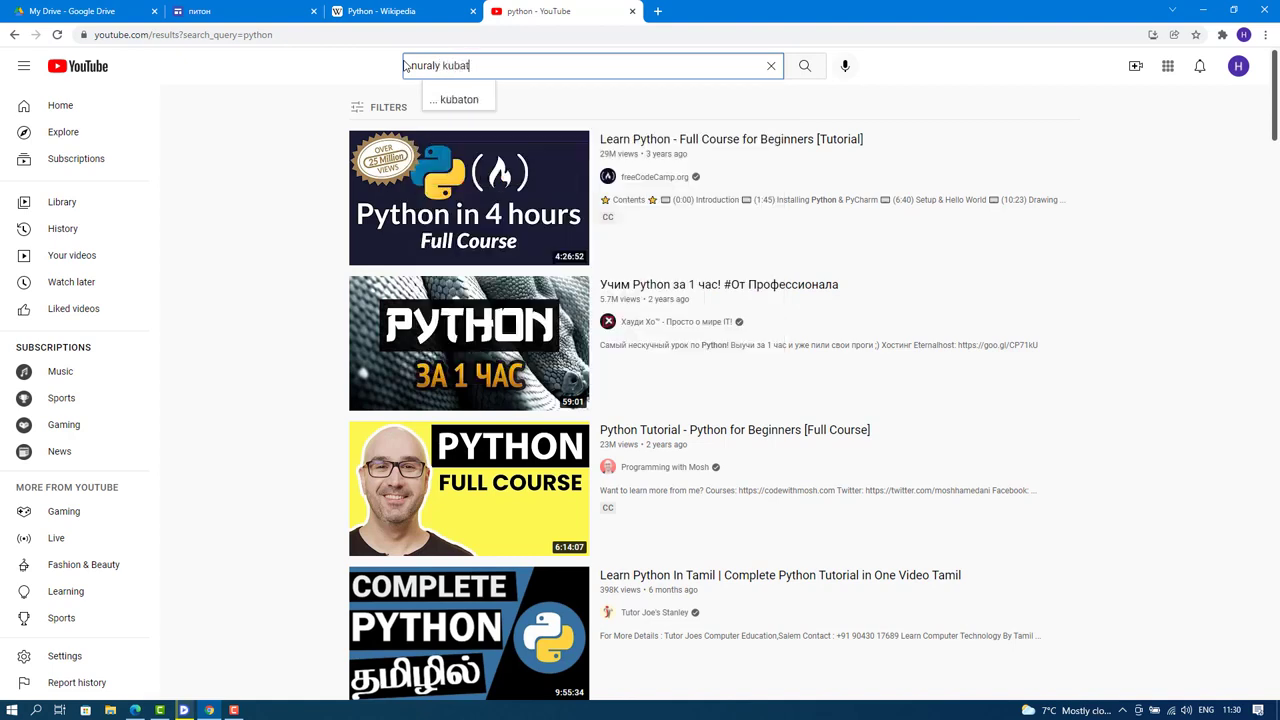
{"action": "key", "text": "Return"}
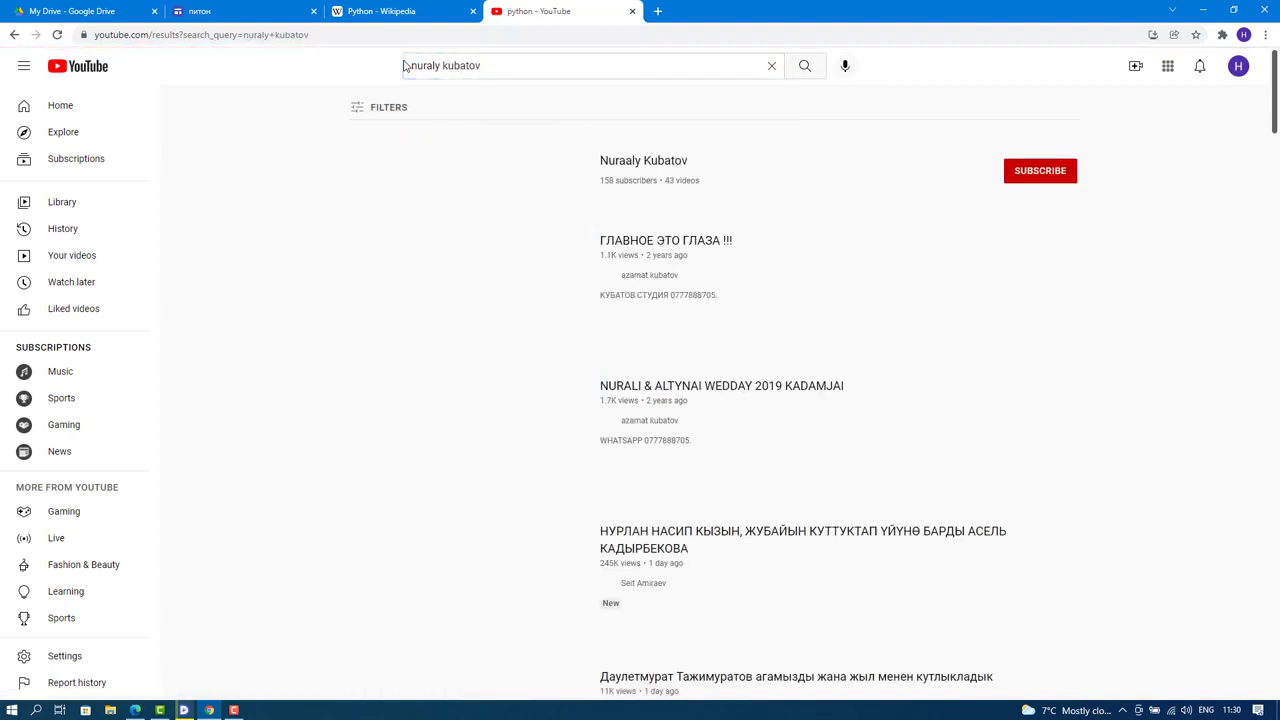
{"action": "left_click", "coordinate": [640, 164]}
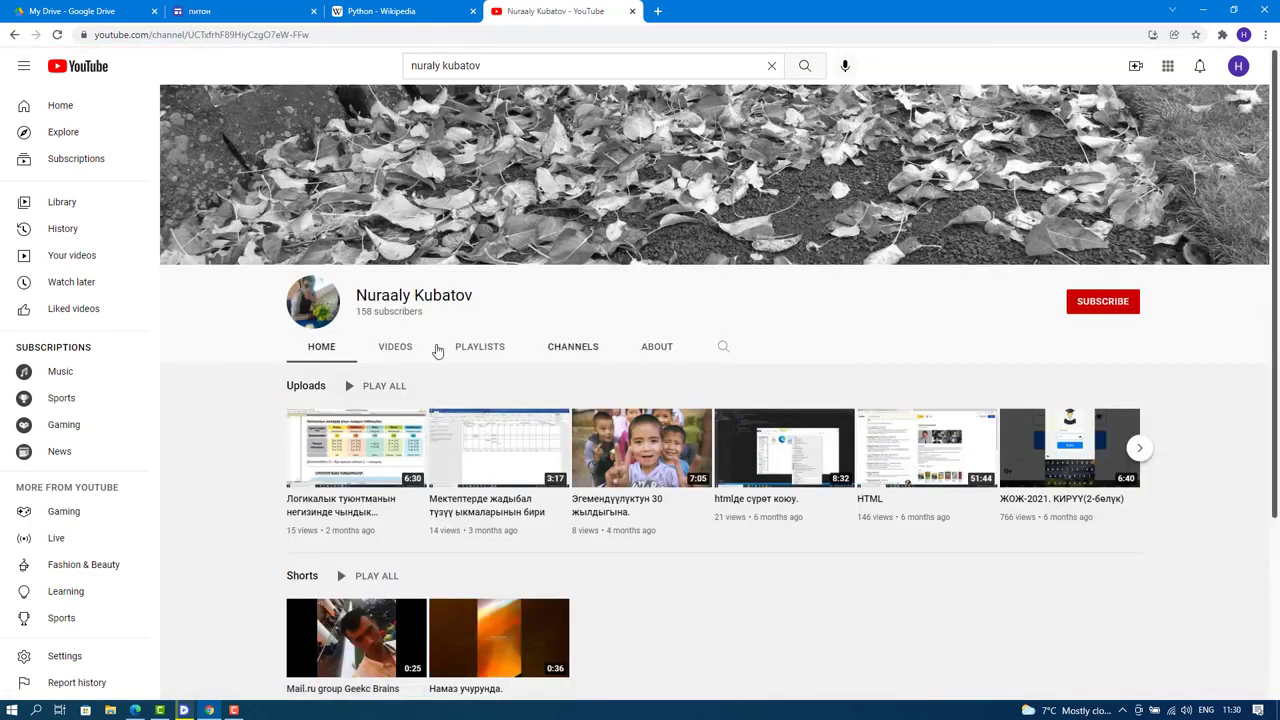
Browse the channel's uploaded videos and open "python программалоо тили.1-сабак.".
{"action": "scroll", "coordinate": [563, 340], "scroll_direction": "down", "scroll_amount": 1}
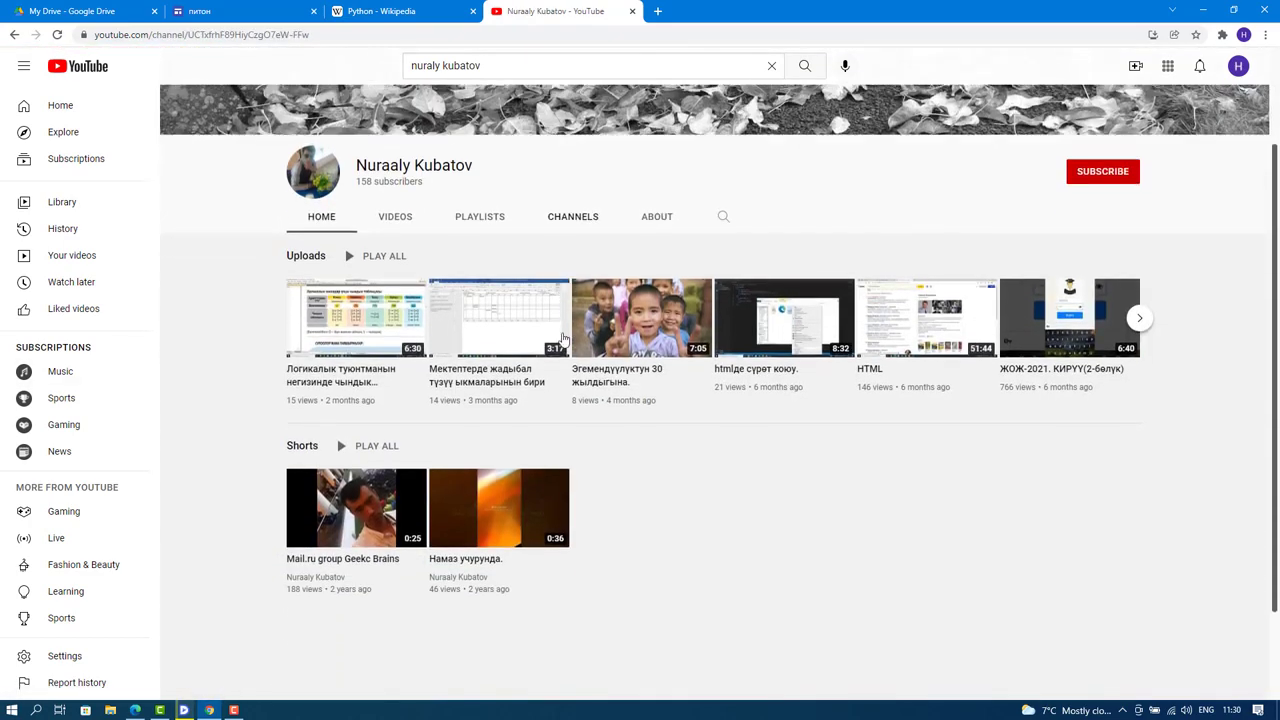
{"action": "scroll", "coordinate": [470, 390], "scroll_direction": "down", "scroll_amount": 1}
{"action": "scroll", "coordinate": [457, 366], "scroll_direction": "up", "scroll_amount": 1}
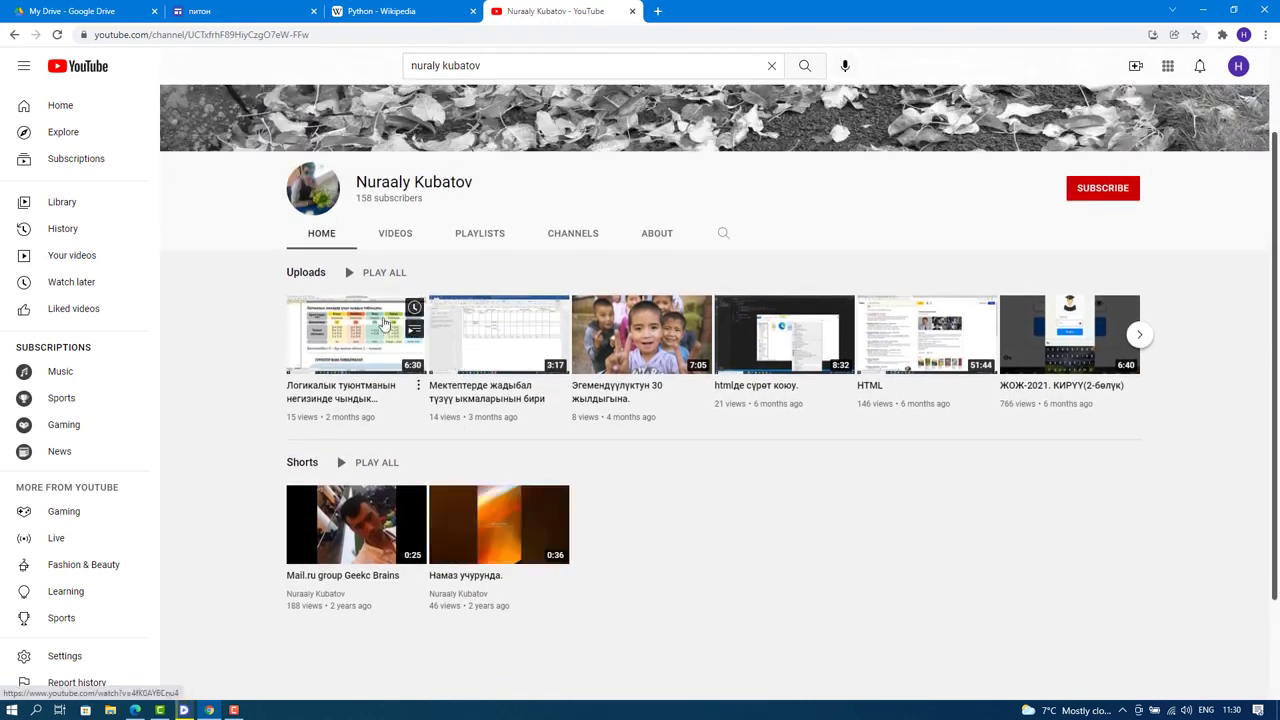
{"action": "left_click", "coordinate": [396, 234]}
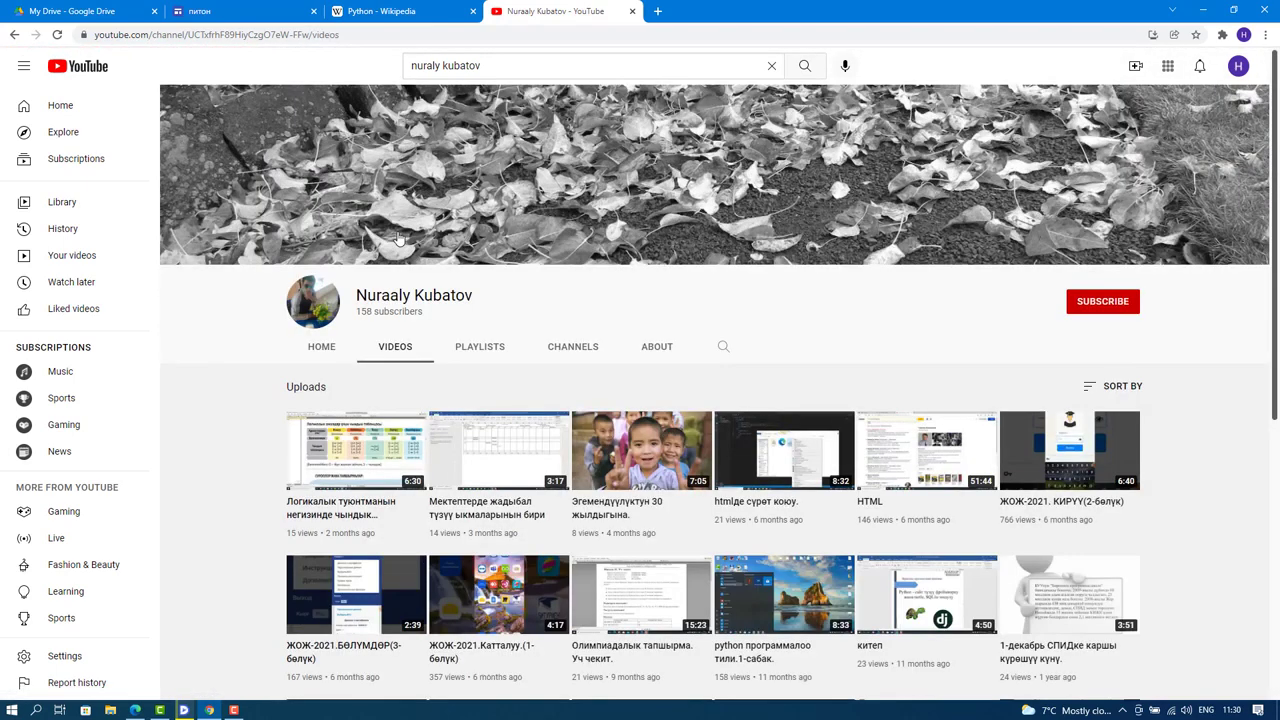
{"action": "scroll", "coordinate": [360, 260], "scroll_direction": "down", "scroll_amount": 2}
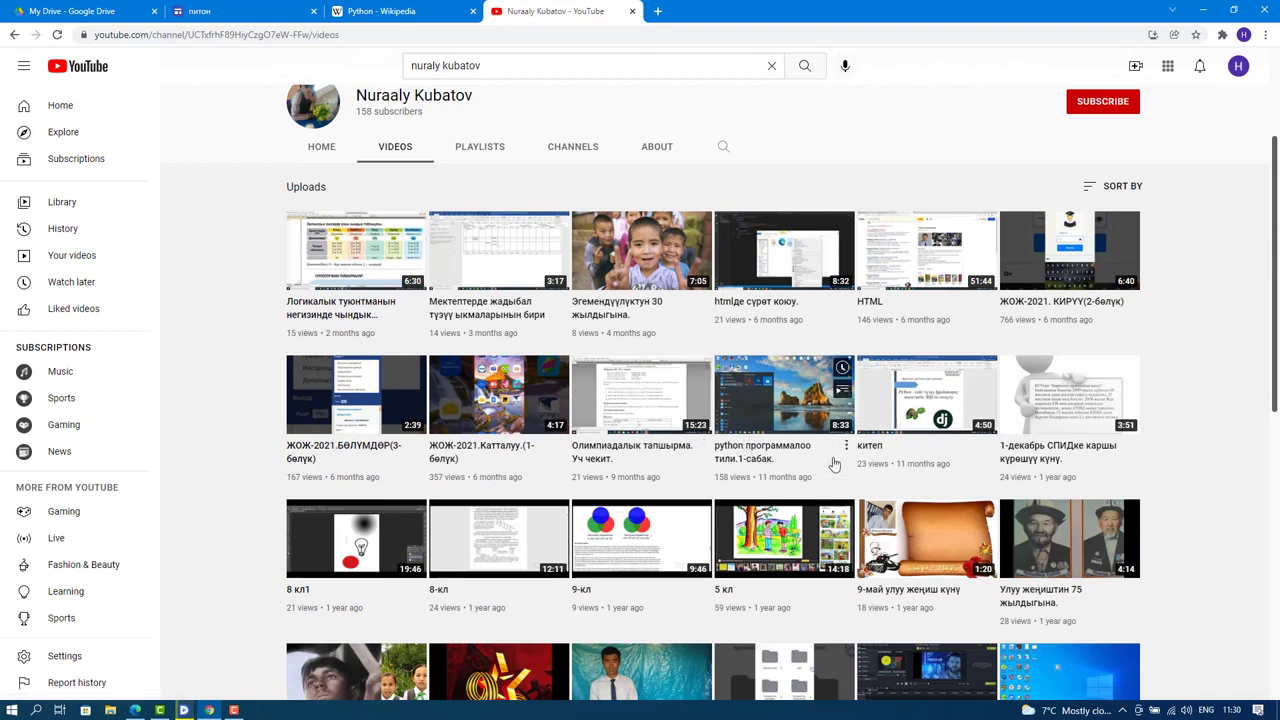
{"action": "left_click", "coordinate": [846, 447]}
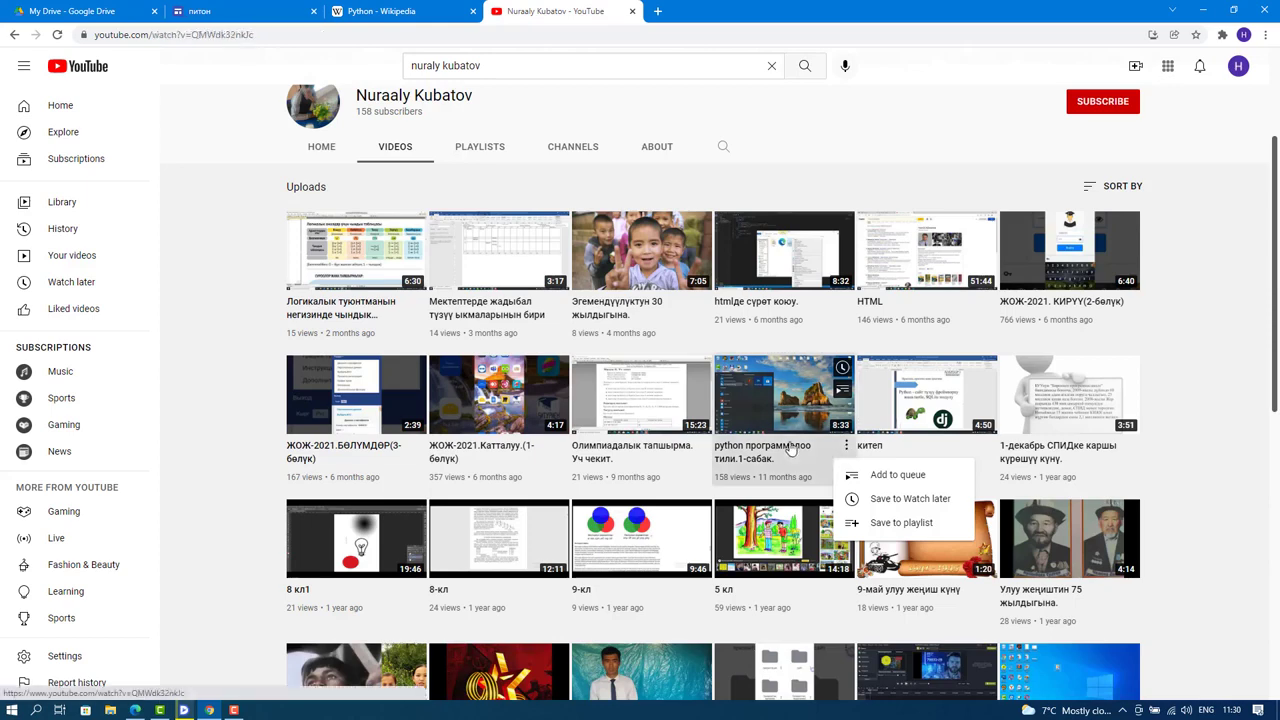
{"action": "left_click", "coordinate": [790, 448]}
Copy the web address of the opened Python lesson video.
{"action": "scroll", "coordinate": [681, 428], "scroll_direction": "down", "scroll_amount": 2}
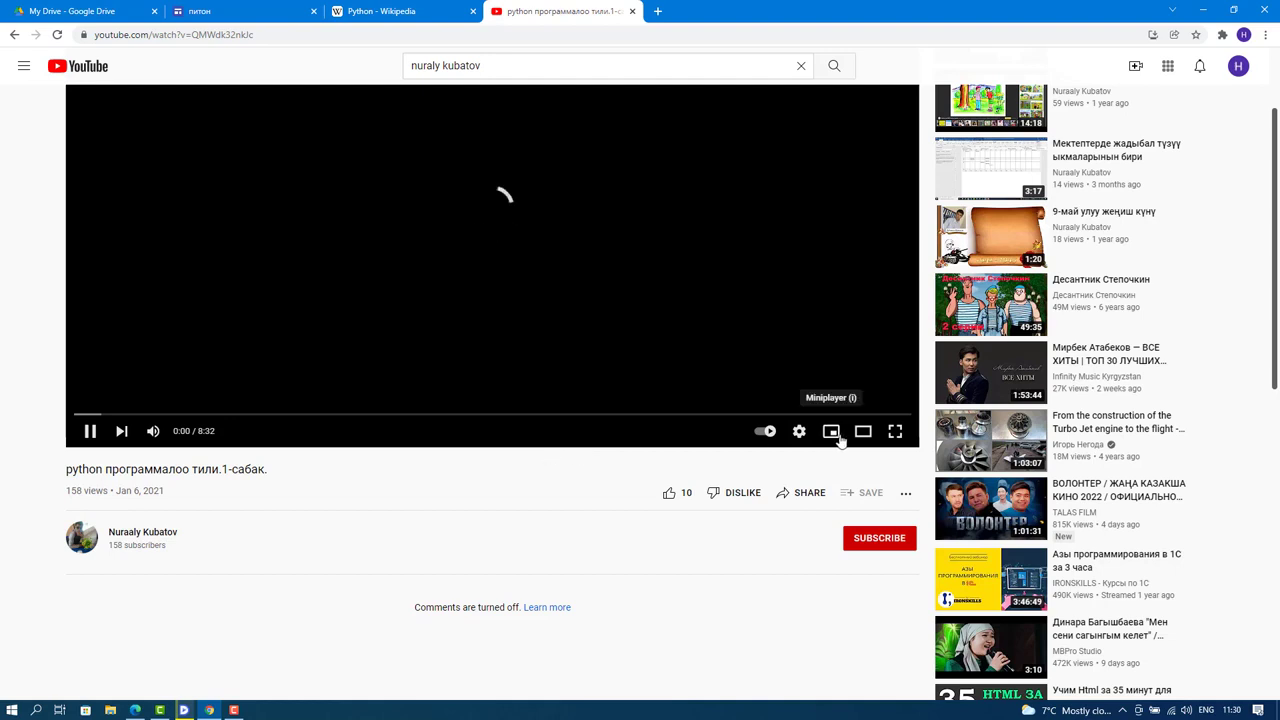
{"action": "scroll", "coordinate": [425, 430], "scroll_direction": "up", "scroll_amount": 2}
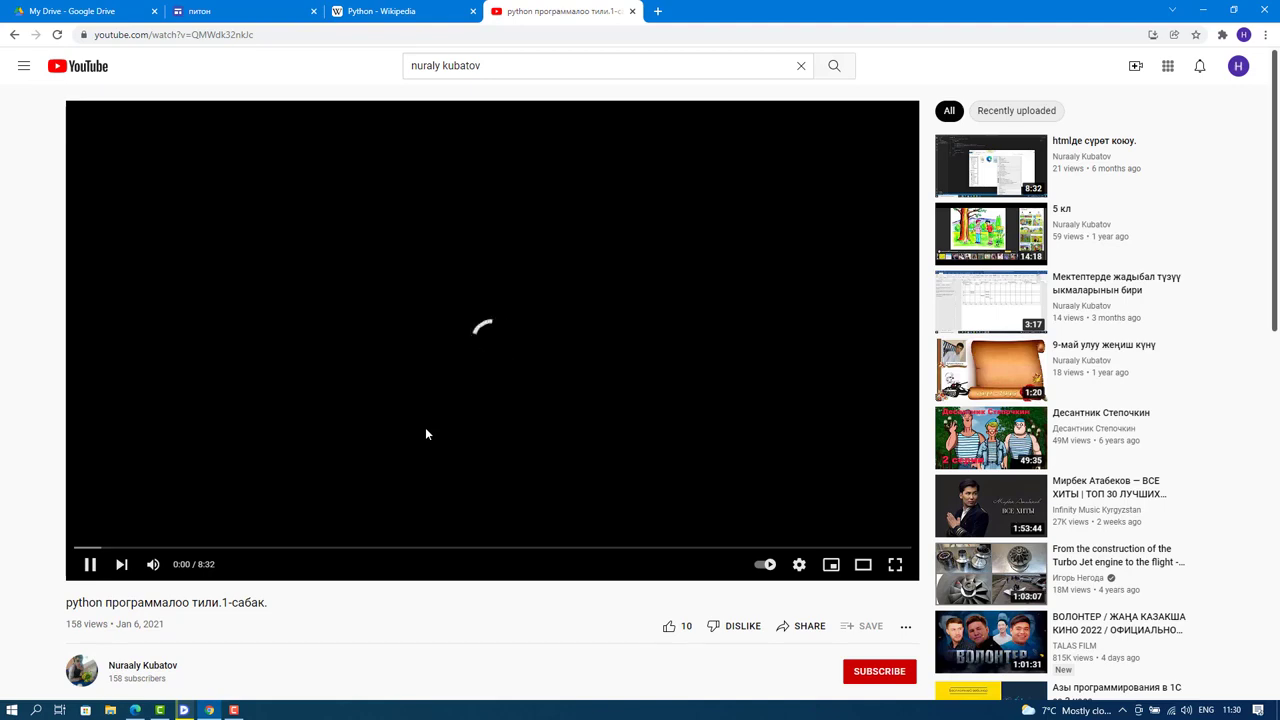
{"action": "scroll", "coordinate": [425, 433], "scroll_direction": "down", "scroll_amount": 3}
{"action": "scroll", "coordinate": [424, 430], "scroll_direction": "up", "scroll_amount": 4}
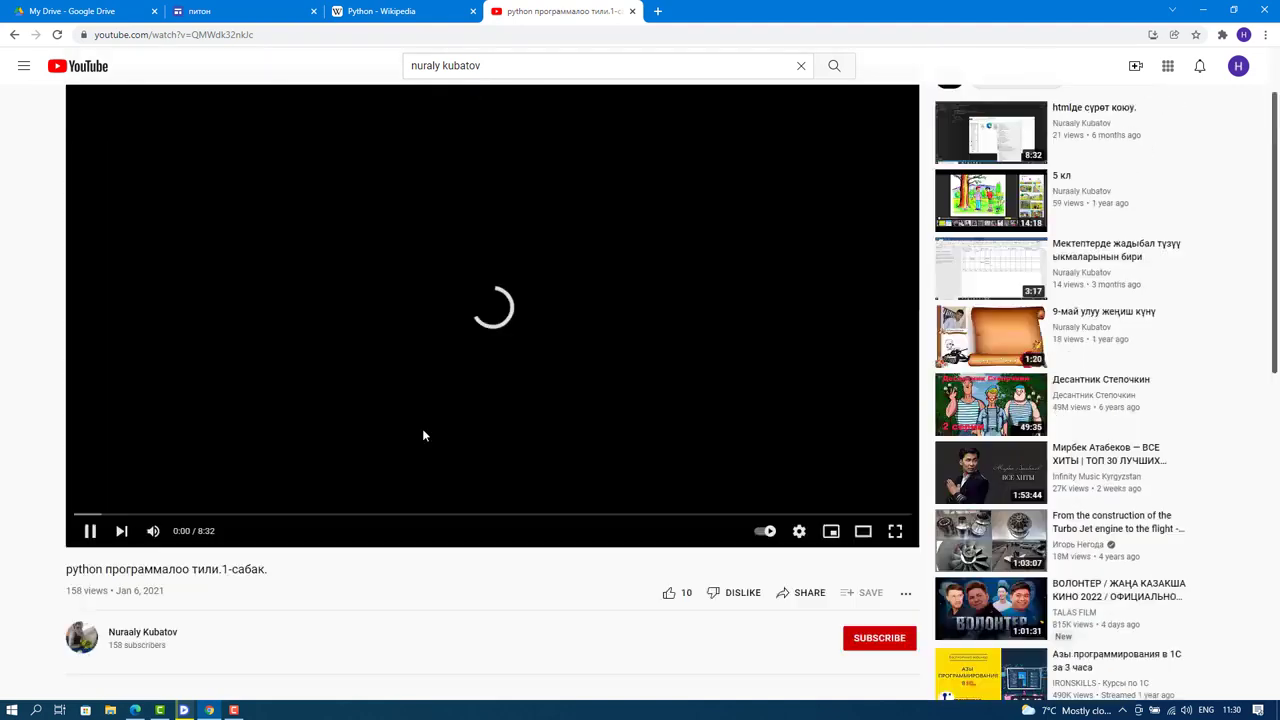
{"action": "left_click", "coordinate": [327, 34]}
{"action": "key", "text": "ctrl+c"}
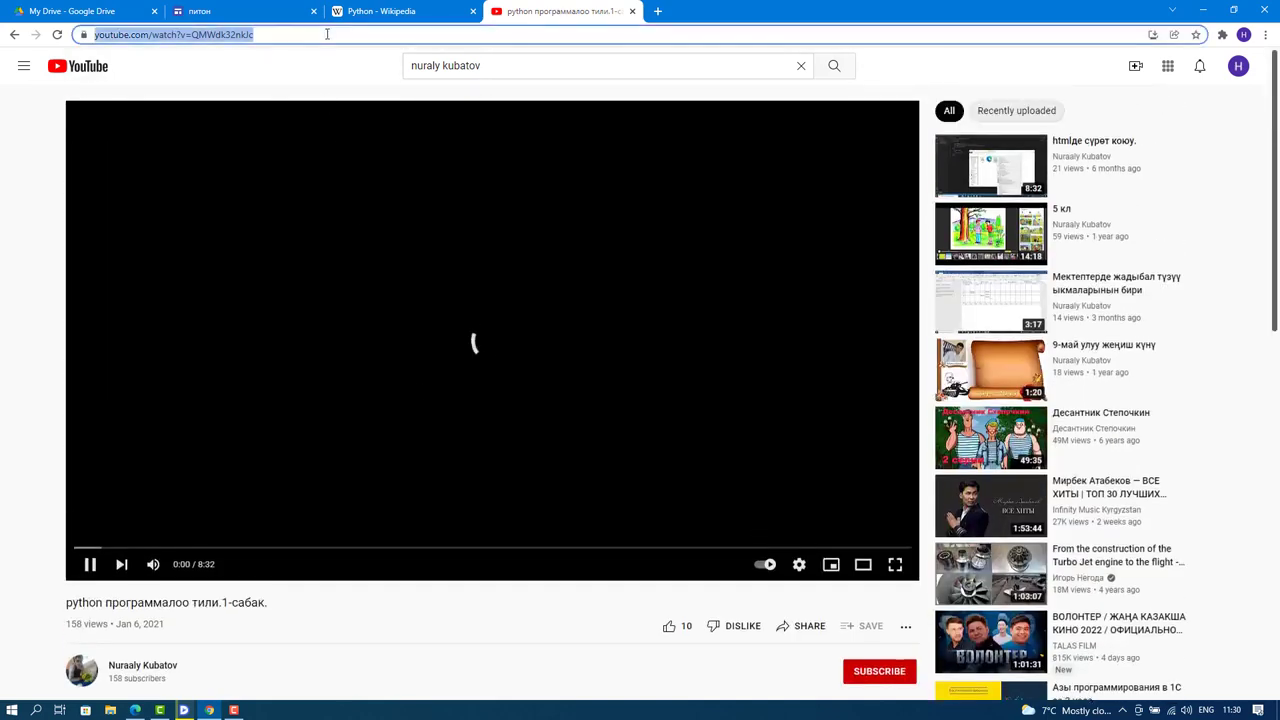
Switch back to the site editor, search for the video by its copied link and insert "python программалоо тили.1-сабак.".
{"action": "left_click", "coordinate": [220, 11]}
{"action": "key", "text": "ctrl+v"}
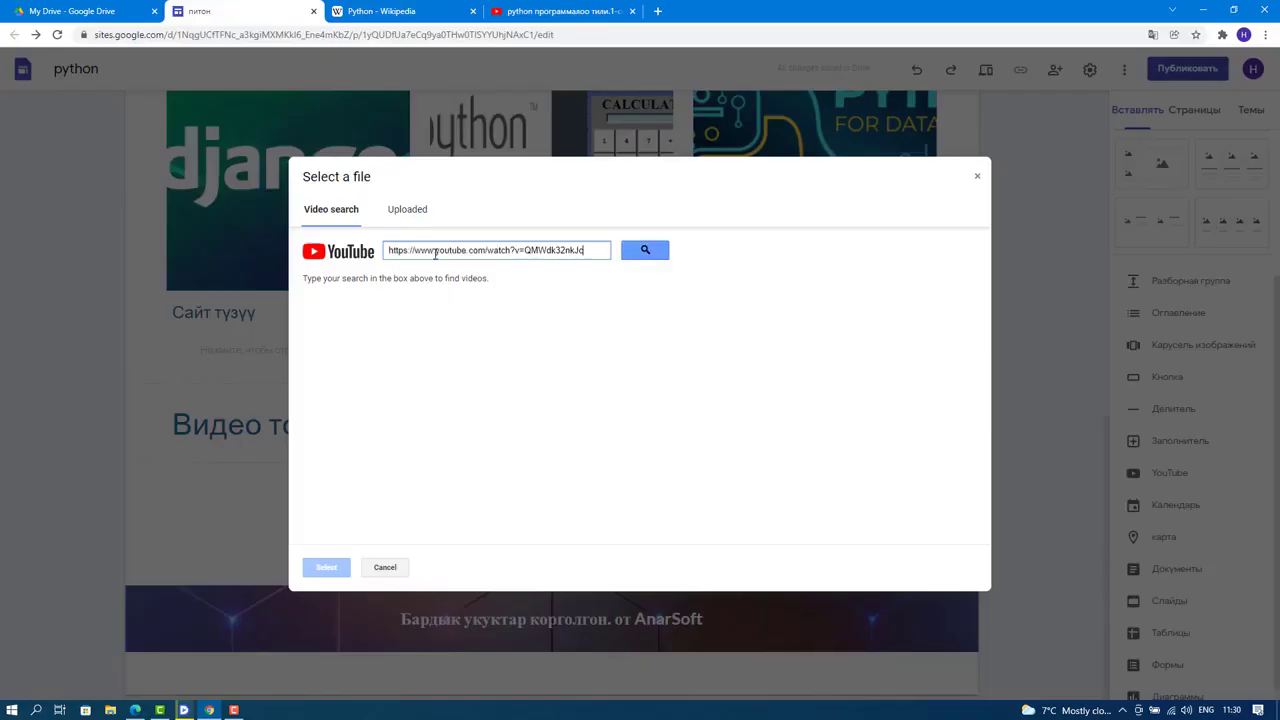
{"action": "left_click", "coordinate": [644, 251]}
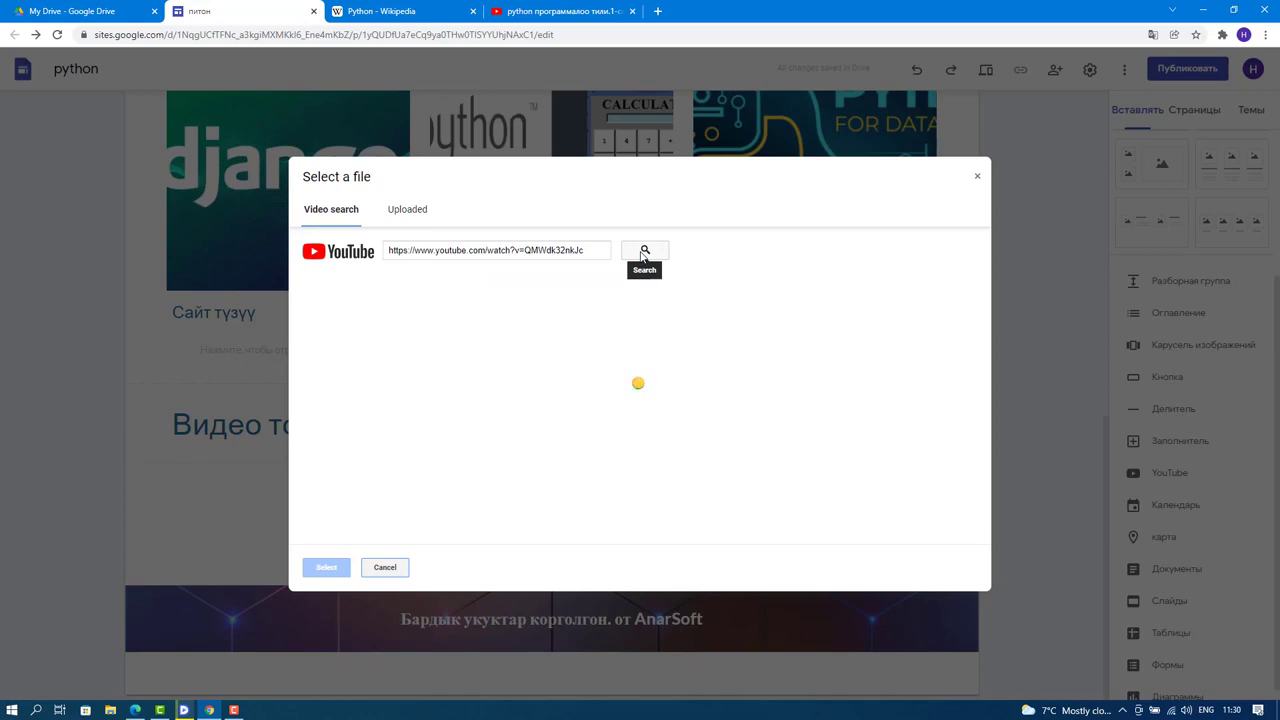
{"action": "left_click", "coordinate": [553, 11]}
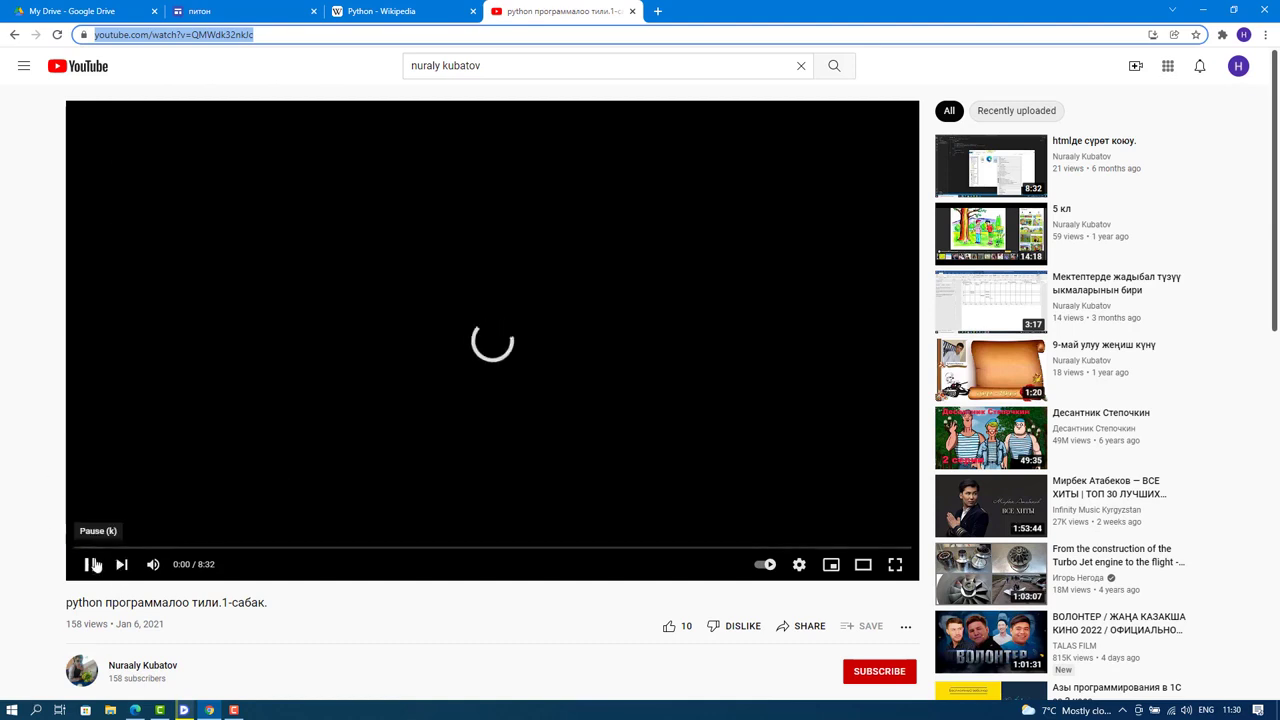
{"action": "left_click", "coordinate": [250, 12]}
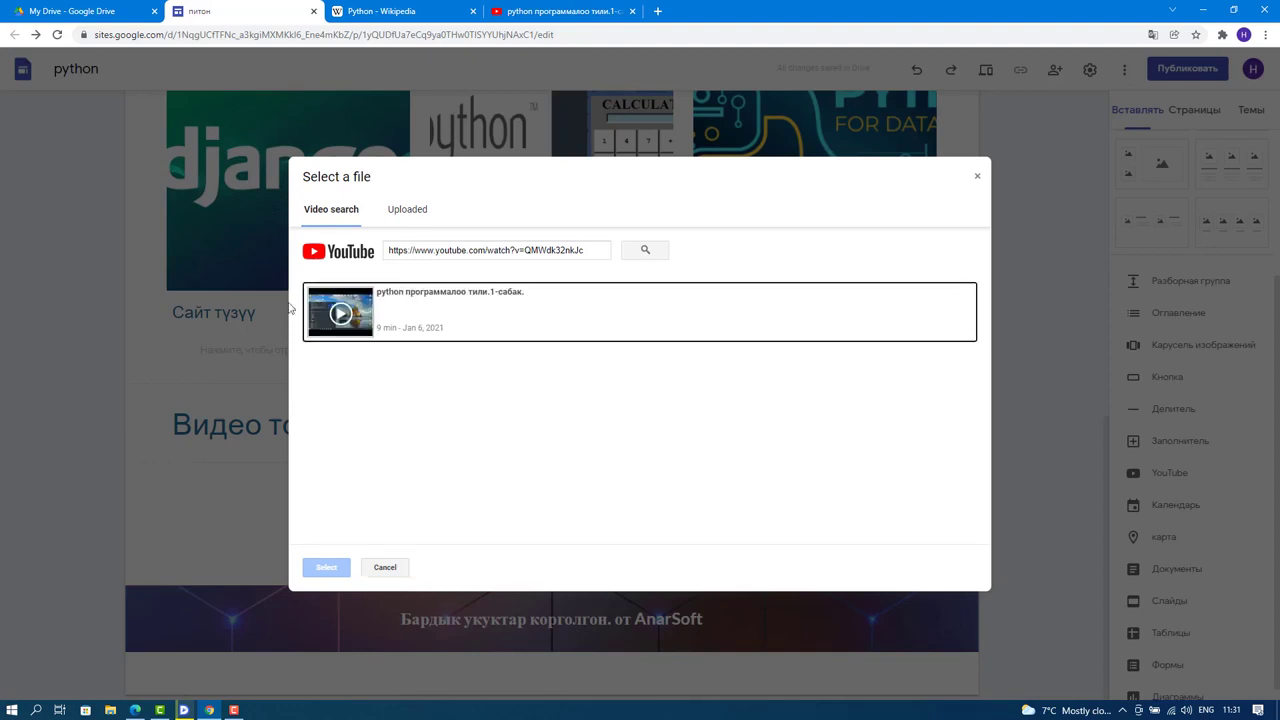
{"action": "left_click", "coordinate": [416, 307]}
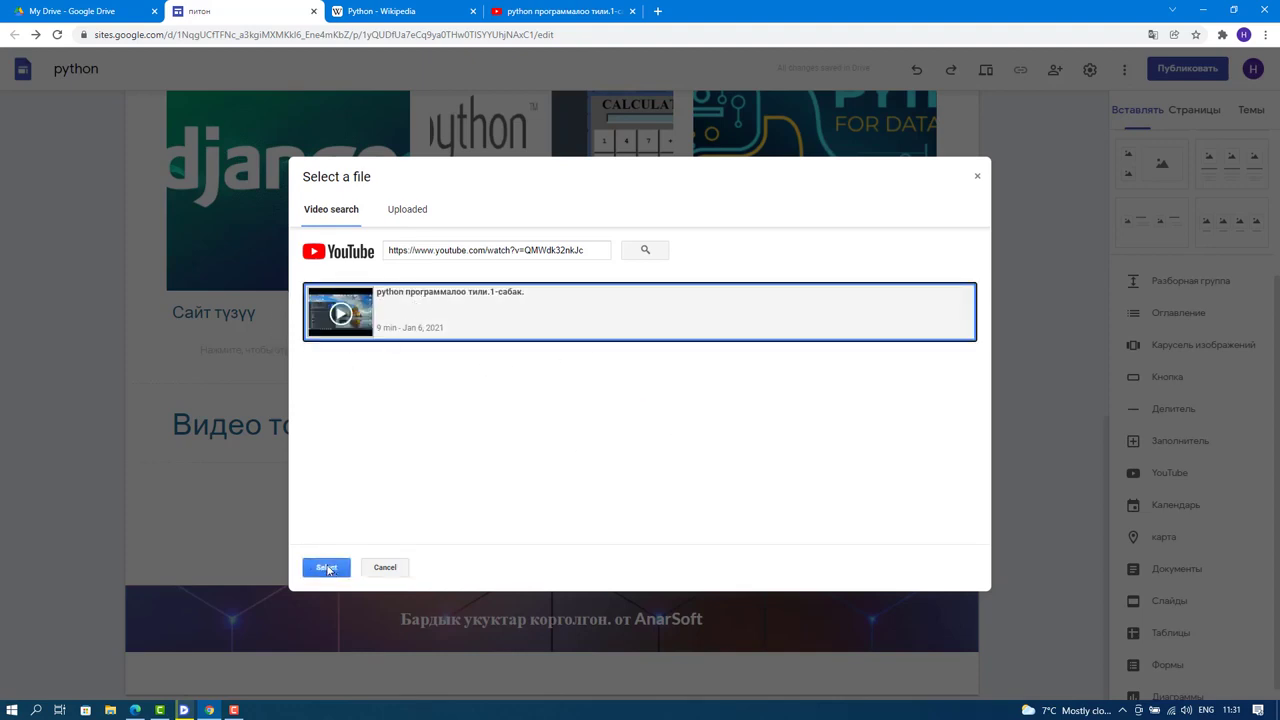
{"action": "left_click", "coordinate": [327, 568]}
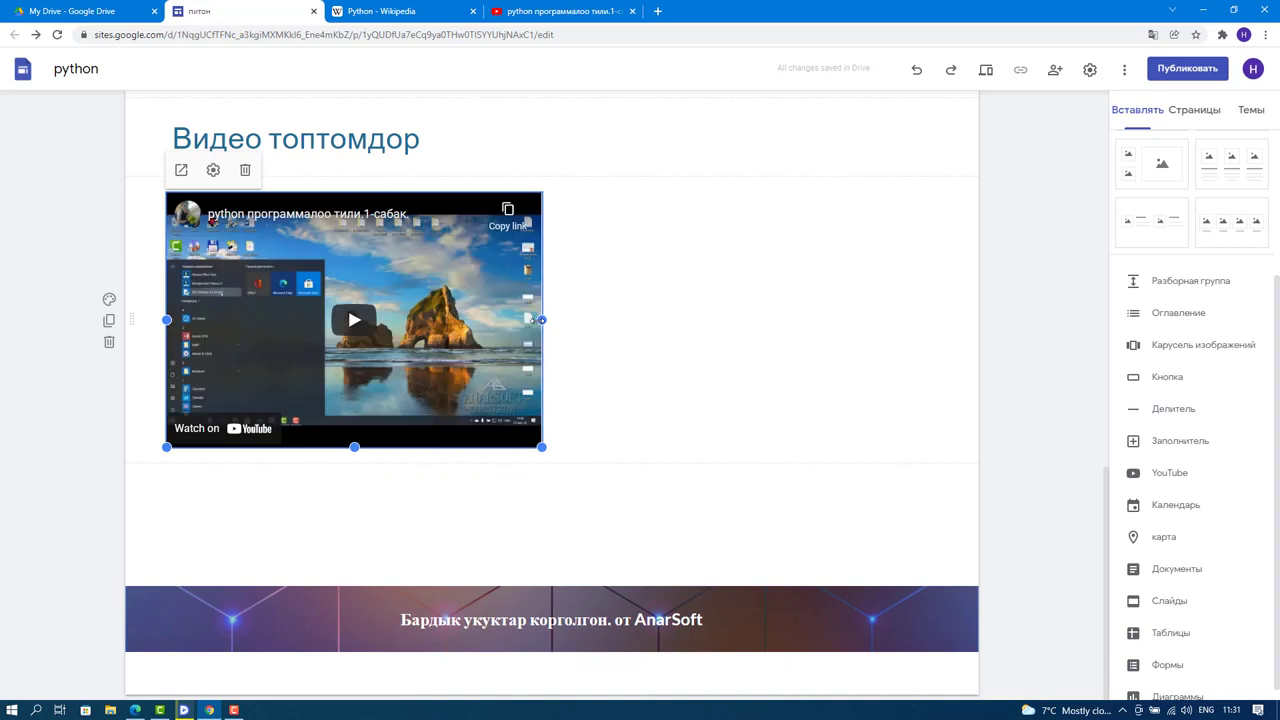
Widen the embedded video to the full content width and increase its height under the "Видео топтомдор" heading.
{"action": "left_click_drag", "start_coordinate": [541, 319], "coordinate": [938, 348]}
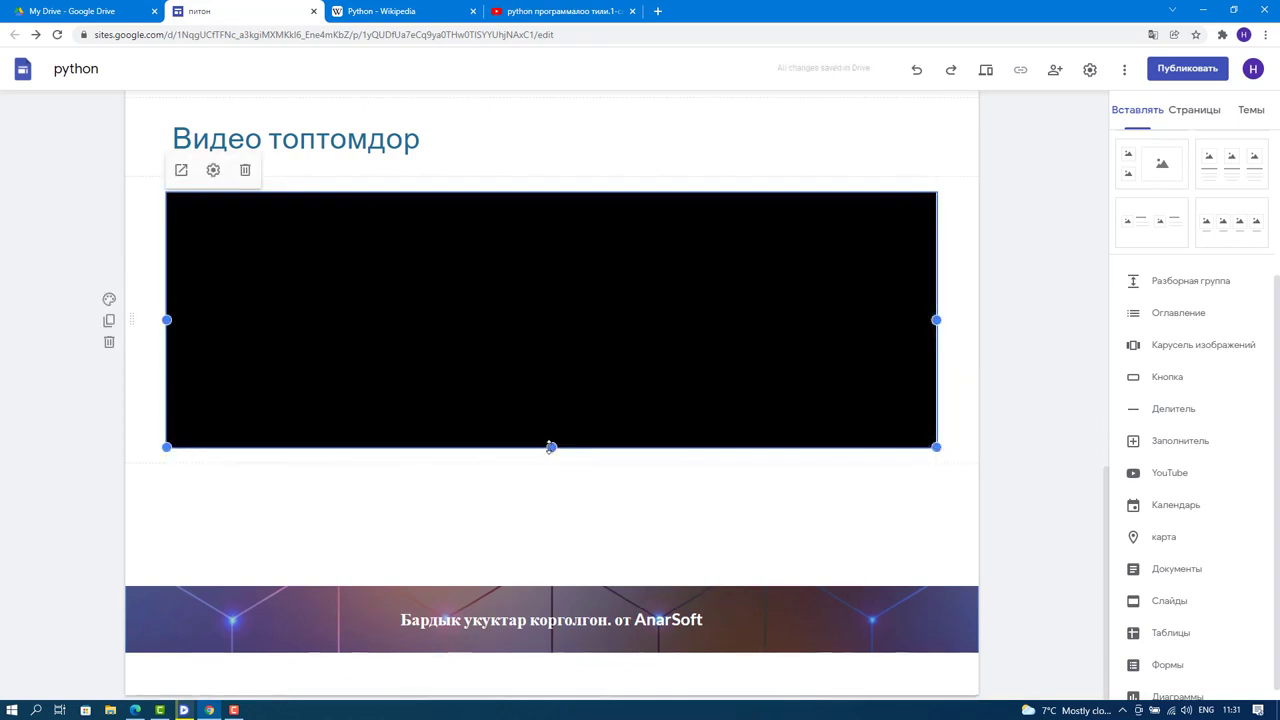
{"action": "left_click_drag", "start_coordinate": [551, 447], "coordinate": [577, 624]}
{"action": "scroll", "coordinate": [500, 480], "scroll_direction": "down", "scroll_amount": 3}
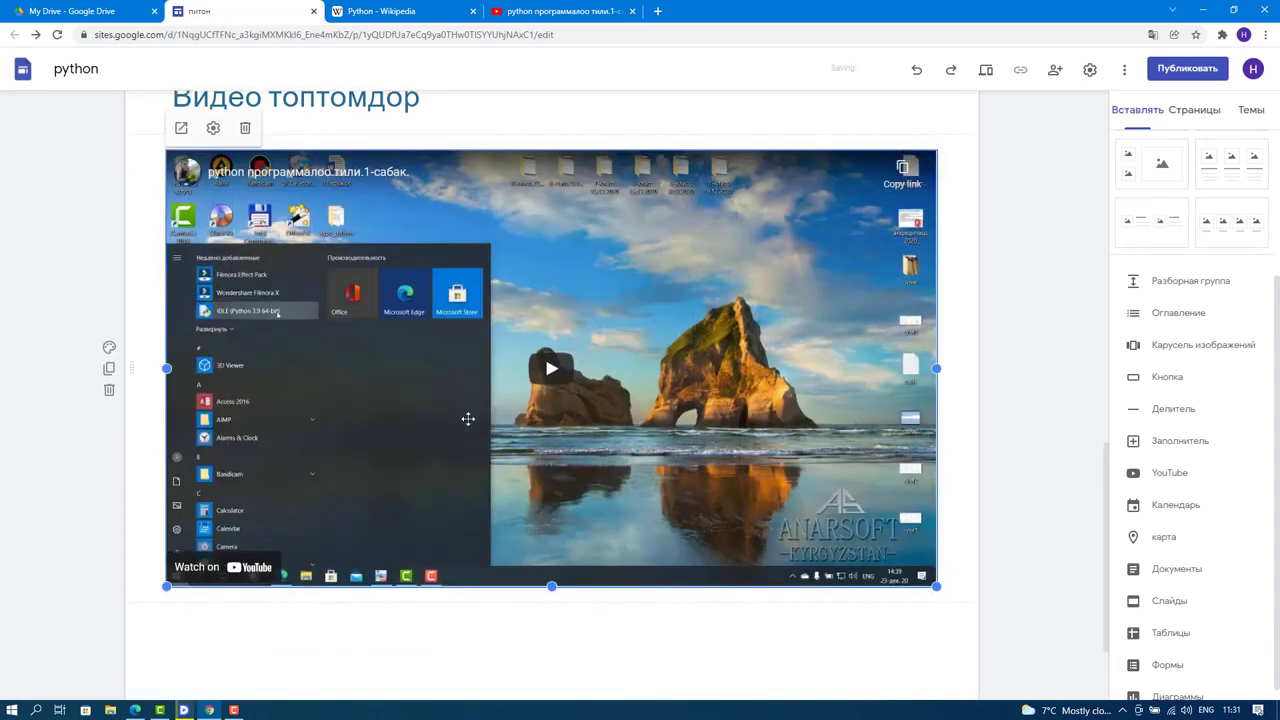
Review the page layout from the Python text through the three-column image section to the video and footer.
{"action": "scroll", "coordinate": [360, 503], "scroll_direction": "up", "scroll_amount": 10}
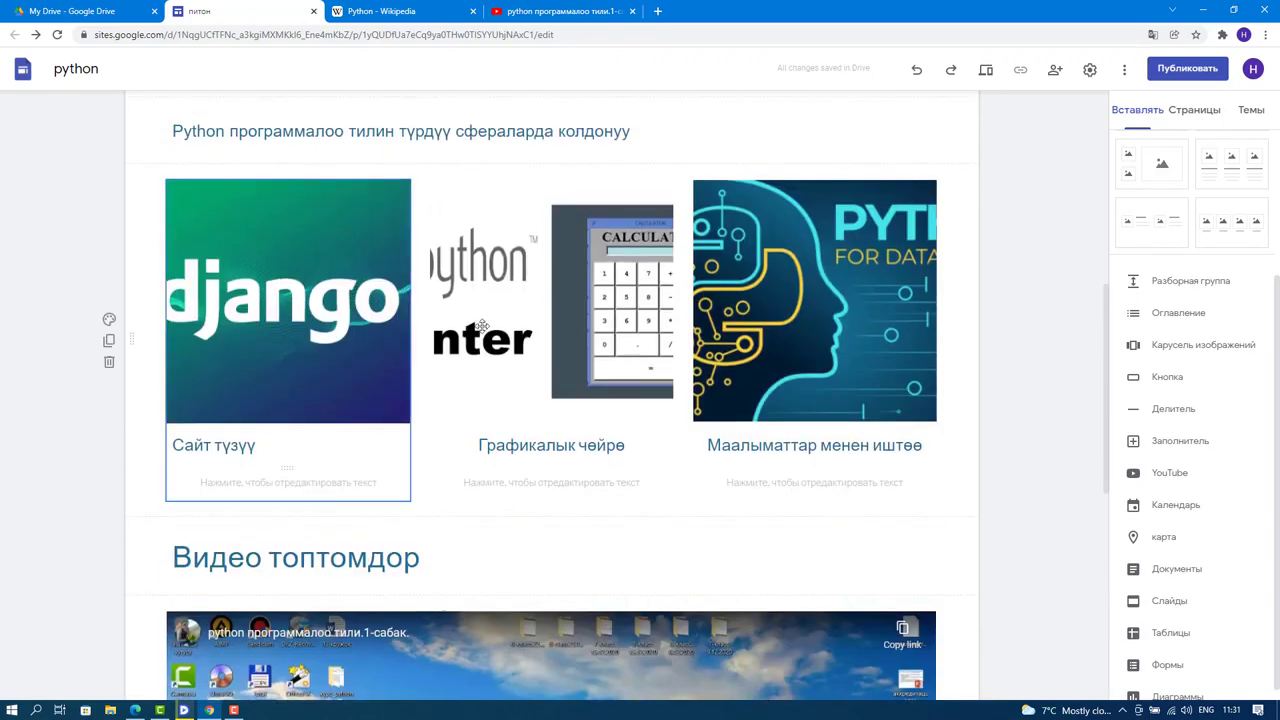
{"action": "scroll", "coordinate": [489, 228], "scroll_direction": "down", "scroll_amount": 6}
{"action": "scroll", "coordinate": [489, 228], "scroll_direction": "down", "scroll_amount": 5}
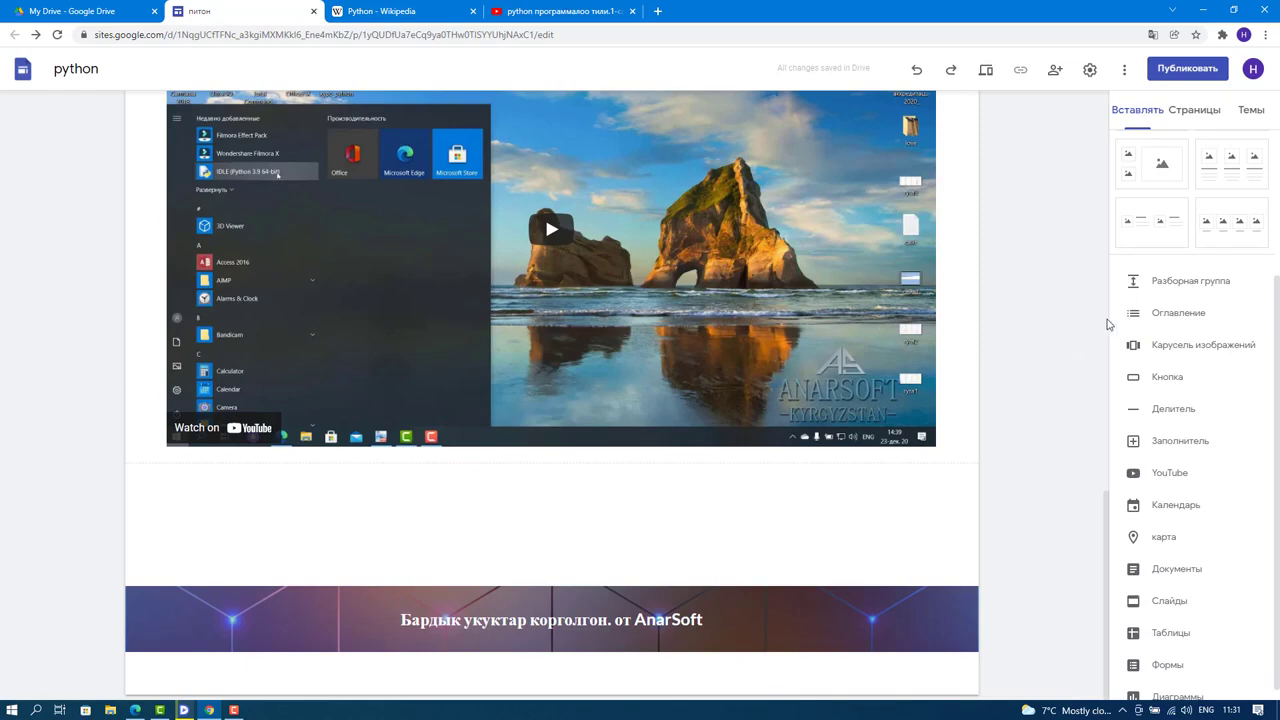
{"action": "scroll", "coordinate": [634, 360], "scroll_direction": "up", "scroll_amount": 6}
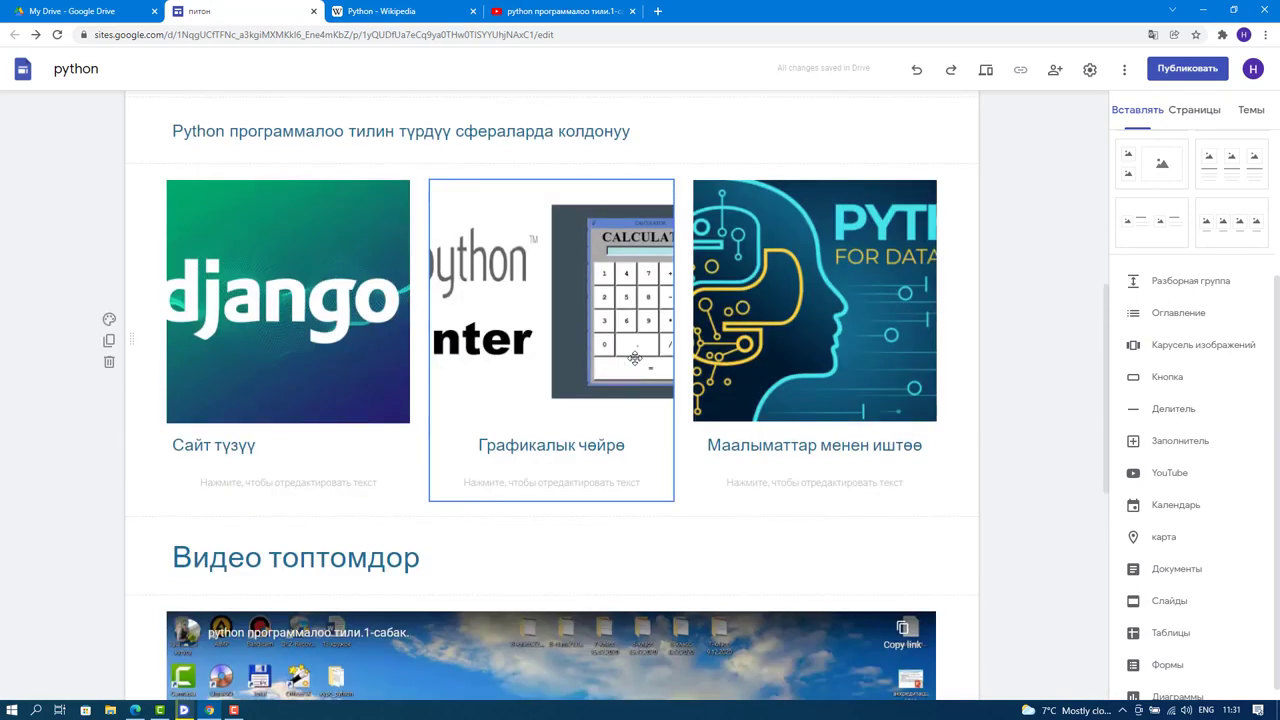
{"action": "scroll", "coordinate": [634, 358], "scroll_direction": "up", "scroll_amount": 3}
{"action": "scroll", "coordinate": [605, 331], "scroll_direction": "down", "scroll_amount": 7}
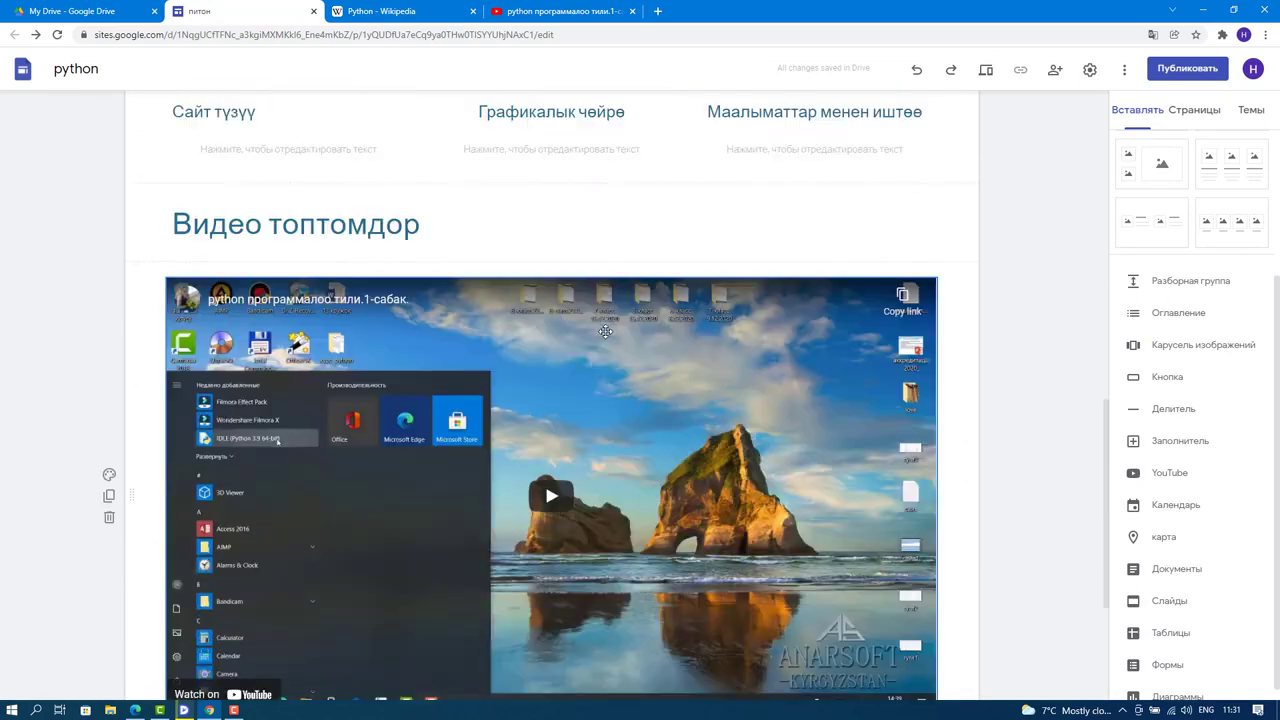
{"action": "scroll", "coordinate": [605, 331], "scroll_direction": "up", "scroll_amount": 6}
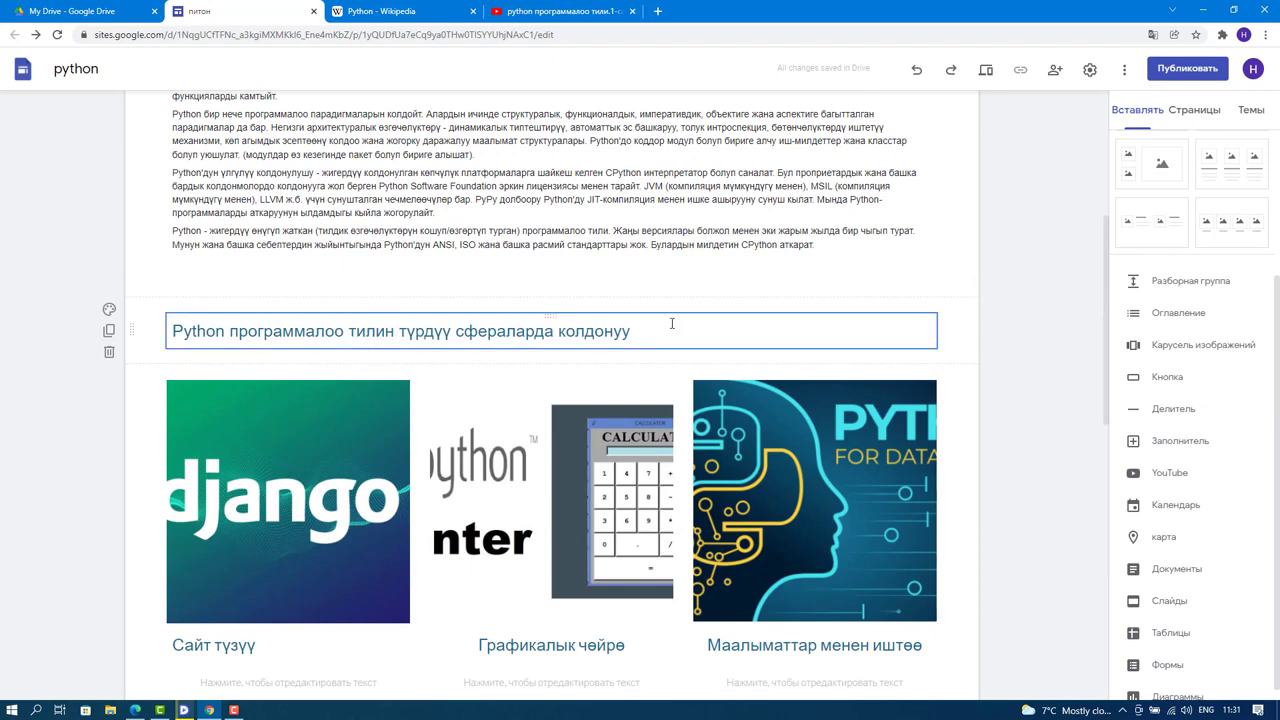
{"action": "scroll", "coordinate": [672, 323], "scroll_direction": "down", "scroll_amount": 4}
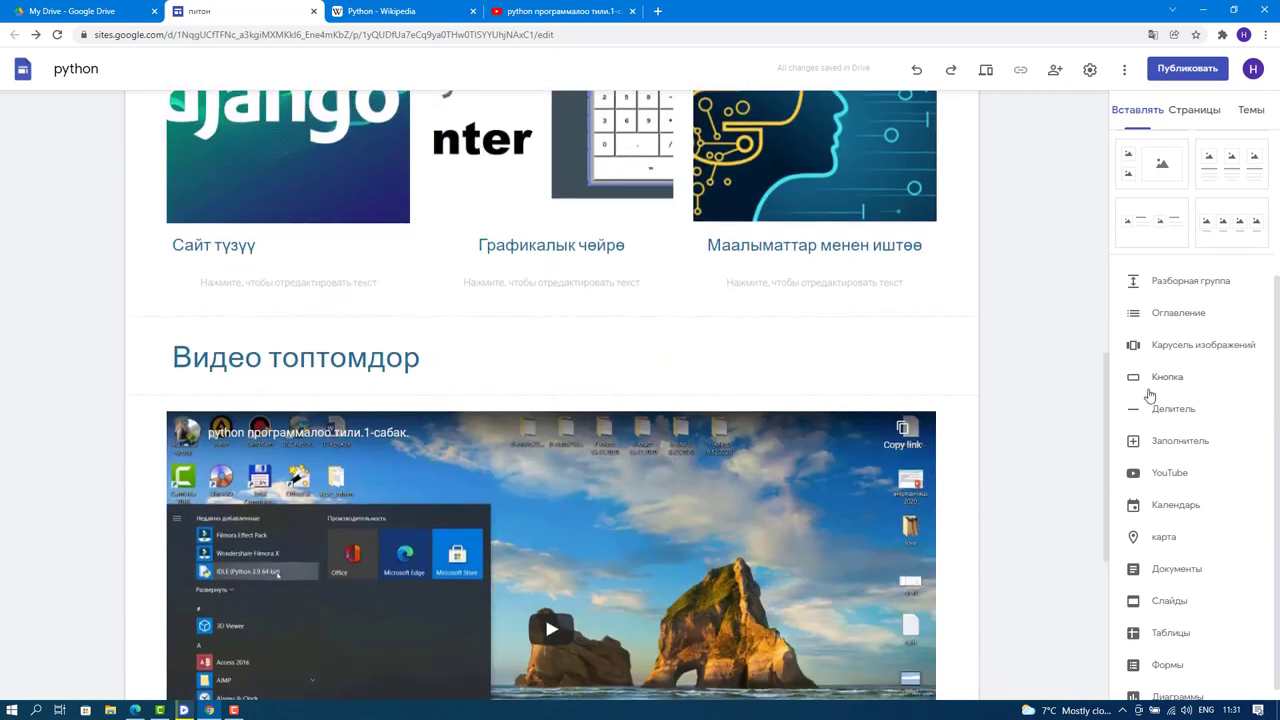
{"action": "scroll", "coordinate": [1165, 410], "scroll_direction": "down", "scroll_amount": 1}
{"action": "scroll", "coordinate": [1160, 412], "scroll_direction": "down", "scroll_amount": 4}
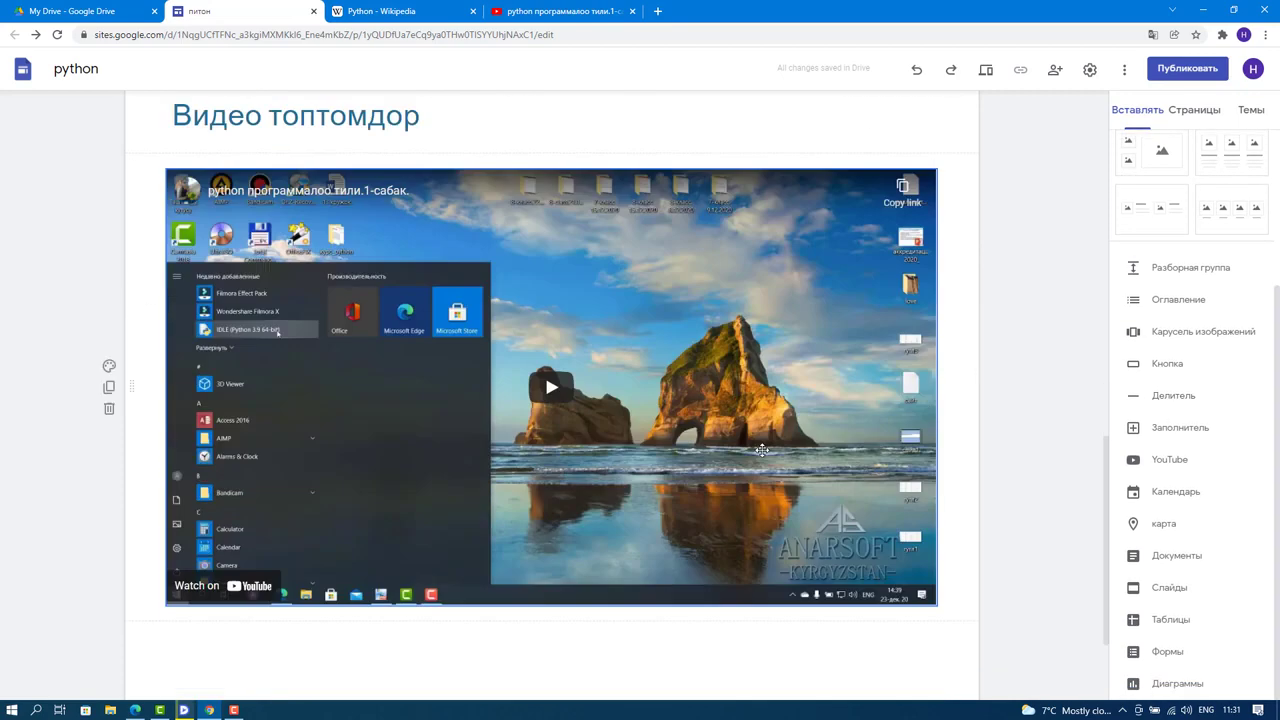
Insert a divider below the embedded video and try to move it down towards the footer.
{"action": "left_click", "coordinate": [1168, 400]}
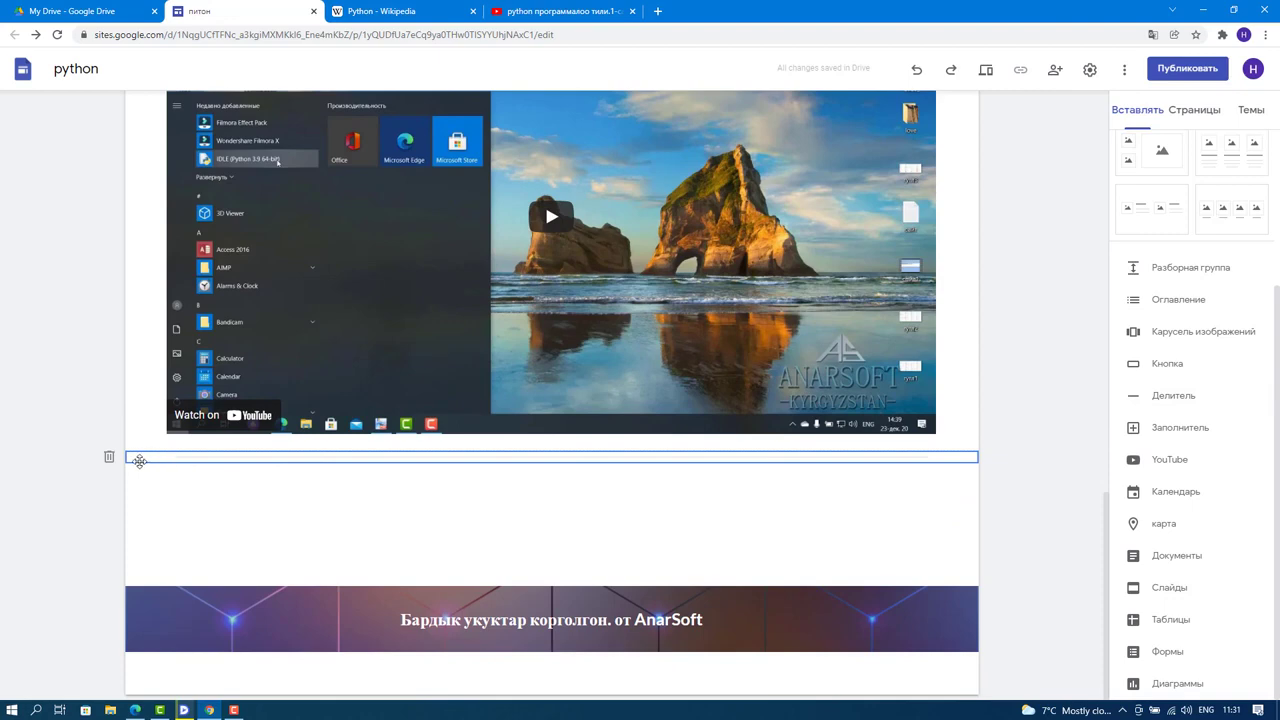
{"action": "left_click_drag", "start_coordinate": [131, 456], "coordinate": [126, 545]}
{"action": "scroll", "coordinate": [334, 480], "scroll_direction": "down", "scroll_amount": 7}
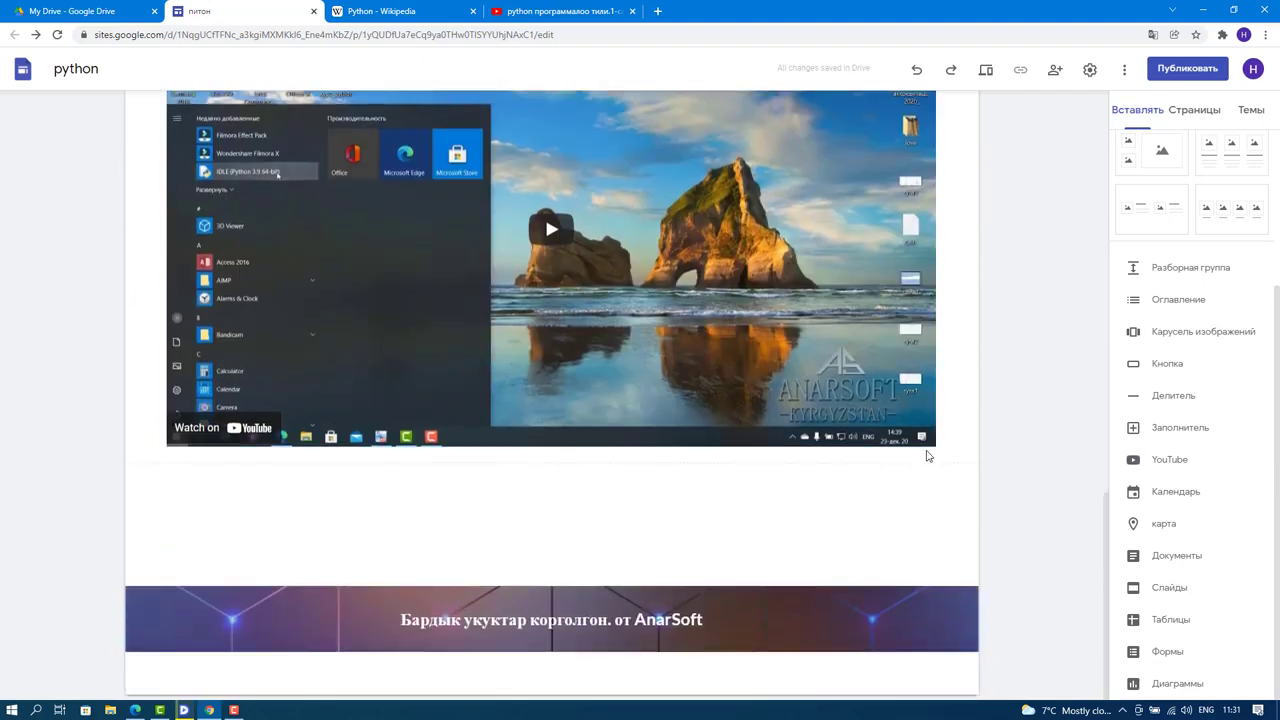
Insert a divider below the embedded video and another one below the Python description text.
{"action": "left_click", "coordinate": [1166, 397]}
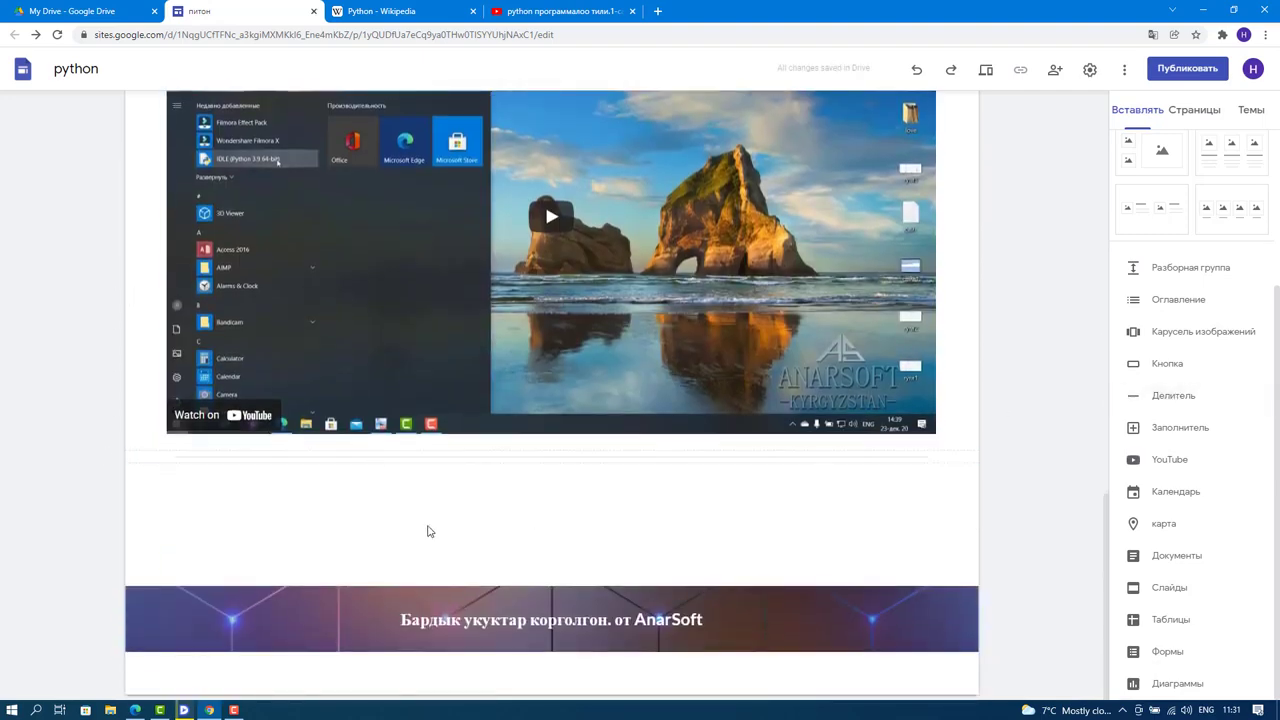
{"action": "scroll", "coordinate": [427, 531], "scroll_direction": "up", "scroll_amount": 10}
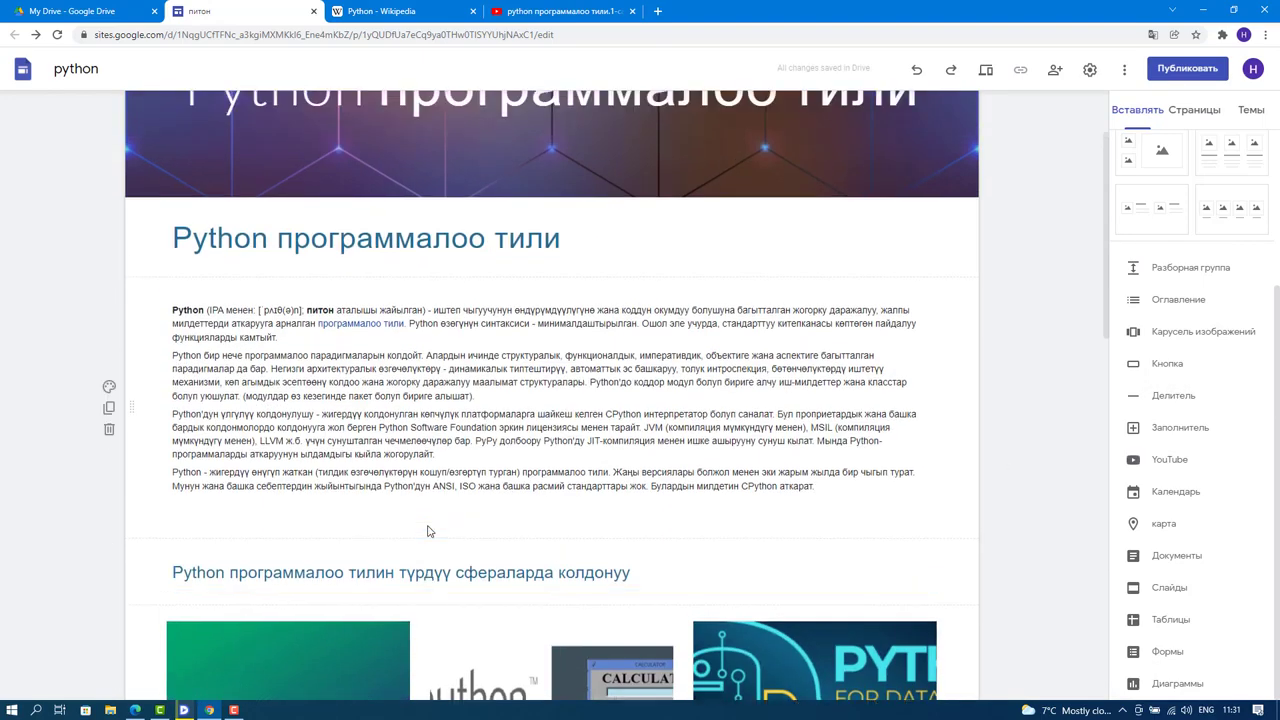
{"action": "scroll", "coordinate": [427, 531], "scroll_direction": "up", "scroll_amount": 3}
{"action": "scroll", "coordinate": [413, 503], "scroll_direction": "down", "scroll_amount": 12}
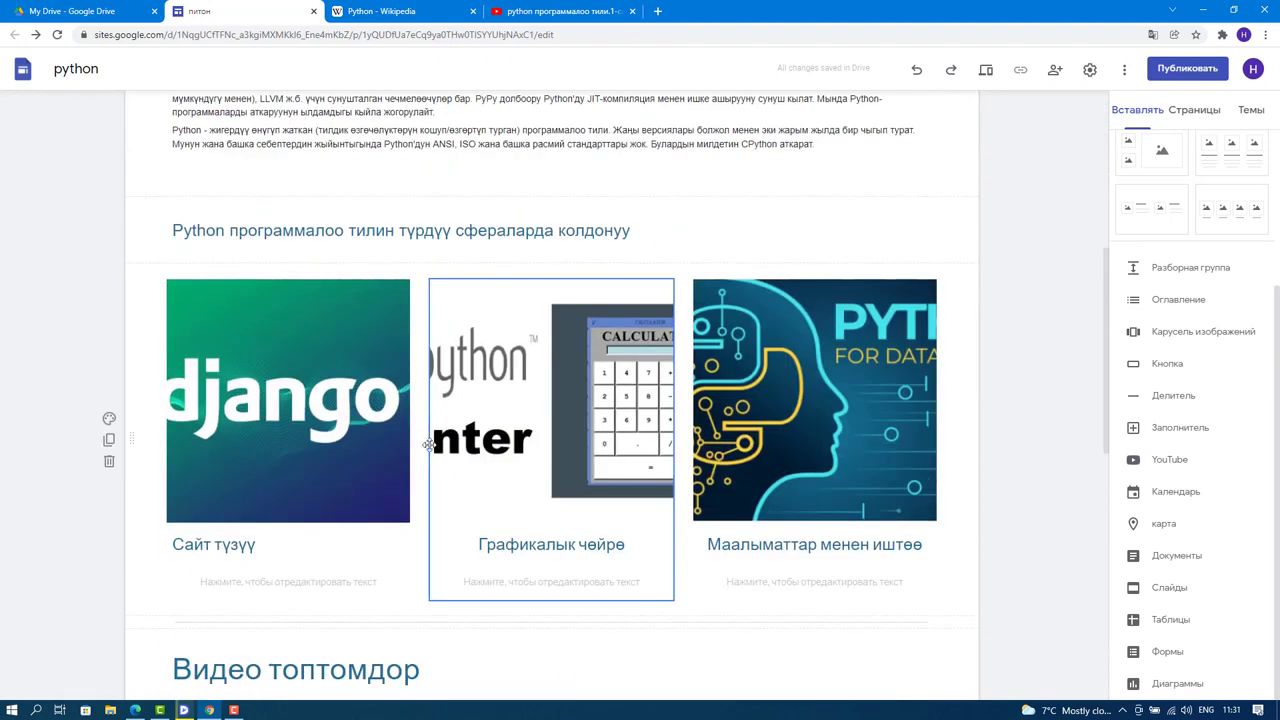
{"action": "scroll", "coordinate": [430, 444], "scroll_direction": "up", "scroll_amount": 7}
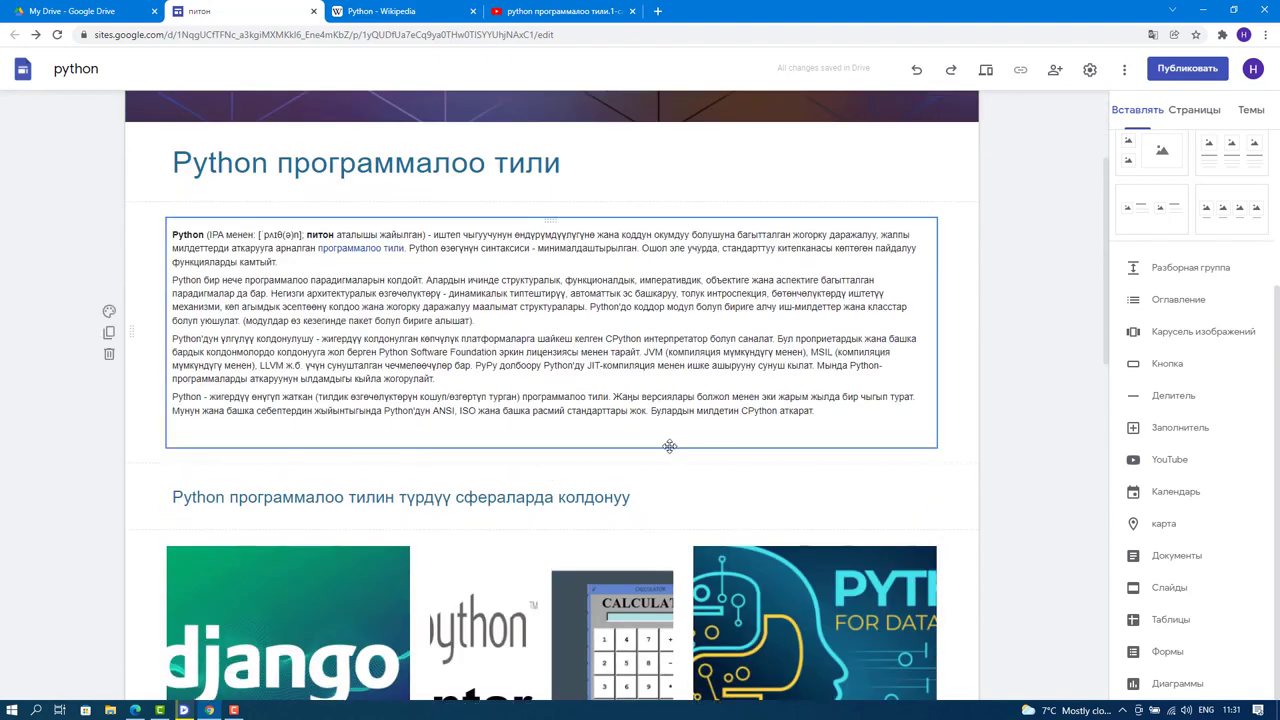
{"action": "left_click", "coordinate": [673, 449]}
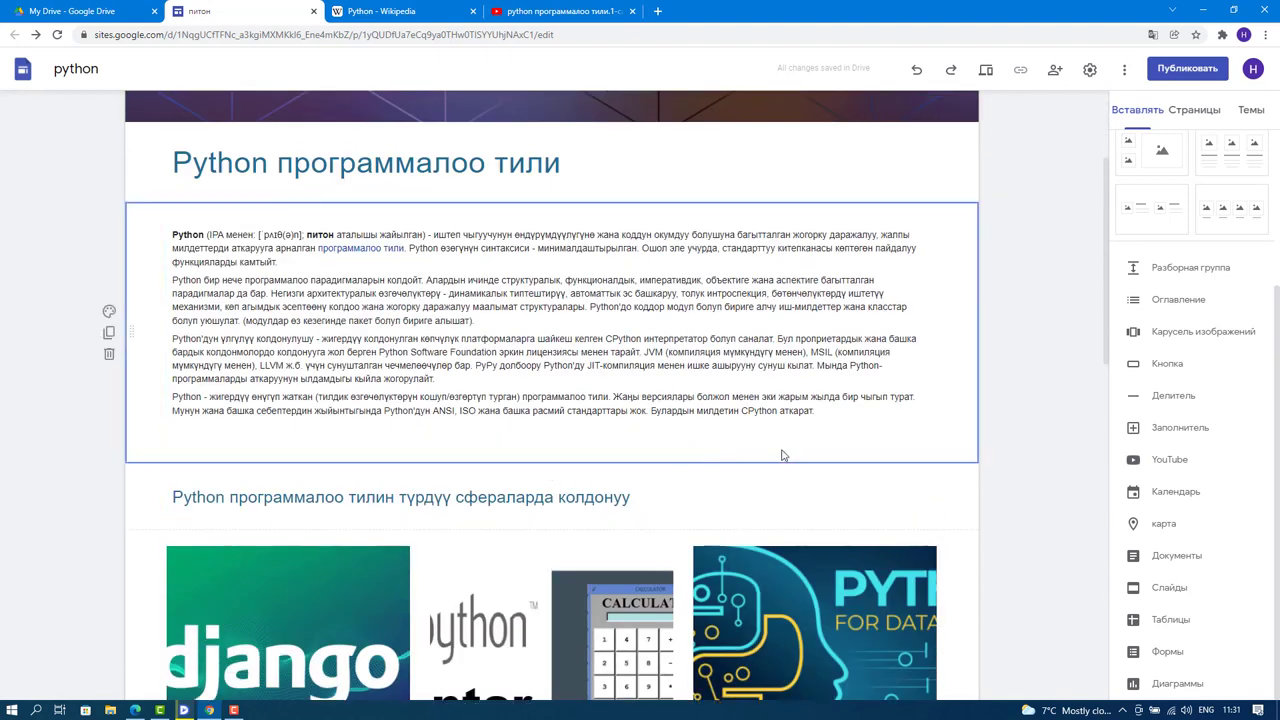
{"action": "left_click", "coordinate": [1173, 396]}
Review the whole page from the header and Python text through the image section and video to the footer, checking the dividers.
{"action": "scroll", "coordinate": [879, 514], "scroll_direction": "up", "scroll_amount": 3}
{"action": "scroll", "coordinate": [879, 514], "scroll_direction": "up", "scroll_amount": 3}
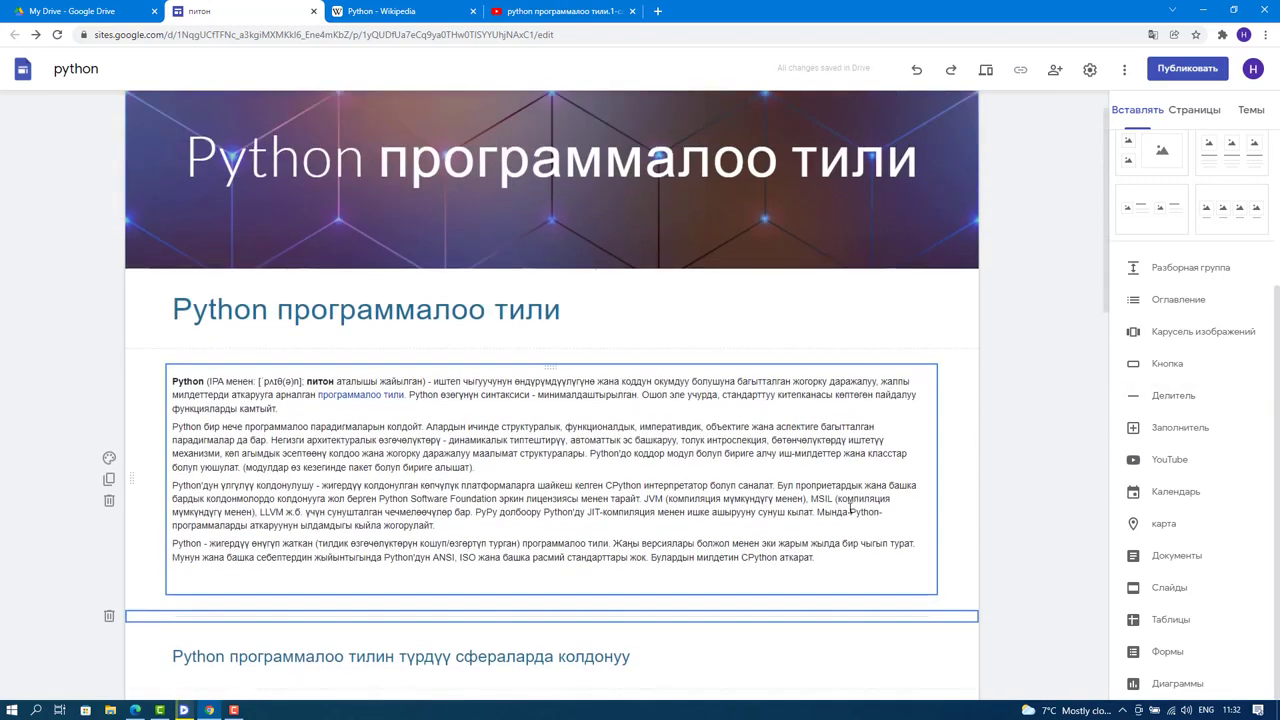
{"action": "scroll", "coordinate": [293, 409], "scroll_direction": "down", "scroll_amount": 2}
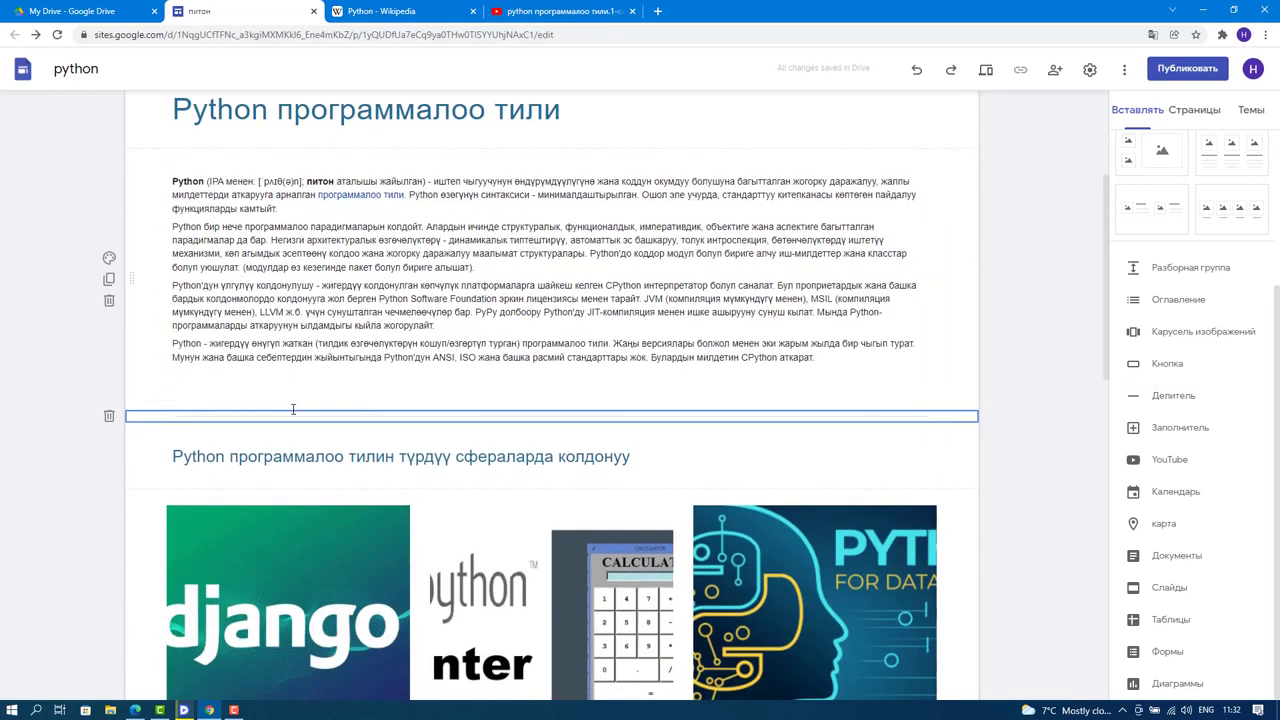
{"action": "scroll", "coordinate": [583, 360], "scroll_direction": "down", "scroll_amount": 3}
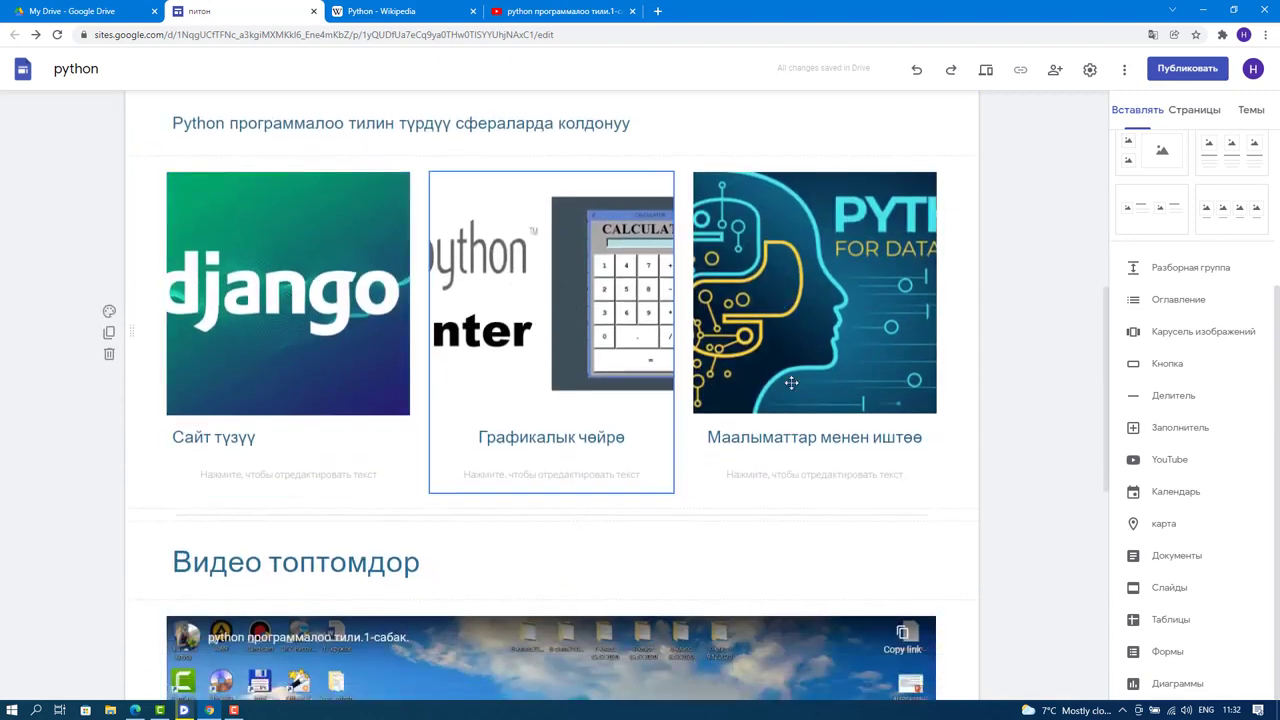
{"action": "scroll", "coordinate": [600, 350], "scroll_direction": "down", "scroll_amount": 3}
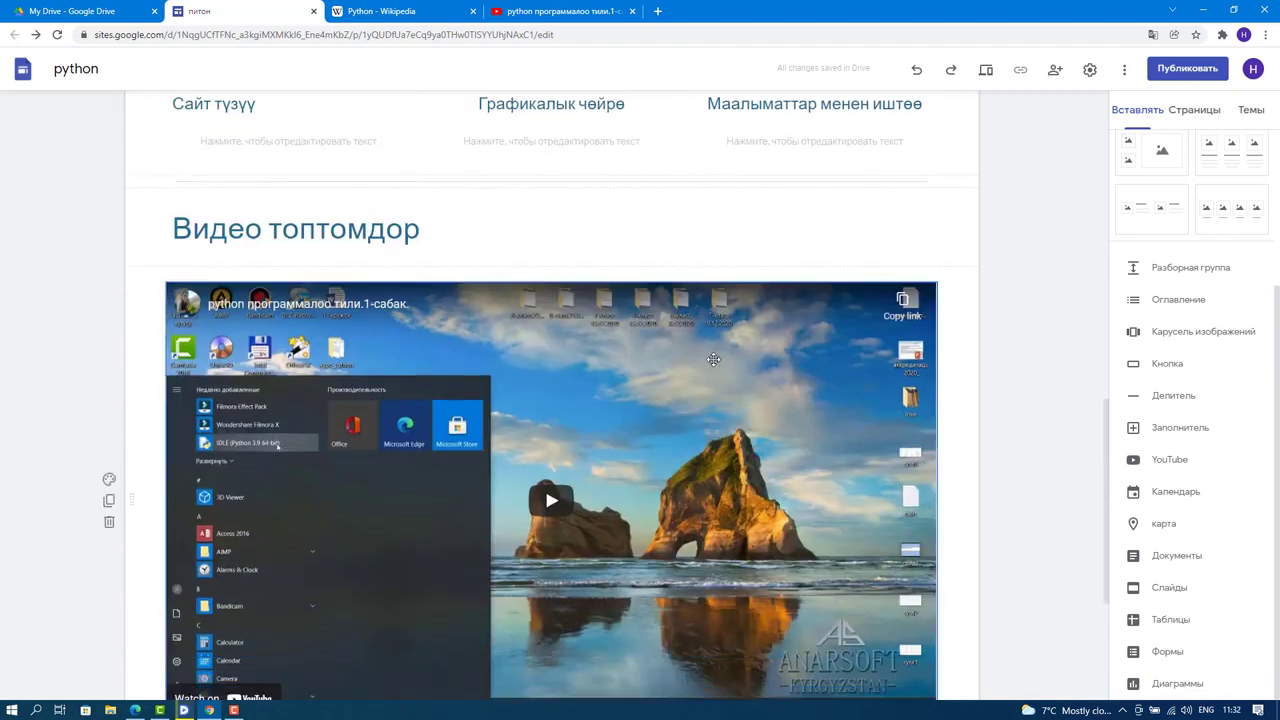
{"action": "scroll", "coordinate": [713, 359], "scroll_direction": "down", "scroll_amount": 3}
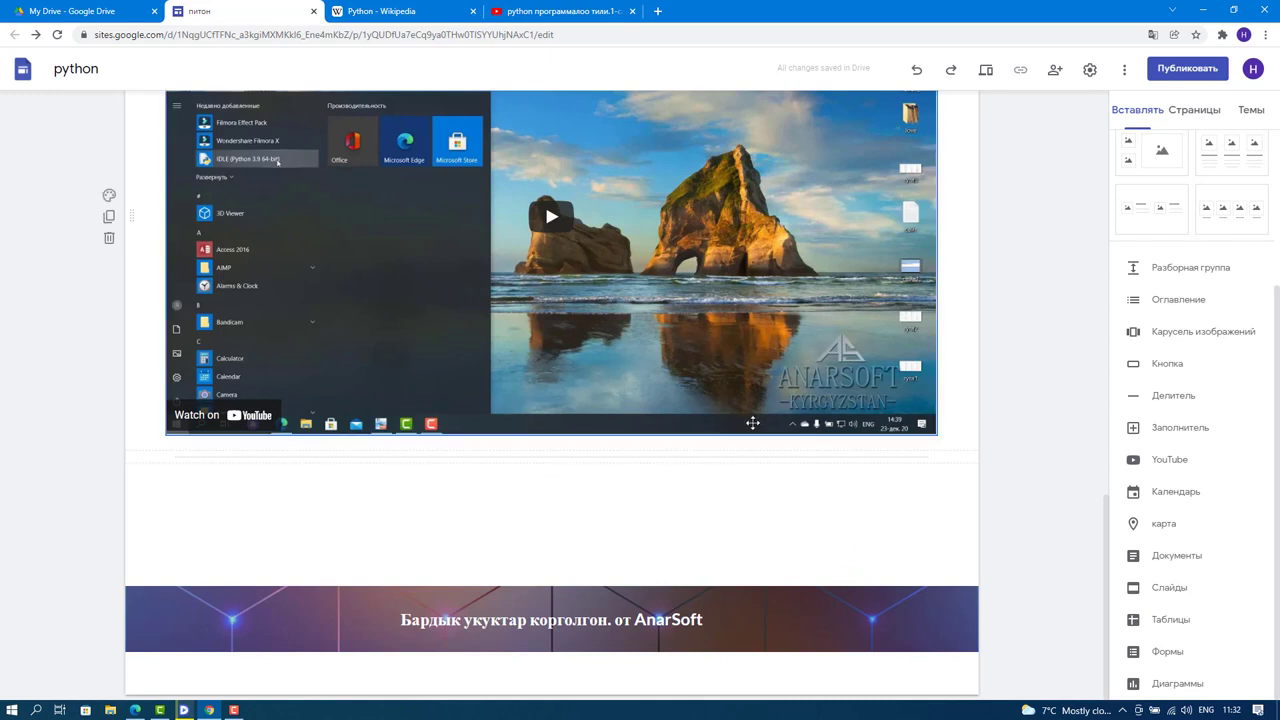
{"action": "scroll", "coordinate": [1101, 377], "scroll_direction": "up", "scroll_amount": 3}
{"action": "scroll", "coordinate": [1150, 265], "scroll_direction": "up", "scroll_amount": 2}
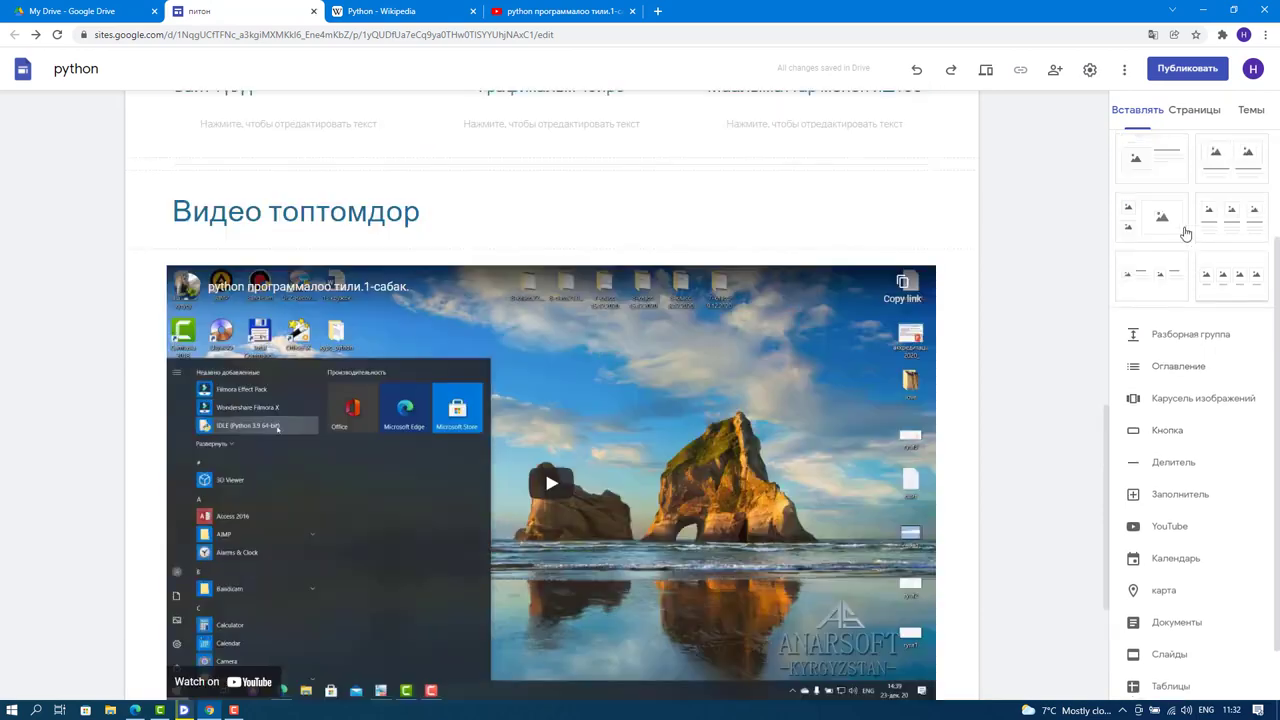
{"action": "scroll", "coordinate": [1186, 232], "scroll_direction": "down", "scroll_amount": 3}
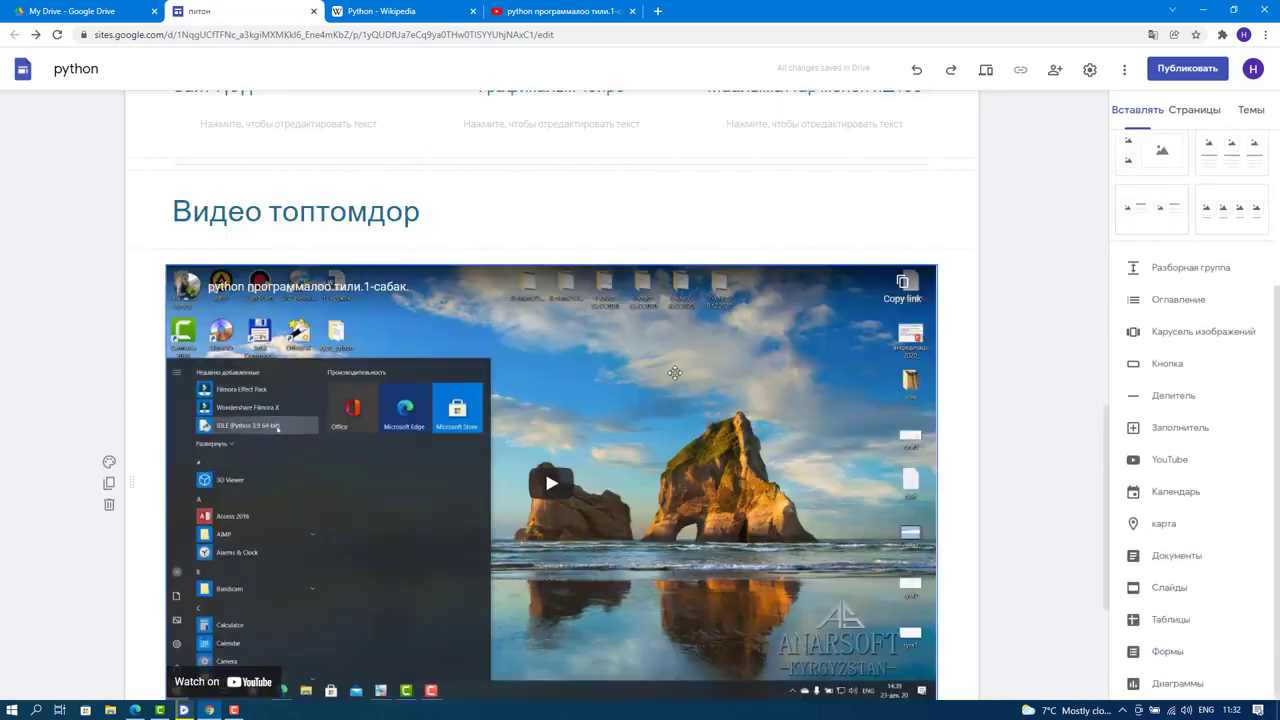
{"action": "scroll", "coordinate": [1135, 345], "scroll_direction": "down", "scroll_amount": 1}
{"action": "scroll", "coordinate": [588, 395], "scroll_direction": "down", "scroll_amount": 2}
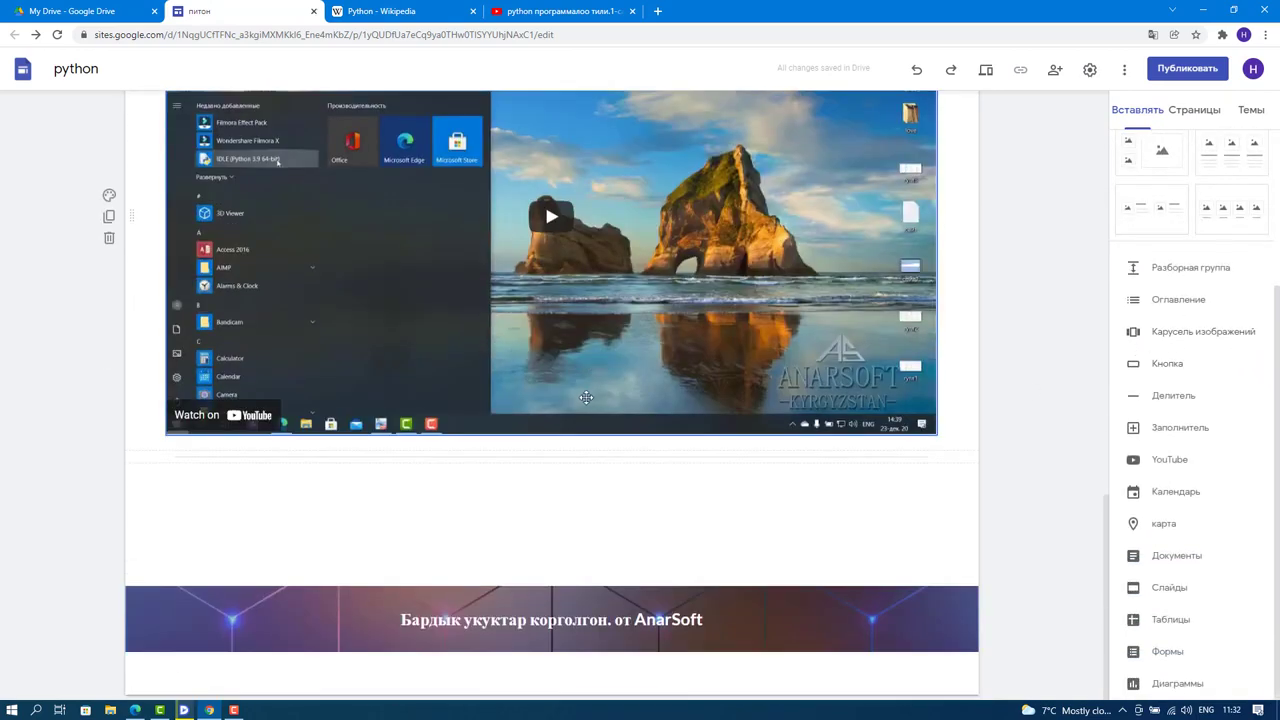
{"action": "scroll", "coordinate": [585, 400], "scroll_direction": "up", "scroll_amount": 15}
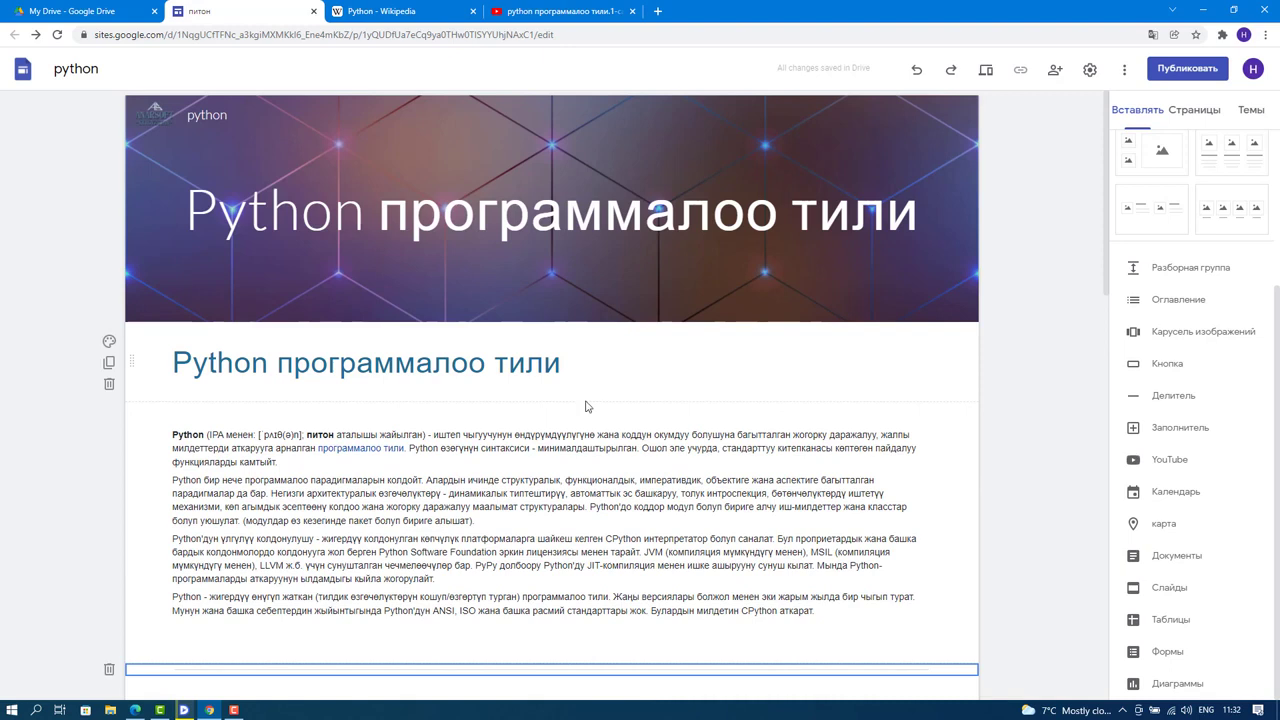
Add a new page named "Django" to the site.
{"action": "left_click", "coordinate": [1195, 112]}
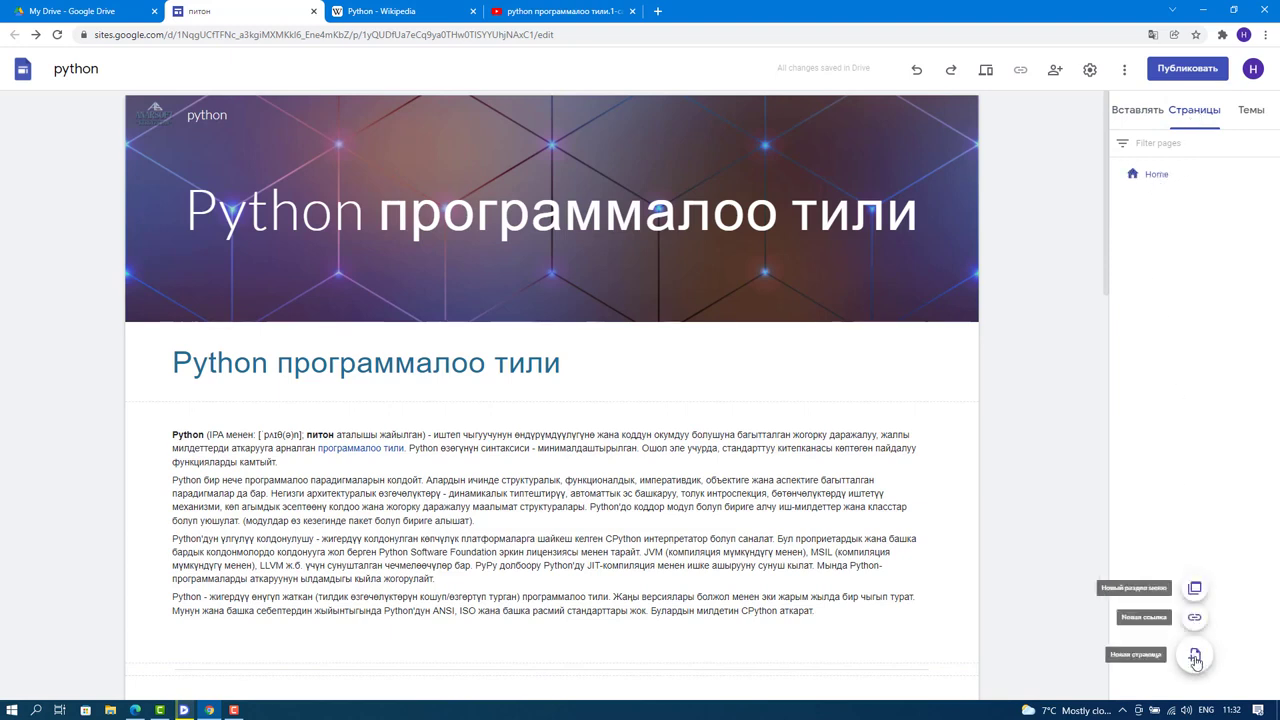
{"action": "left_click", "coordinate": [1195, 656]}
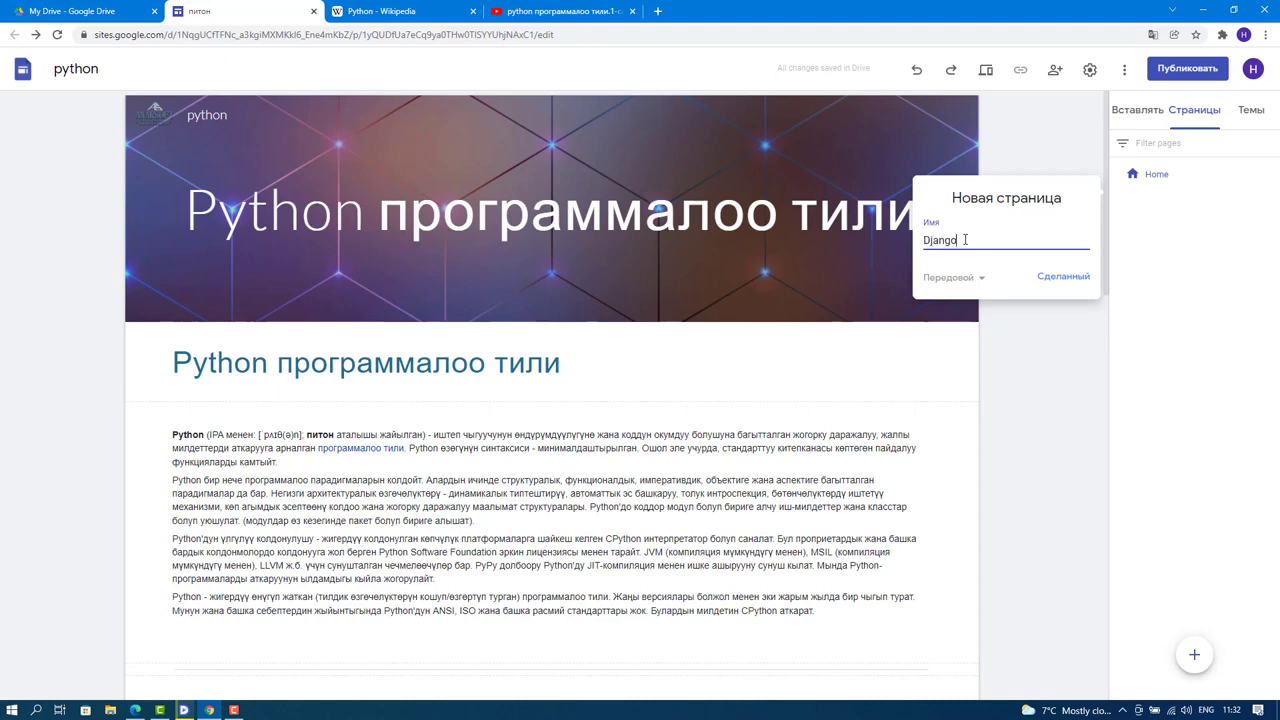
{"action": "left_click", "coordinate": [1038, 277]}
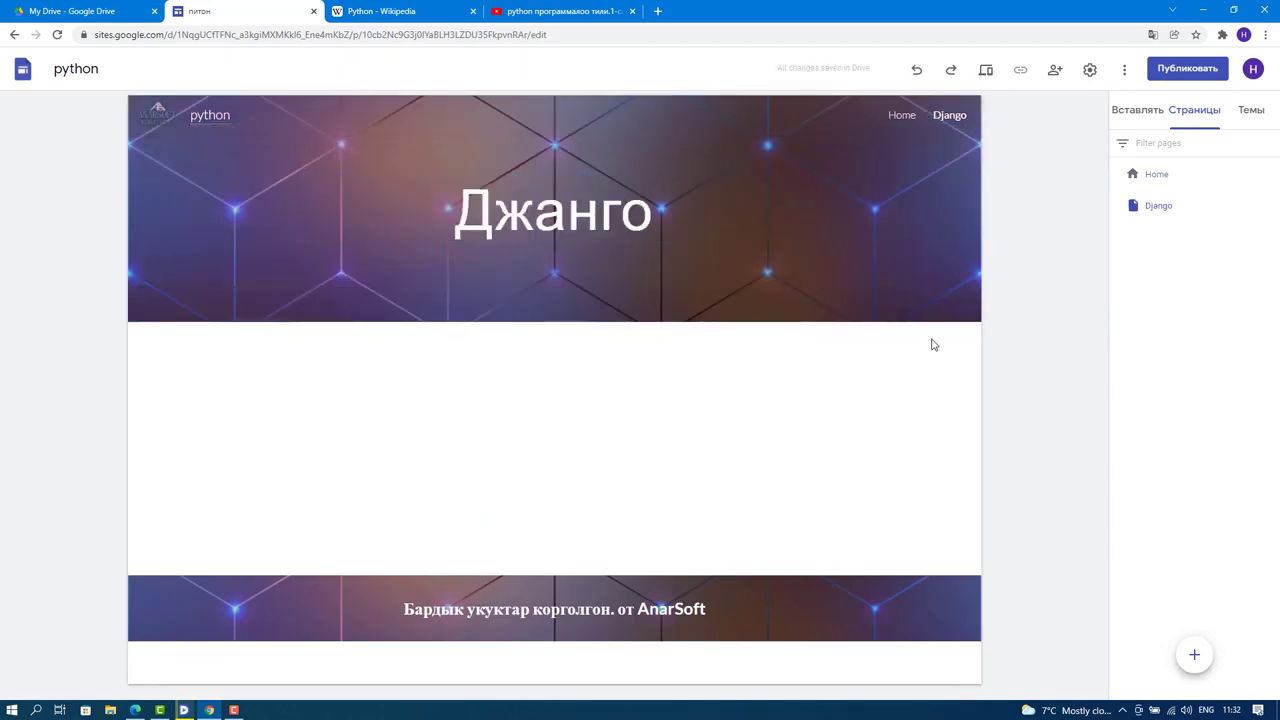
Add a new page named "Tkinter" to the site after the Django page.
{"action": "mouse_move", "coordinate": [1185, 660]}
{"action": "left_click", "coordinate": [1195, 588]}
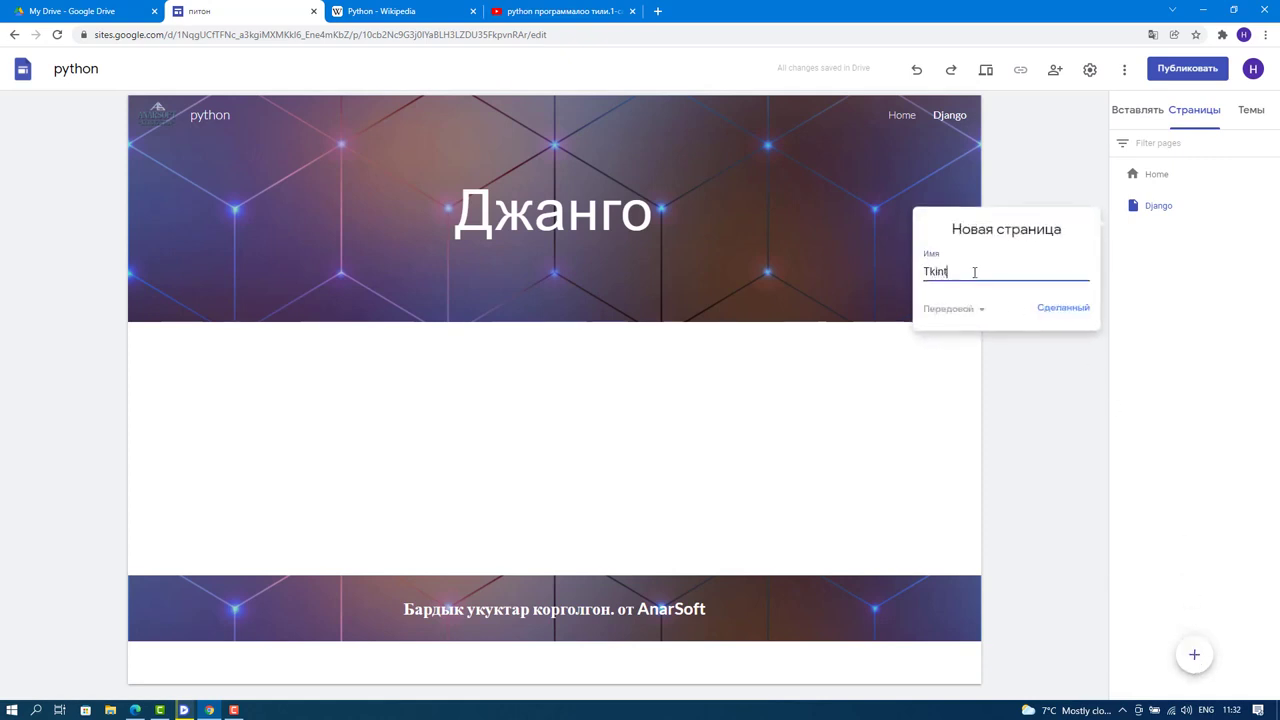
{"action": "left_click", "coordinate": [1062, 309]}
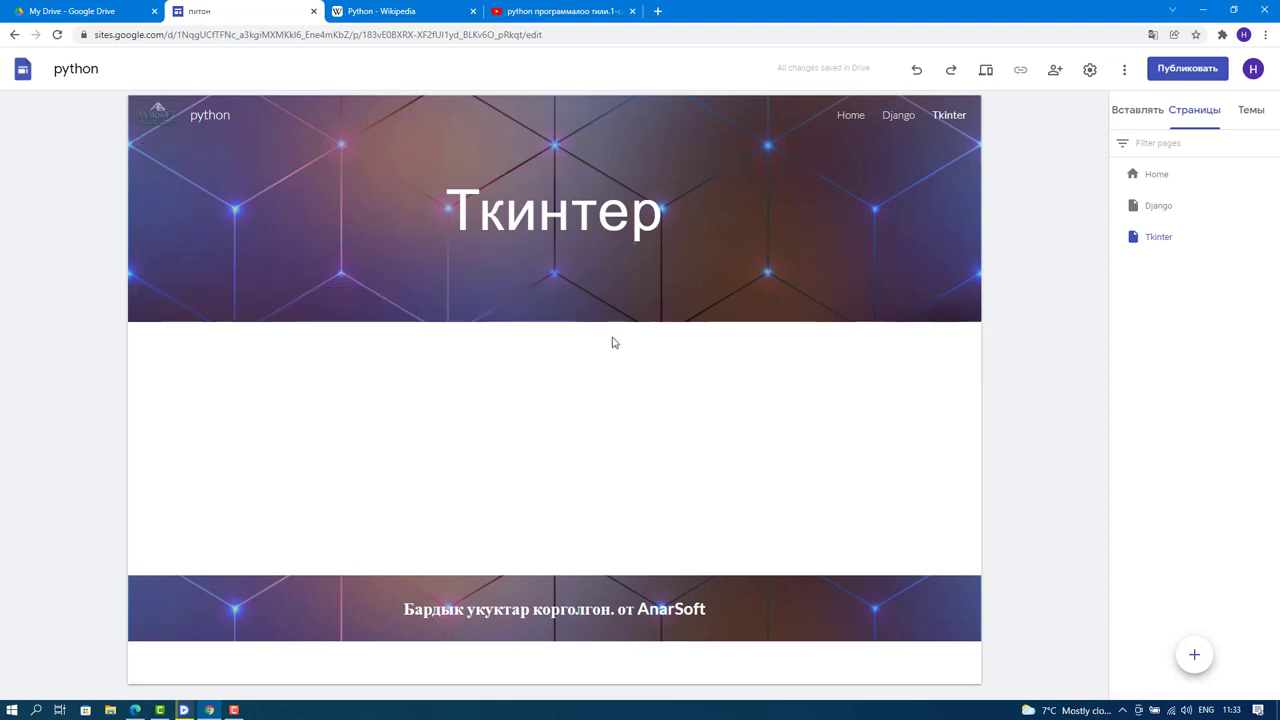
Add a new page named "Turtle" to the site after the Tkinter page.
{"action": "mouse_move", "coordinate": [1195, 640]}
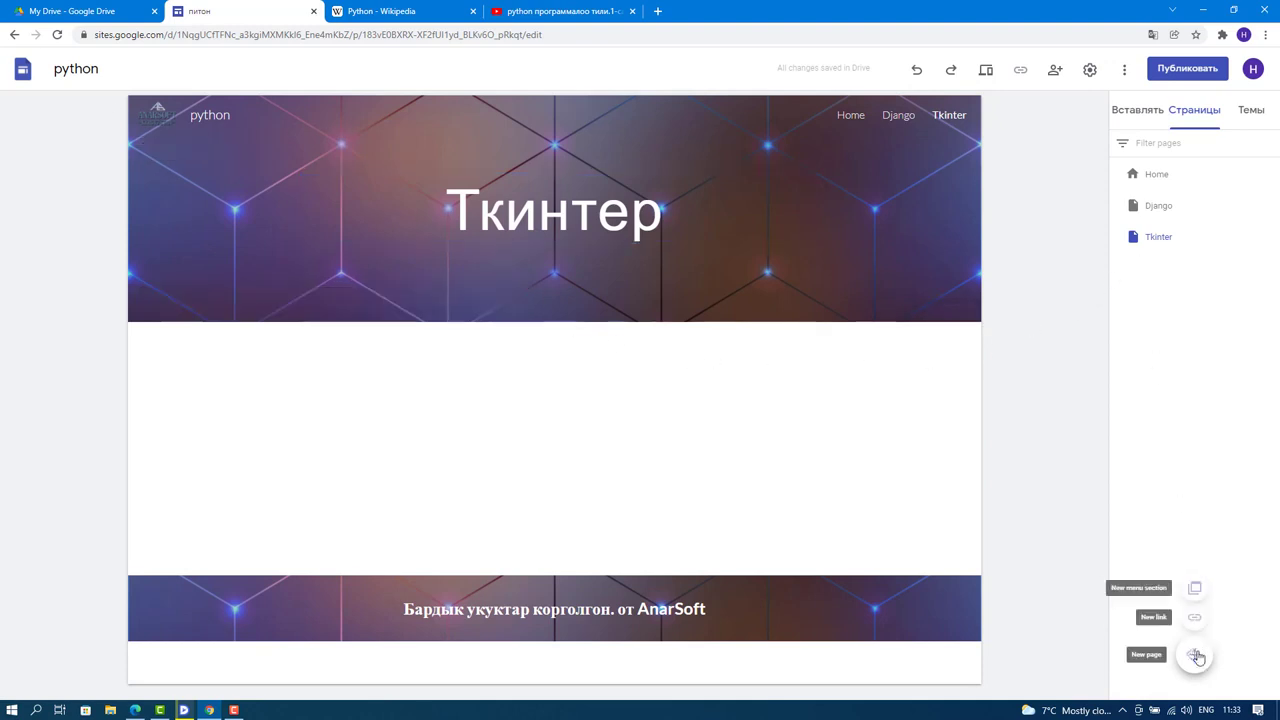
{"action": "left_click", "coordinate": [1194, 588]}
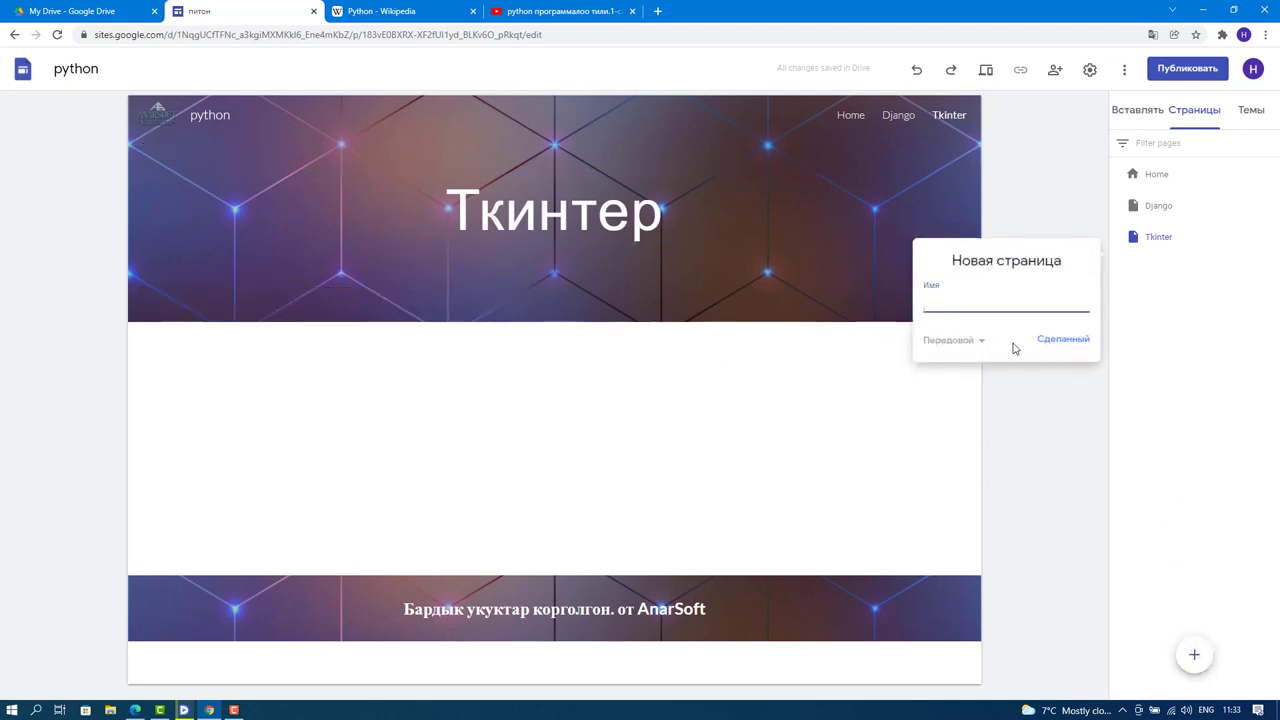
{"action": "type", "text": "Turtle"}
{"action": "left_click", "coordinate": [1066, 340]}
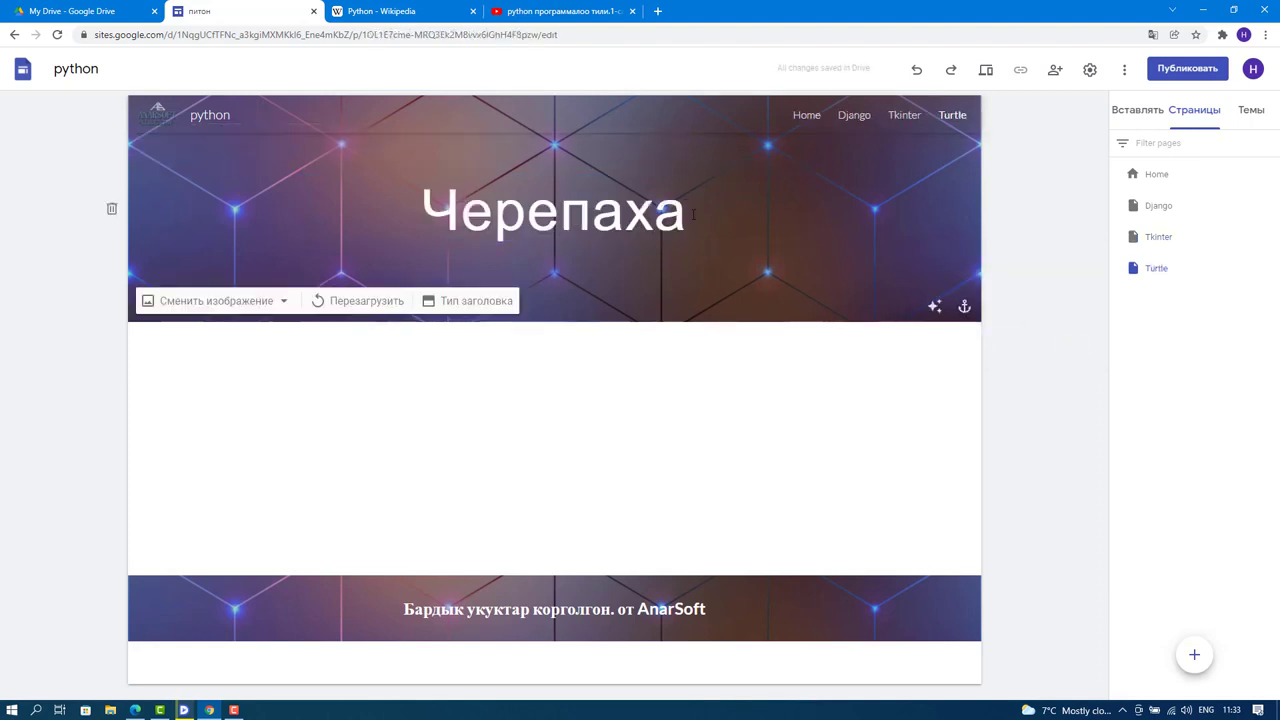
Add a new page named "Маселелер" and move it to the end of the page list, after Turtle.
{"action": "left_click", "coordinate": [854, 115]}
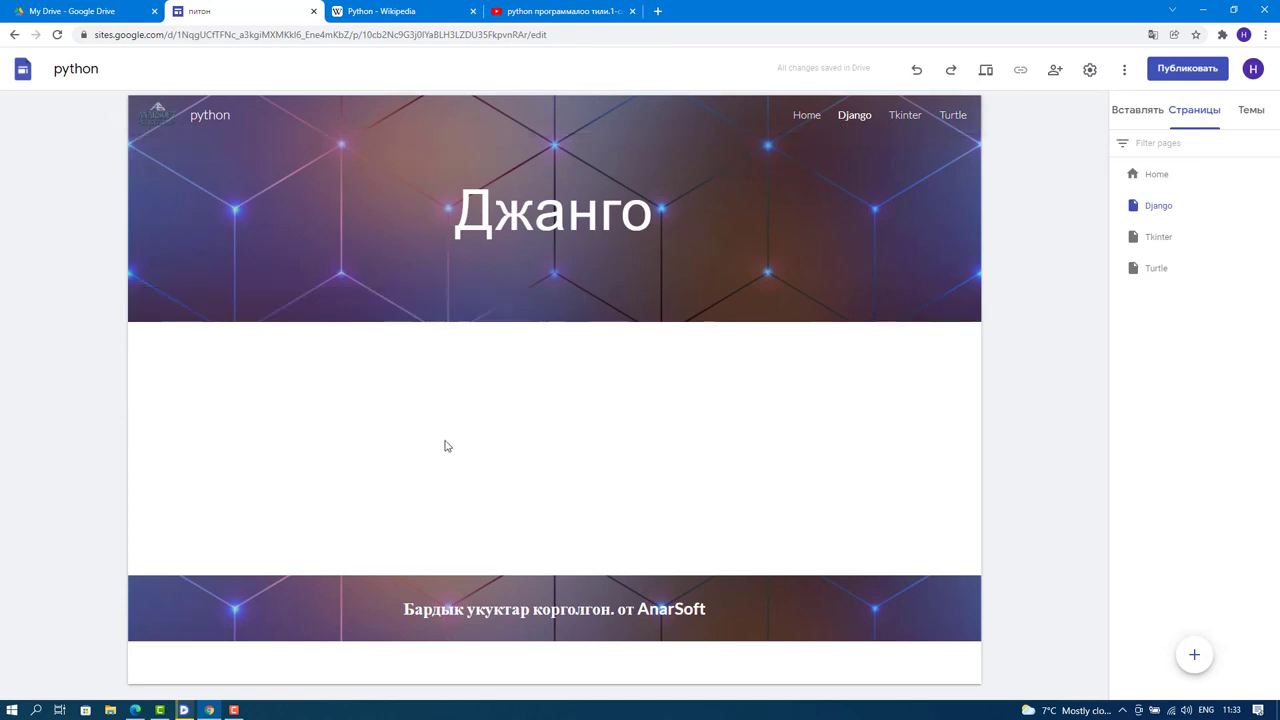
{"action": "left_click", "coordinate": [1122, 113]}
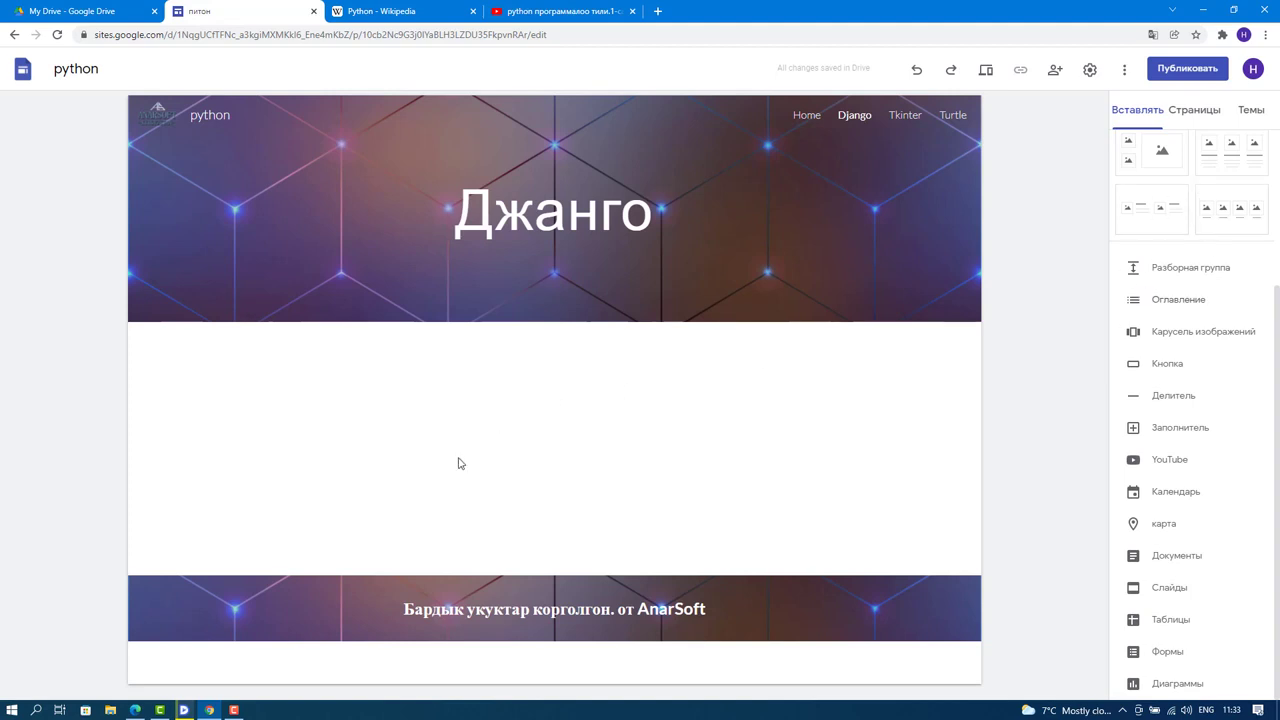
{"action": "left_click", "coordinate": [1190, 108]}
{"action": "mouse_move", "coordinate": [1194, 652]}
{"action": "left_click", "coordinate": [1195, 588]}
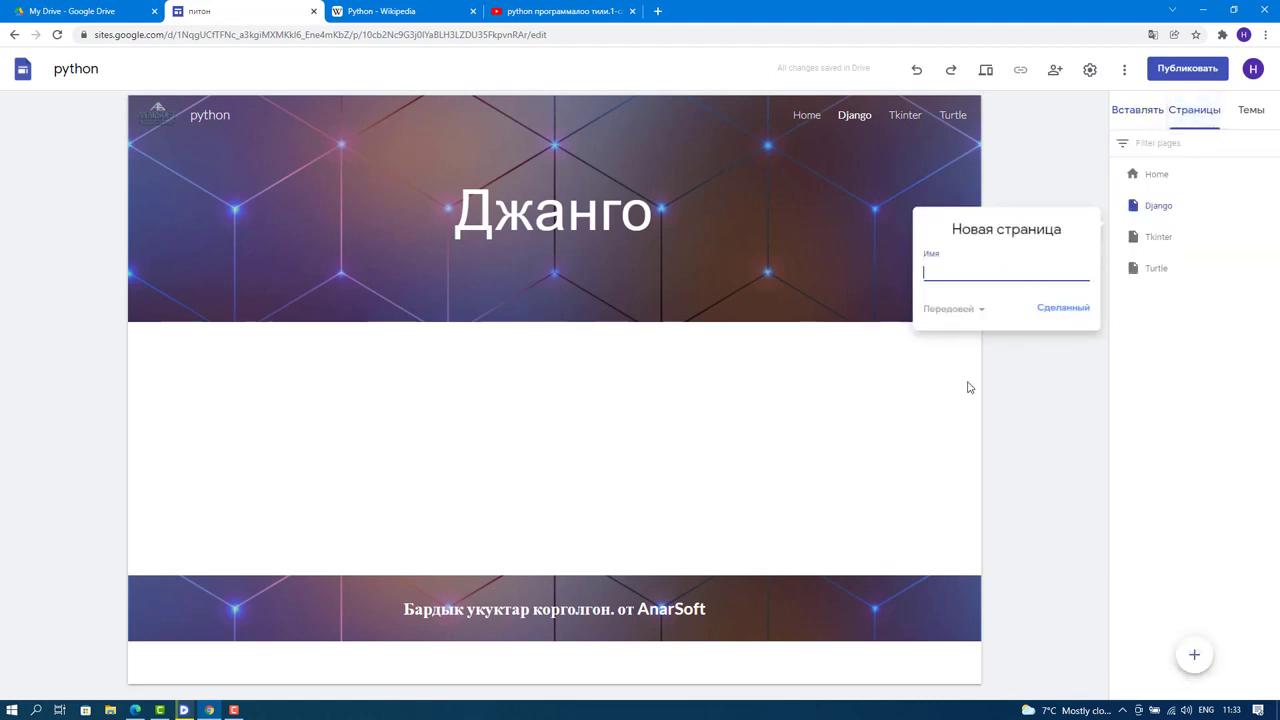
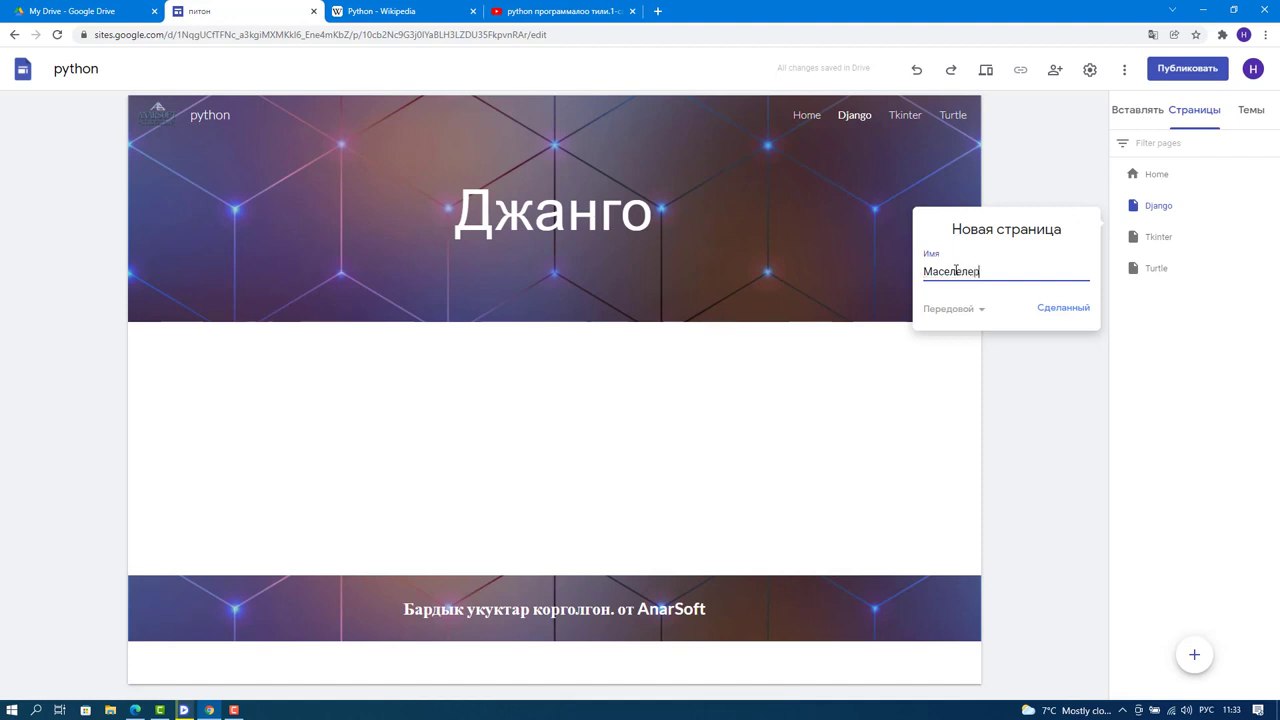
{"action": "left_click", "coordinate": [1063, 310]}
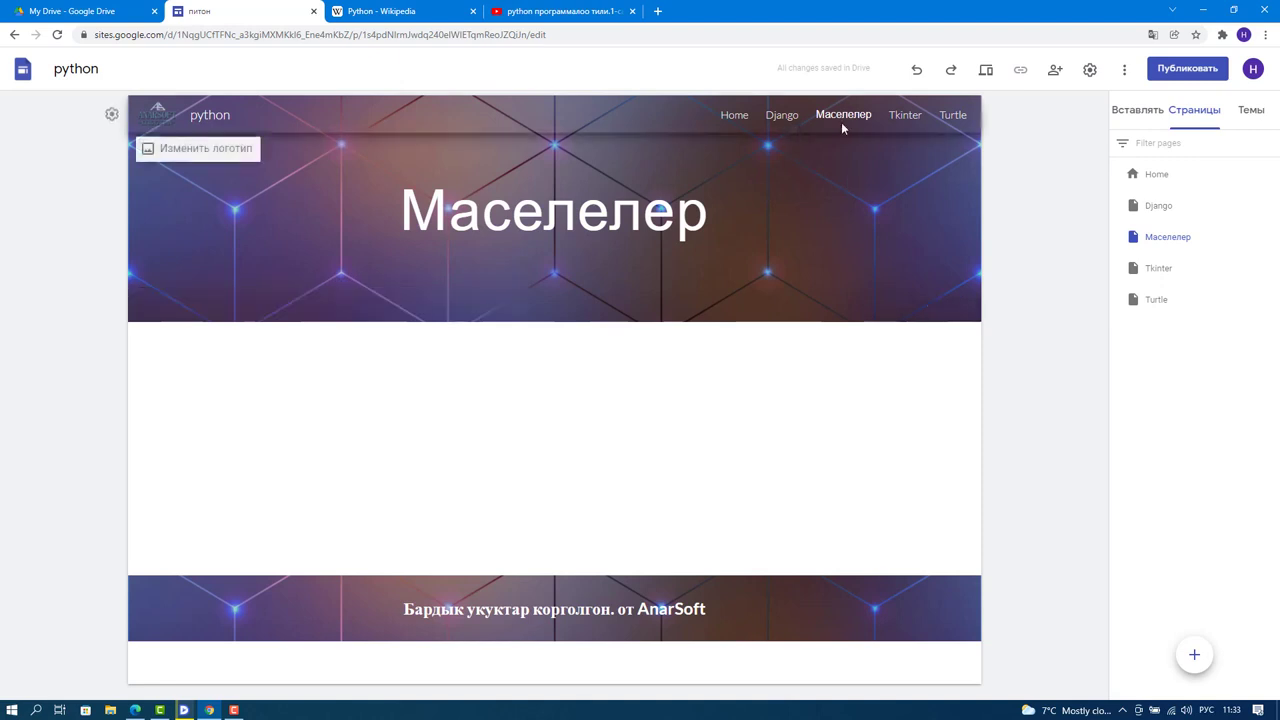
{"action": "left_click_drag", "start_coordinate": [1151, 245], "coordinate": [1166, 318]}
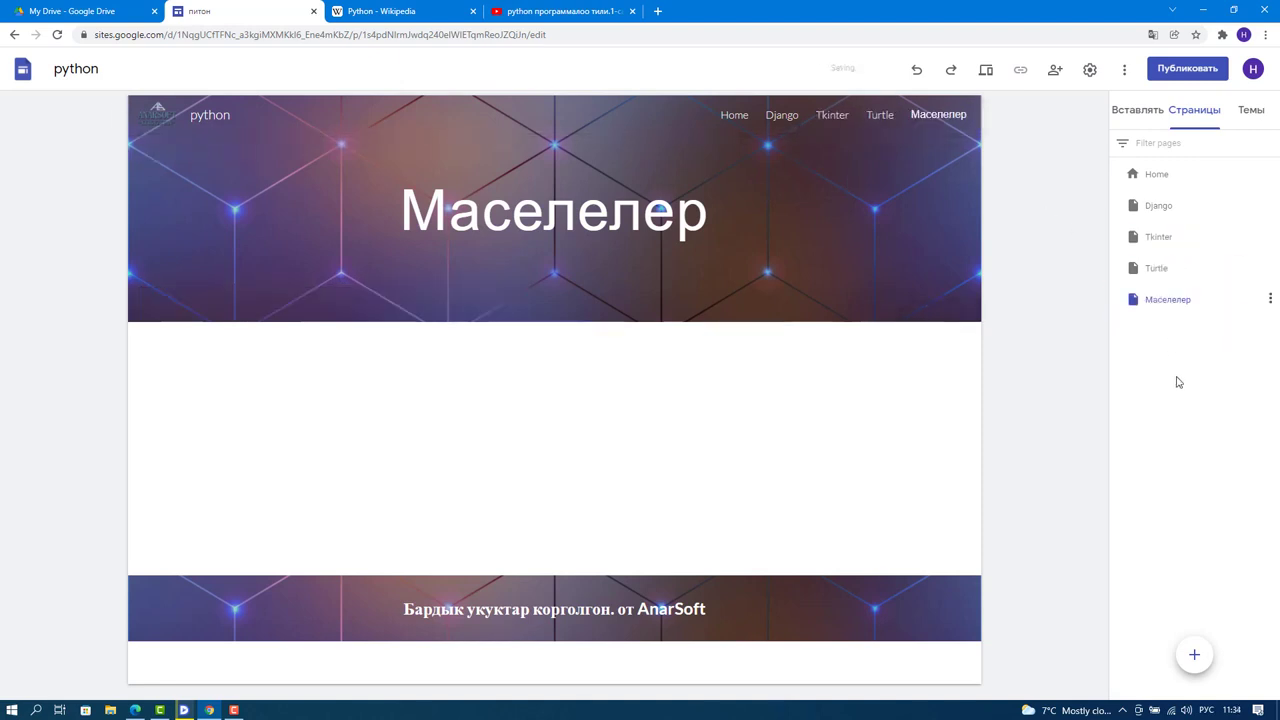
Check the site navigation by opening the Home, Django and Tkinter pages in turn.
{"action": "left_click", "coordinate": [1134, 112]}
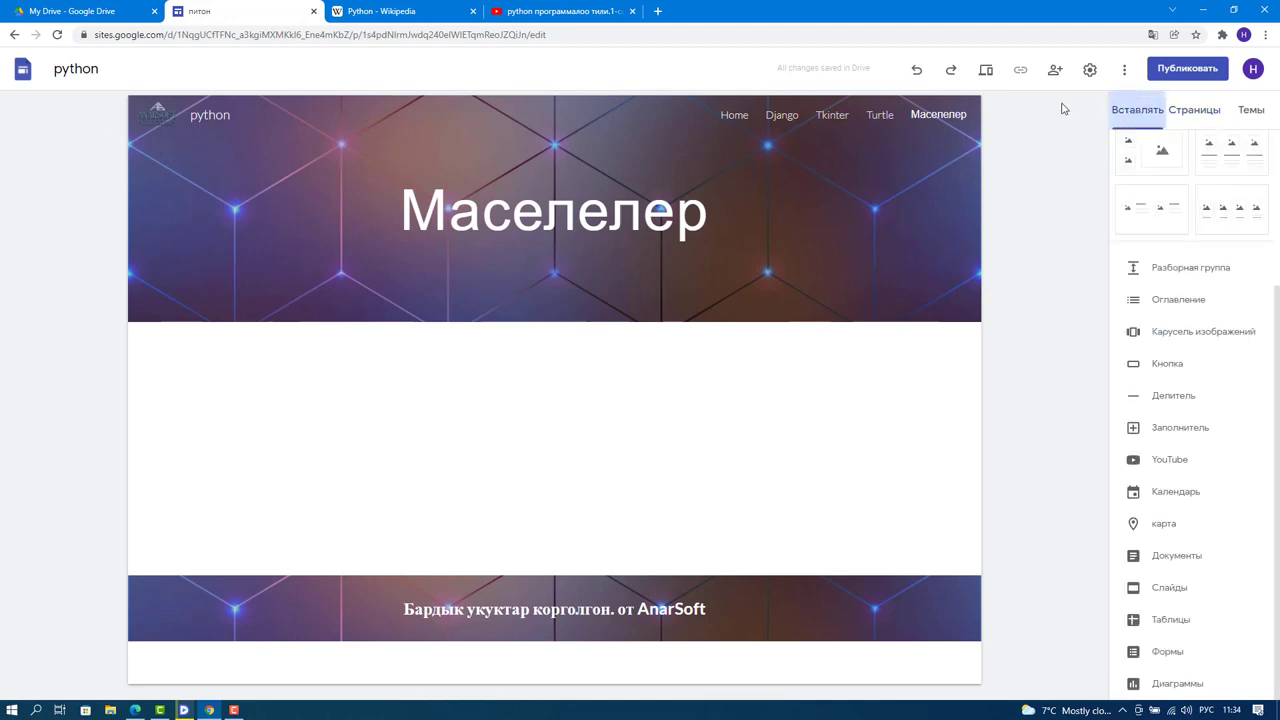
{"action": "left_click", "coordinate": [732, 116]}
{"action": "left_click", "coordinate": [778, 116]}
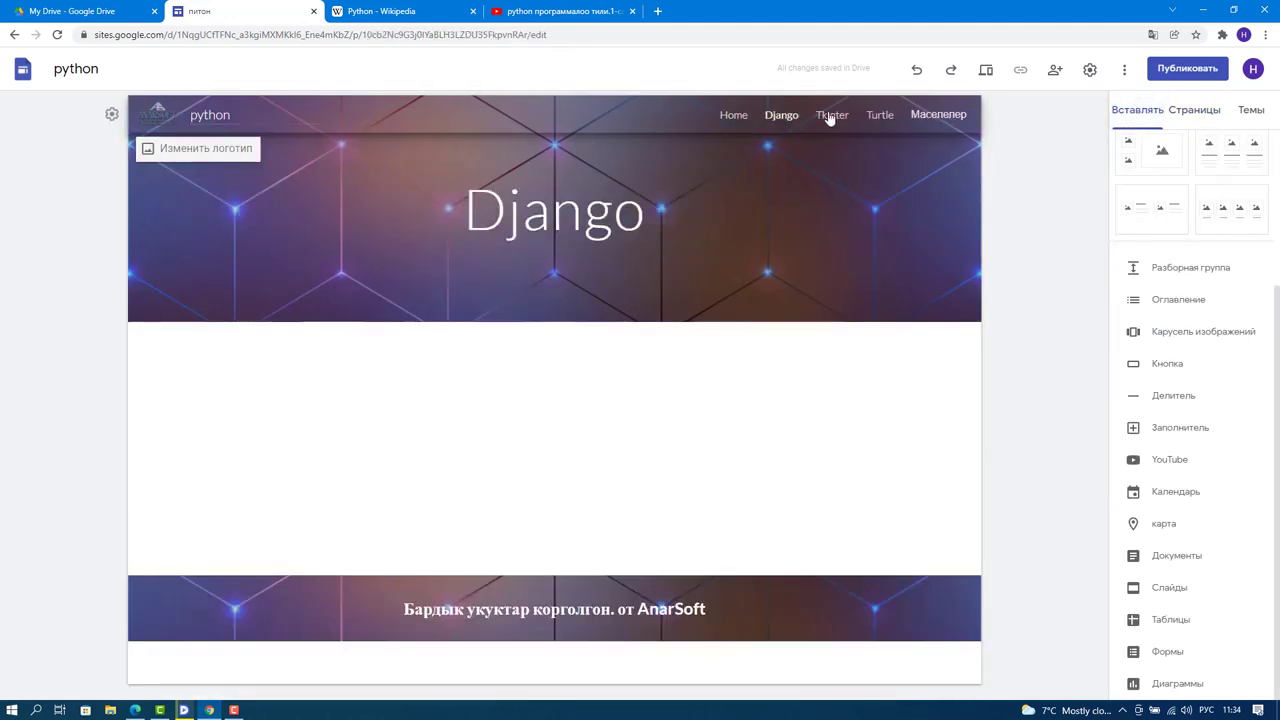
{"action": "left_click", "coordinate": [831, 116]}
Insert a text box below the header of the Django page and enter the text "Django" with the English keyboard layout.
{"action": "left_click", "coordinate": [783, 116]}
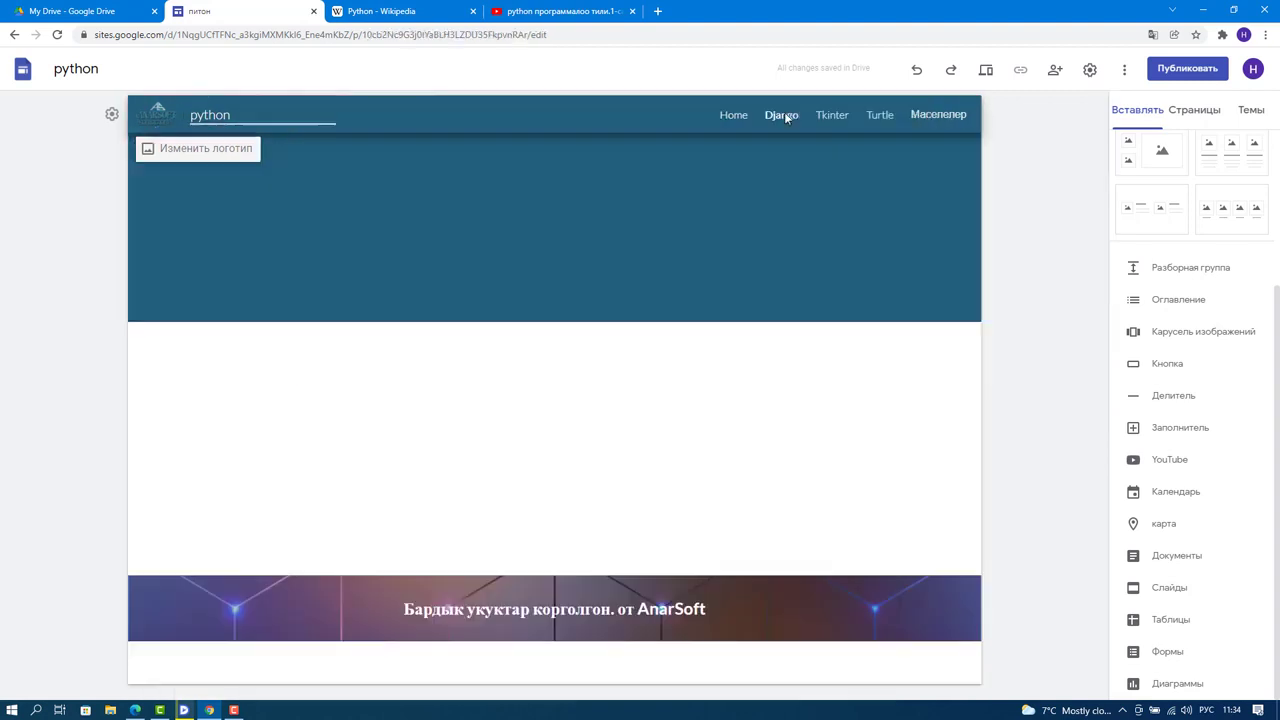
{"action": "scroll", "coordinate": [1160, 200], "scroll_direction": "up", "scroll_amount": 4}
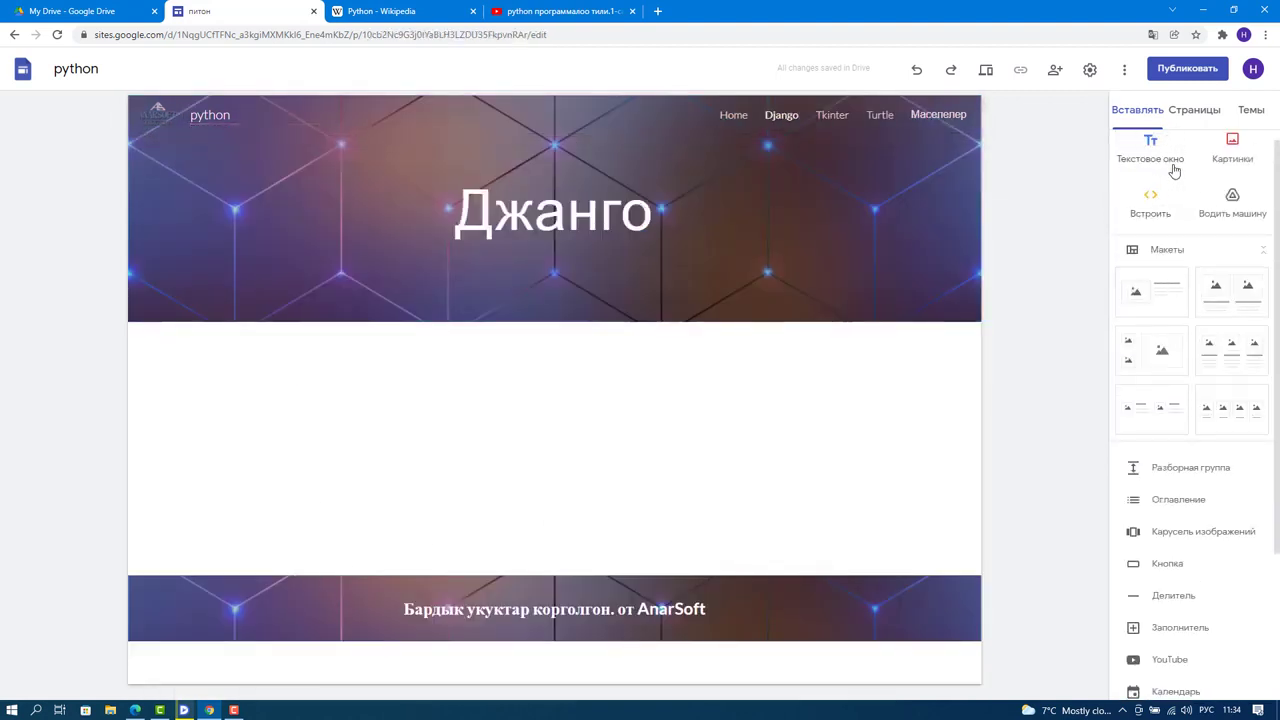
{"action": "left_click", "coordinate": [1155, 178]}
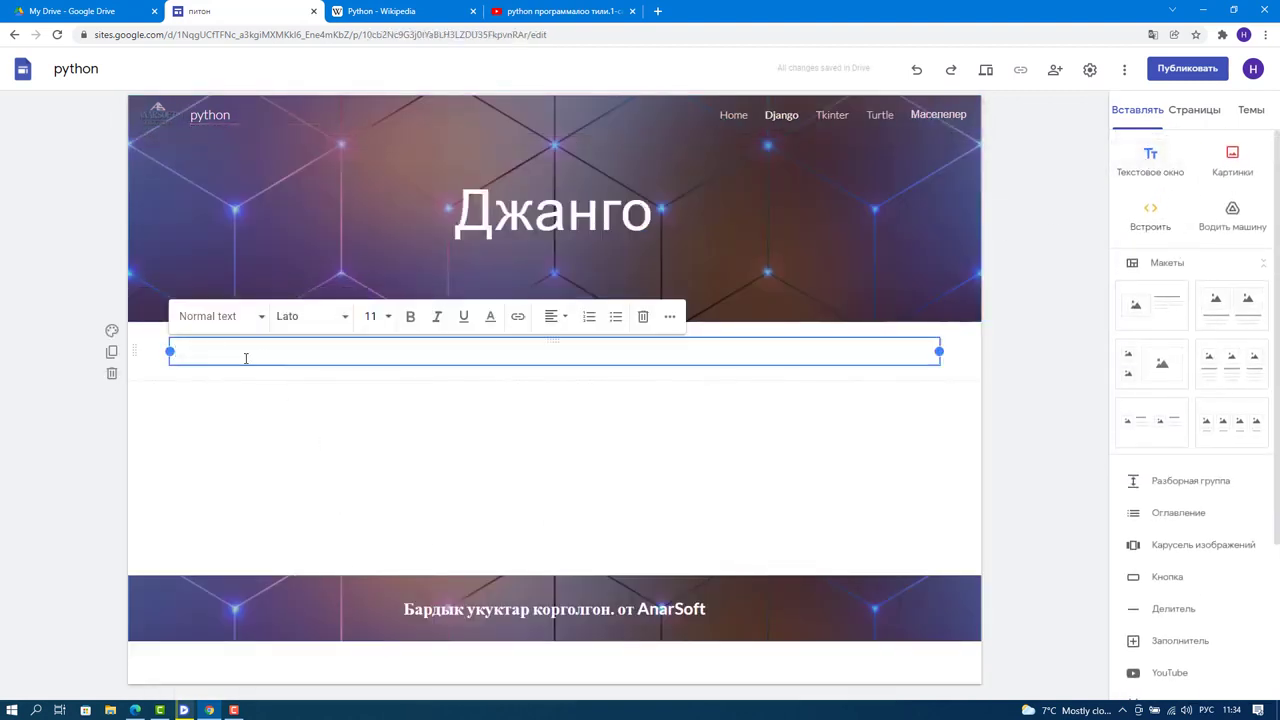
{"action": "key", "text": "super+space"}
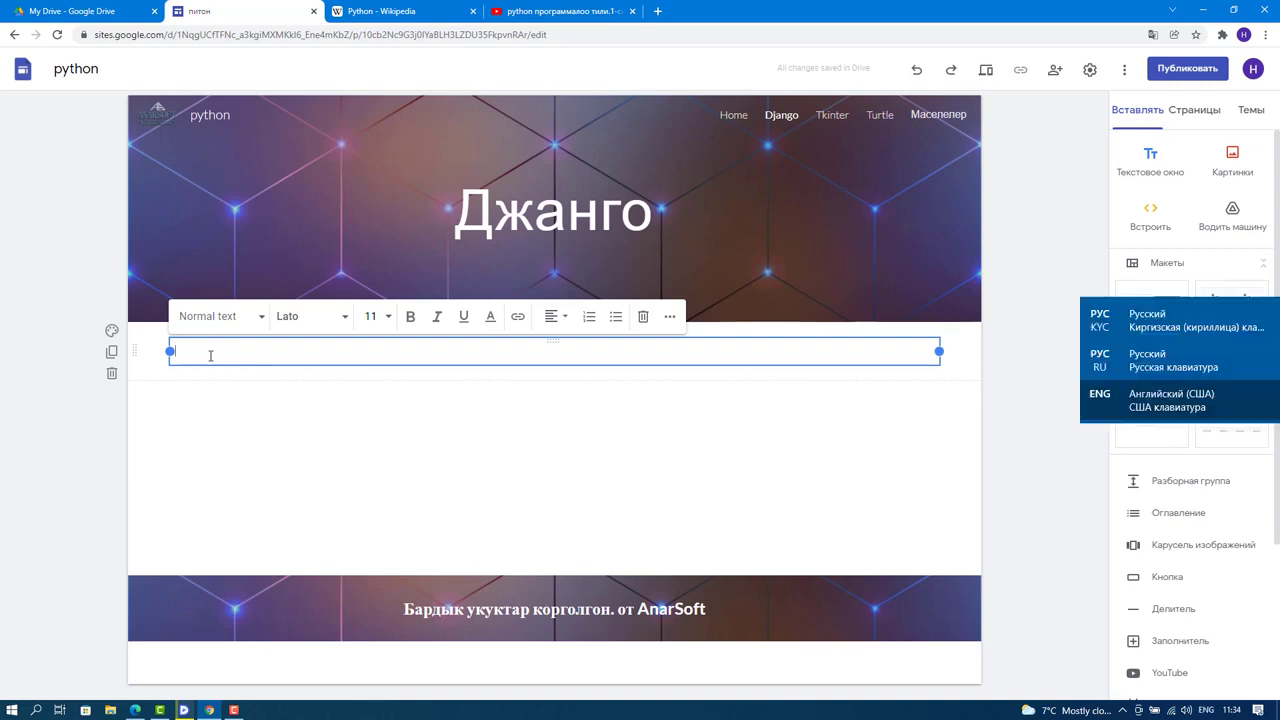
{"action": "type", "text": "Django"}
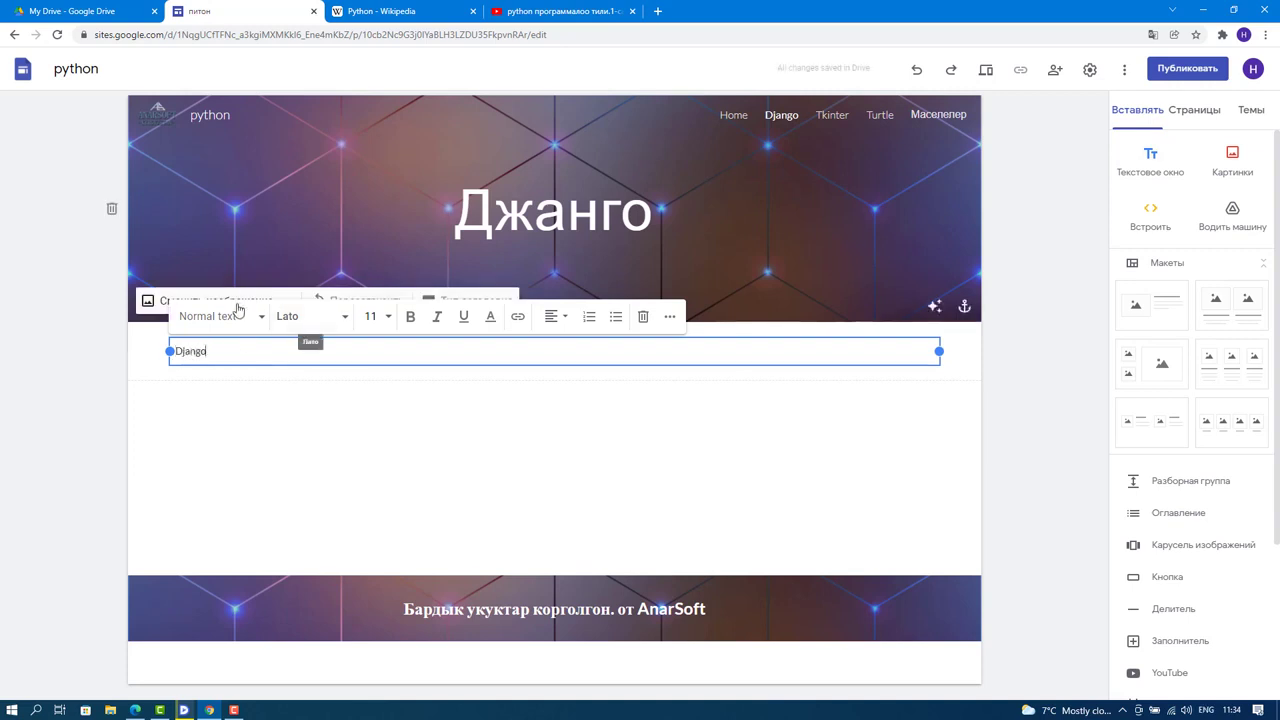
Apply the Title style to the "Django" text below the page header.
{"action": "left_click", "coordinate": [232, 316]}
{"action": "left_click", "coordinate": [226, 353]}
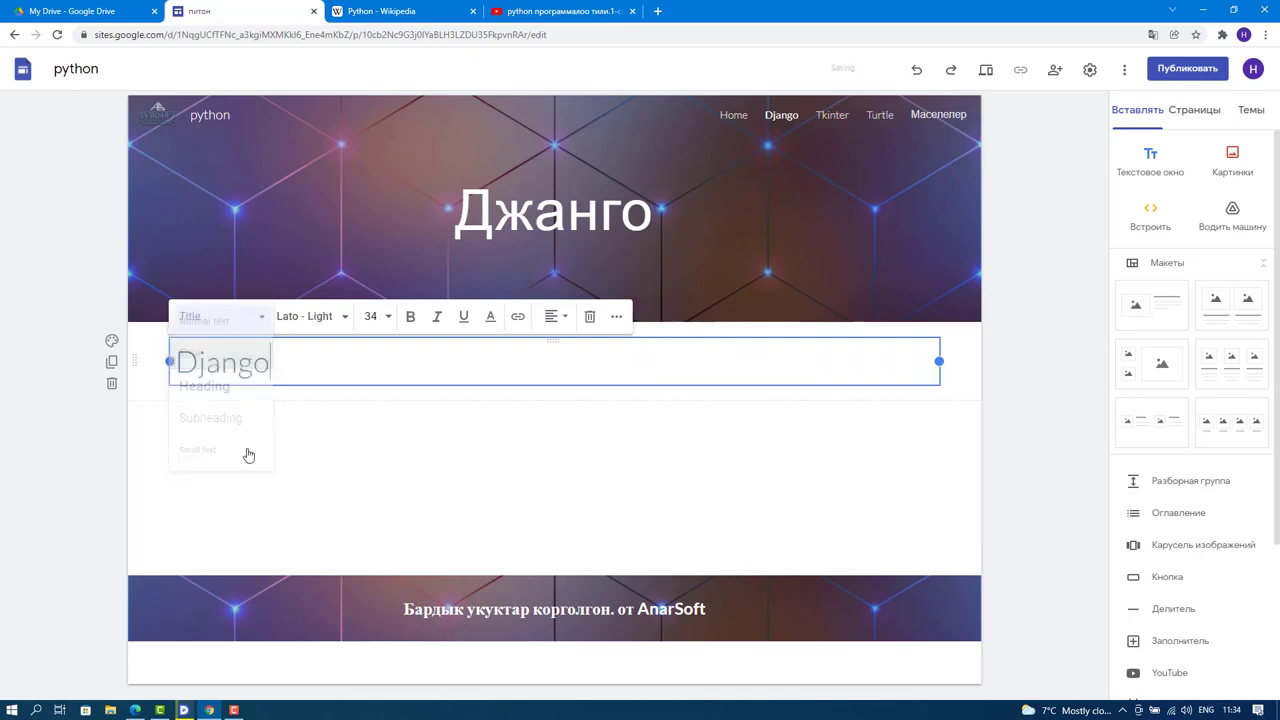
{"action": "left_click", "coordinate": [435, 472]}
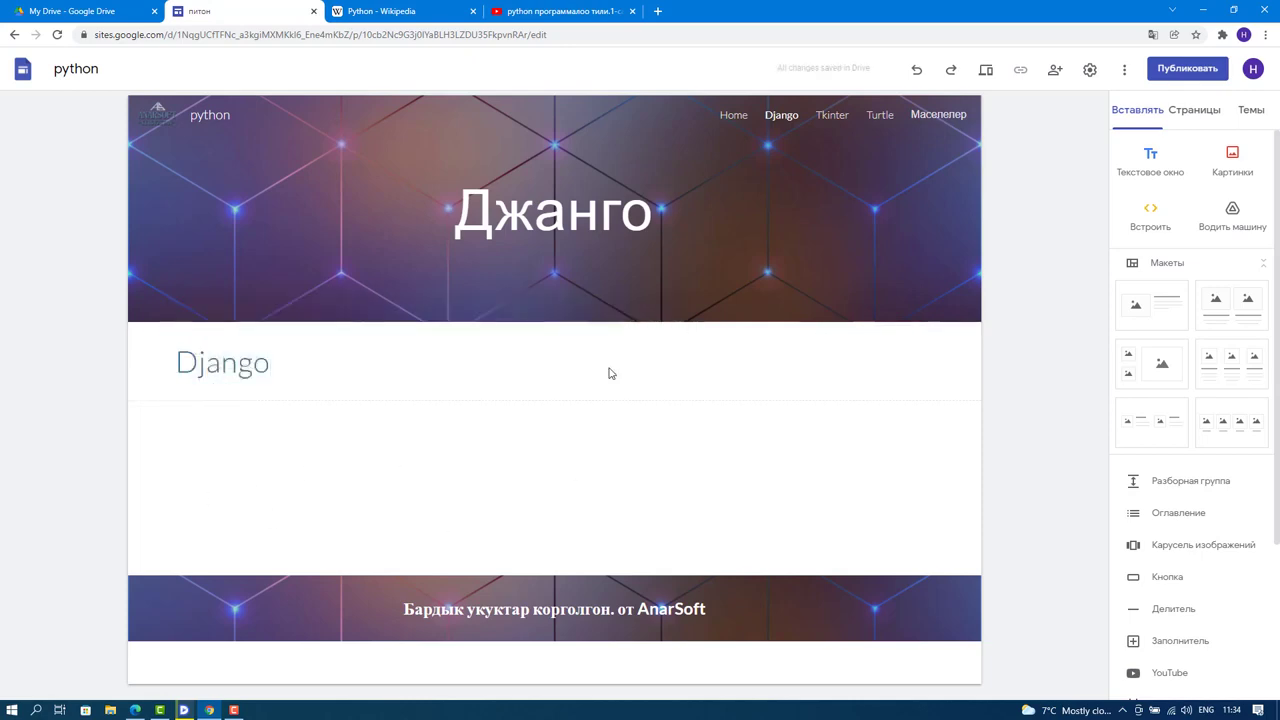
In the Wikipedia browser tab, return to Google, search for "Django" and open the Wikipedia article "Django (web framework)".
{"action": "left_click", "coordinate": [390, 12]}
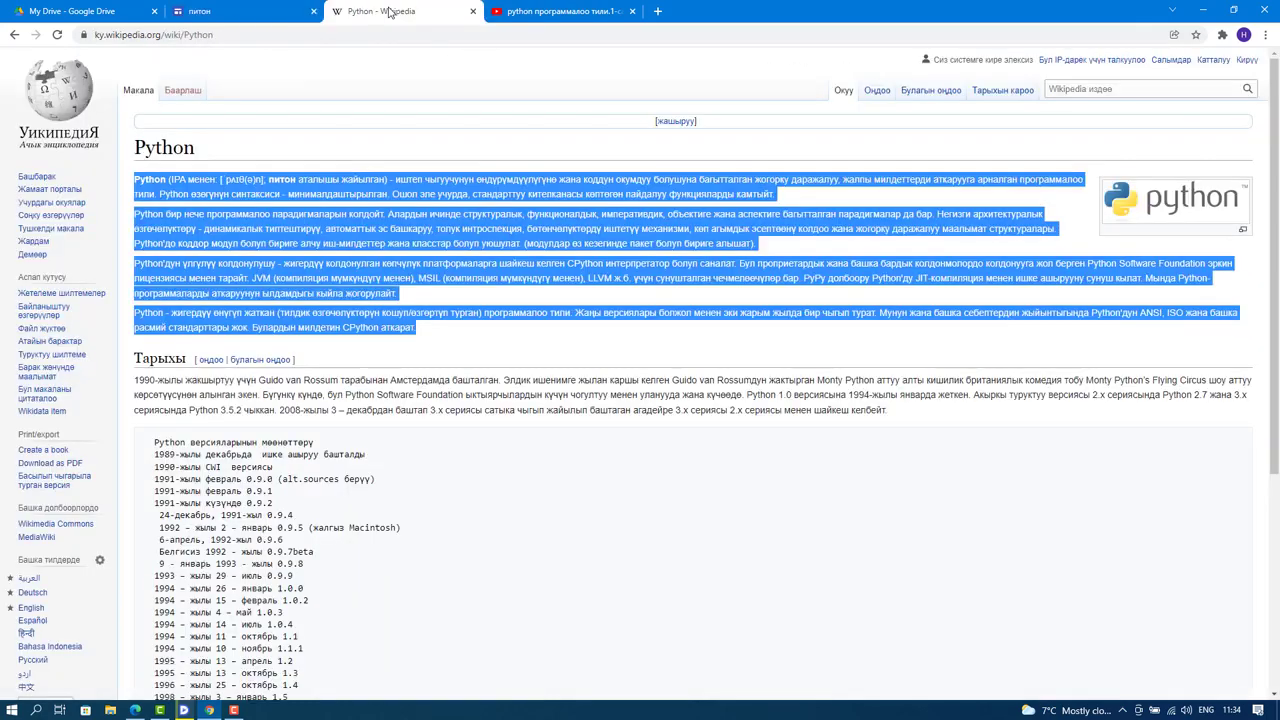
{"action": "left_click", "coordinate": [12, 34]}
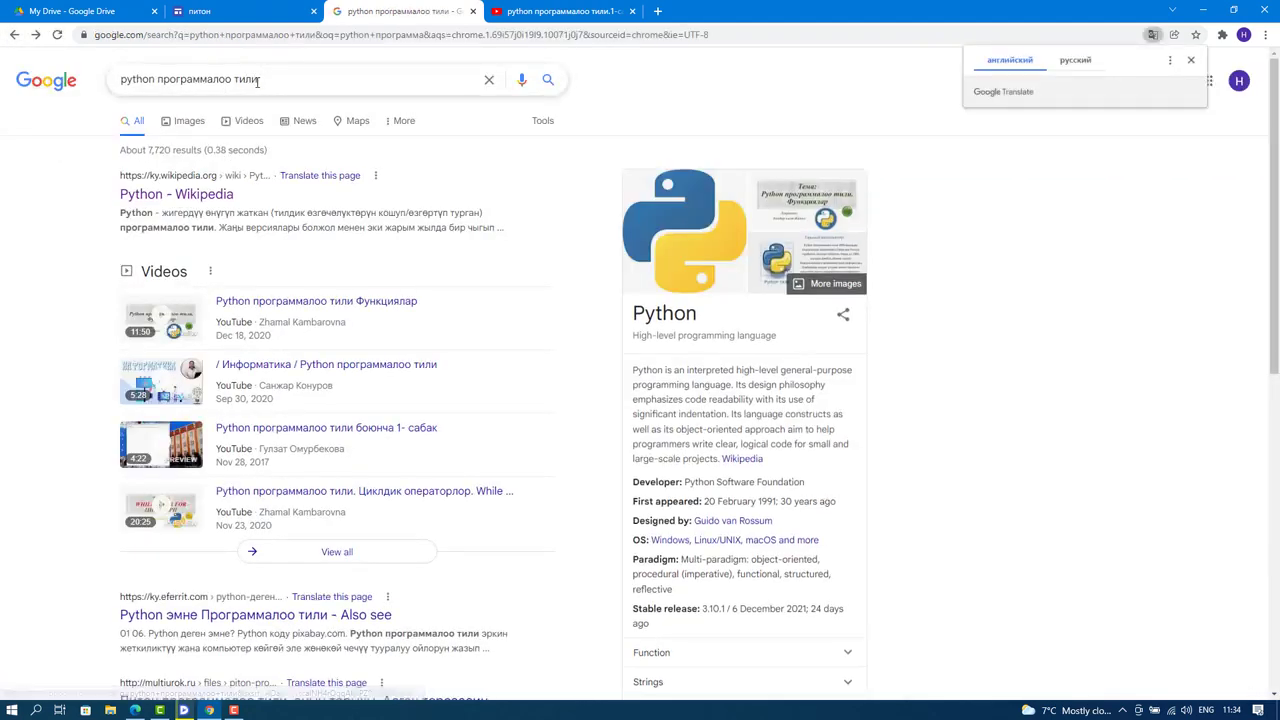
{"action": "triple_click", "coordinate": [217, 85]}
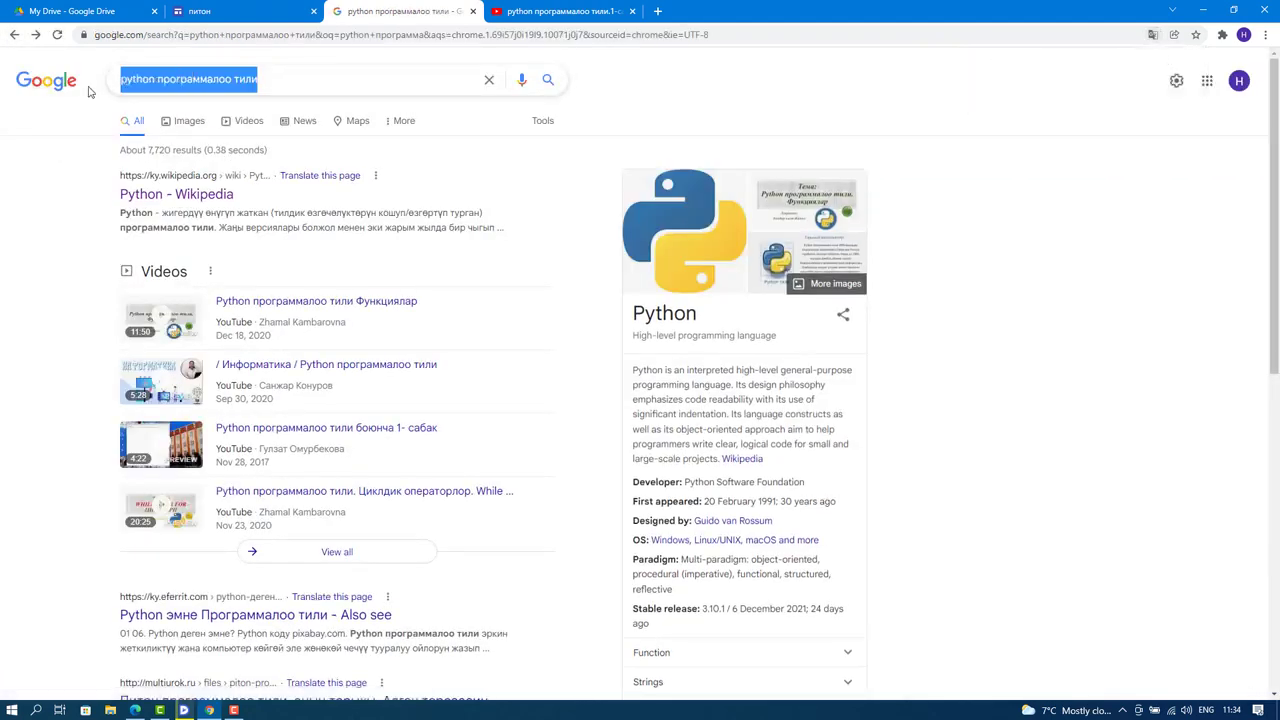
{"action": "type", "text": "Django"}
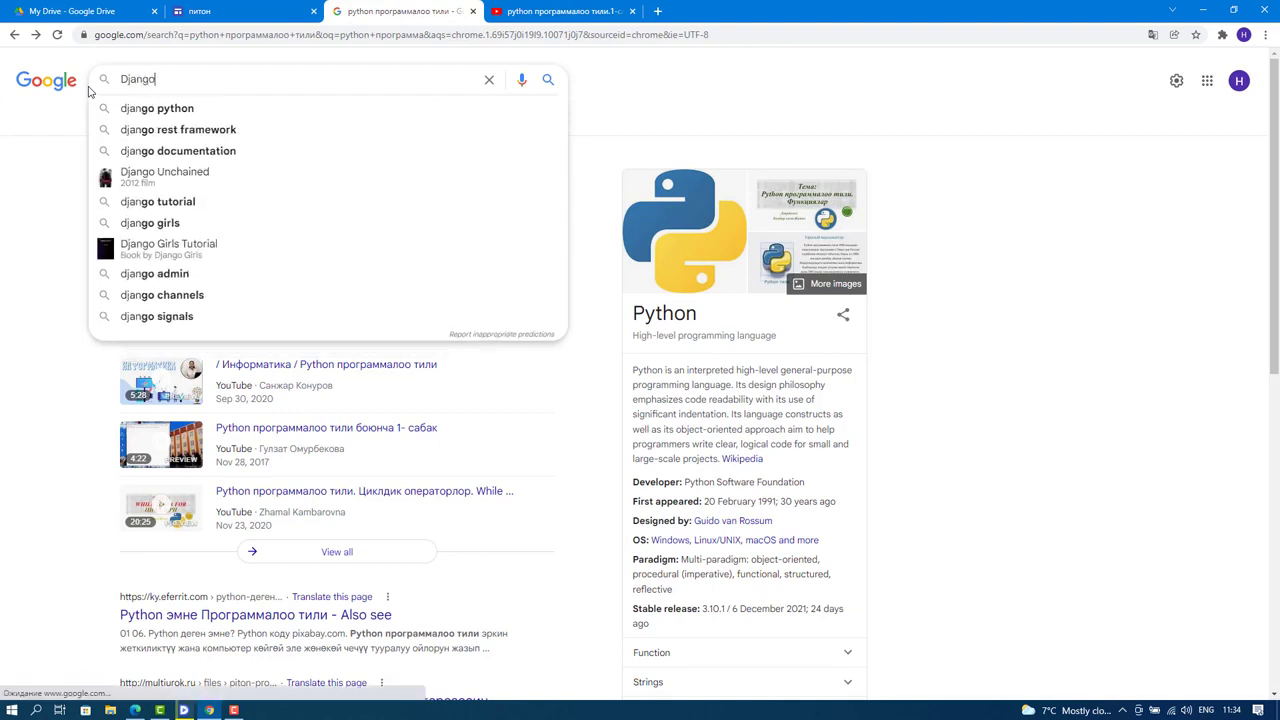
{"action": "key", "text": "Return"}
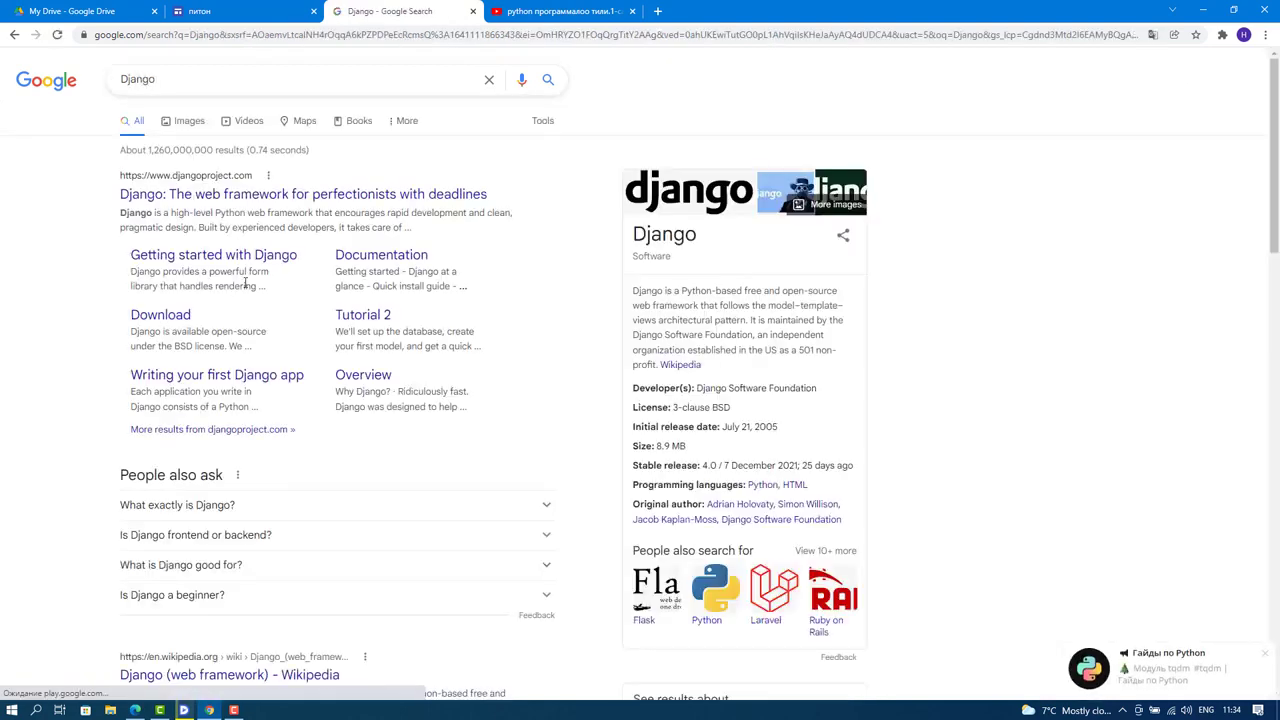
{"action": "scroll", "coordinate": [213, 197], "scroll_direction": "down", "scroll_amount": 5}
{"action": "left_click", "coordinate": [189, 207]}
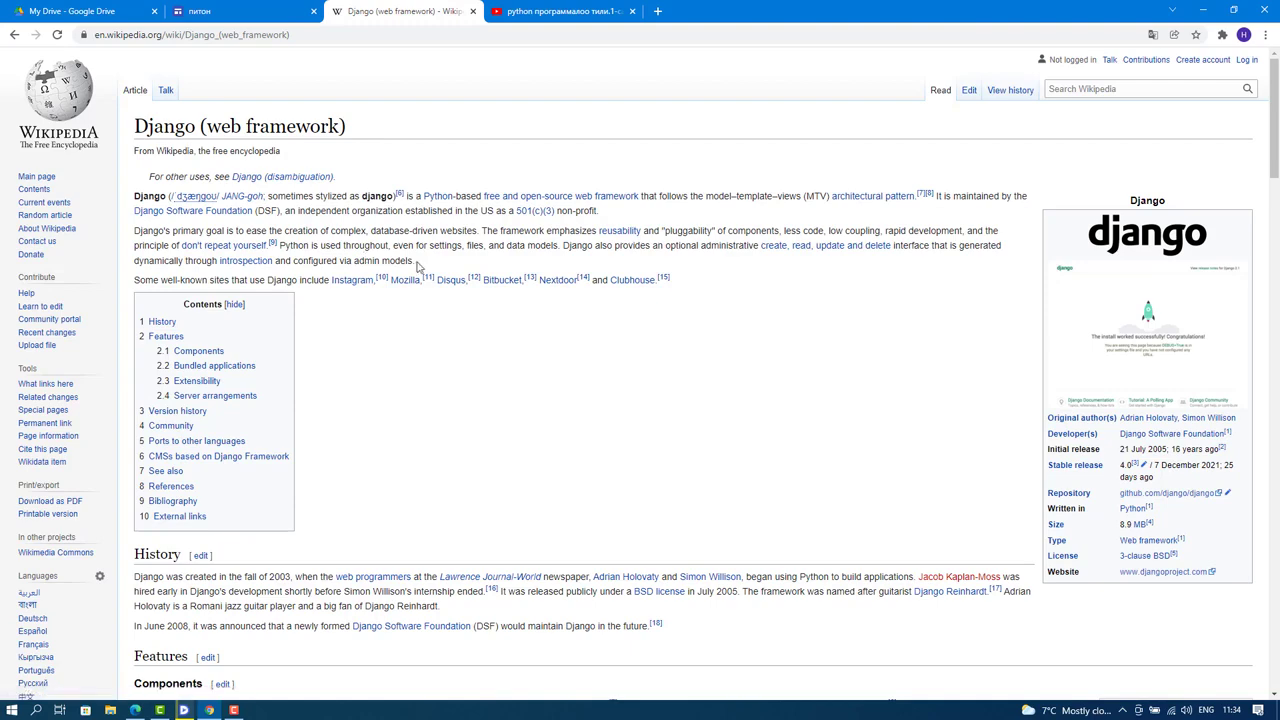
Copy the first two introductory paragraphs of the Django article into a new text box under the Django title on the site.
{"action": "left_click_drag", "start_coordinate": [418, 265], "coordinate": [130, 200]}
{"action": "key", "text": "ctrl+c"}
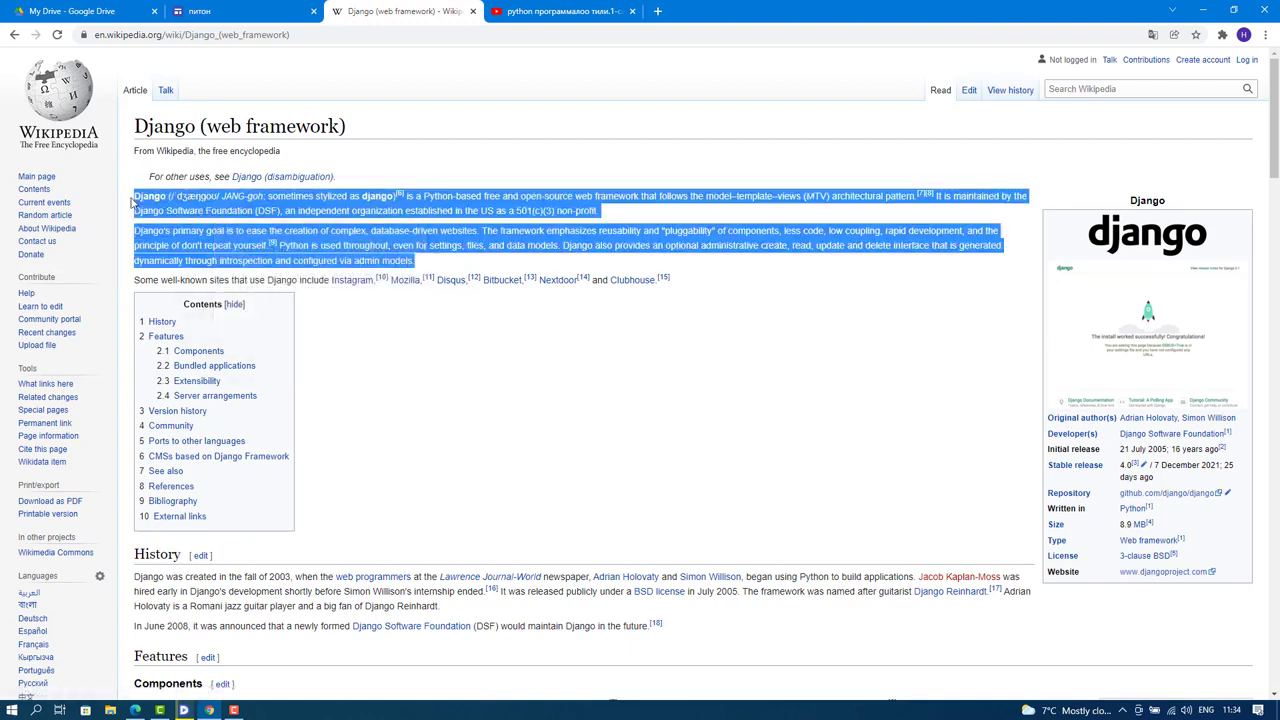
{"action": "left_click", "coordinate": [178, 11]}
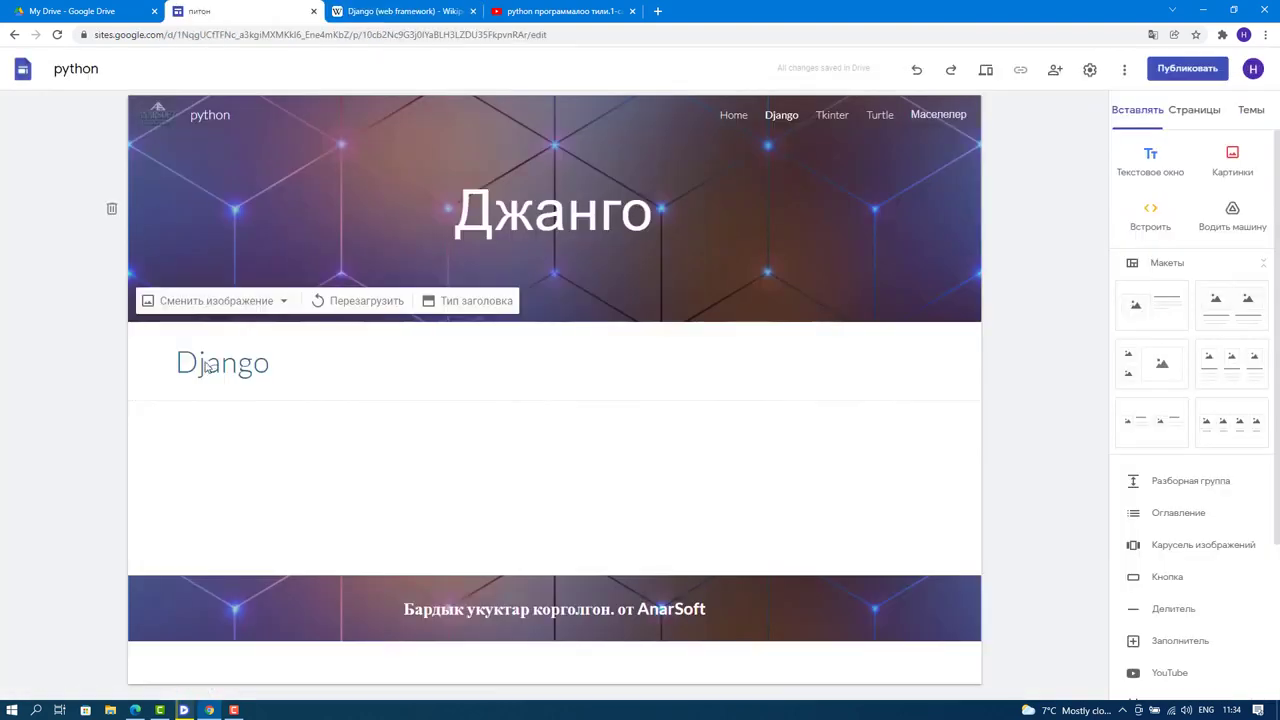
{"action": "left_click", "coordinate": [1146, 162]}
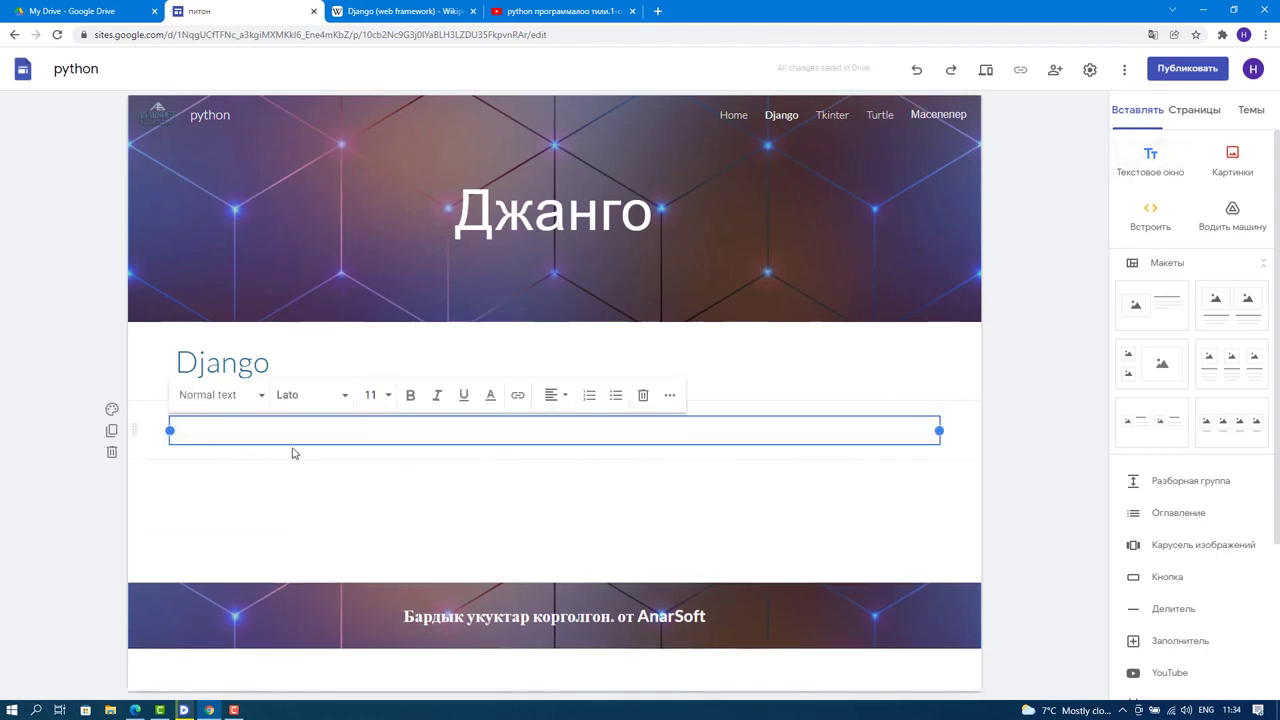
{"action": "key", "text": "ctrl+v"}
{"action": "left_click", "coordinate": [443, 600]}
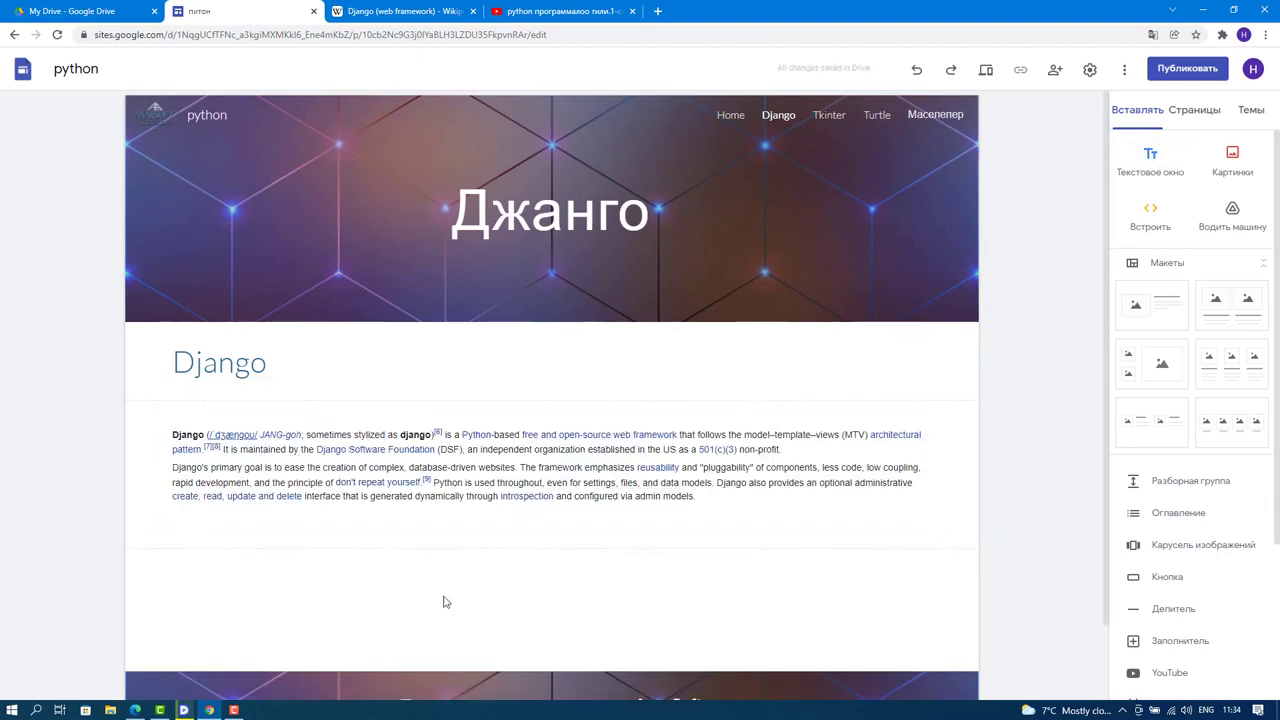
{"action": "scroll", "coordinate": [345, 555], "scroll_direction": "down", "scroll_amount": 1}
{"action": "scroll", "coordinate": [338, 554], "scroll_direction": "down", "scroll_amount": 1}
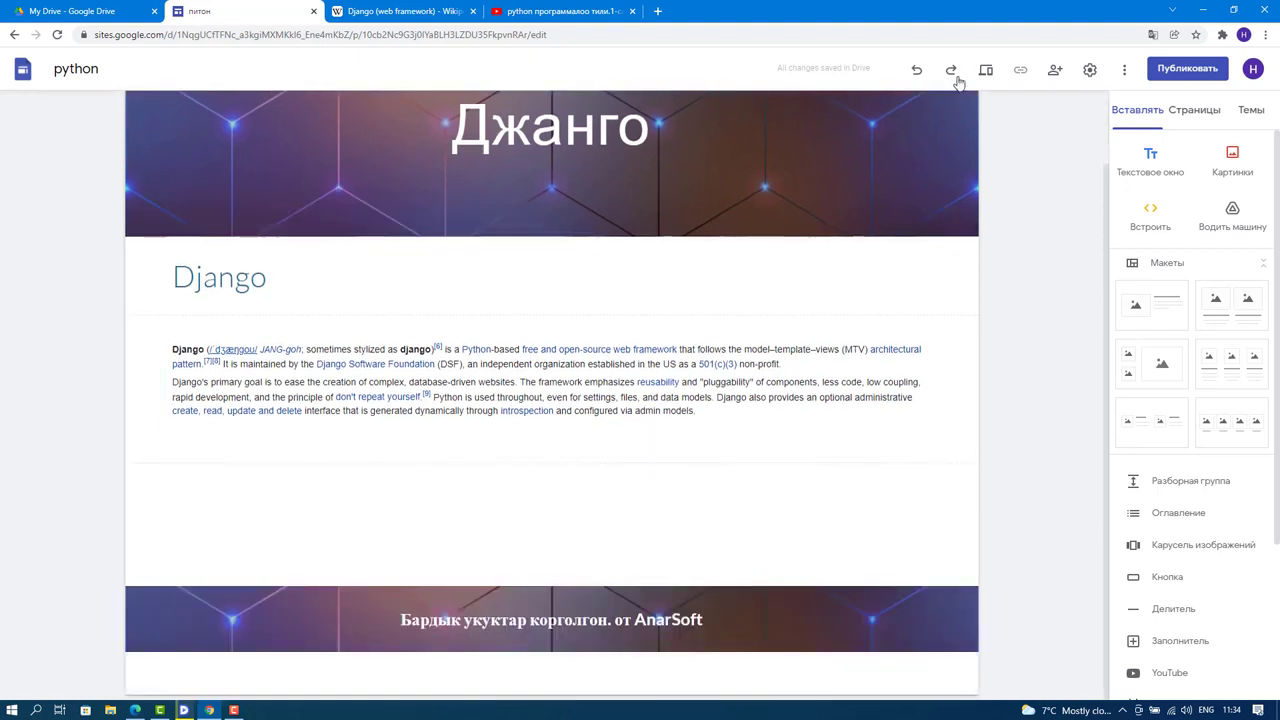
{"action": "scroll", "coordinate": [896, 240], "scroll_direction": "up", "scroll_amount": 2}
Switch the site editor to the Tkinter page, then search Google for "tkinter in python" and open the Tutorialspoint result.
{"action": "left_click", "coordinate": [828, 116]}
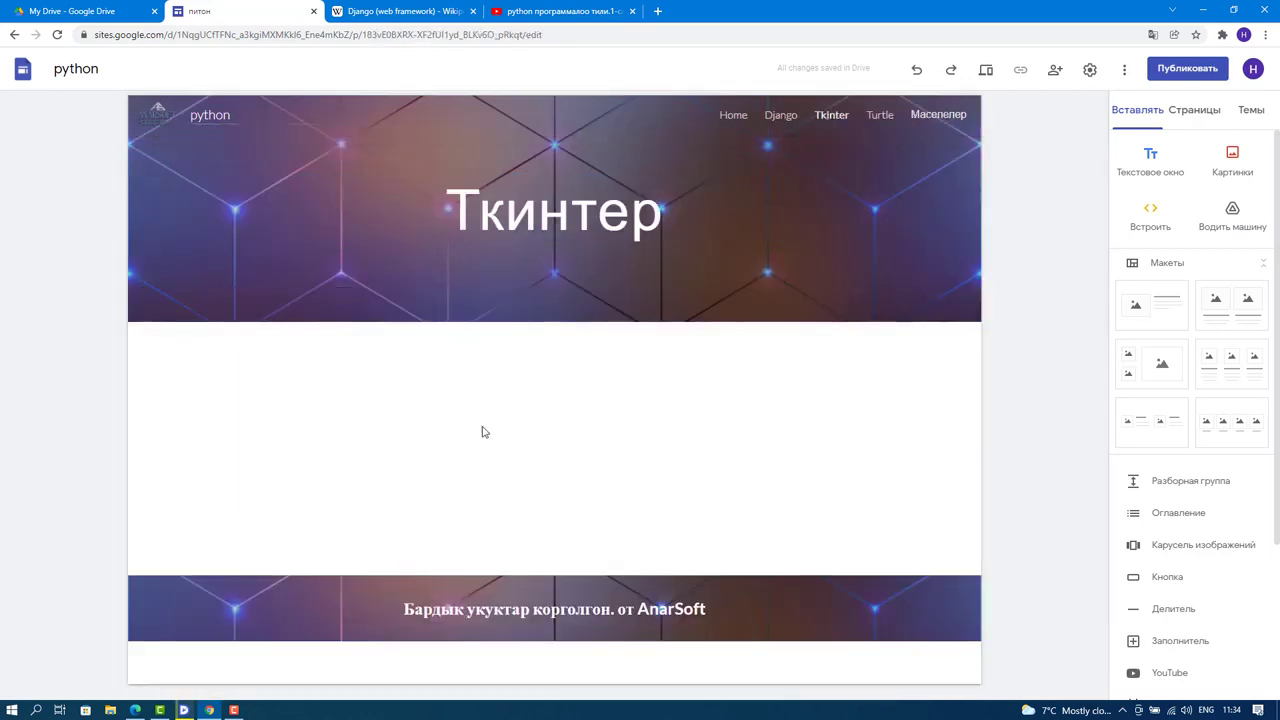
{"action": "left_click", "coordinate": [398, 11]}
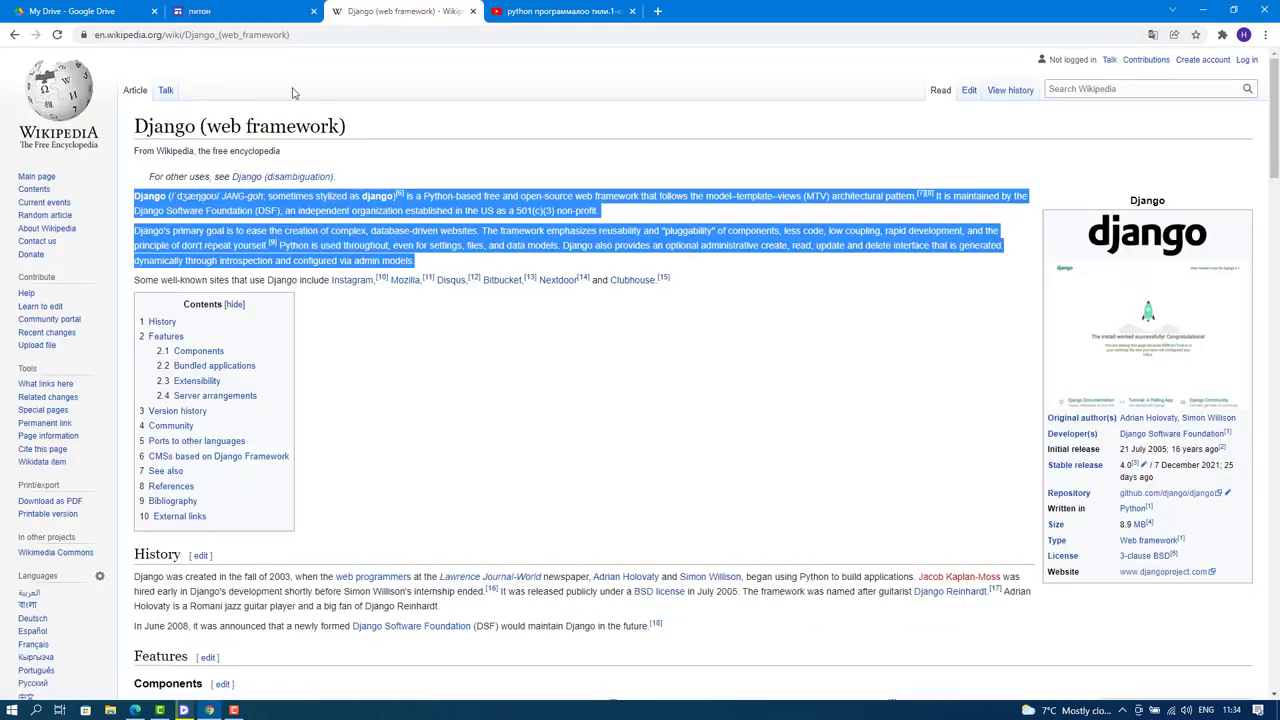
{"action": "left_click", "coordinate": [14, 35]}
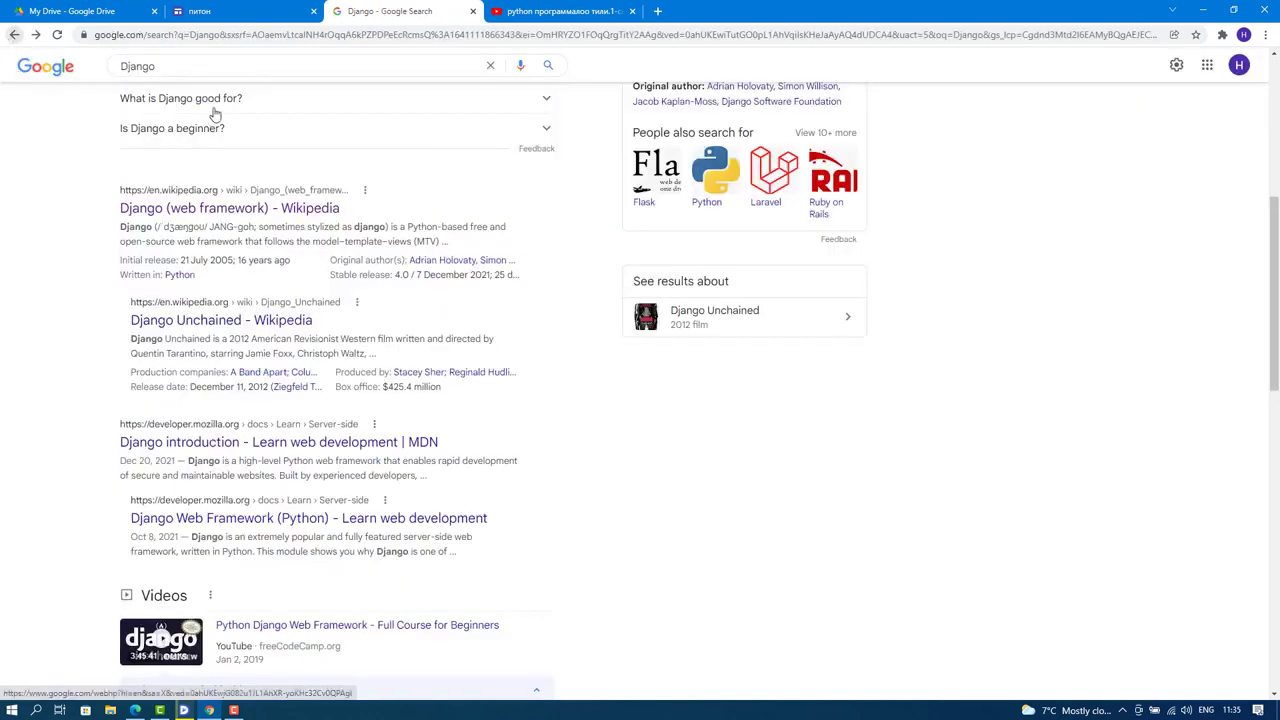
{"action": "left_click_drag", "start_coordinate": [194, 68], "coordinate": [117, 72]}
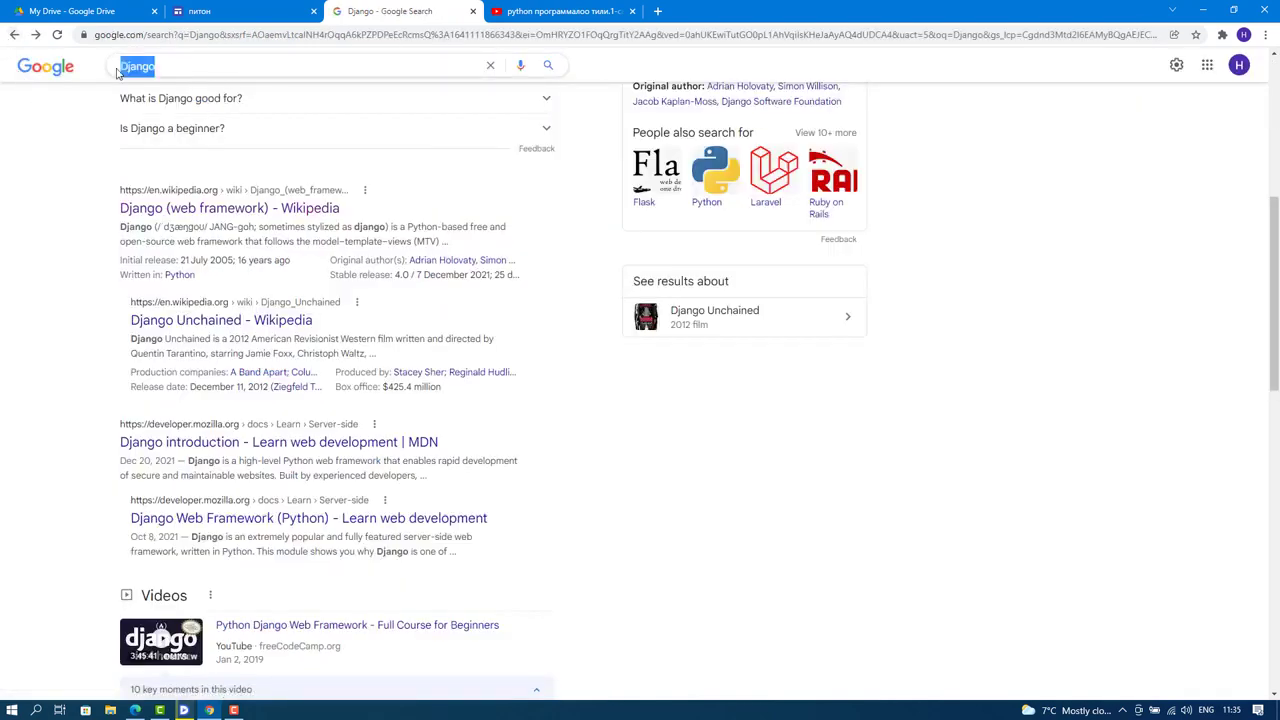
{"action": "type", "text": "Tkinter"}
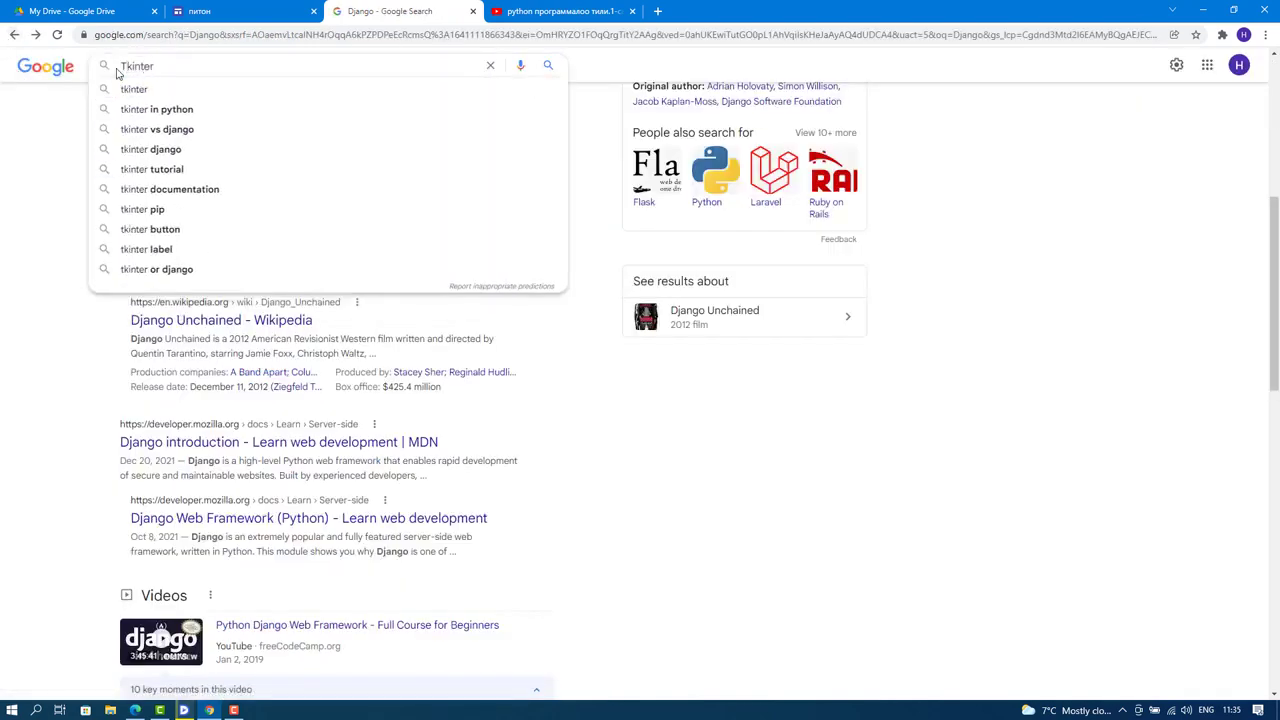
{"action": "left_click", "coordinate": [152, 109]}
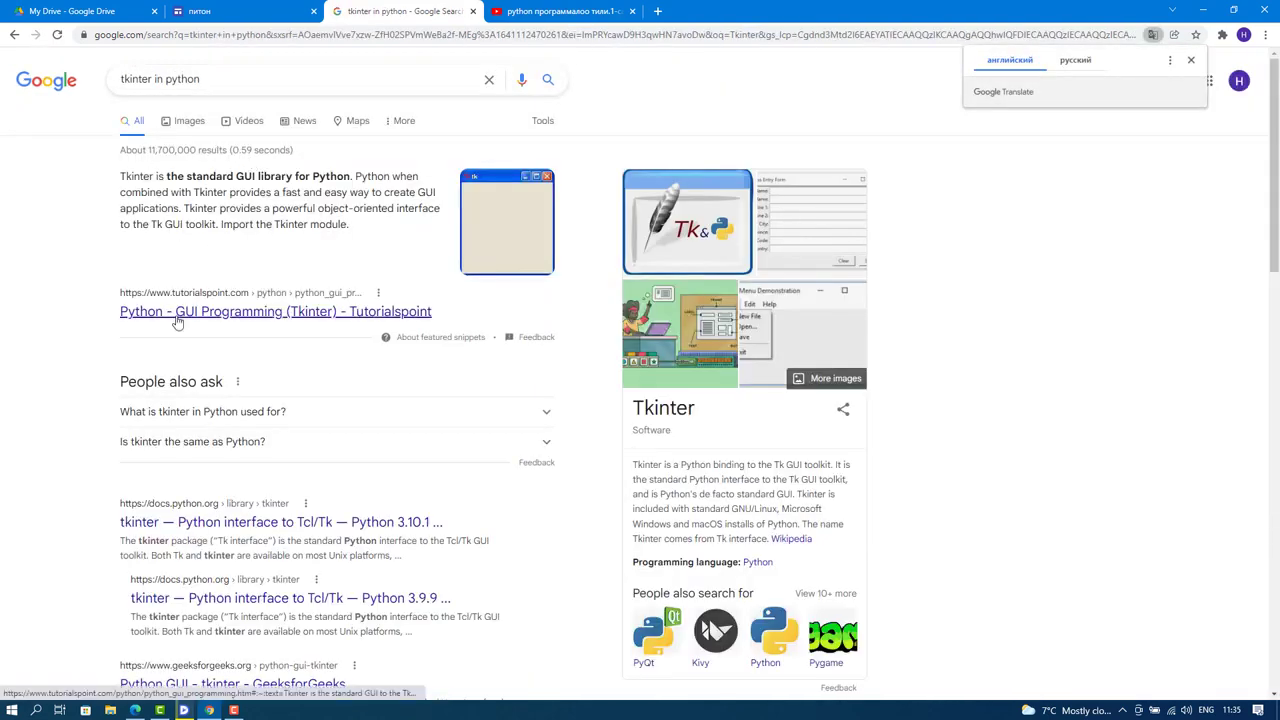
{"action": "left_click", "coordinate": [178, 314]}
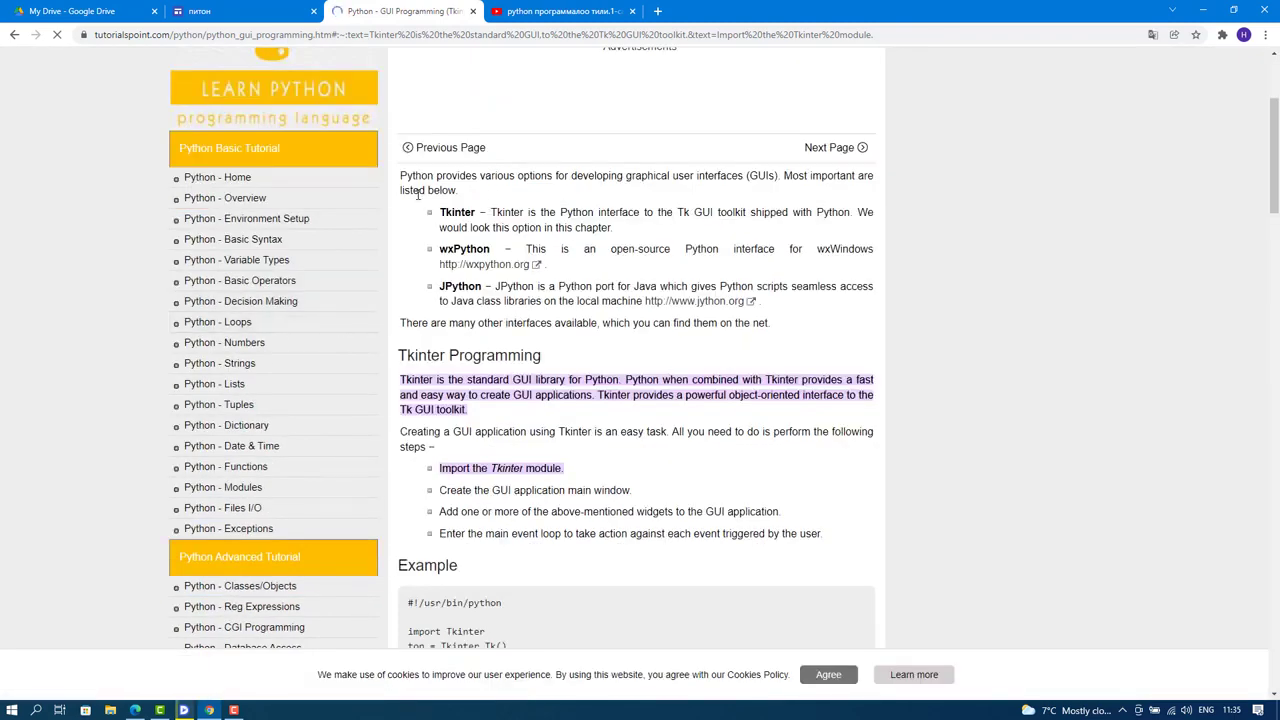
Copy the article text from the "Tkinter Programming" heading through the end of the example code.
{"action": "scroll", "coordinate": [413, 331], "scroll_direction": "down", "scroll_amount": 1}
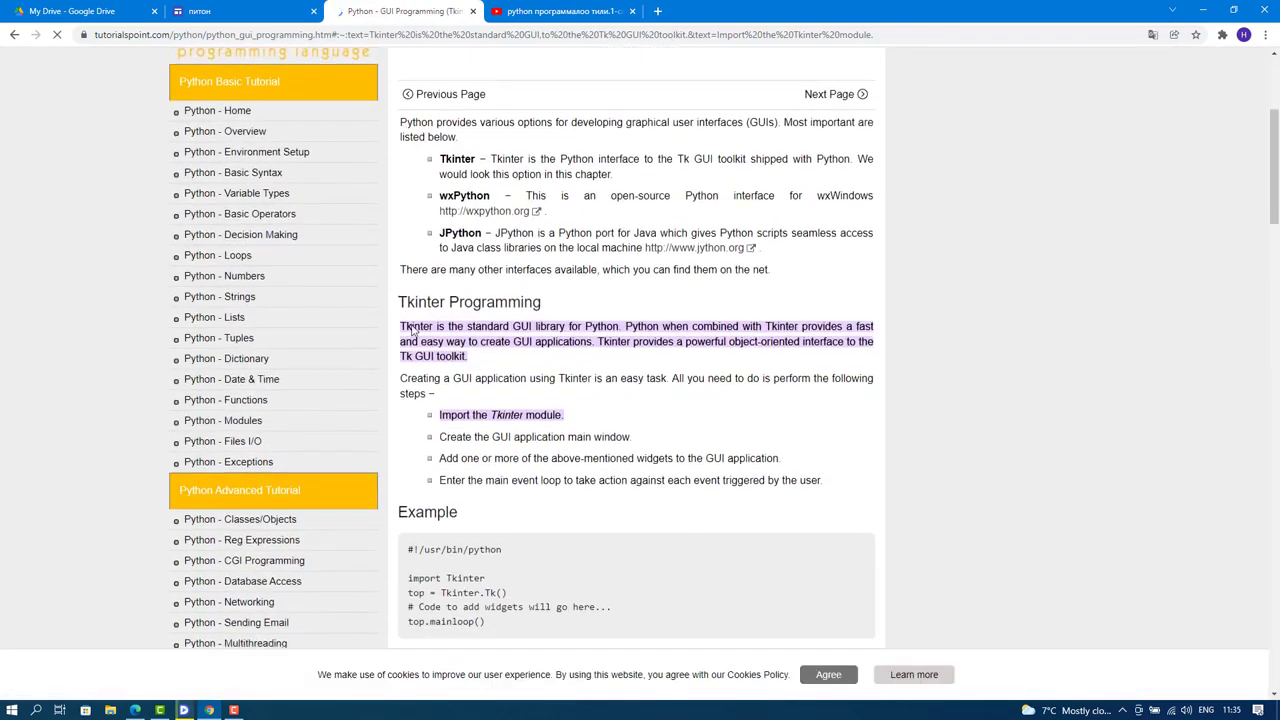
{"action": "left_click_drag", "start_coordinate": [399, 301], "coordinate": [636, 626]}
{"action": "key", "text": "ctrl+c"}
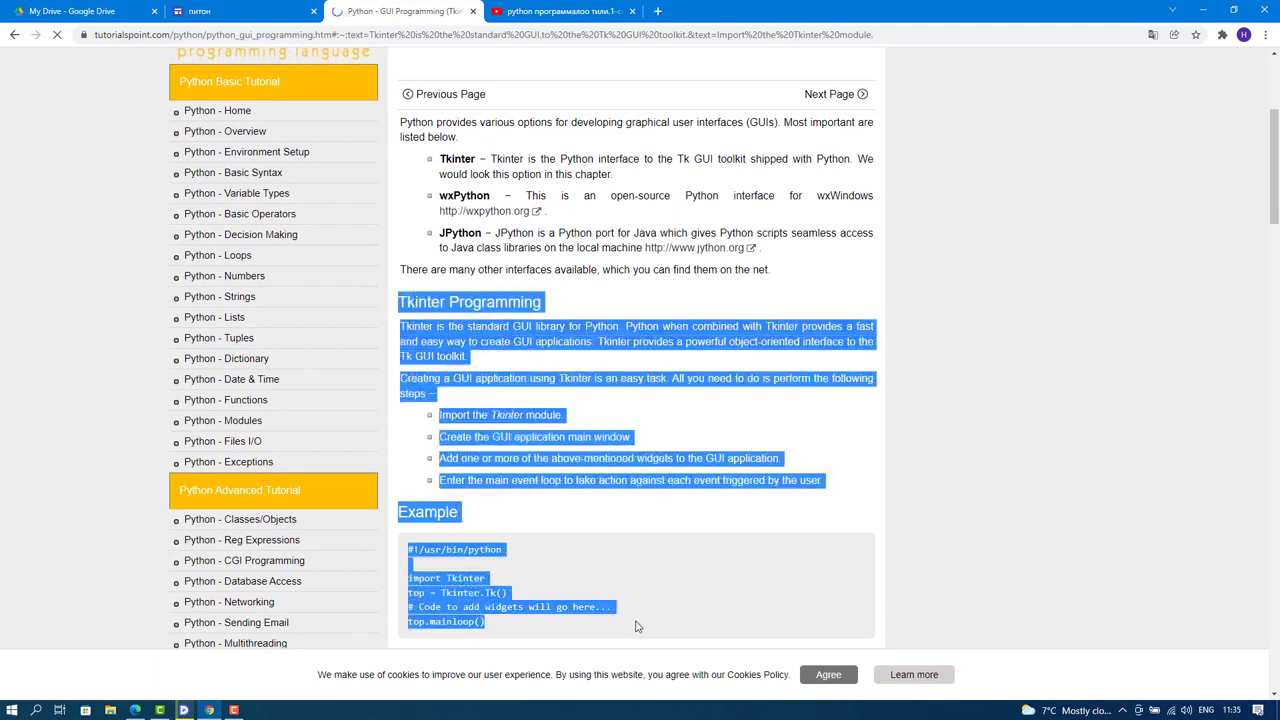
Return to the site editor and insert a text box reading "Tkinter" in the Title style on the Tkinter page.
{"action": "left_click", "coordinate": [228, 10]}
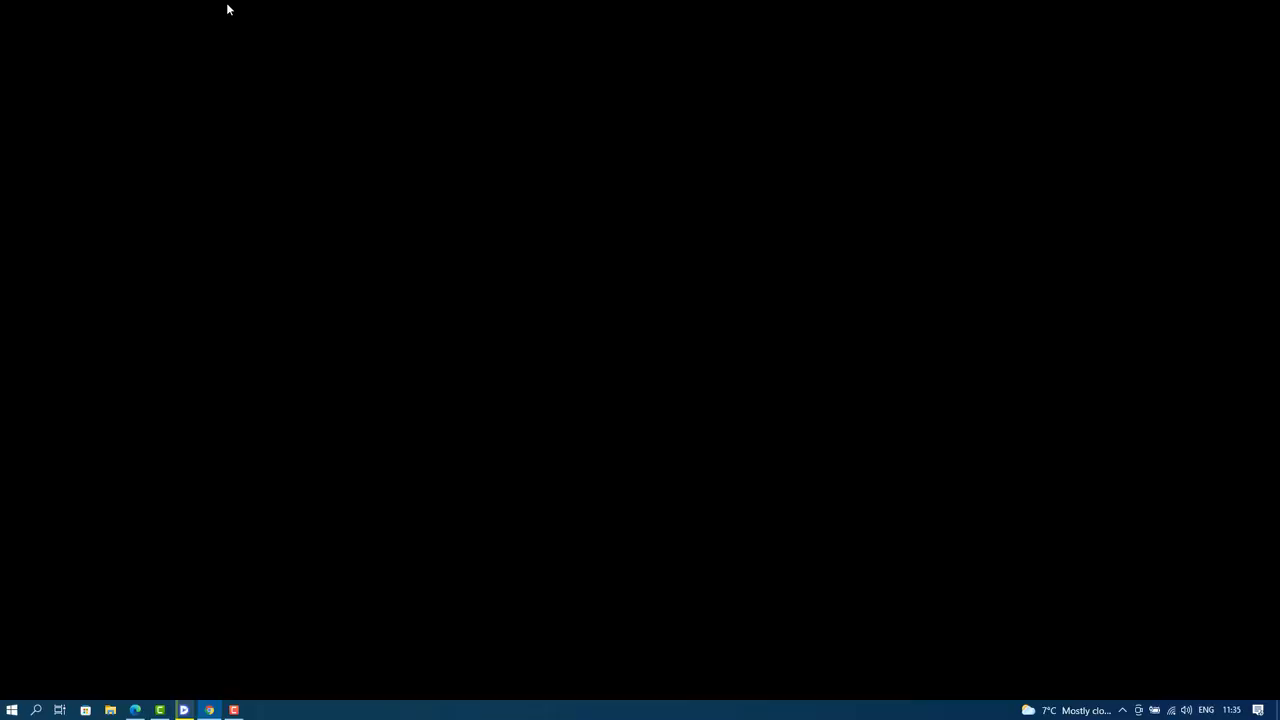
{"action": "key", "text": "F11"}
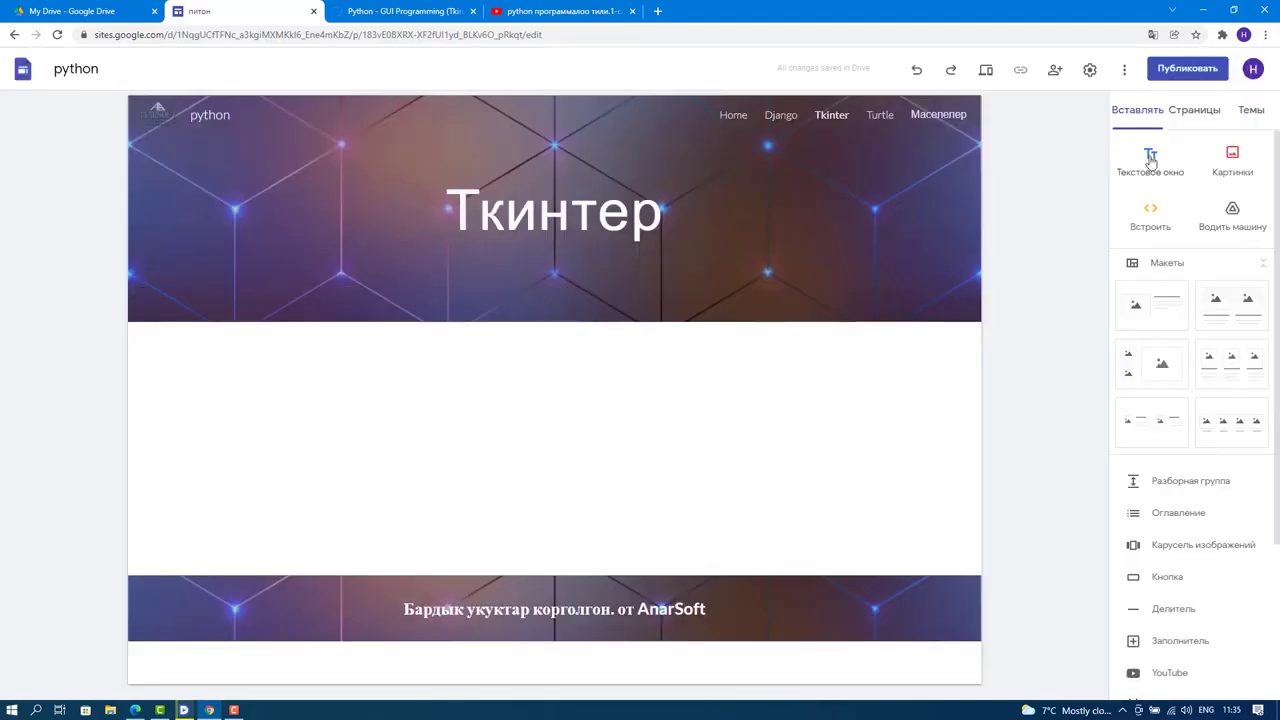
{"action": "left_click", "coordinate": [1150, 160]}
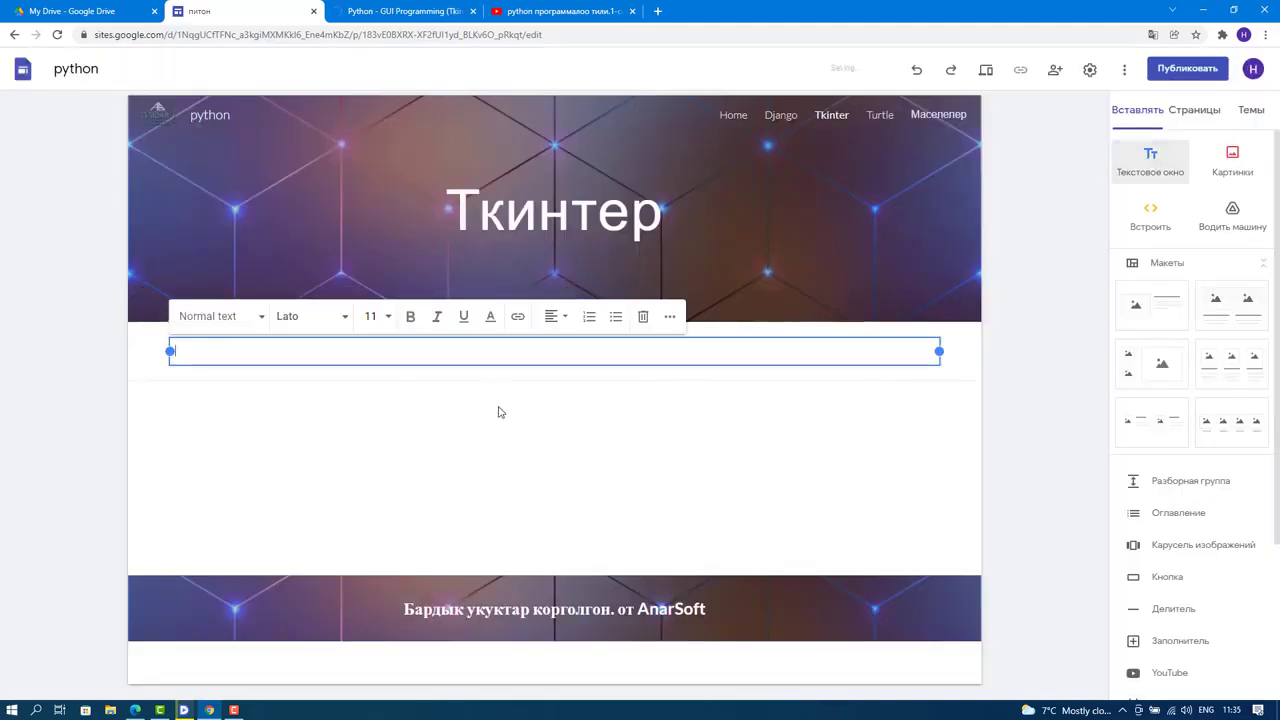
{"action": "type", "text": "Tk"}
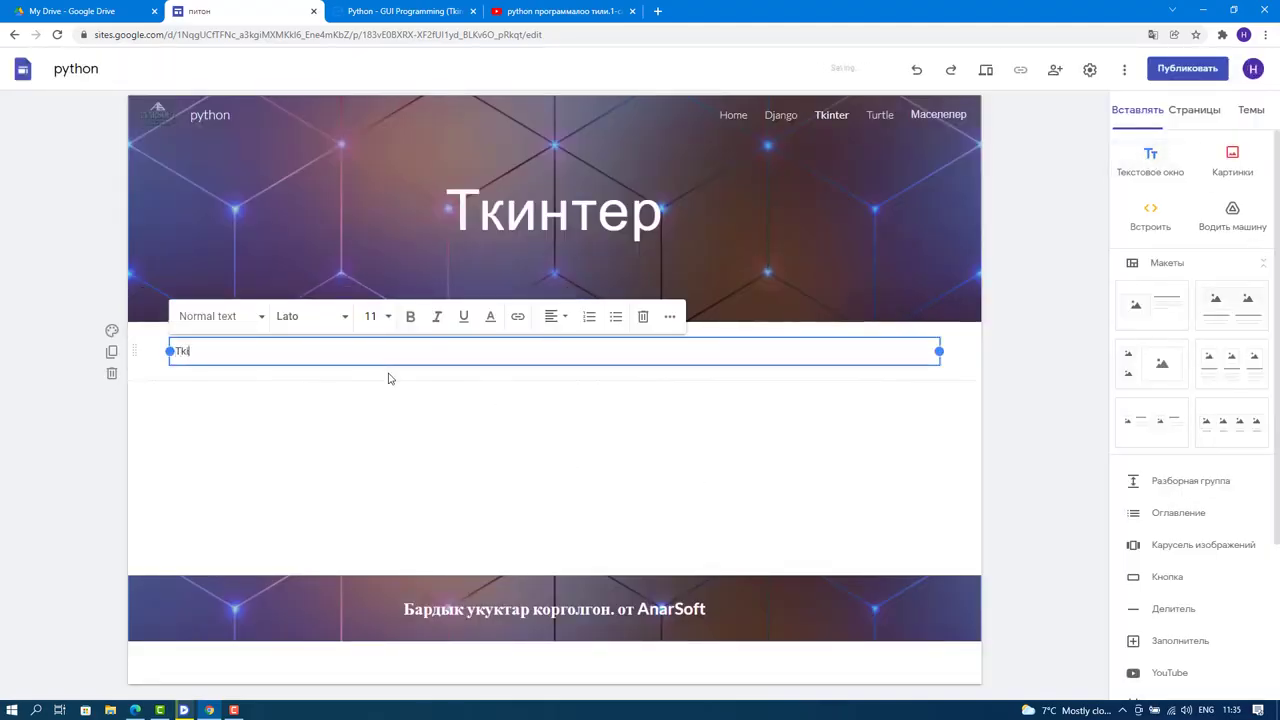
{"action": "type", "text": "inter"}
{"action": "left_click", "coordinate": [260, 318]}
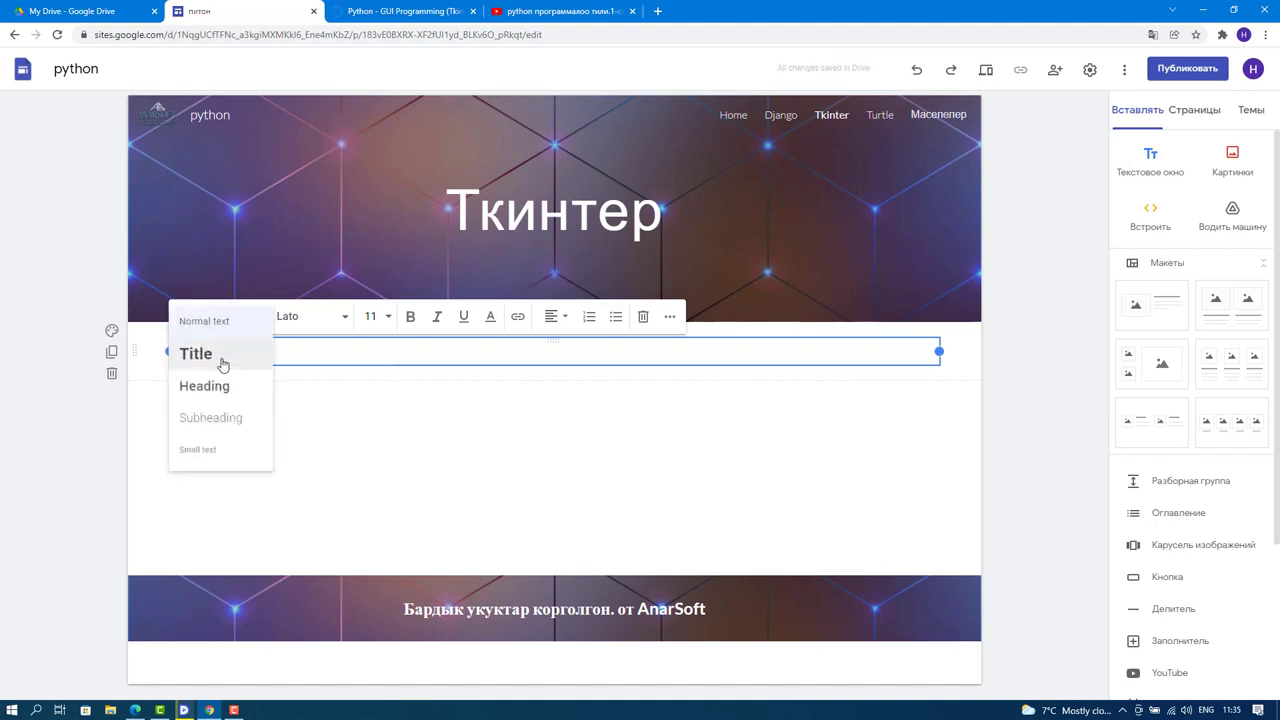
{"action": "left_click", "coordinate": [222, 361]}
{"action": "left_click", "coordinate": [383, 431]}
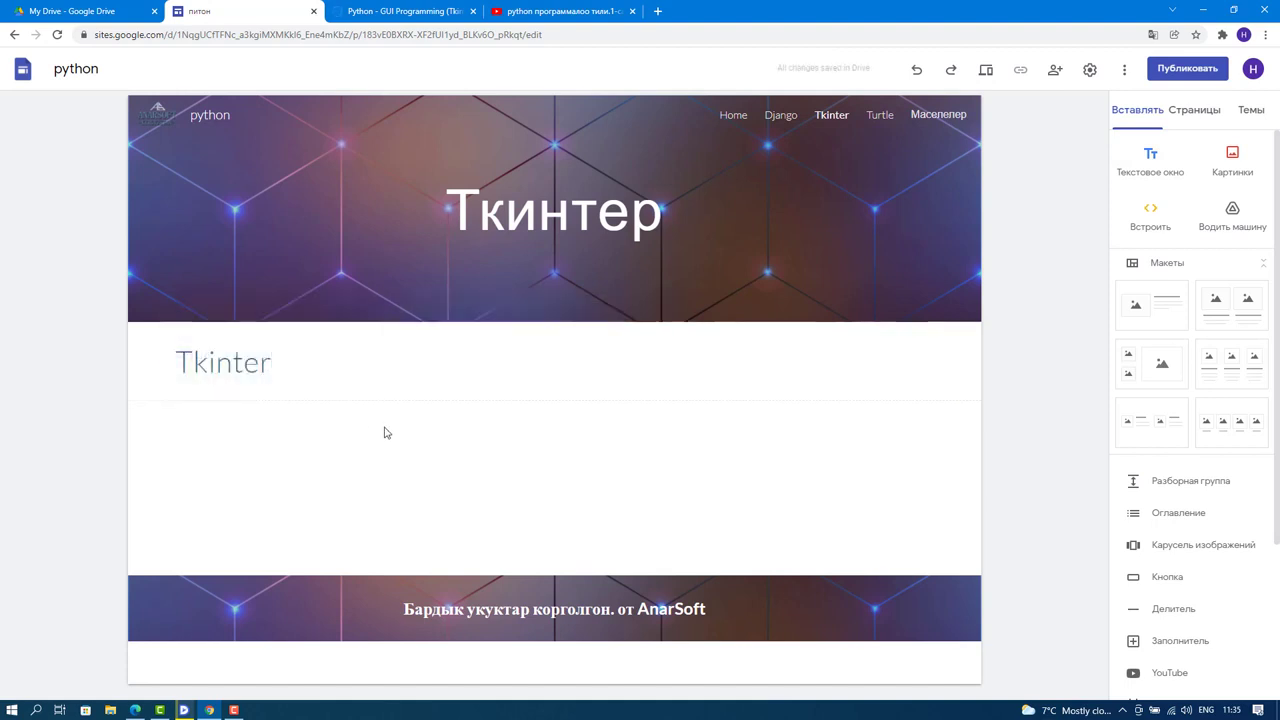
Insert another text box under the Tkinter title and paste the copied Tkinter Programming text into it.
{"action": "left_click", "coordinate": [1150, 166]}
{"action": "key", "text": "ctrl+v"}
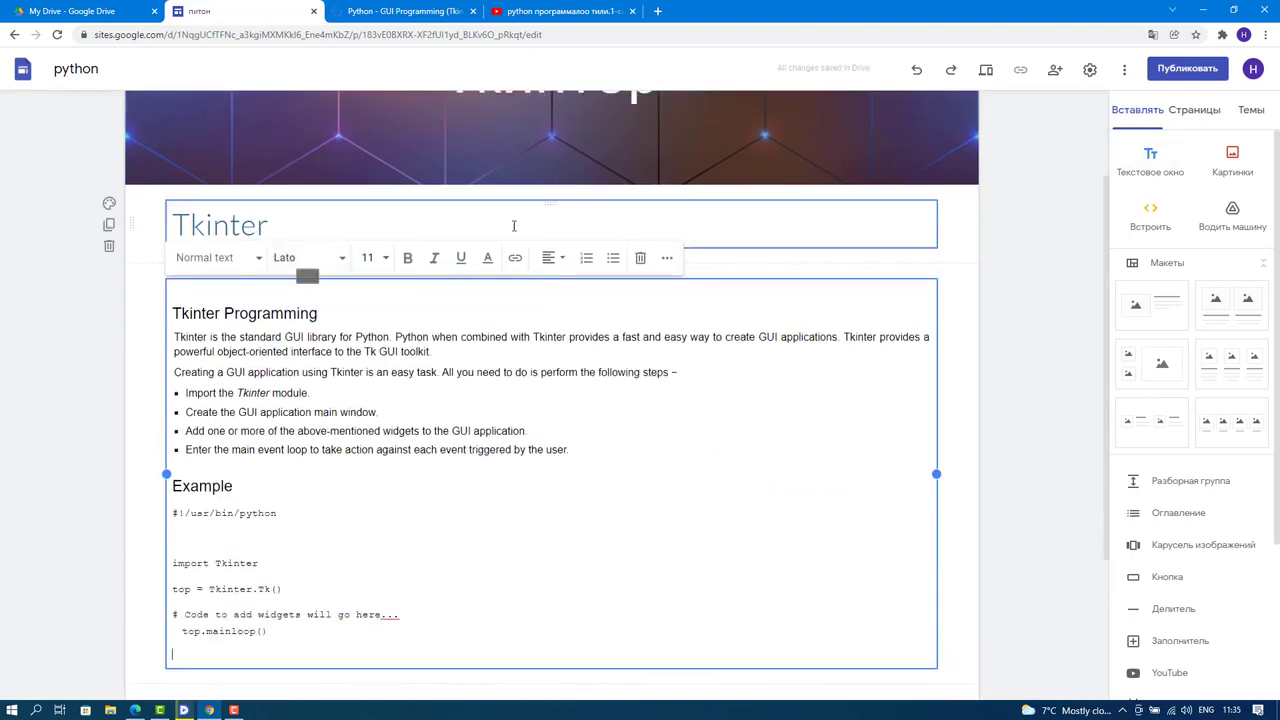
{"action": "scroll", "coordinate": [506, 428], "scroll_direction": "down", "scroll_amount": 2}
{"action": "scroll", "coordinate": [650, 510], "scroll_direction": "up", "scroll_amount": 4}
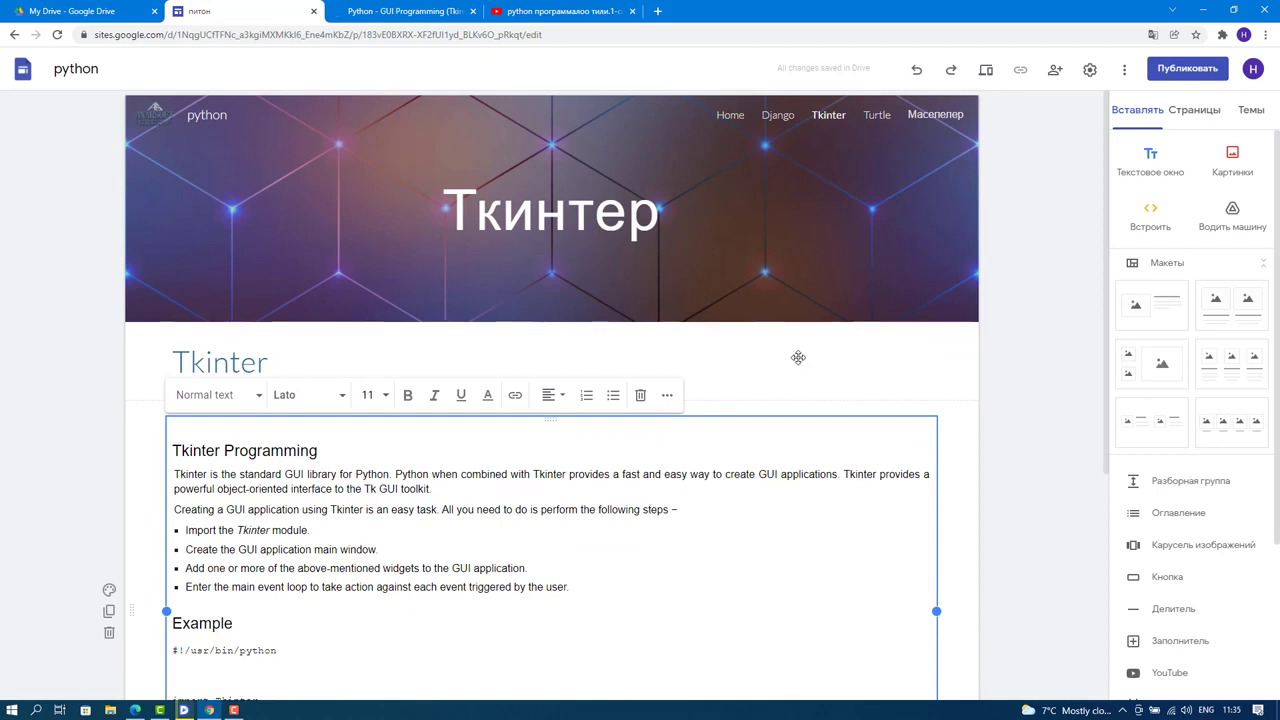
Open the Turtle page and insert a text box reading "Turtle" in the Title style below the header.
{"action": "left_click", "coordinate": [877, 114]}
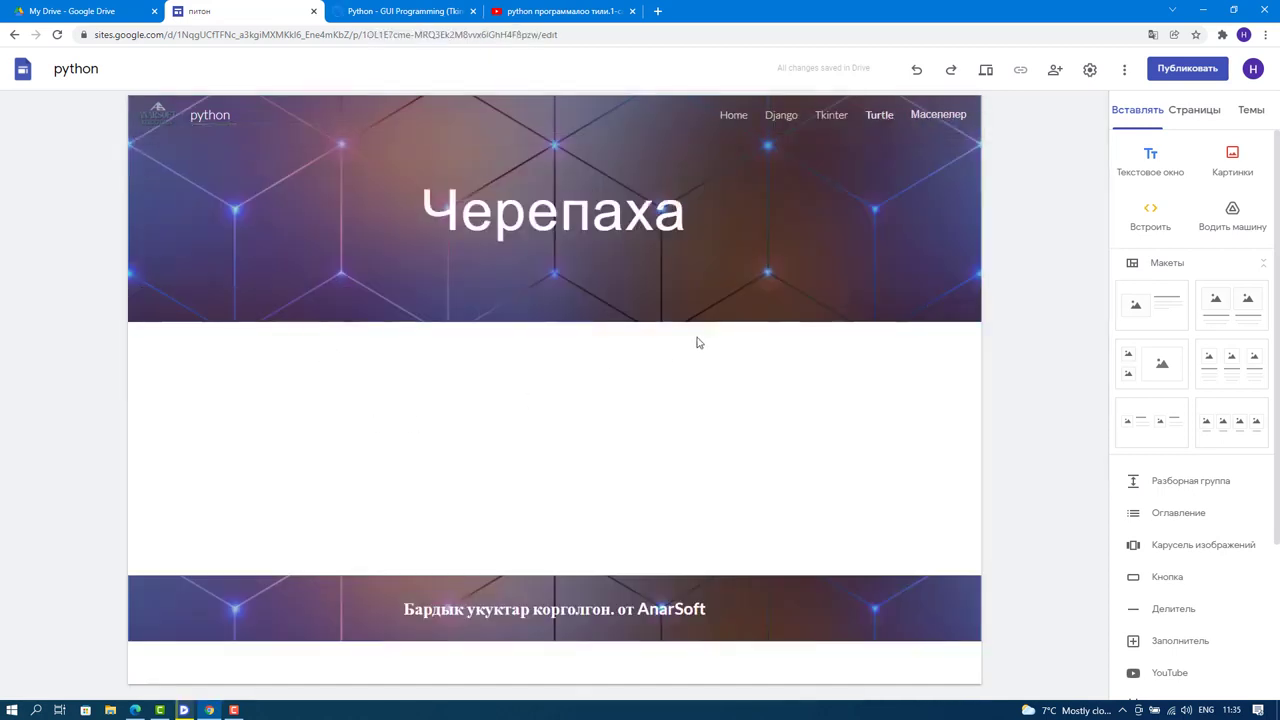
{"action": "left_click", "coordinate": [1146, 166]}
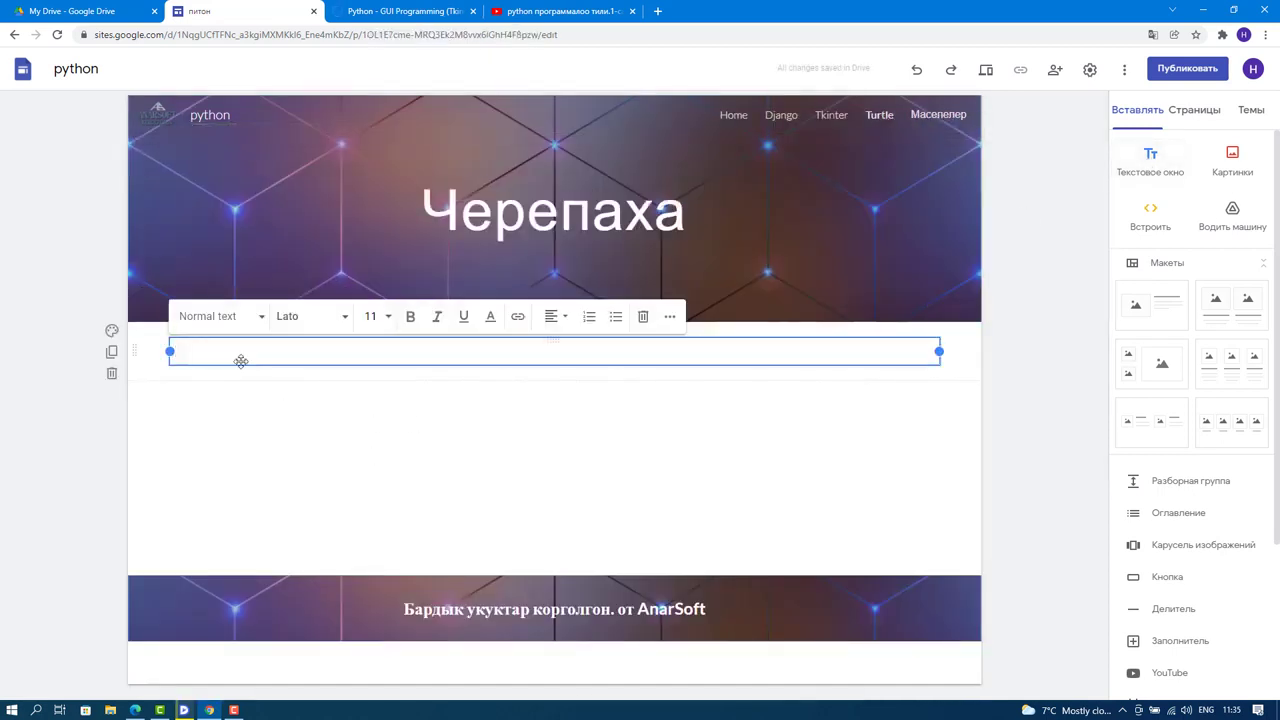
{"action": "type", "text": "T"}
{"action": "type", "text": "u"}
{"action": "type", "text": "ret"}
{"action": "key", "text": "BackSpace"}
{"action": "key", "text": "BackSpace"}
{"action": "type", "text": "tle"}
{"action": "left_click", "coordinate": [231, 318]}
{"action": "left_click", "coordinate": [211, 366]}
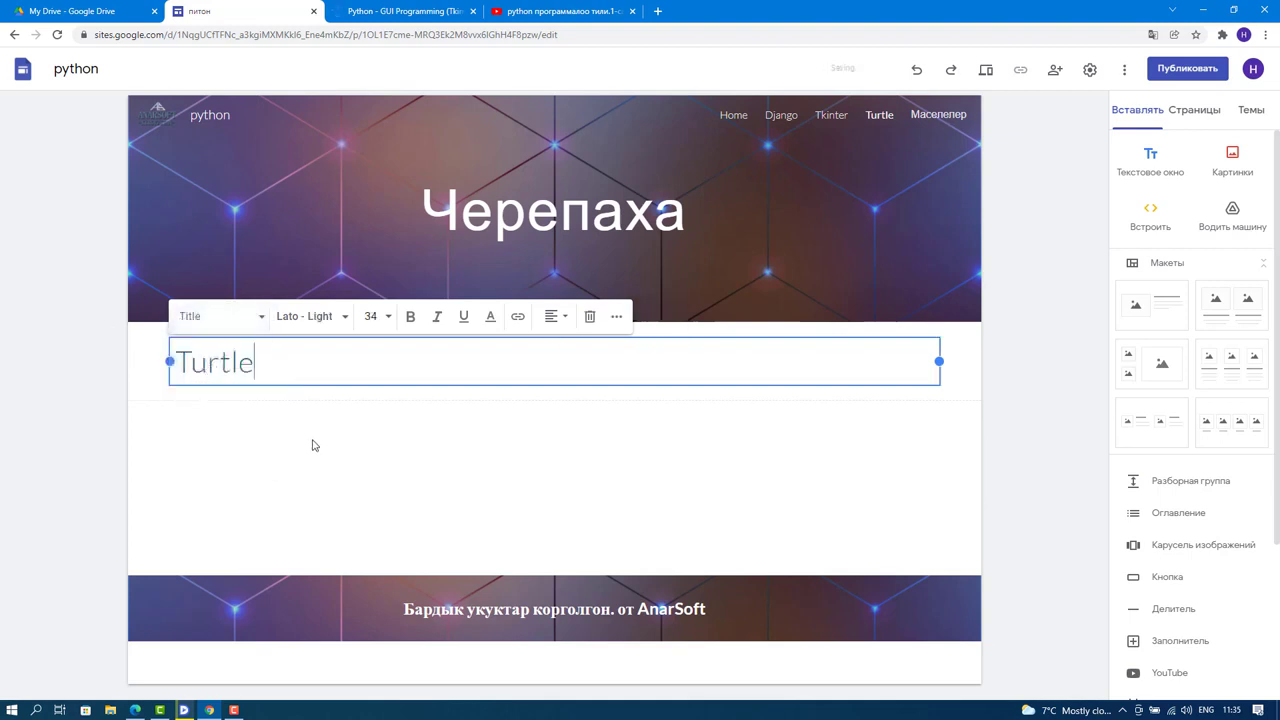
{"action": "left_click", "coordinate": [314, 443]}
Switch to the Tkinter article, go back to the Google results and search for "turtle in python".
{"action": "left_click", "coordinate": [400, 11]}
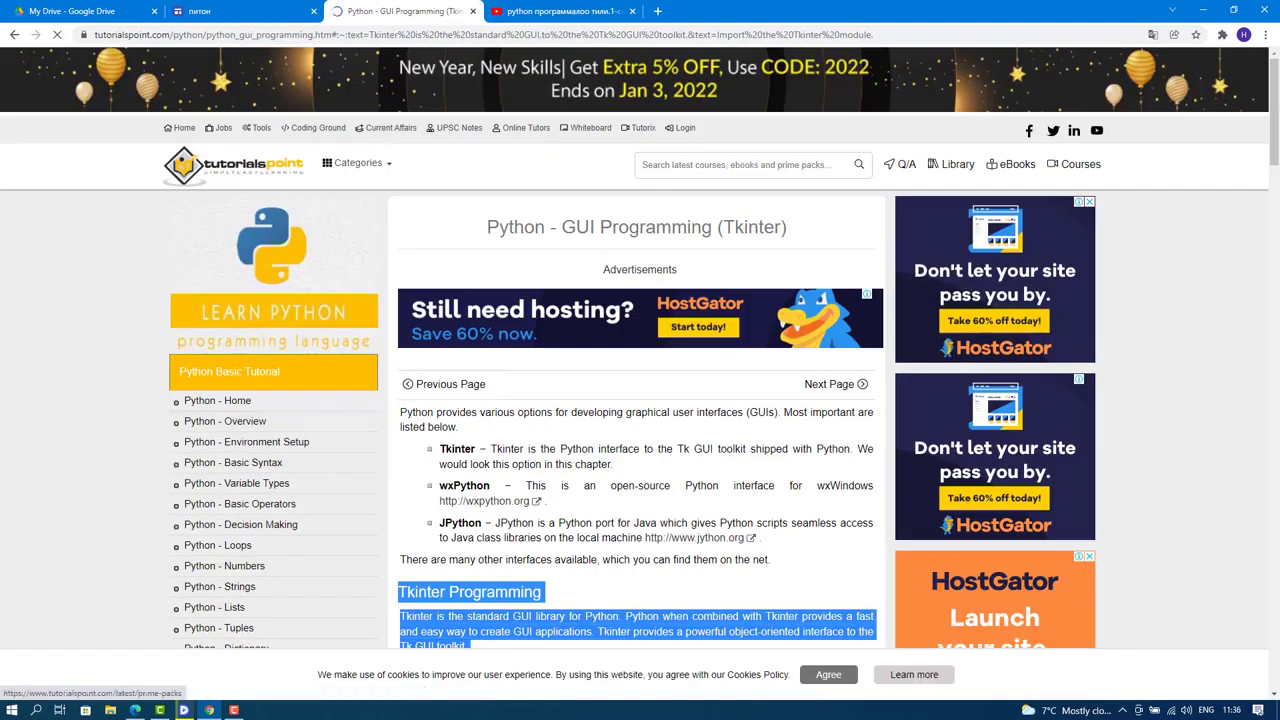
{"action": "left_click", "coordinate": [14, 34]}
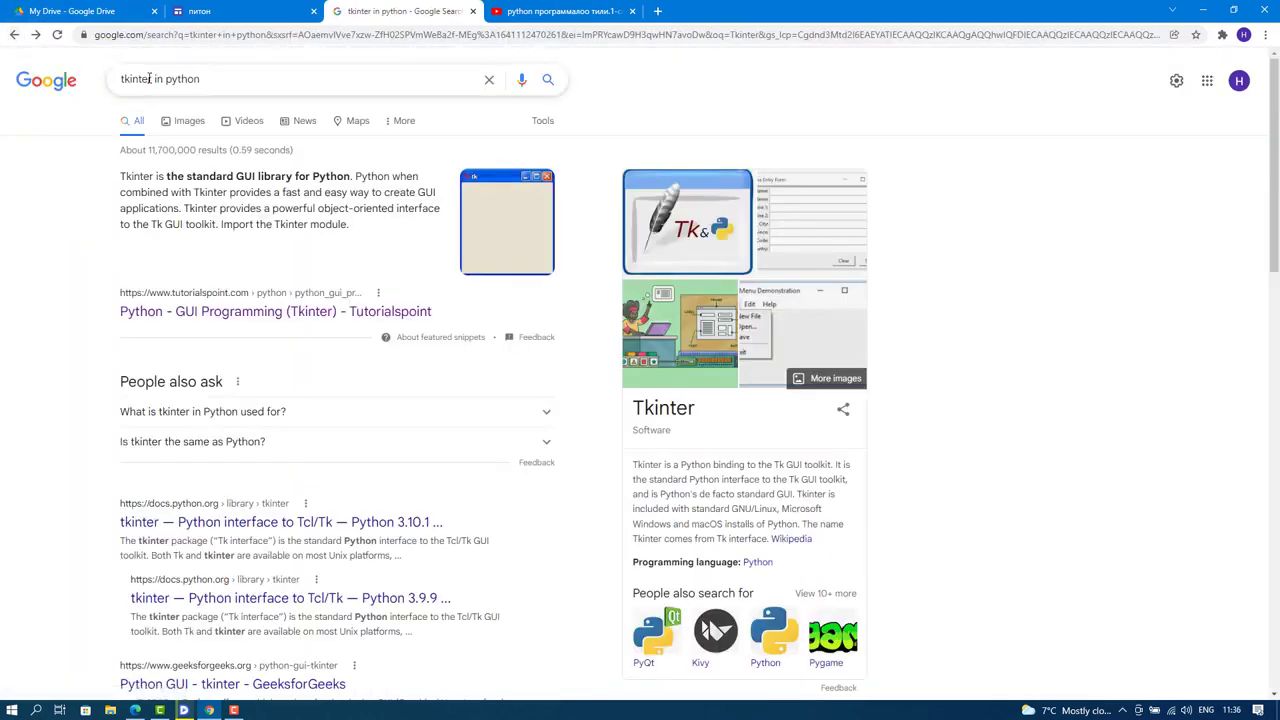
{"action": "left_click_drag", "start_coordinate": [149, 78], "coordinate": [107, 83]}
{"action": "key", "text": "BackSpace"}
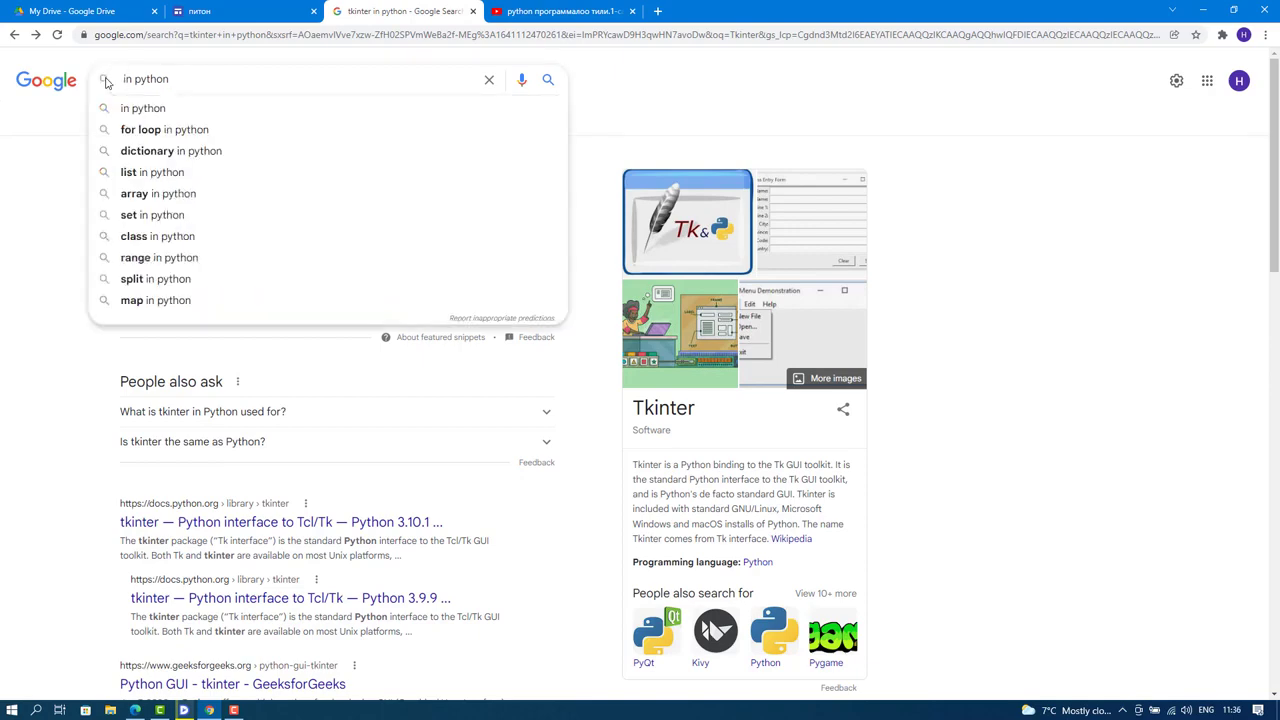
{"action": "type", "text": "turtle"}
{"action": "key", "text": "Return"}
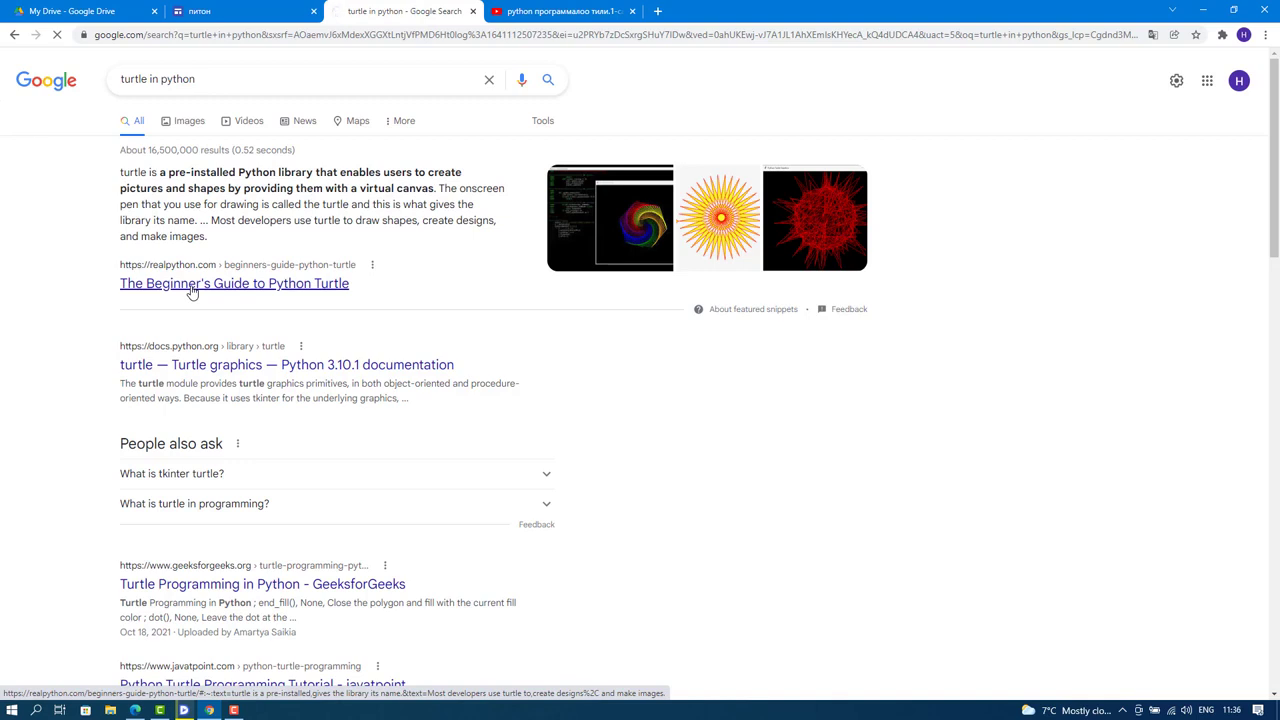
Return to the site editor and insert a text box reading "1-тапшырма" in the Title style on the Маселелер page.
{"action": "left_click", "coordinate": [205, 11]}
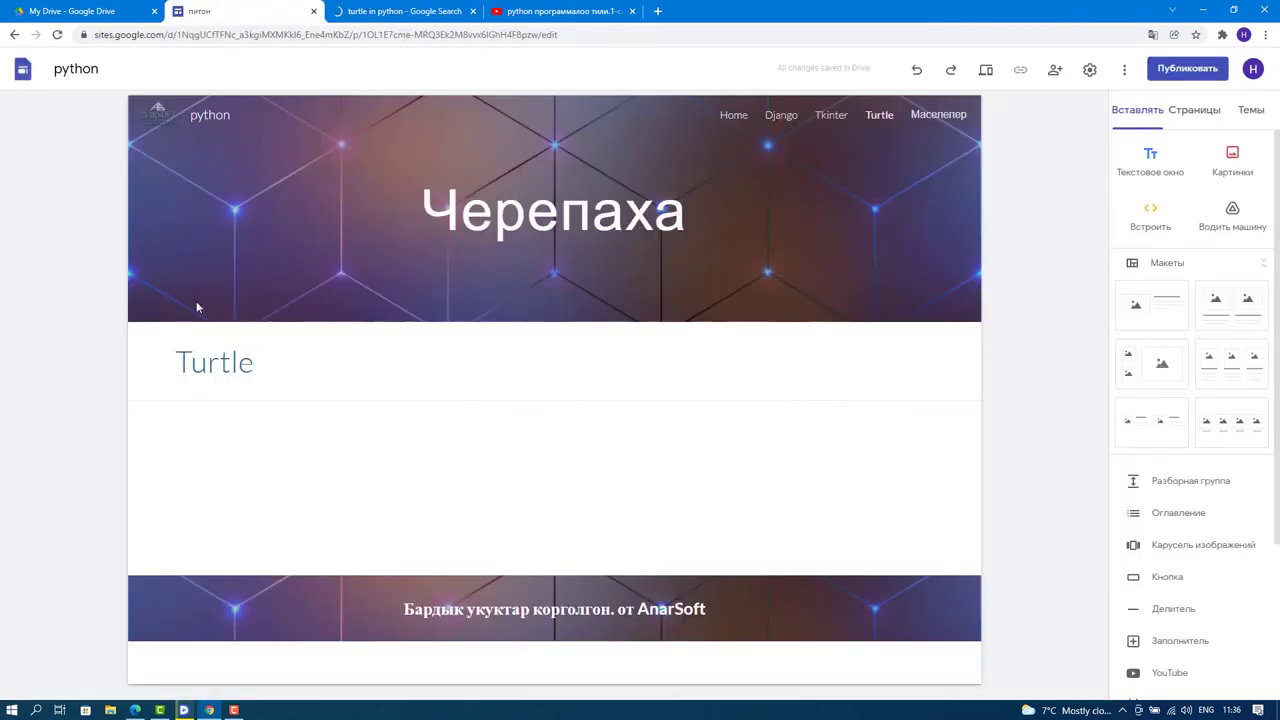
{"action": "left_click", "coordinate": [933, 115]}
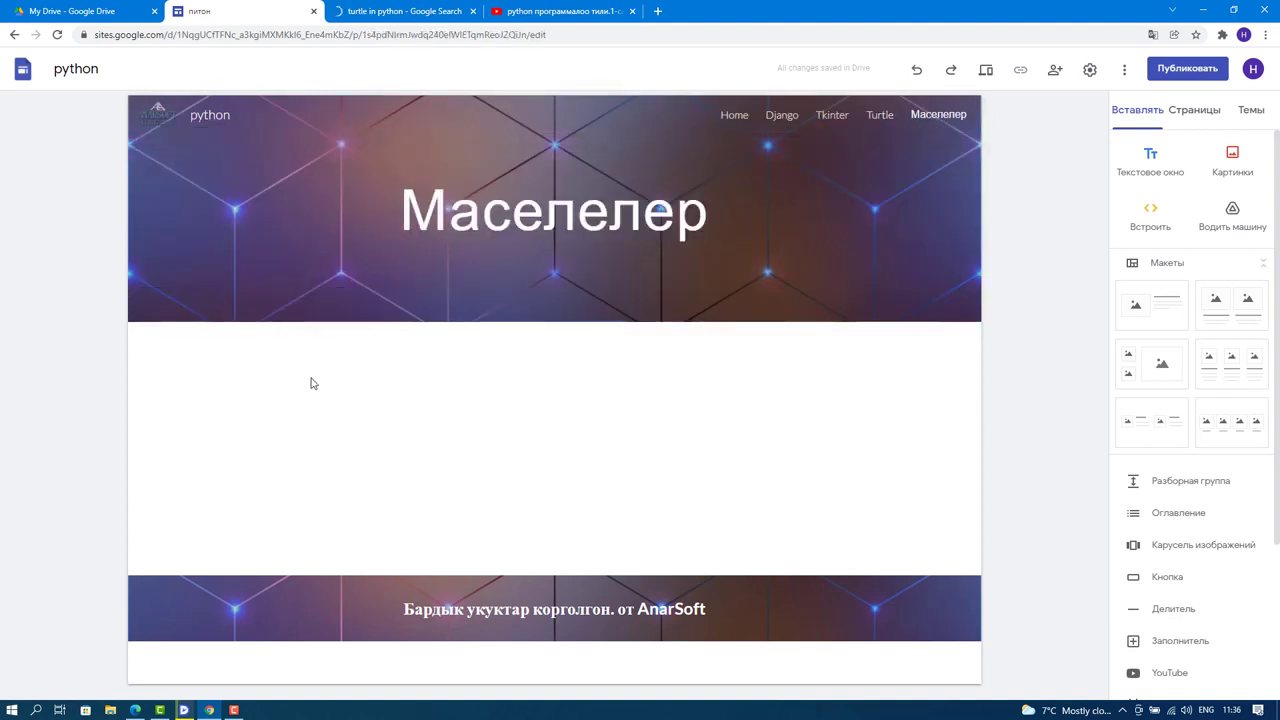
{"action": "left_click", "coordinate": [1155, 165]}
{"action": "type", "text": "1"}
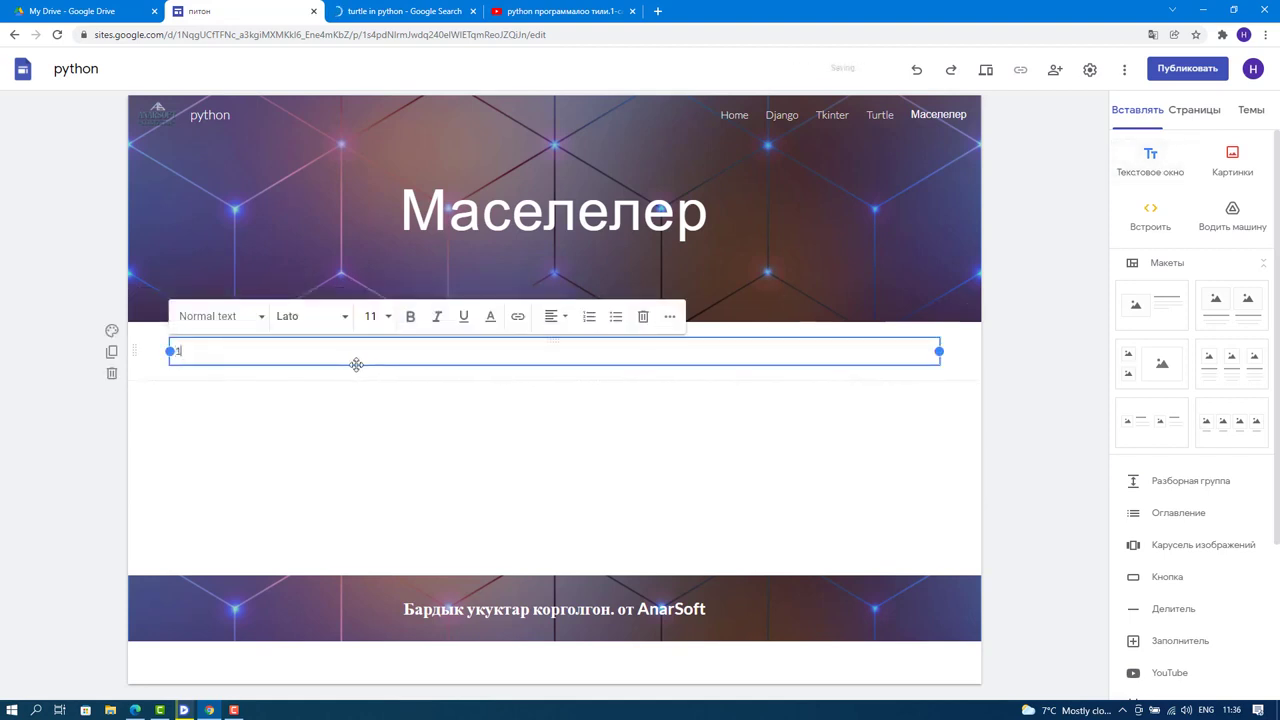
{"action": "type", "text": "-п"}
{"action": "type", "text": "тапшырма"}
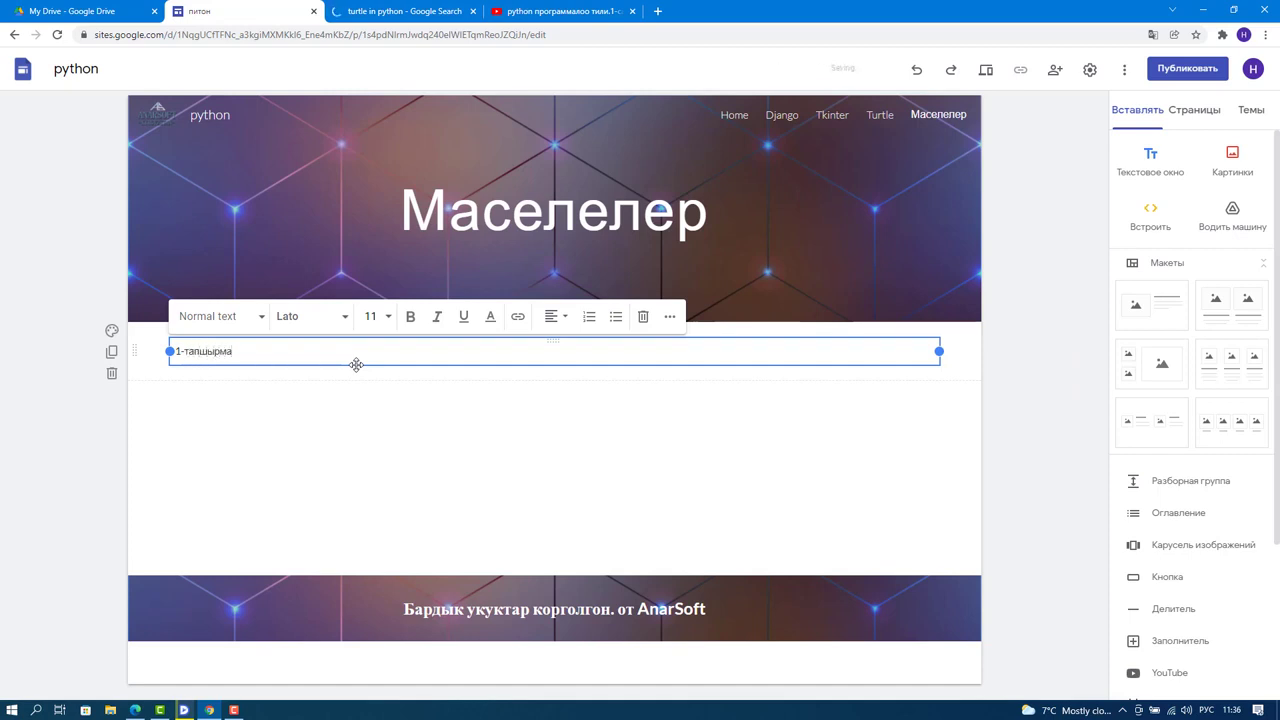
{"action": "left_click", "coordinate": [258, 318]}
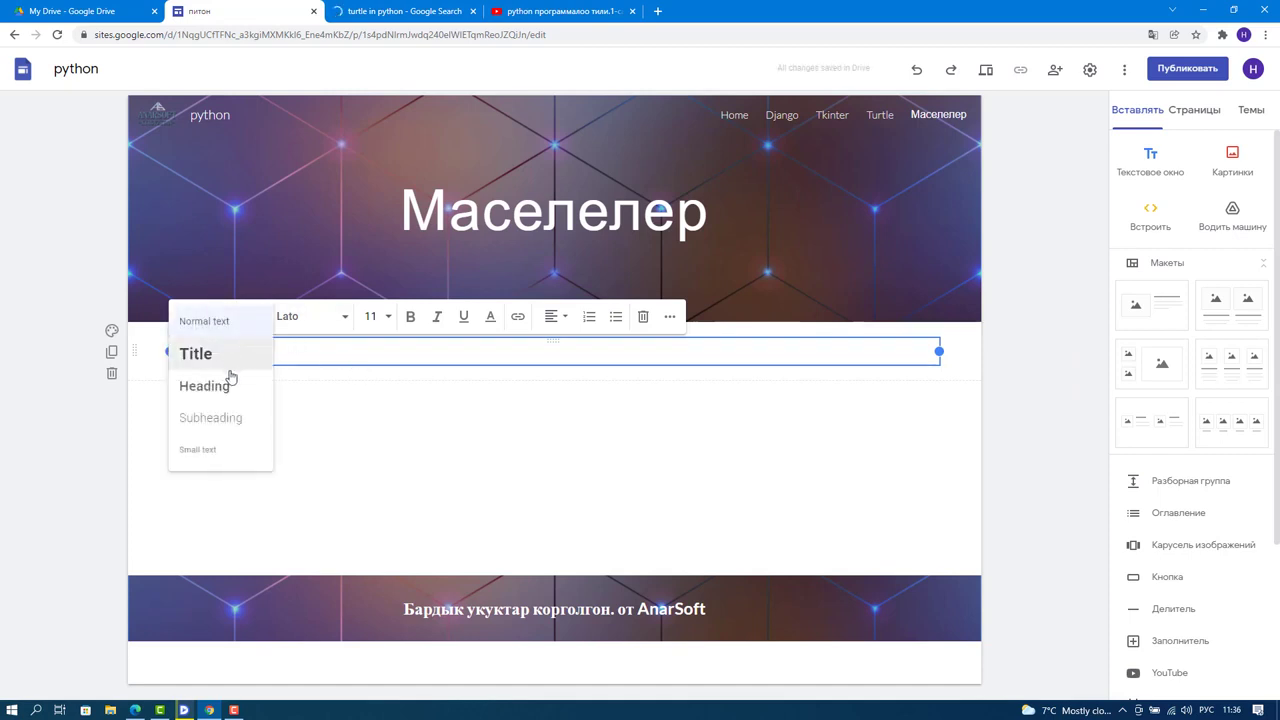
{"action": "left_click", "coordinate": [212, 360]}
{"action": "left_click", "coordinate": [410, 430]}
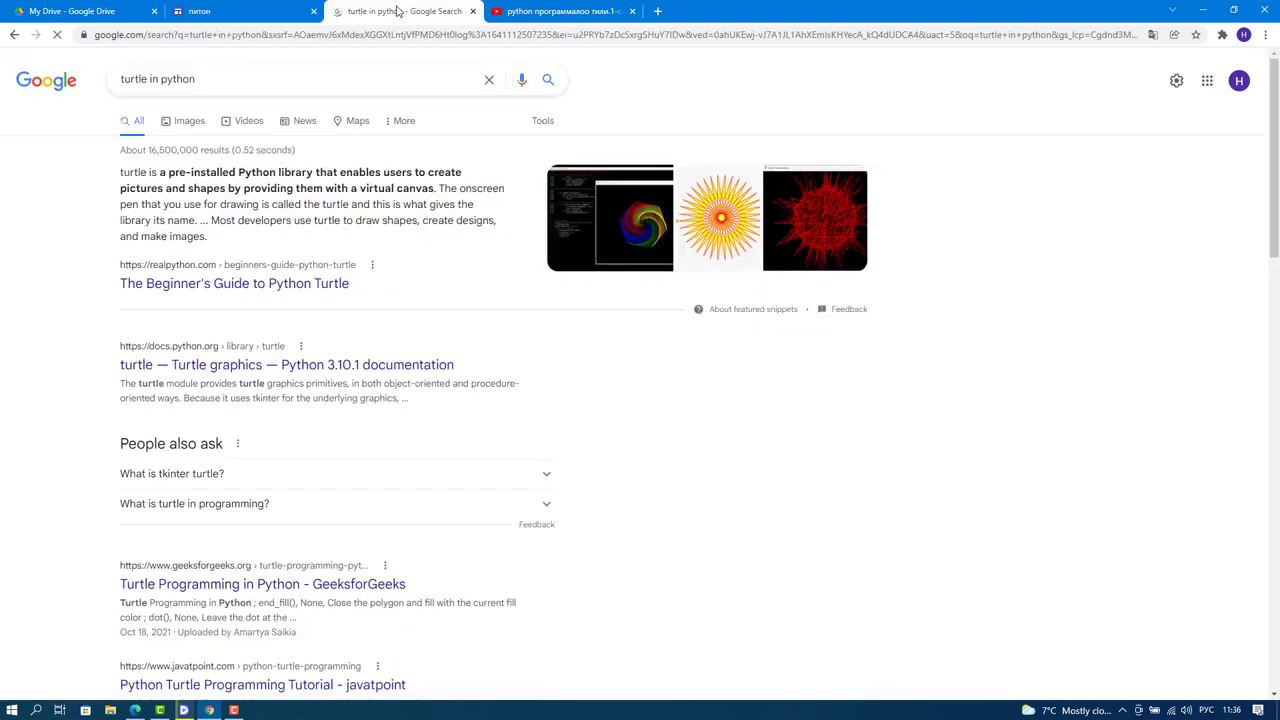
{"action": "left_click", "coordinate": [656, 11]}
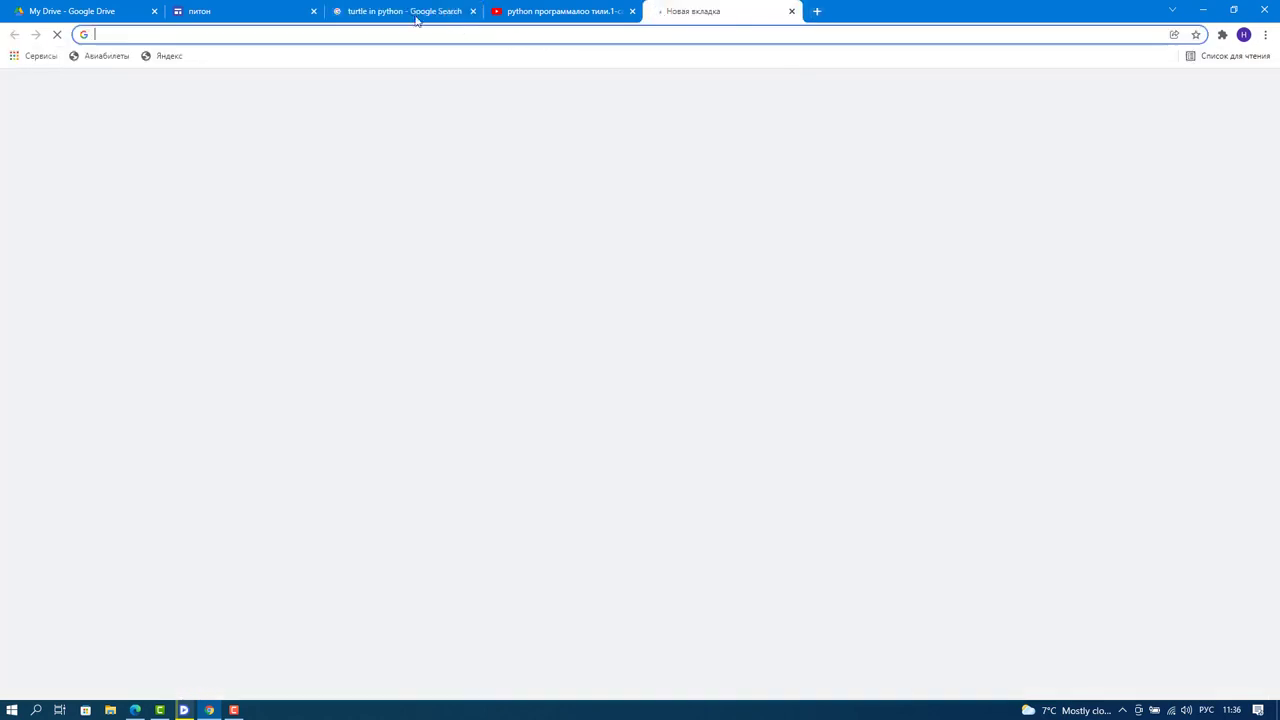
{"action": "left_click", "coordinate": [378, 12]}
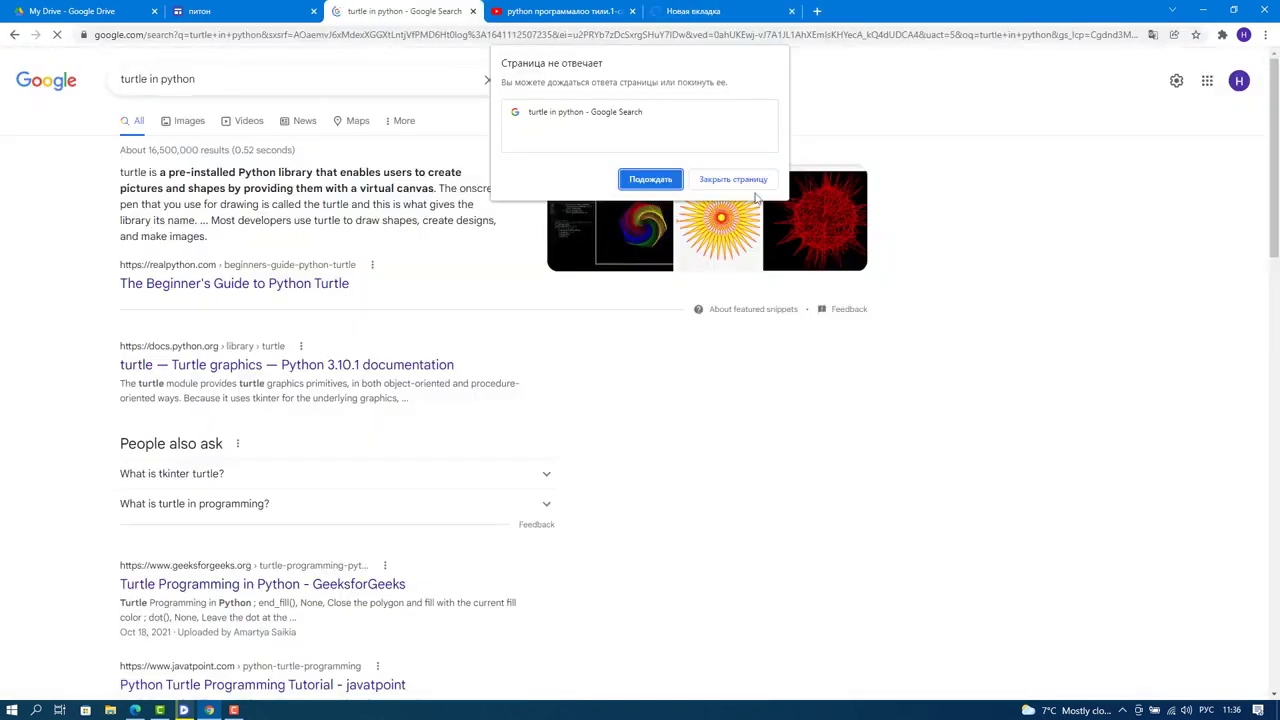
{"action": "left_click", "coordinate": [650, 180]}
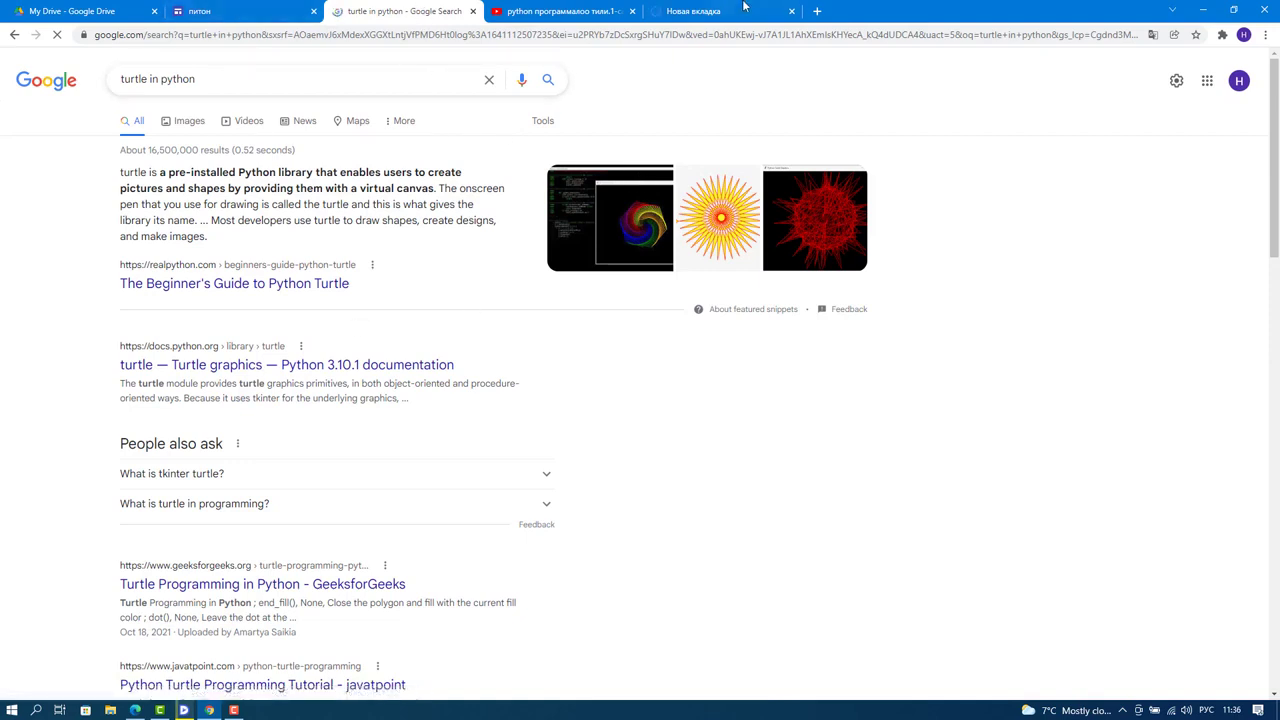
{"action": "left_click", "coordinate": [710, 14]}
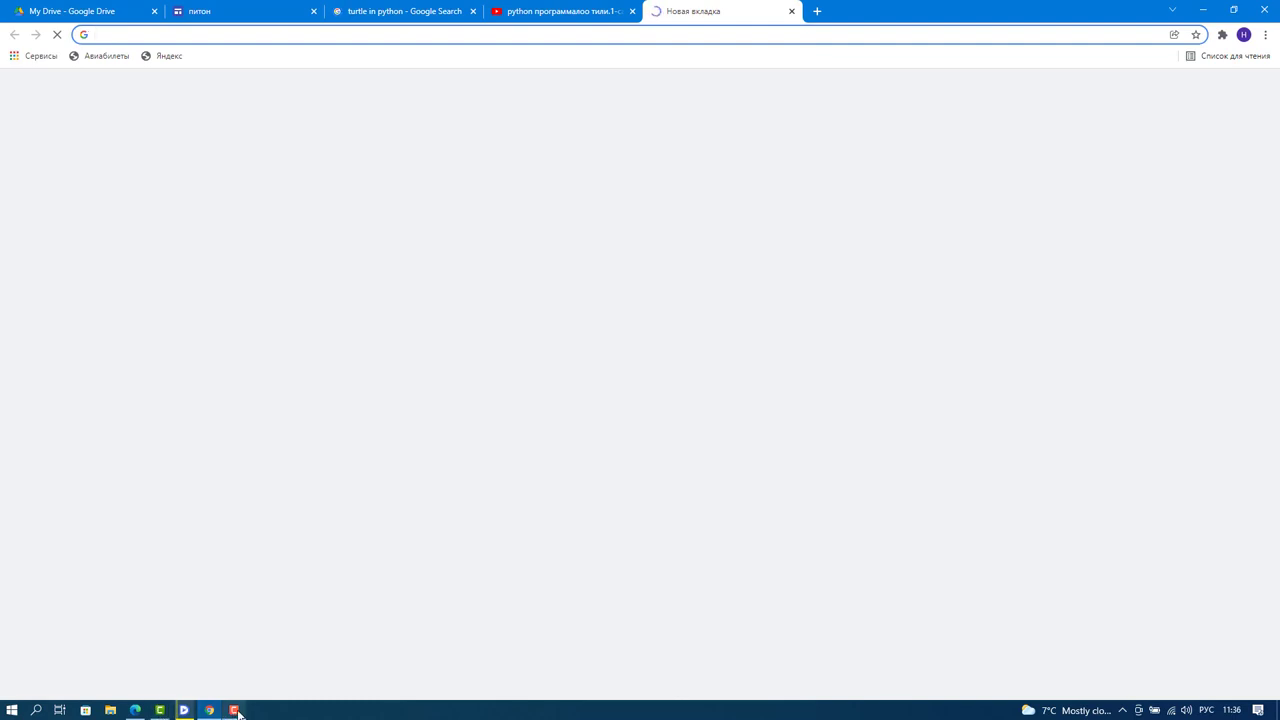
Return to the site editor and add a Heading-style text box reading "Эки санды кошуучу программа түз." under the 1-тапшырма title.
{"action": "left_click", "coordinate": [255, 12]}
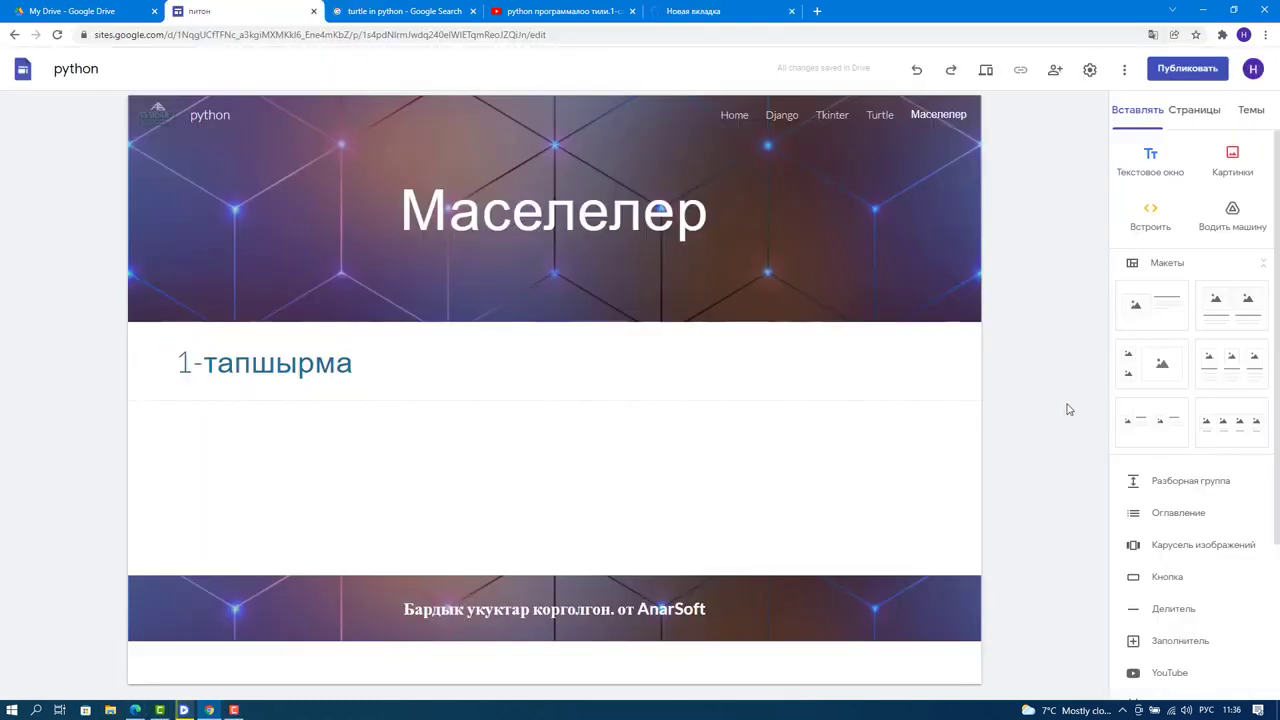
{"action": "left_click", "coordinate": [1160, 162]}
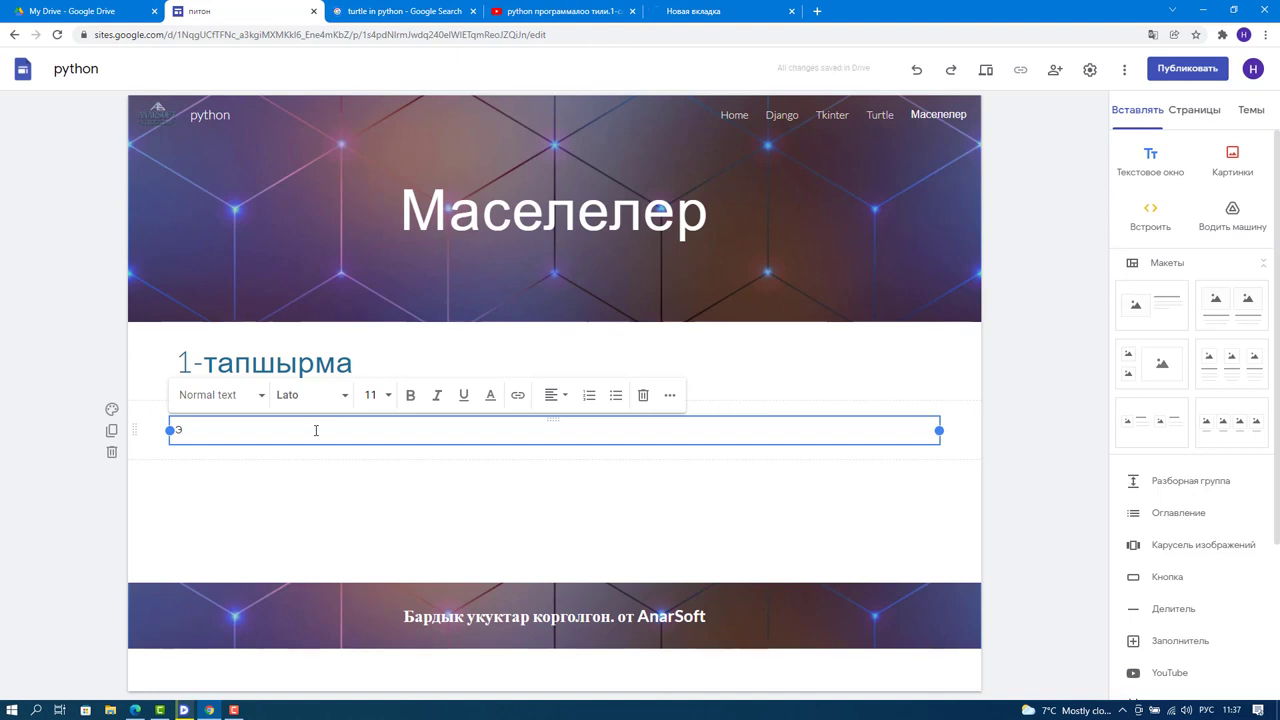
{"action": "type", "text": "Эки санды уо"}
{"action": "key", "text": "BackSpace"}
{"action": "key", "text": "BackSpace"}
{"action": "type", "text": "кошуучу "}
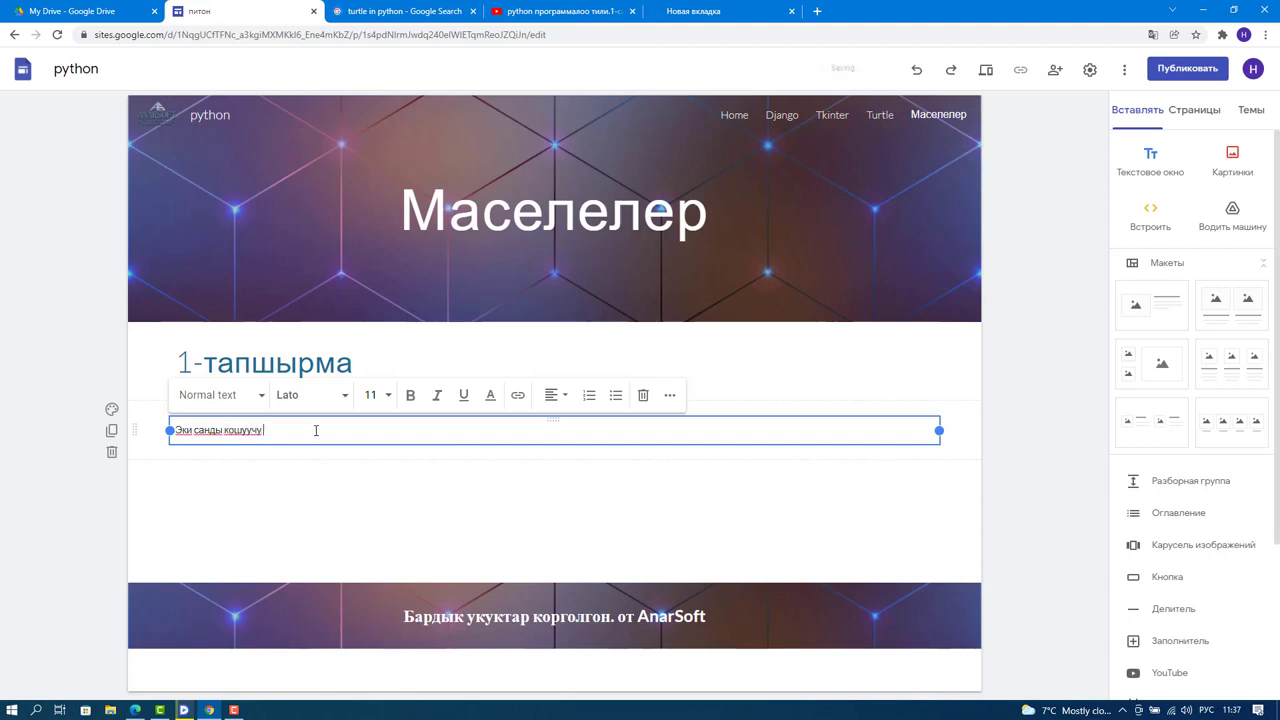
{"action": "type", "text": "программа түз."}
{"action": "left_click", "coordinate": [252, 396]}
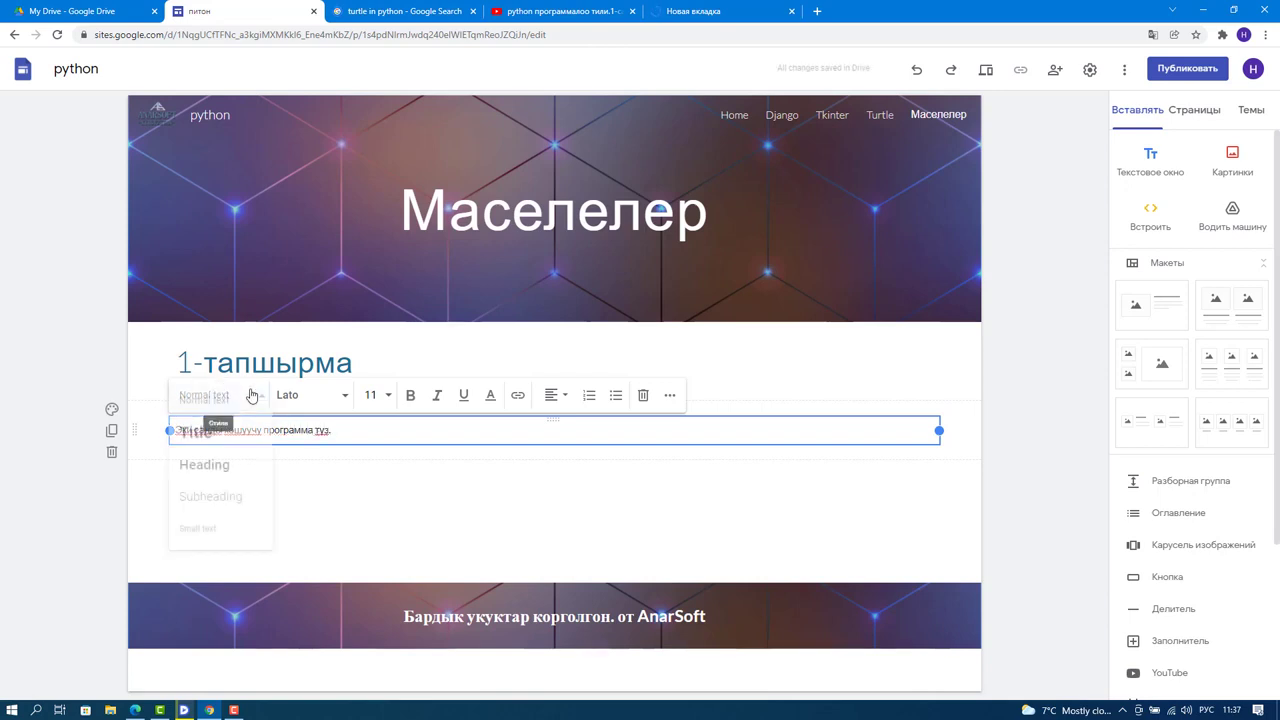
{"action": "left_click", "coordinate": [225, 466]}
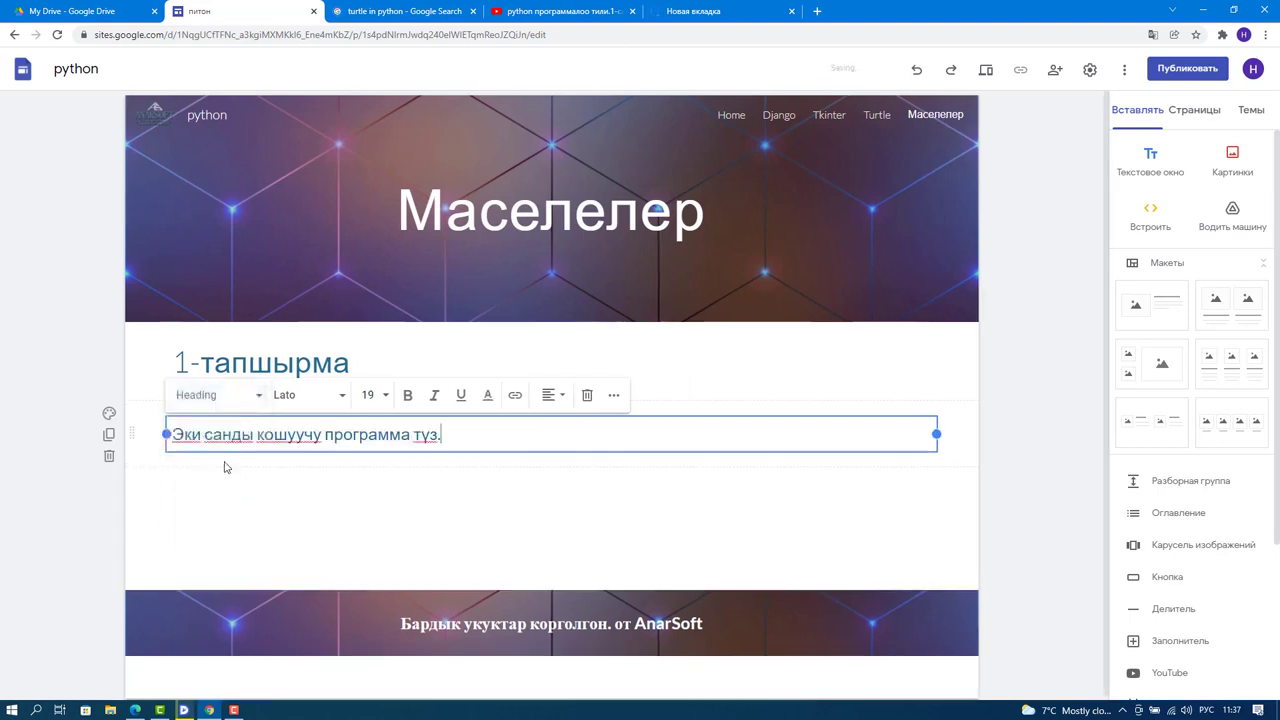
{"action": "left_click", "coordinate": [440, 504]}
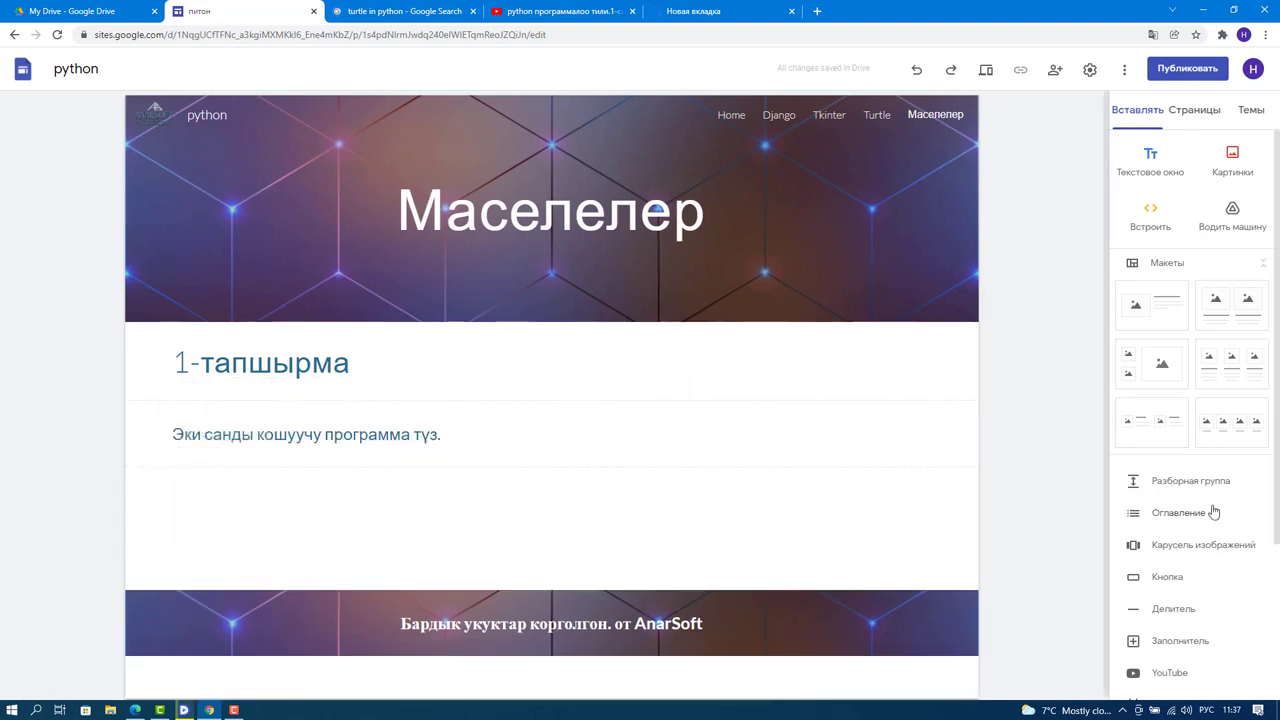
Insert a collapsible group below the task text and give it the heading "Эгер тапшырманы аткара албасаң бул жерди бас.".
{"action": "left_click", "coordinate": [1195, 481]}
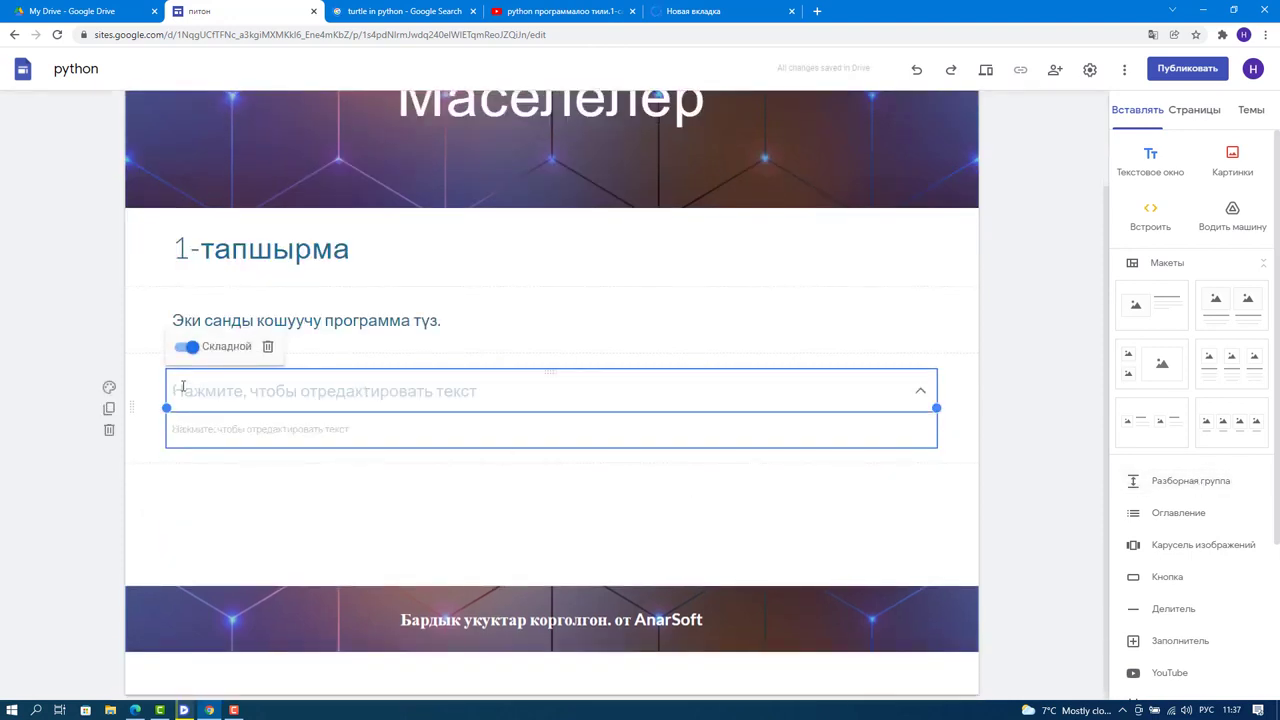
{"action": "left_click", "coordinate": [231, 397]}
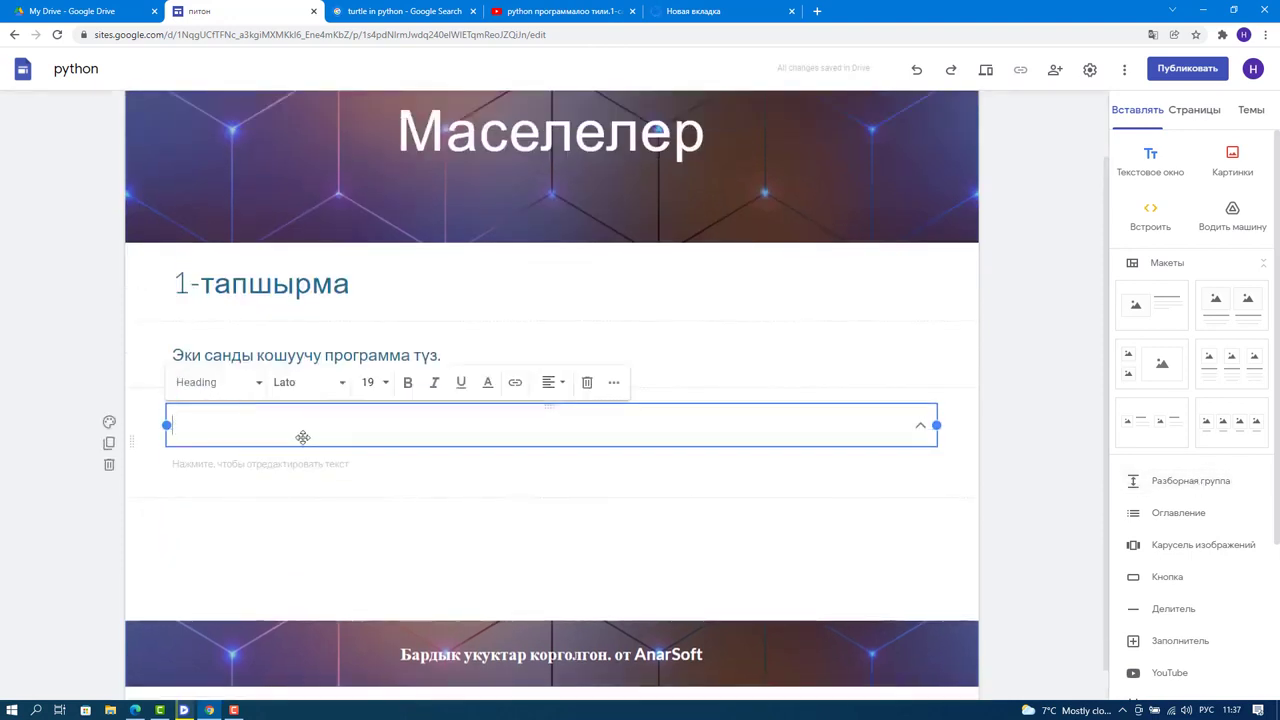
{"action": "type", "text": "Эгер"}
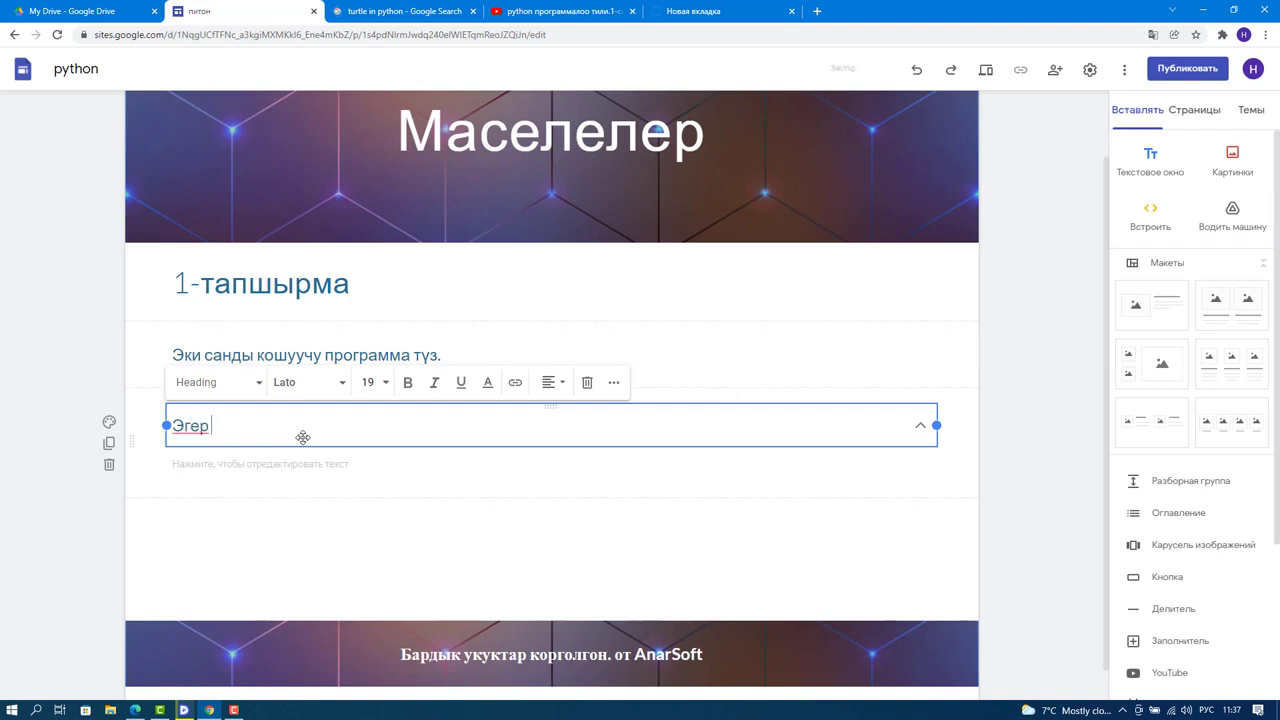
{"action": "type", "text": " тапшырма"}
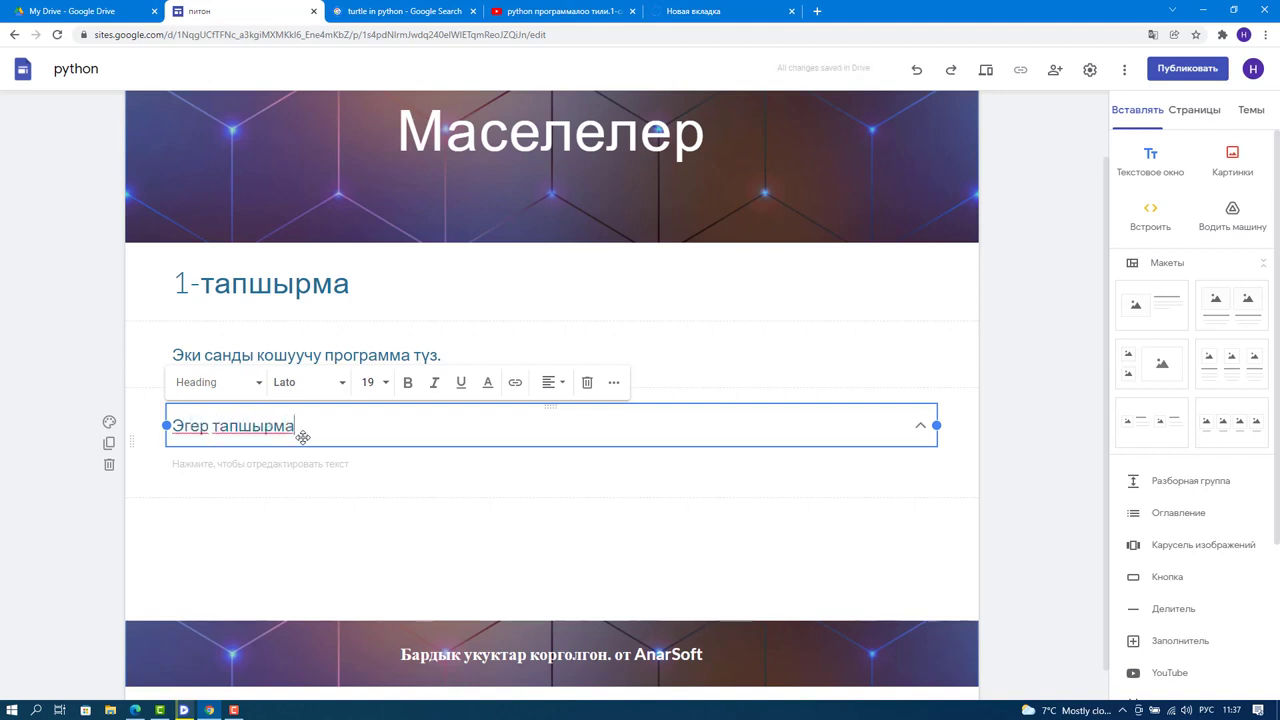
{"action": "type", "text": "ны аткар"}
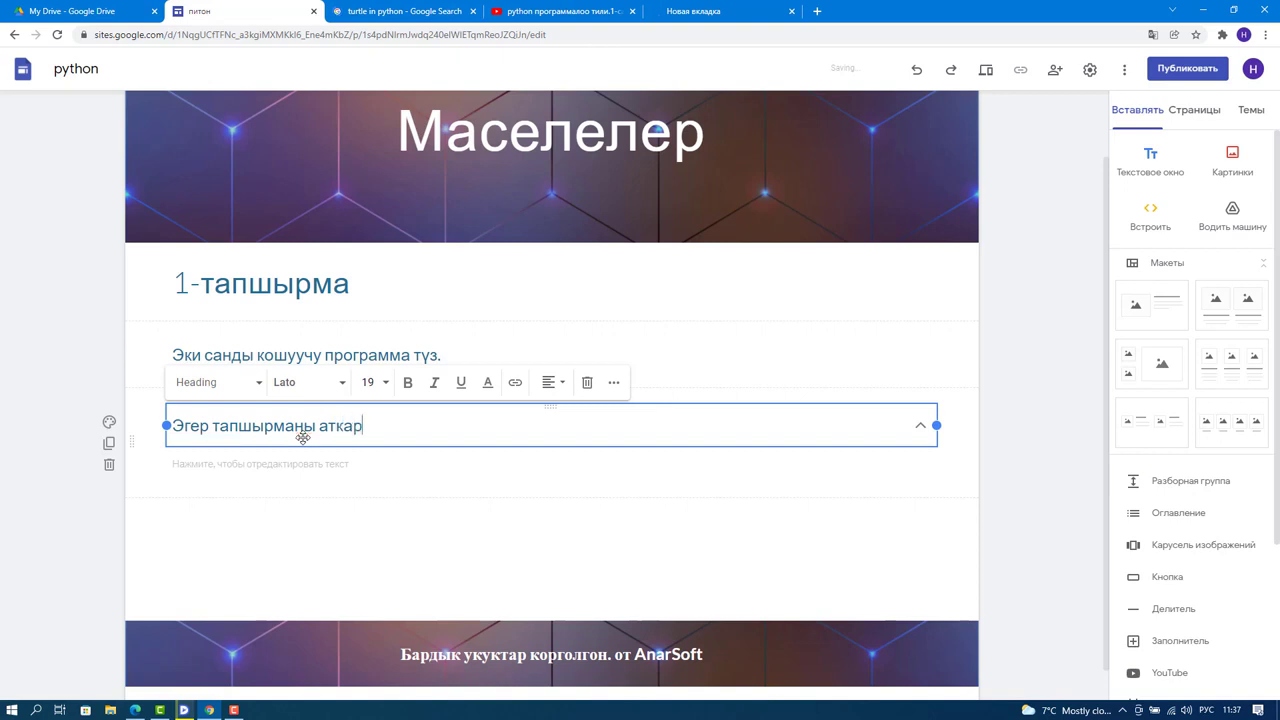
{"action": "type", "text": "а албаса"}
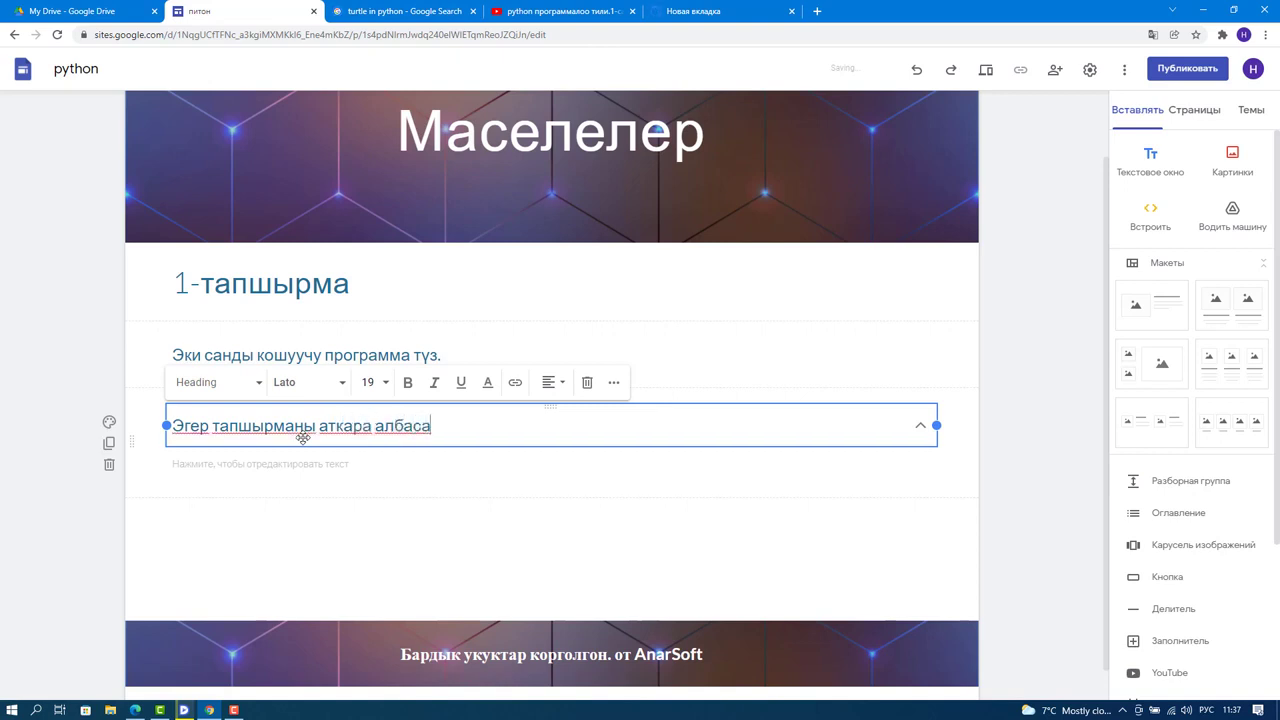
{"action": "type", "text": "н"}
{"action": "key", "text": "BackSpace"}
{"action": "type", "text": "ң бул жерди"}
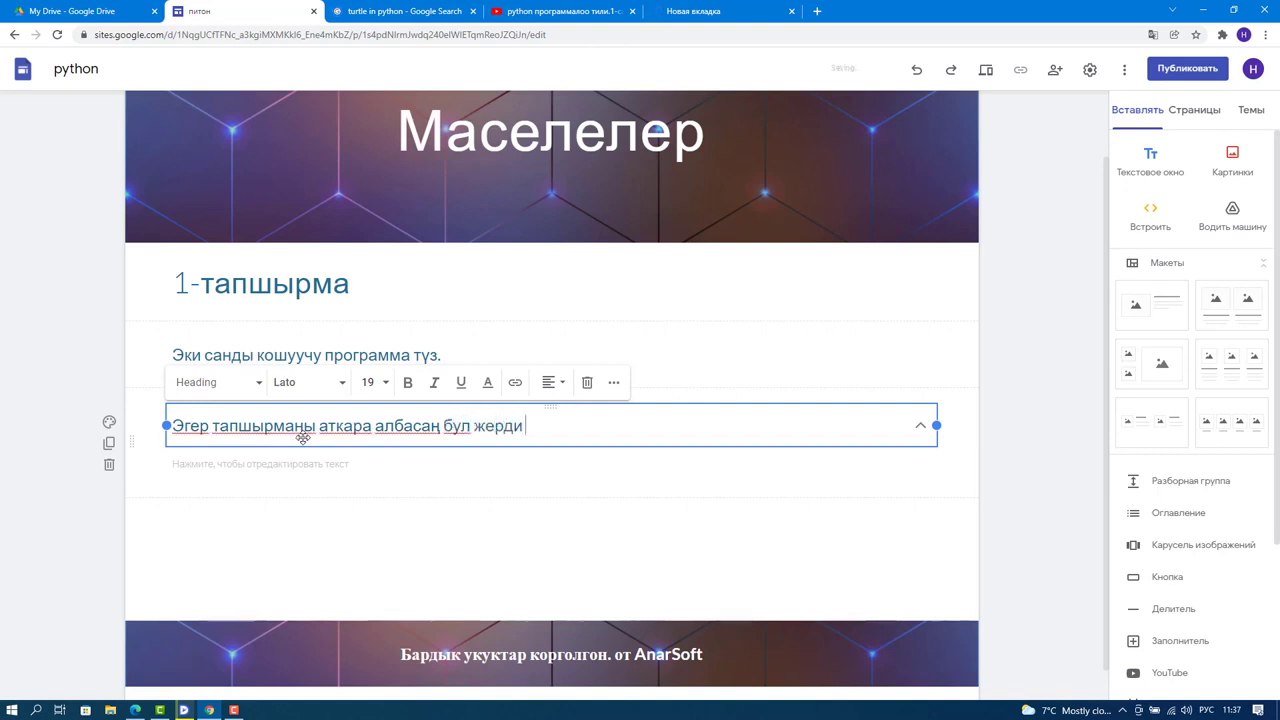
{"action": "type", "text": " бас"}
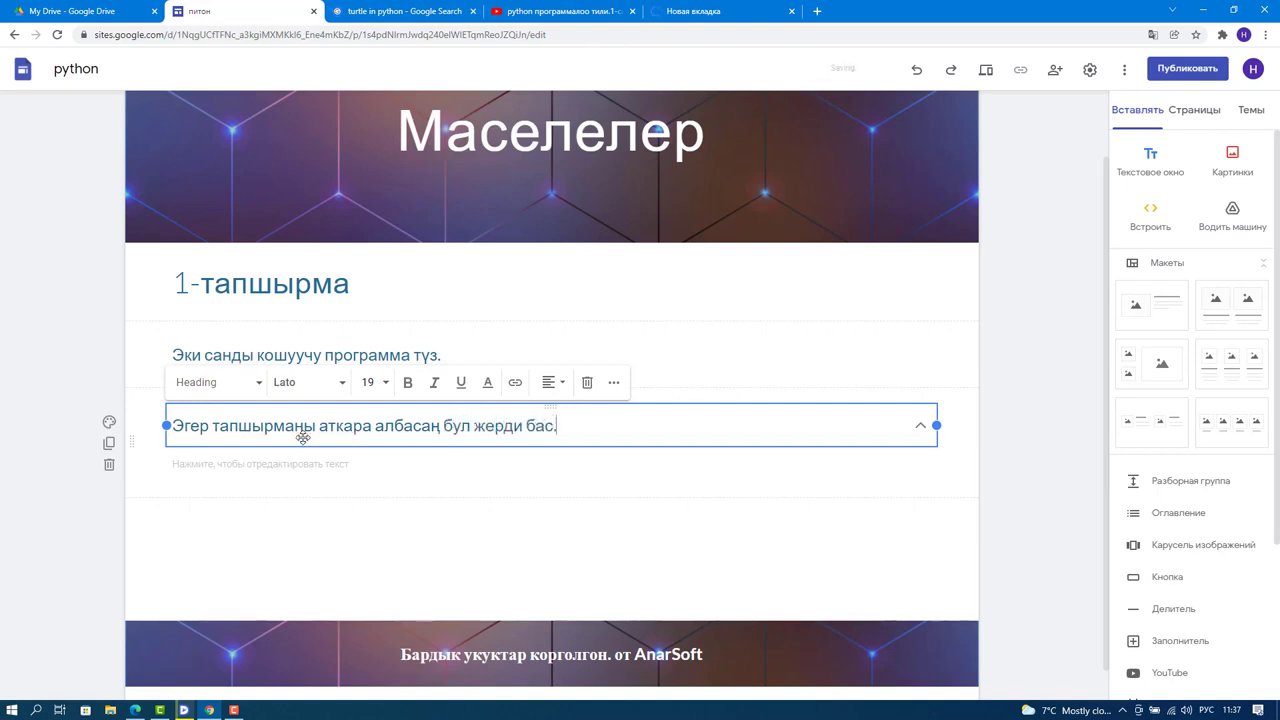
{"action": "type", "text": "."}
Fill the collapsible group's body with three code lines: "a=4", "b=5" and "print(a+b)".
{"action": "left_click", "coordinate": [308, 464]}
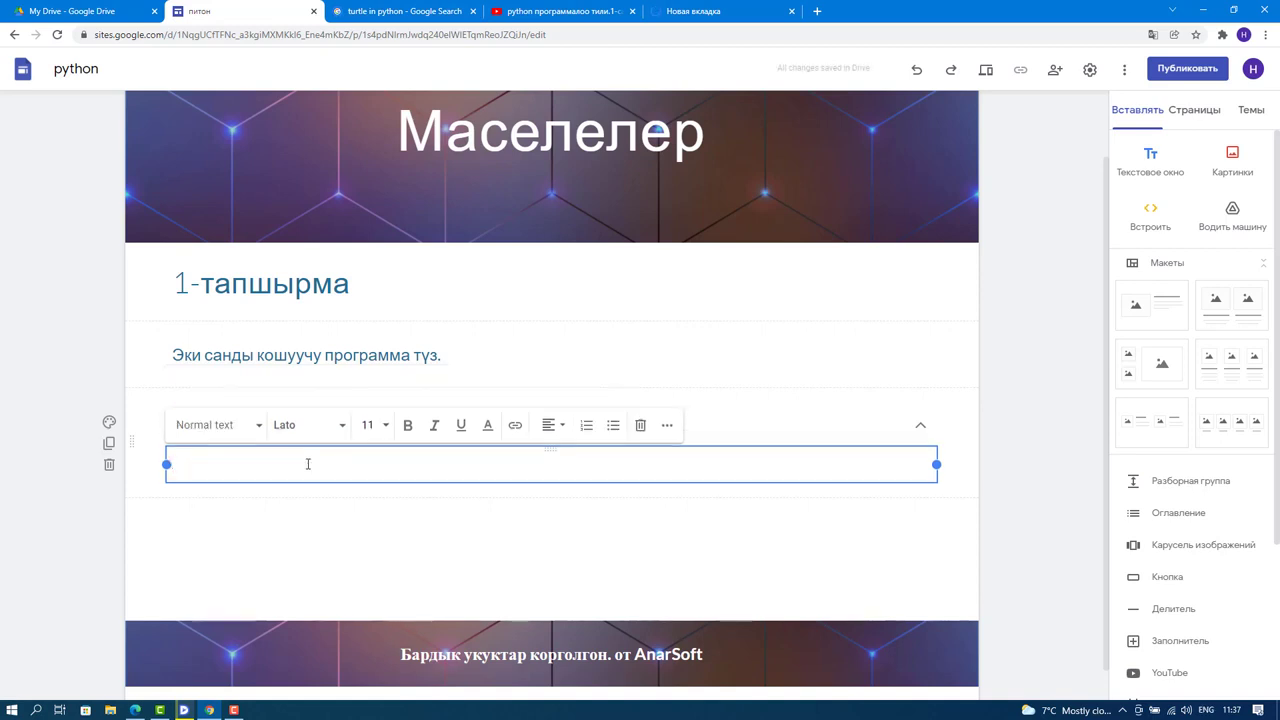
{"action": "type", "text": "a=4"}
{"action": "key", "text": "Return"}
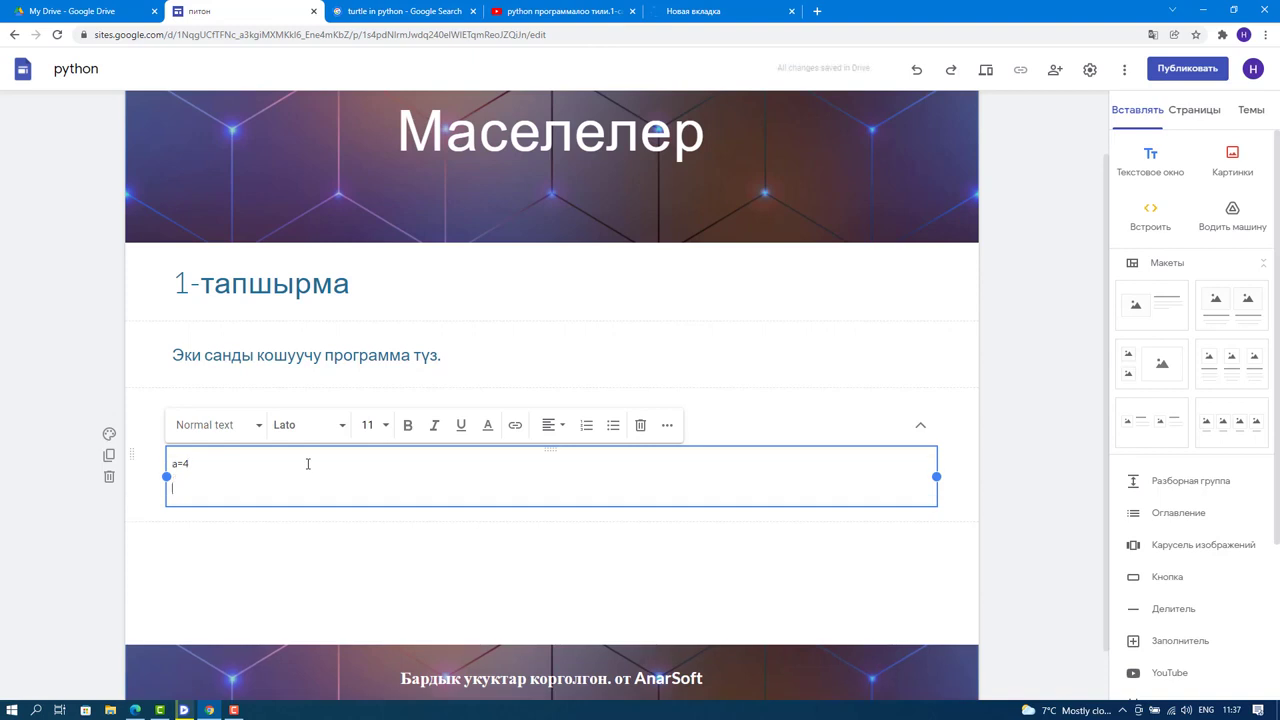
{"action": "type", "text": "b=5"}
{"action": "key", "text": "Return"}
{"action": "type", "text": "pr"}
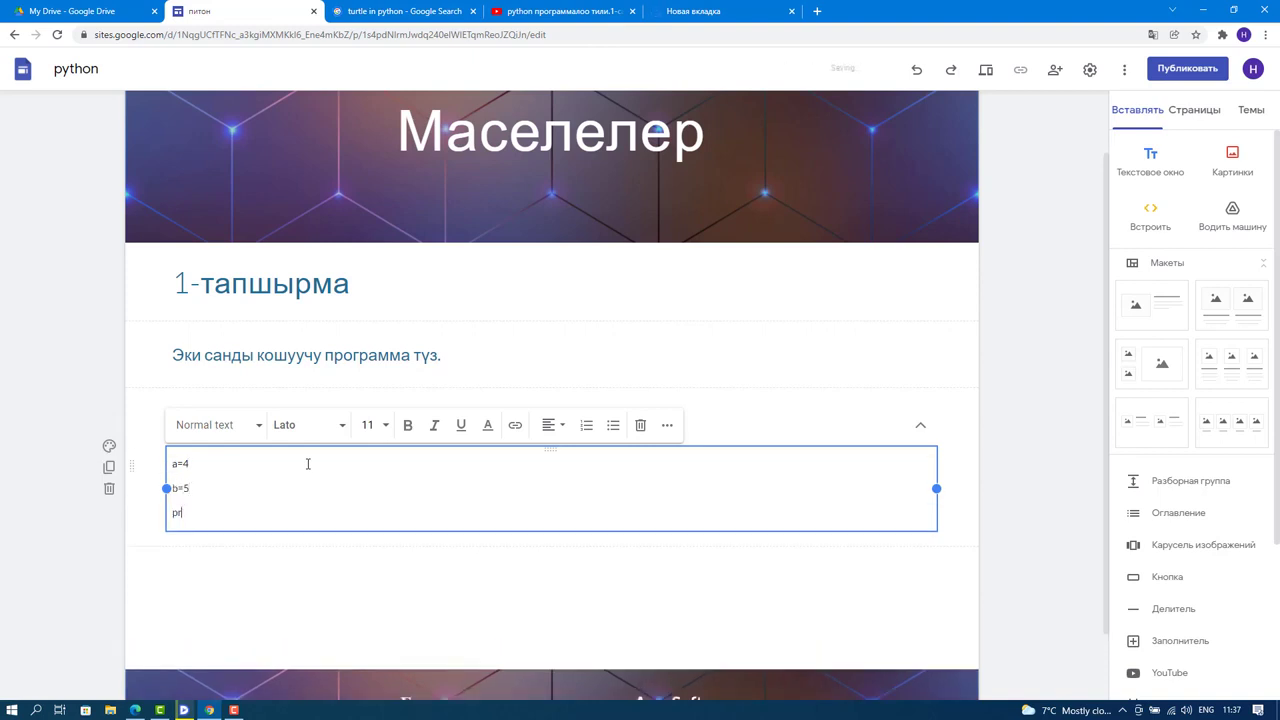
{"action": "type", "text": "int"}
{"action": "type", "text": "()"}
{"action": "type", "text": "a+b"}
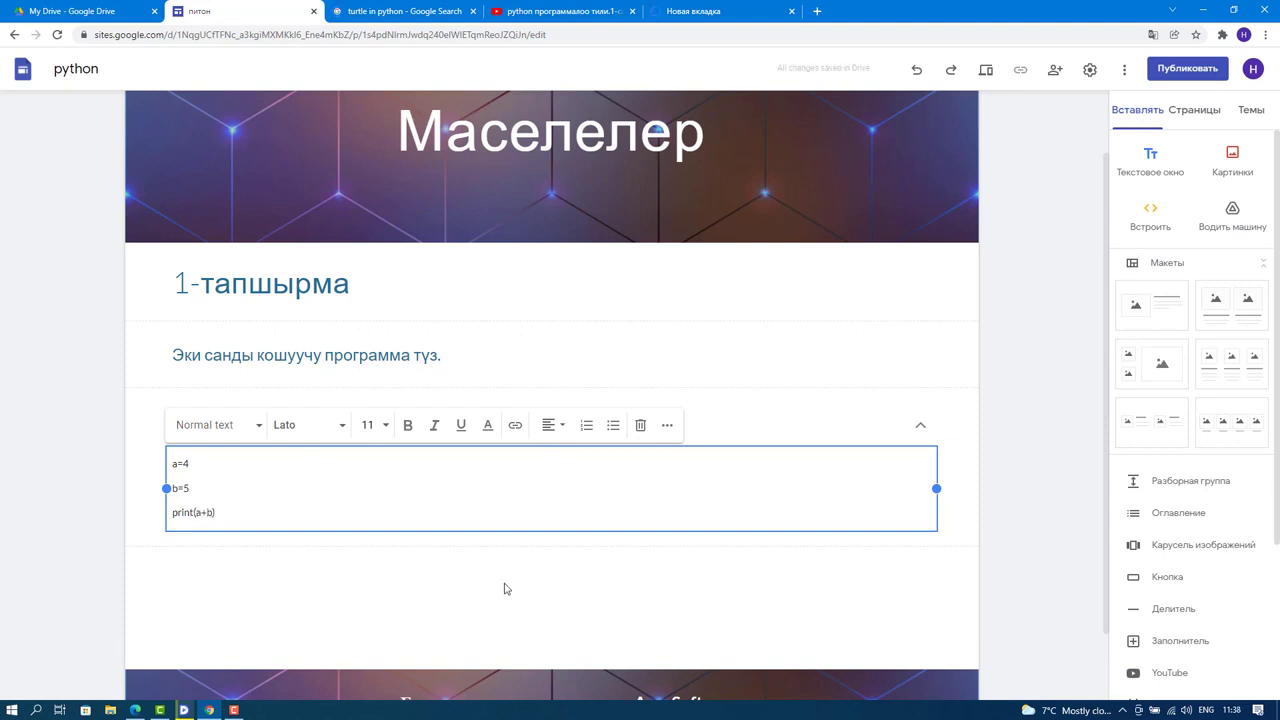
{"action": "left_click", "coordinate": [506, 589]}
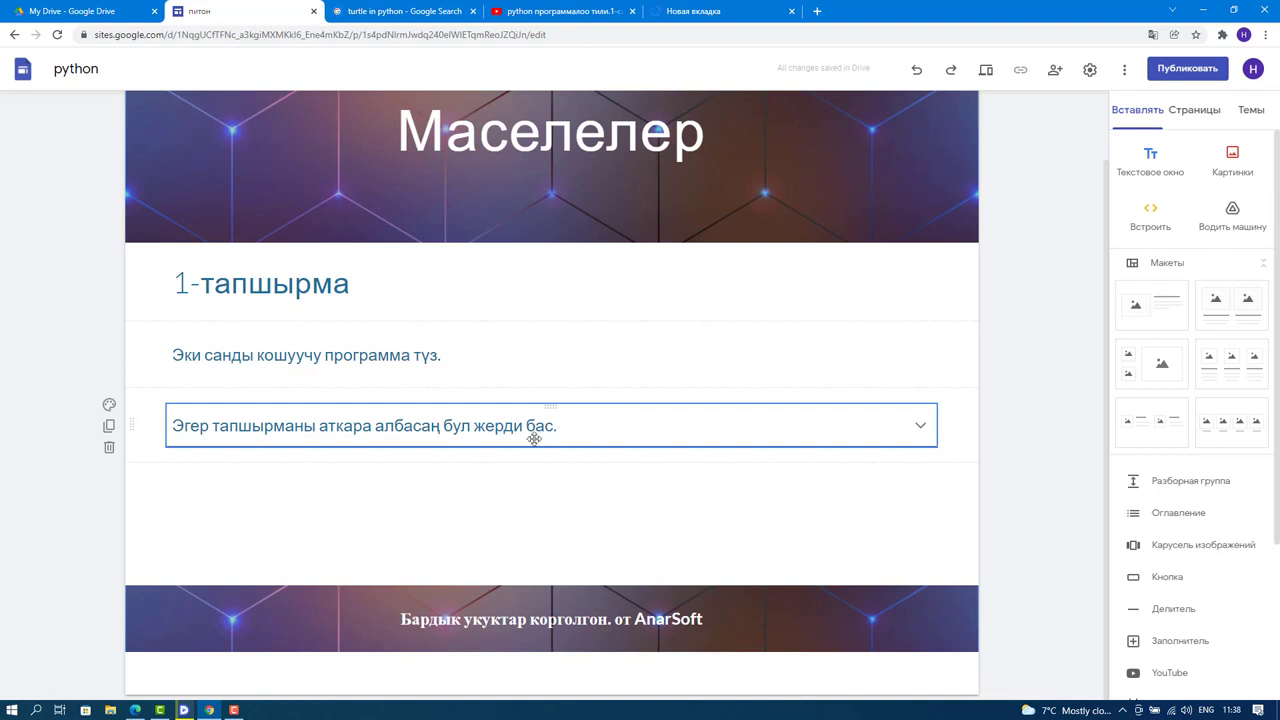
Expand the collapsible group to check its solution code, and collapse it again.
{"action": "left_click", "coordinate": [820, 434]}
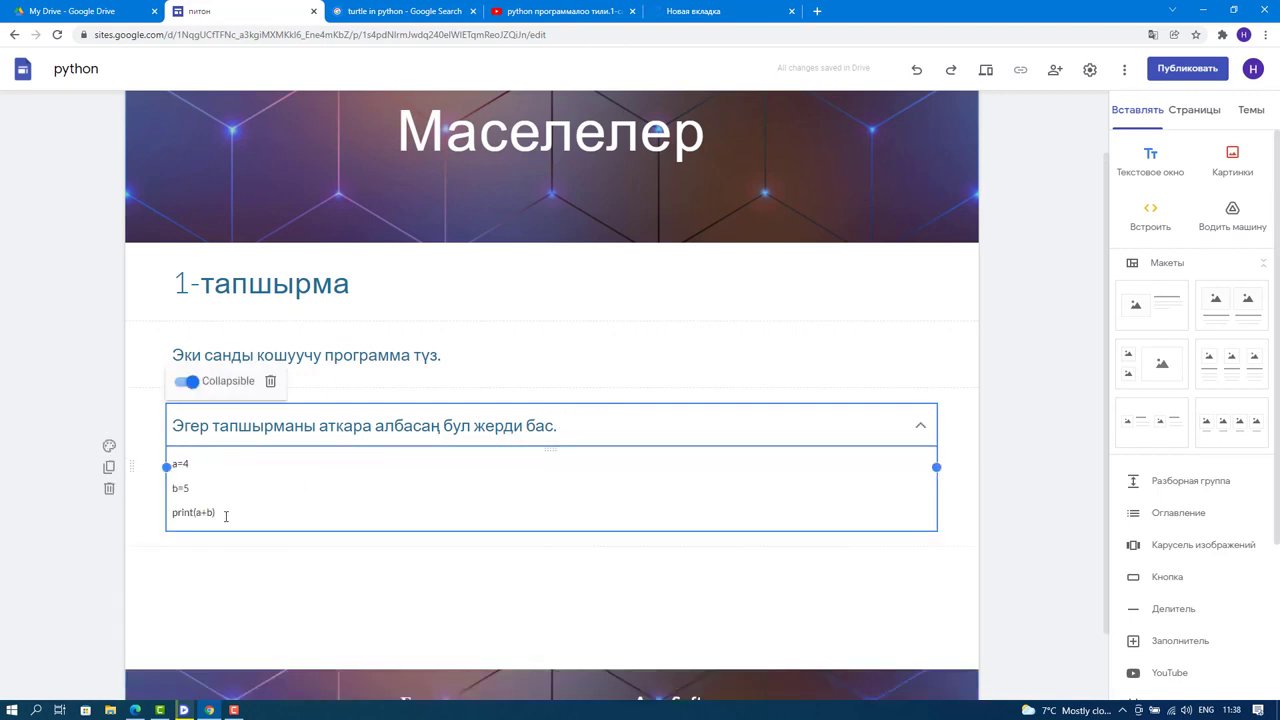
{"action": "left_click_drag", "start_coordinate": [226, 516], "coordinate": [173, 463]}
{"action": "left_click", "coordinate": [419, 604]}
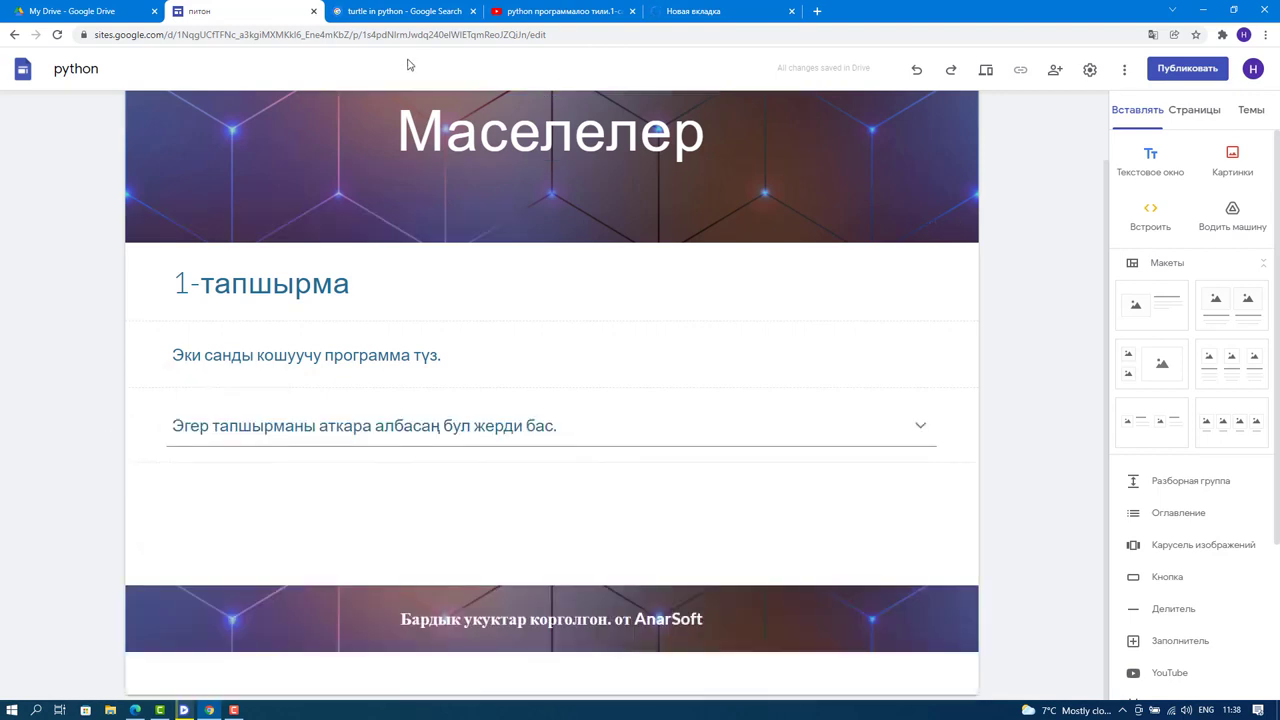
Close the empty new browser tab and return to the site editor.
{"action": "left_click", "coordinate": [410, 14]}
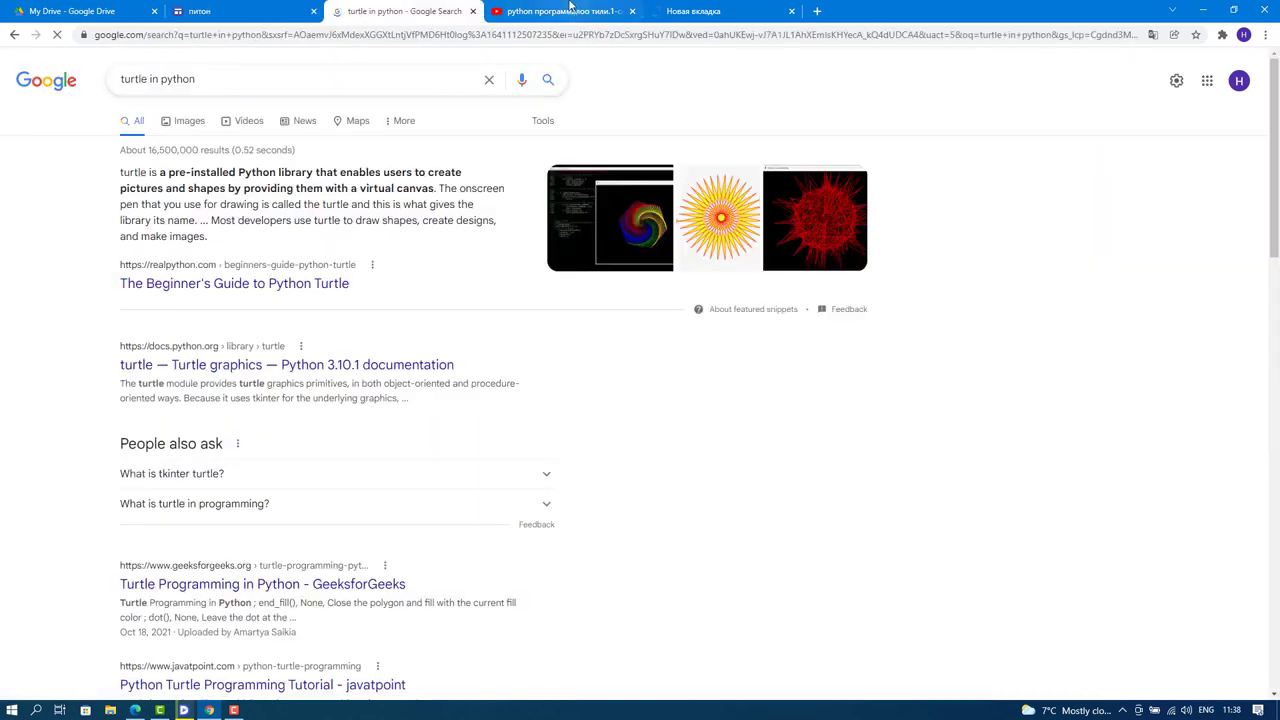
{"action": "left_click", "coordinate": [740, 12]}
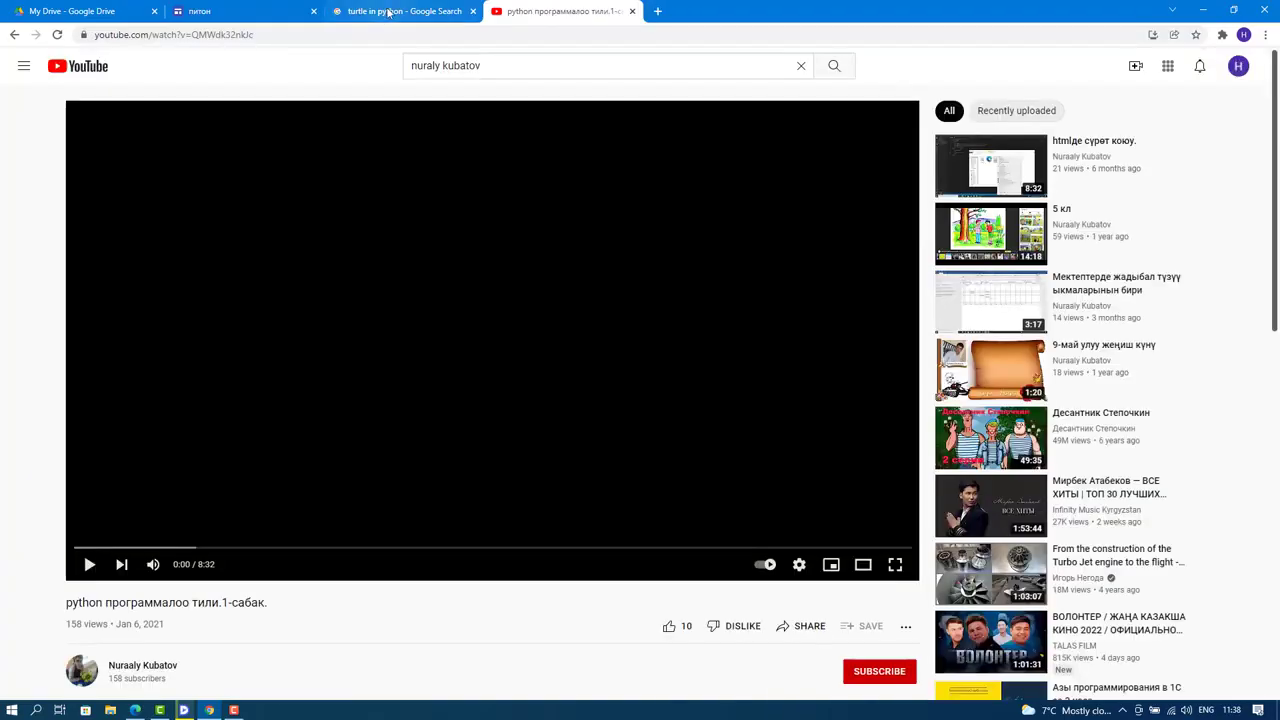
{"action": "left_click", "coordinate": [388, 12]}
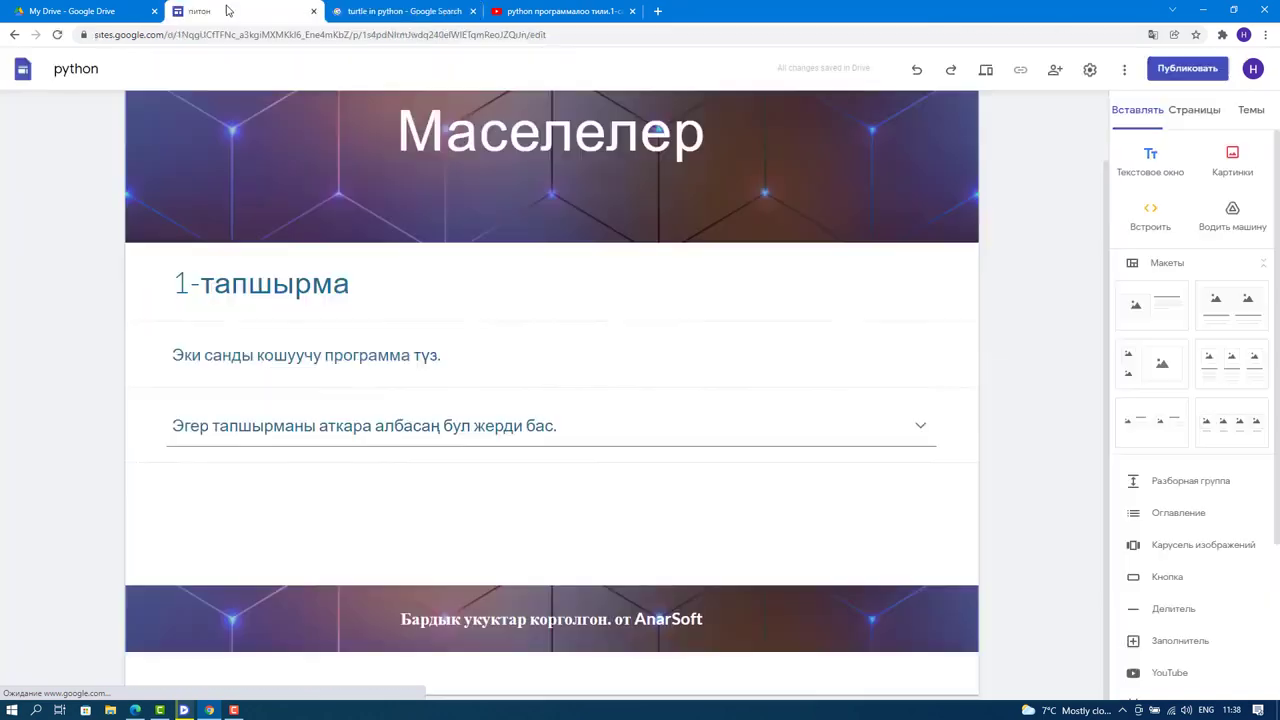
{"action": "left_click", "coordinate": [221, 11]}
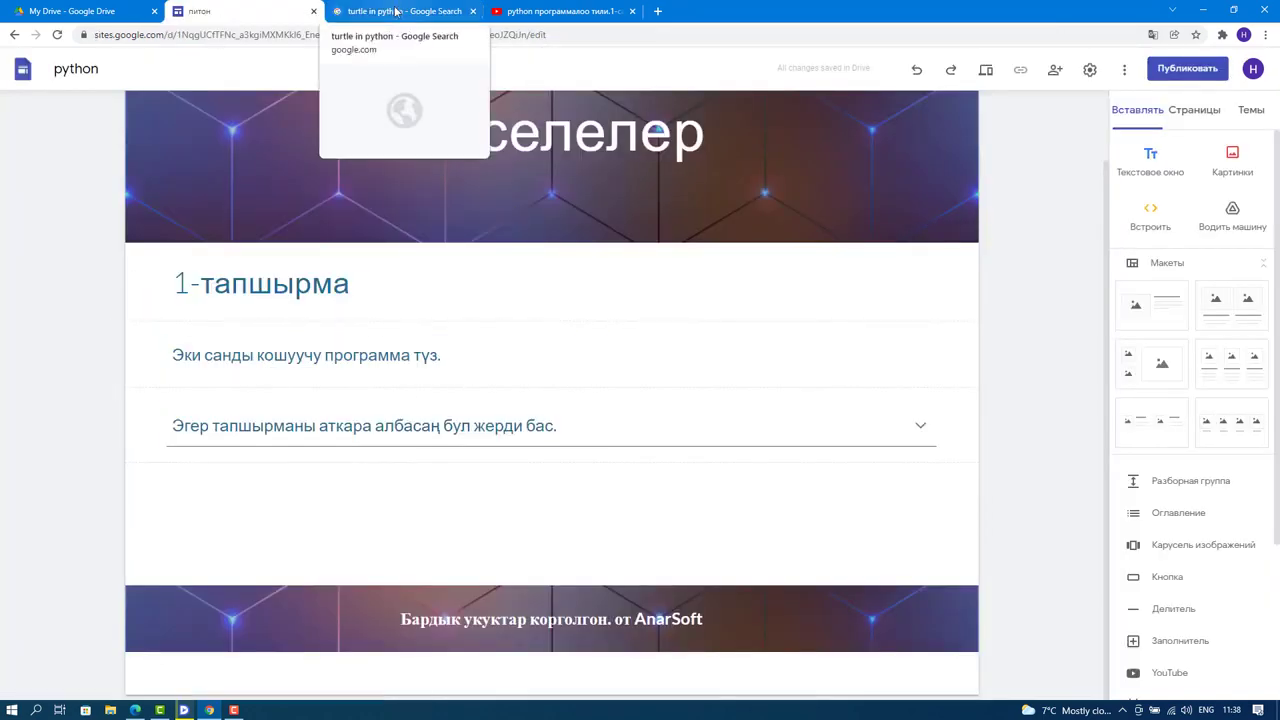
{"action": "left_click", "coordinate": [395, 11]}
{"action": "left_click", "coordinate": [530, 11]}
{"action": "left_click", "coordinate": [251, 14]}
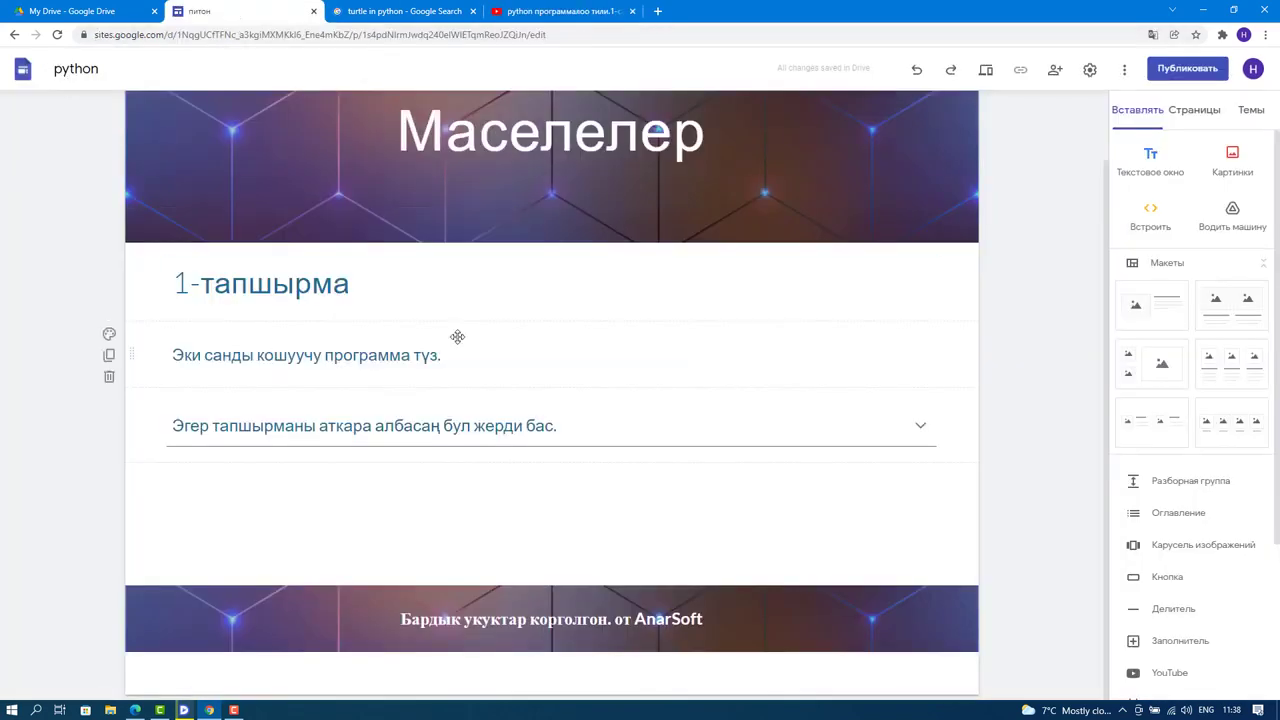
Open the Home page and link the Django image above "Сайт түзүү" to the Django page.
{"action": "scroll", "coordinate": [526, 363], "scroll_direction": "up", "scroll_amount": 1}
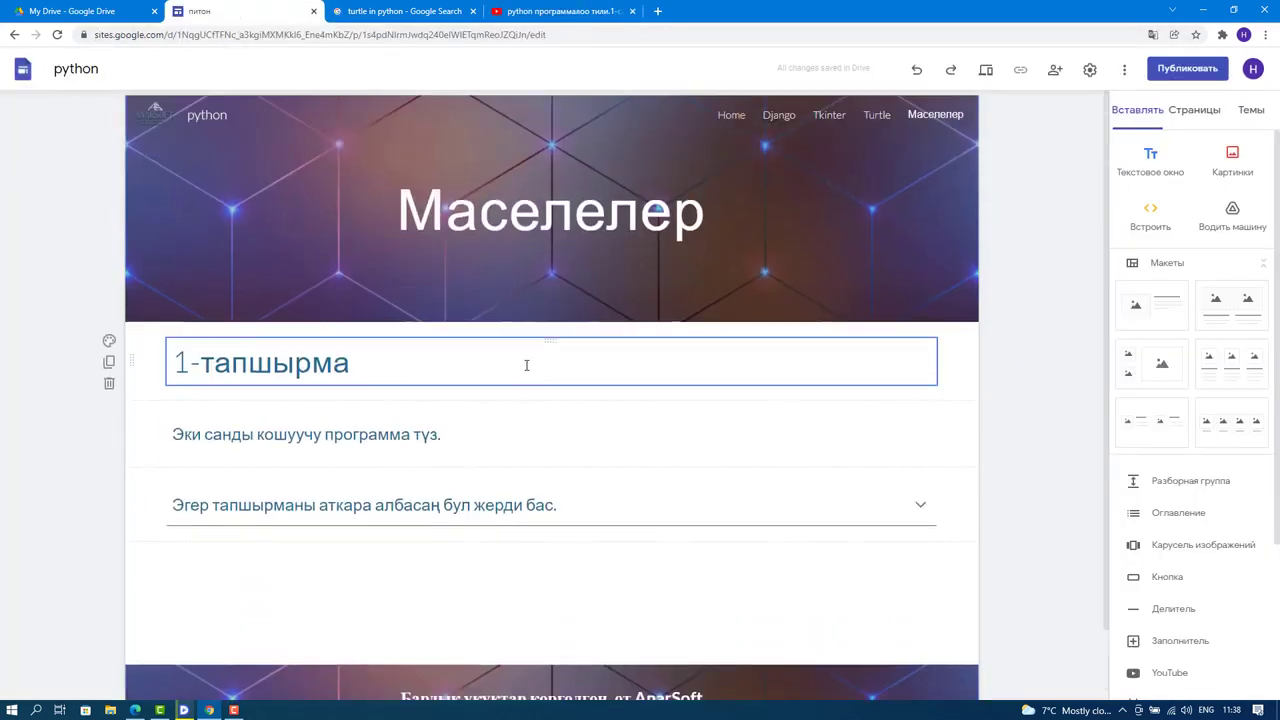
{"action": "left_click", "coordinate": [728, 117]}
{"action": "scroll", "coordinate": [298, 376], "scroll_direction": "down", "scroll_amount": 1}
{"action": "scroll", "coordinate": [298, 376], "scroll_direction": "down", "scroll_amount": 3}
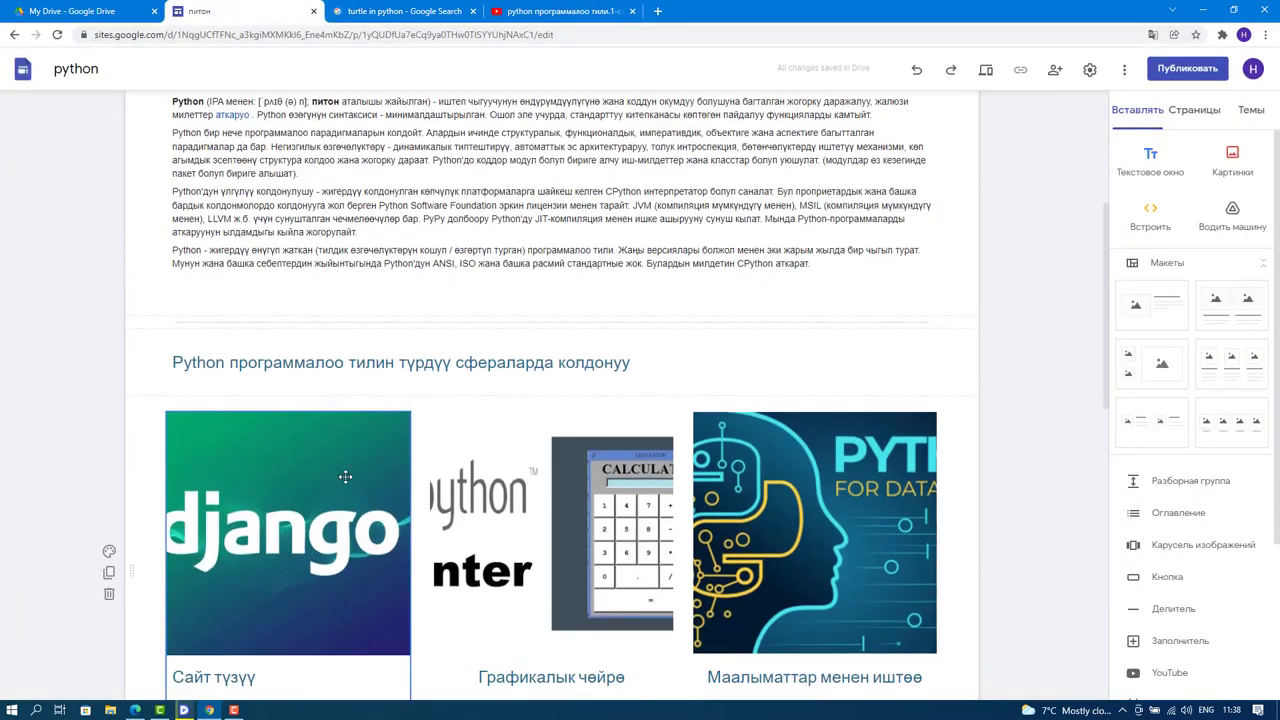
{"action": "scroll", "coordinate": [337, 449], "scroll_direction": "down", "scroll_amount": 2}
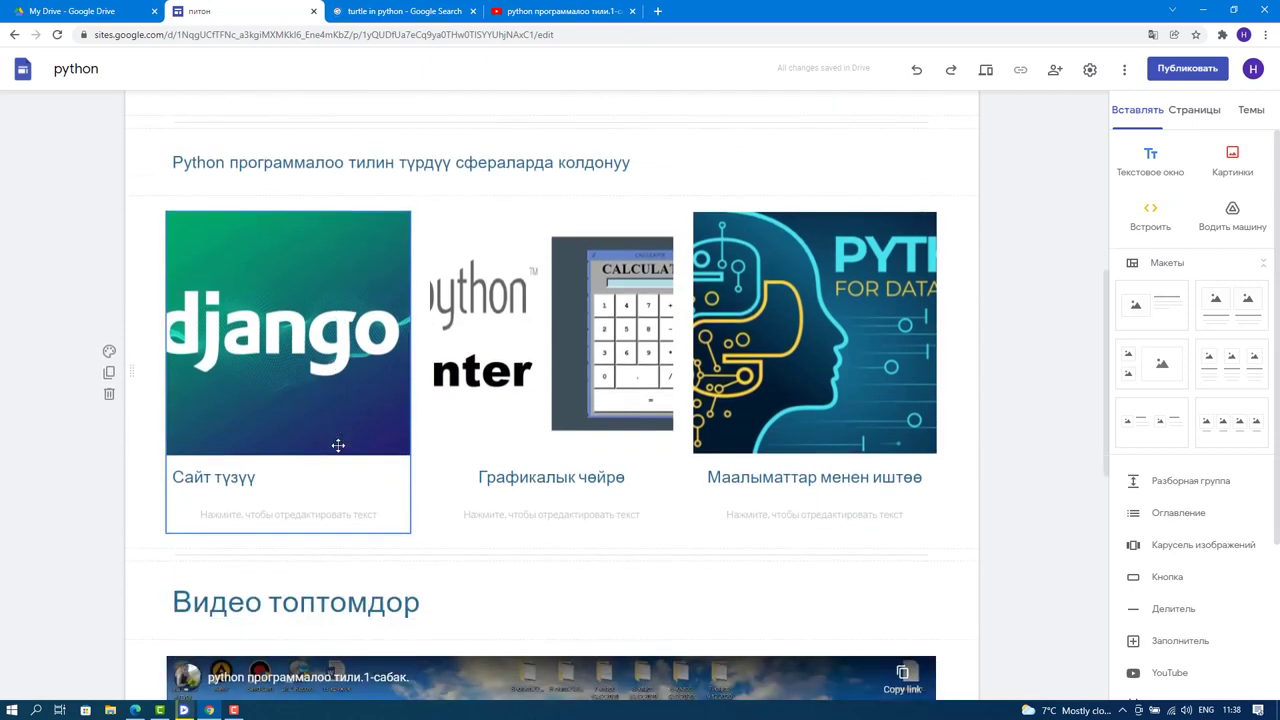
{"action": "left_click", "coordinate": [306, 271]}
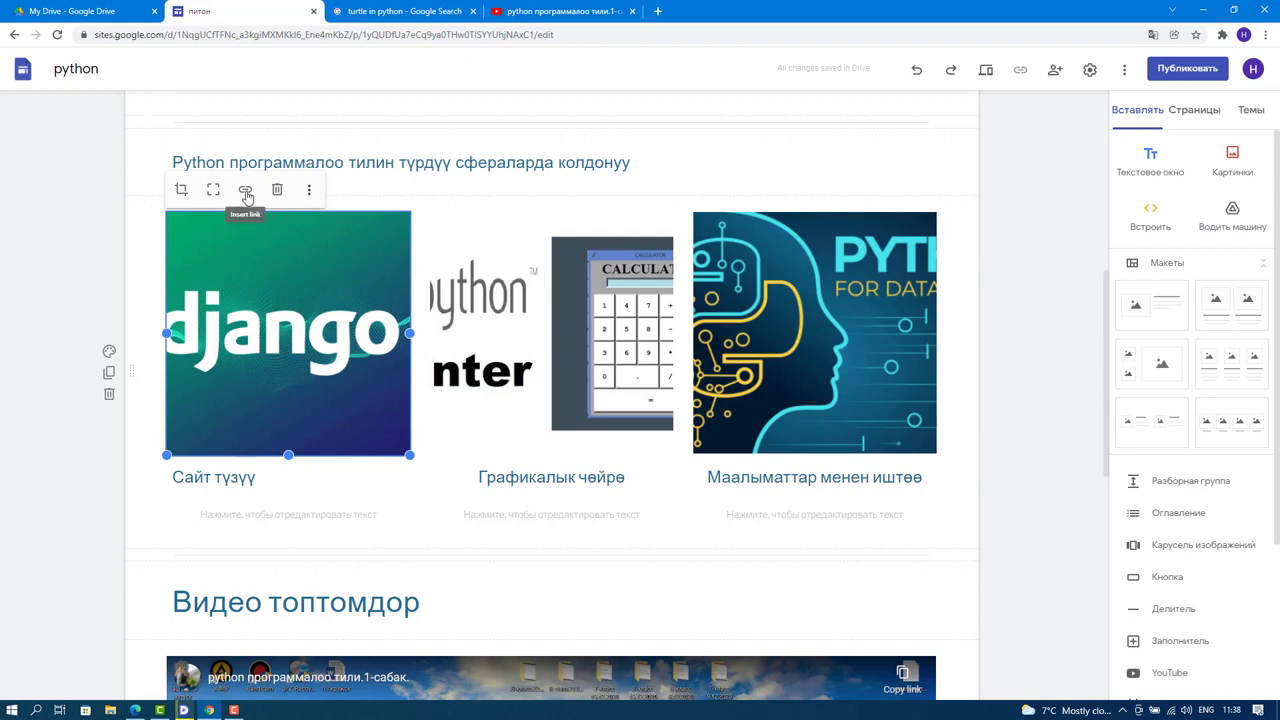
{"action": "left_click", "coordinate": [245, 193]}
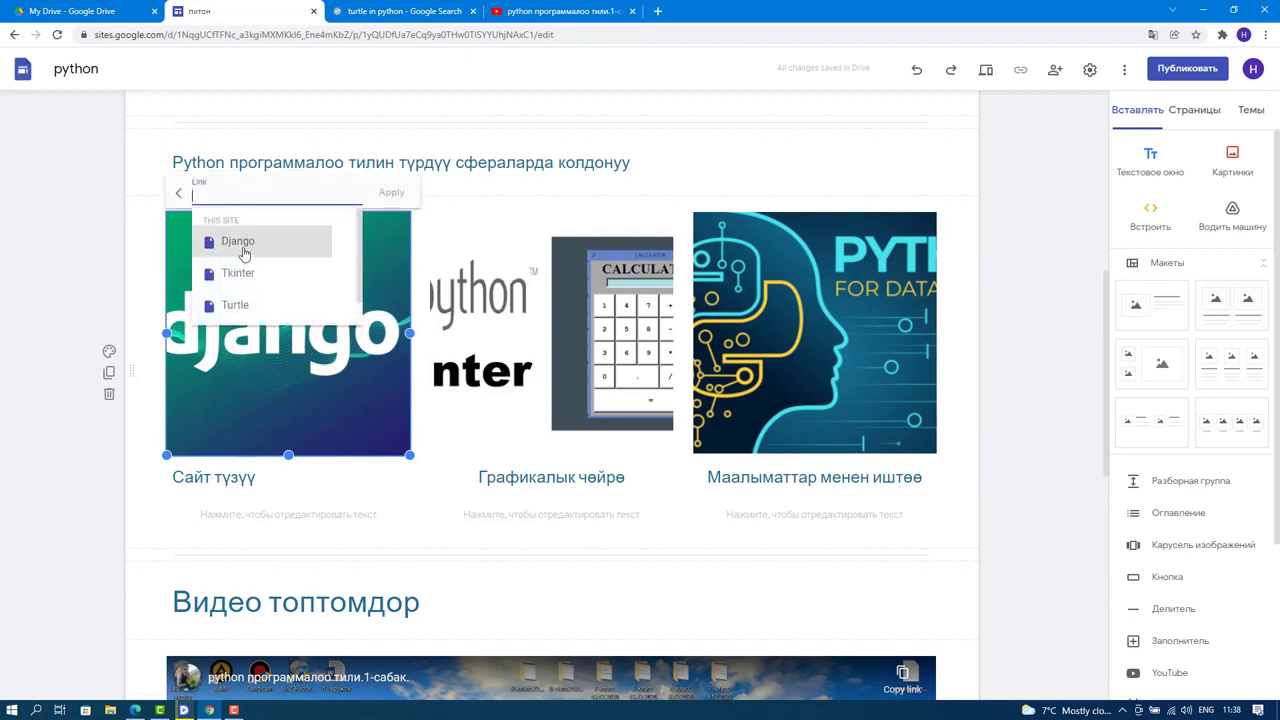
{"action": "left_click", "coordinate": [245, 252]}
Link the calculator image above "Графикалык чөйрө" to the Tkinter page.
{"action": "left_click", "coordinate": [575, 317]}
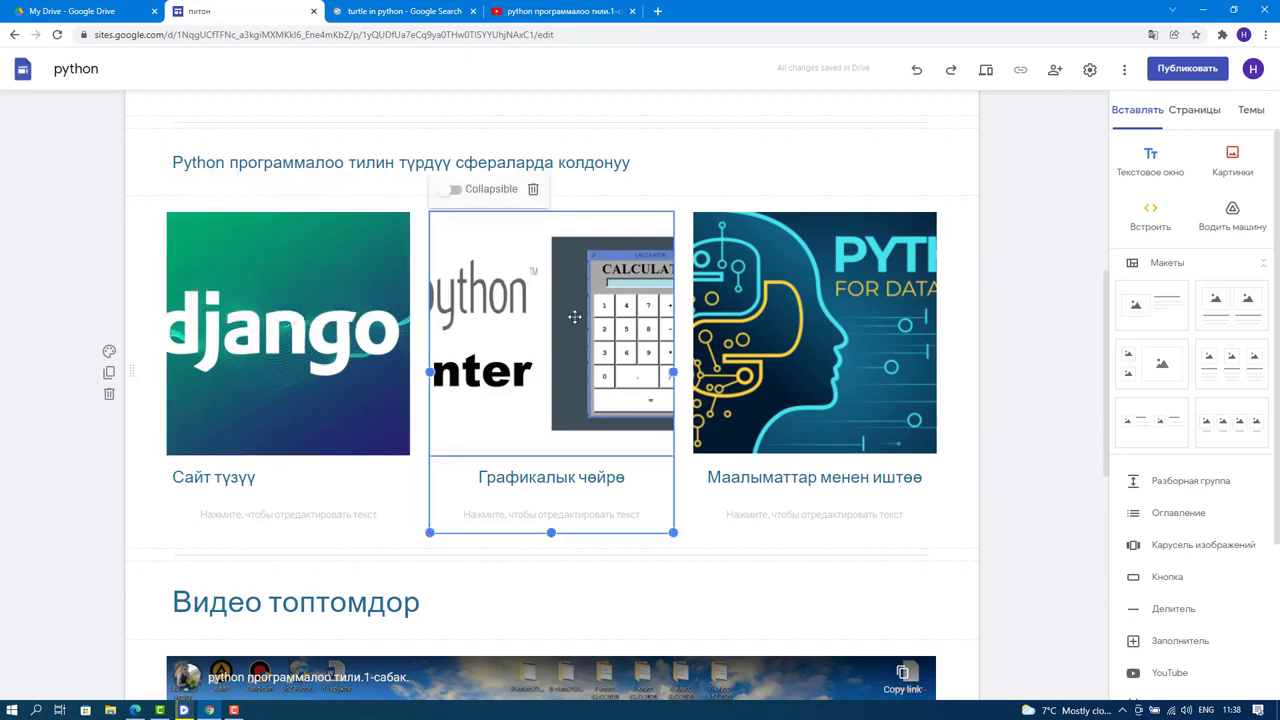
{"action": "left_click", "coordinate": [548, 304]}
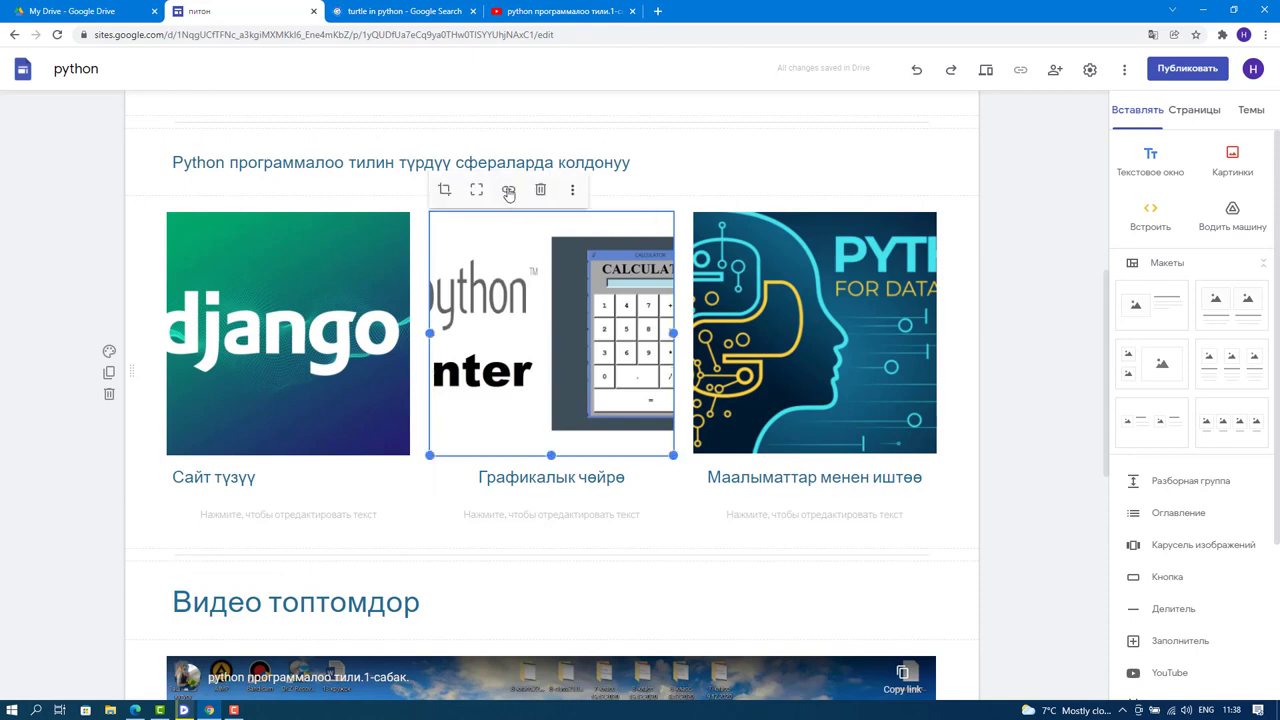
{"action": "left_click", "coordinate": [509, 194]}
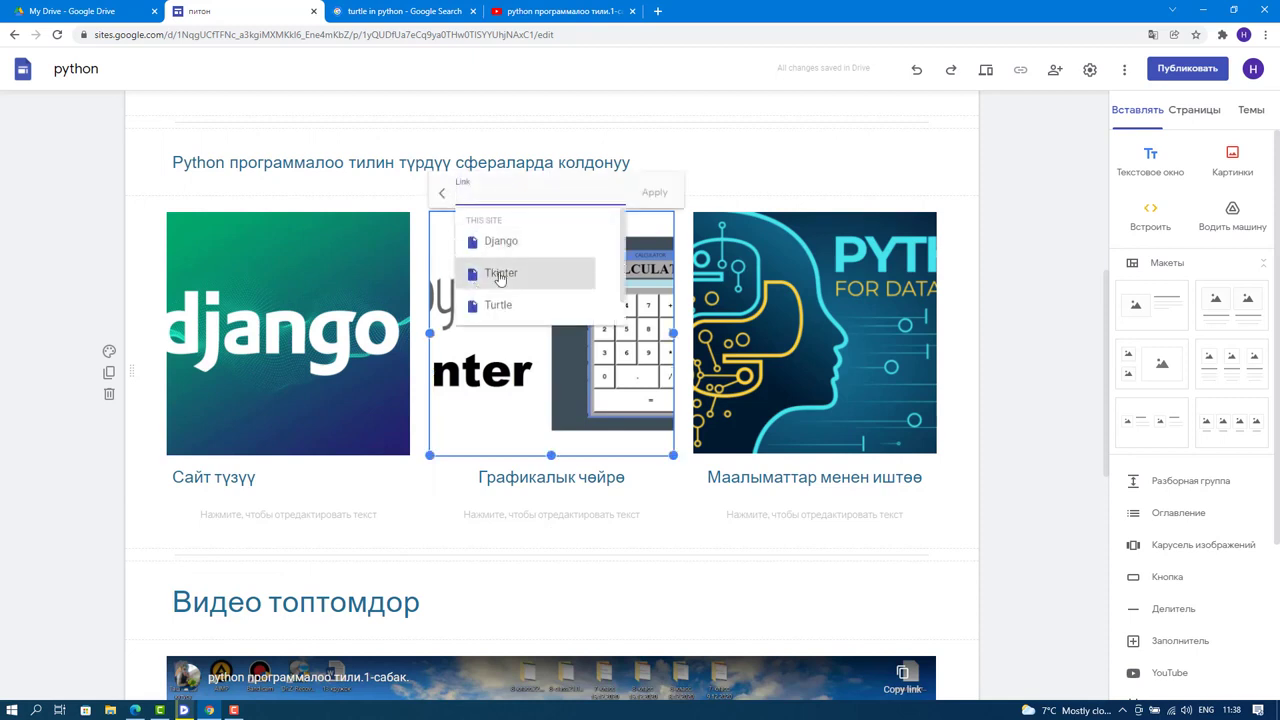
{"action": "left_click", "coordinate": [500, 274]}
Choose the Turtle page as the link target for the image above "Маалыматтар менен иштөө".
{"action": "left_click", "coordinate": [806, 314]}
{"action": "left_click", "coordinate": [806, 314]}
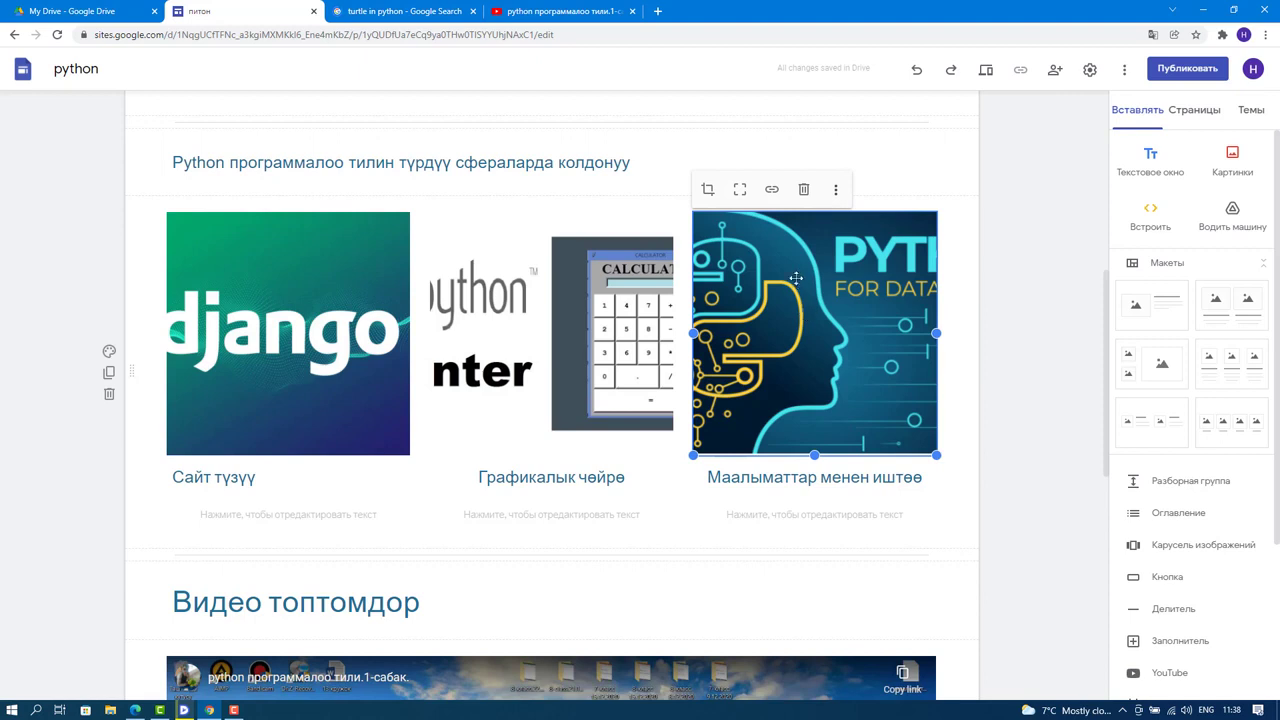
{"action": "left_click", "coordinate": [772, 189]}
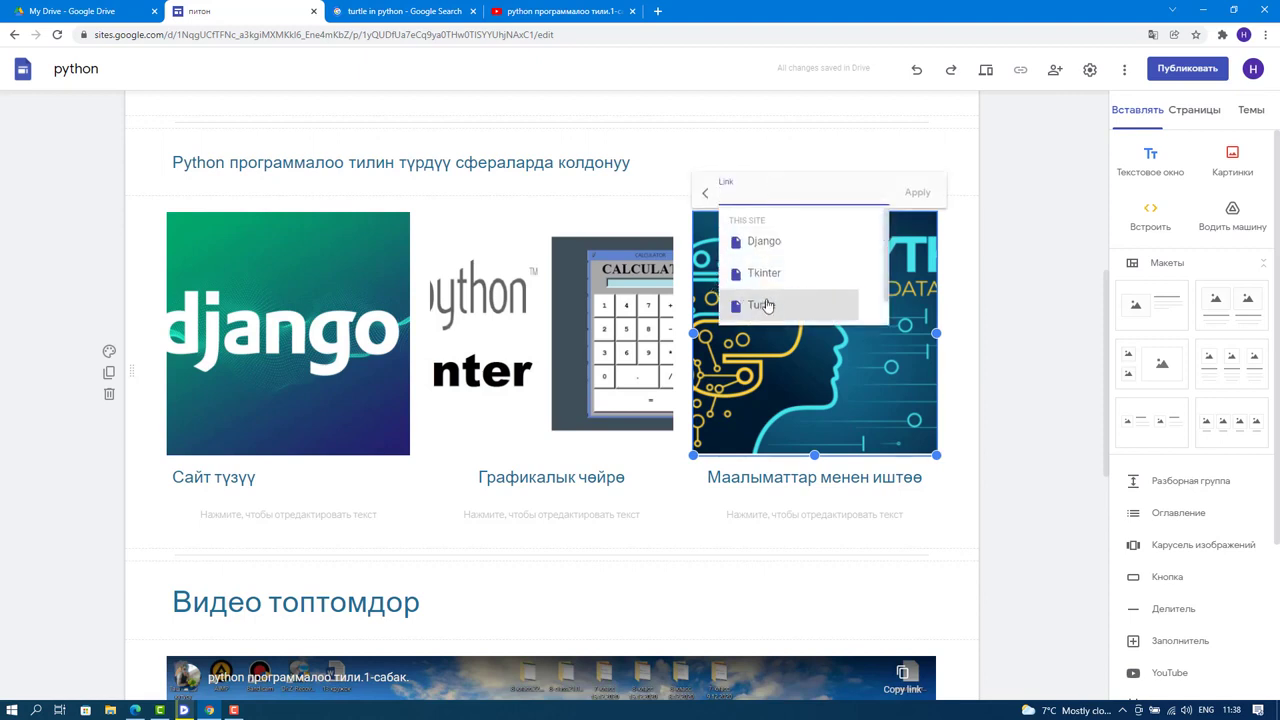
{"action": "left_click", "coordinate": [762, 305]}
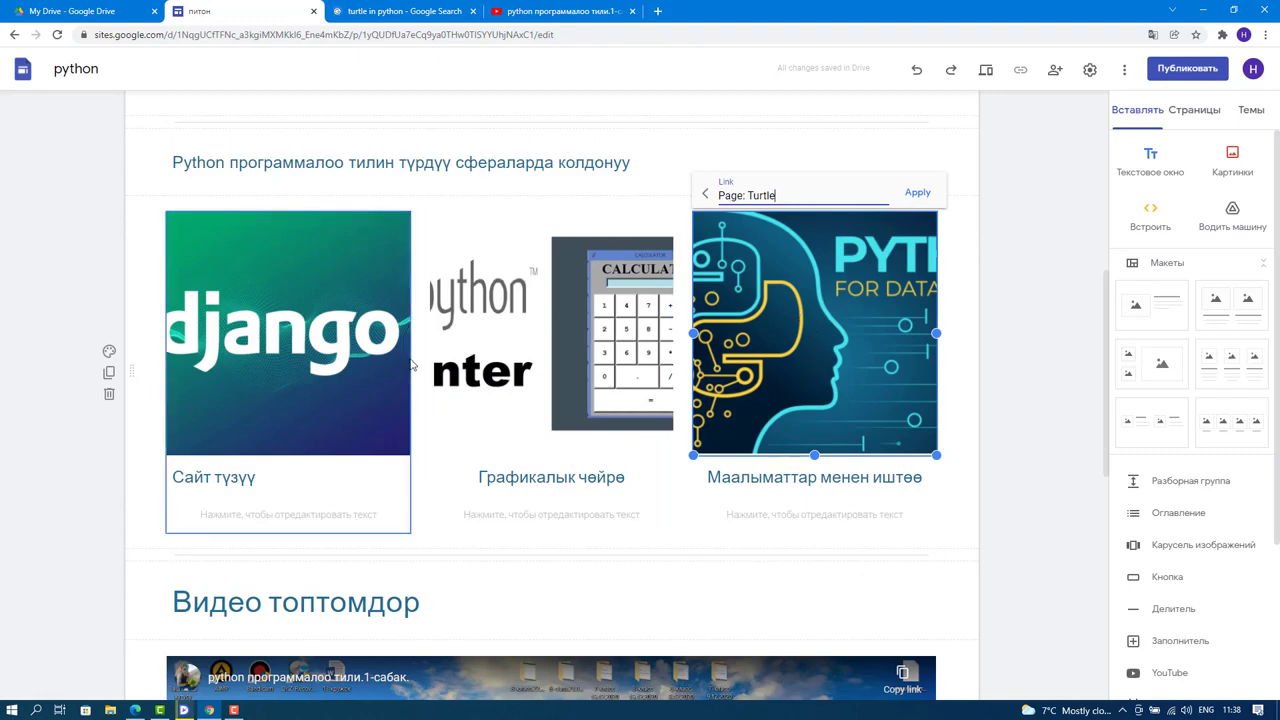
Start a new button for the Home page and name it "telegram".
{"action": "scroll", "coordinate": [798, 341], "scroll_direction": "up", "scroll_amount": 5}
{"action": "scroll", "coordinate": [798, 341], "scroll_direction": "up", "scroll_amount": 1}
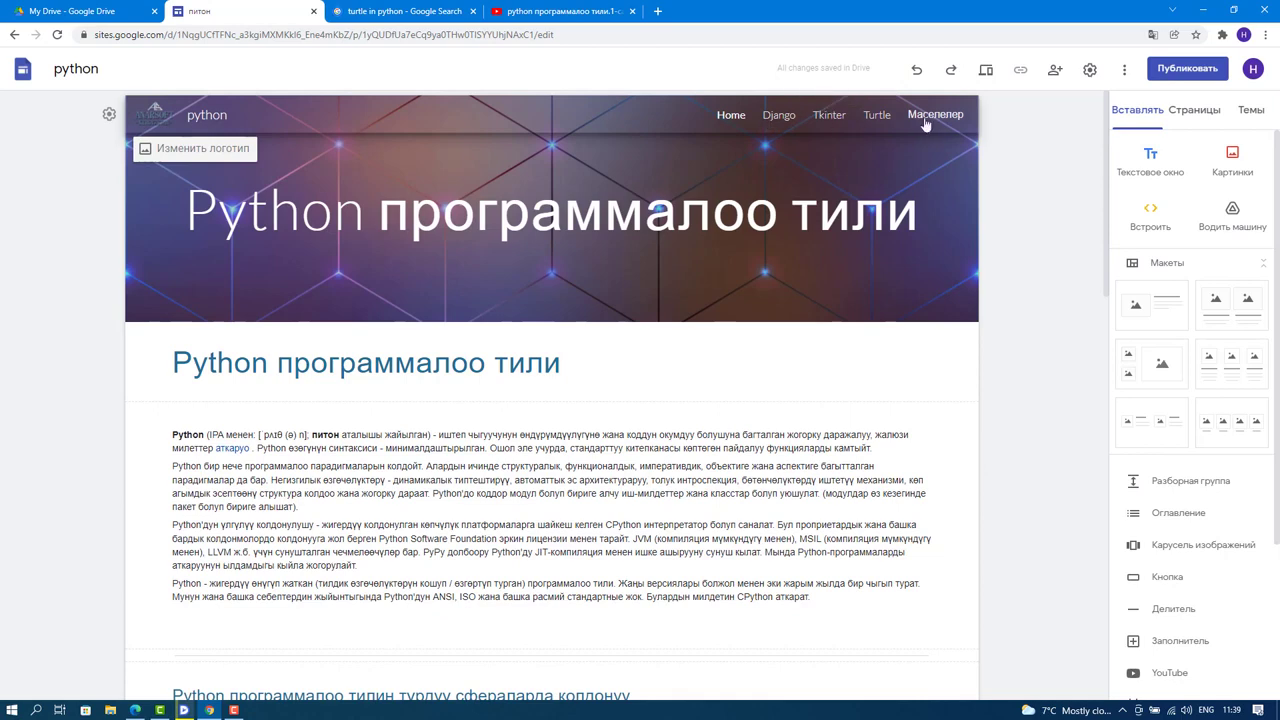
{"action": "scroll", "coordinate": [946, 119], "scroll_direction": "down", "scroll_amount": 8}
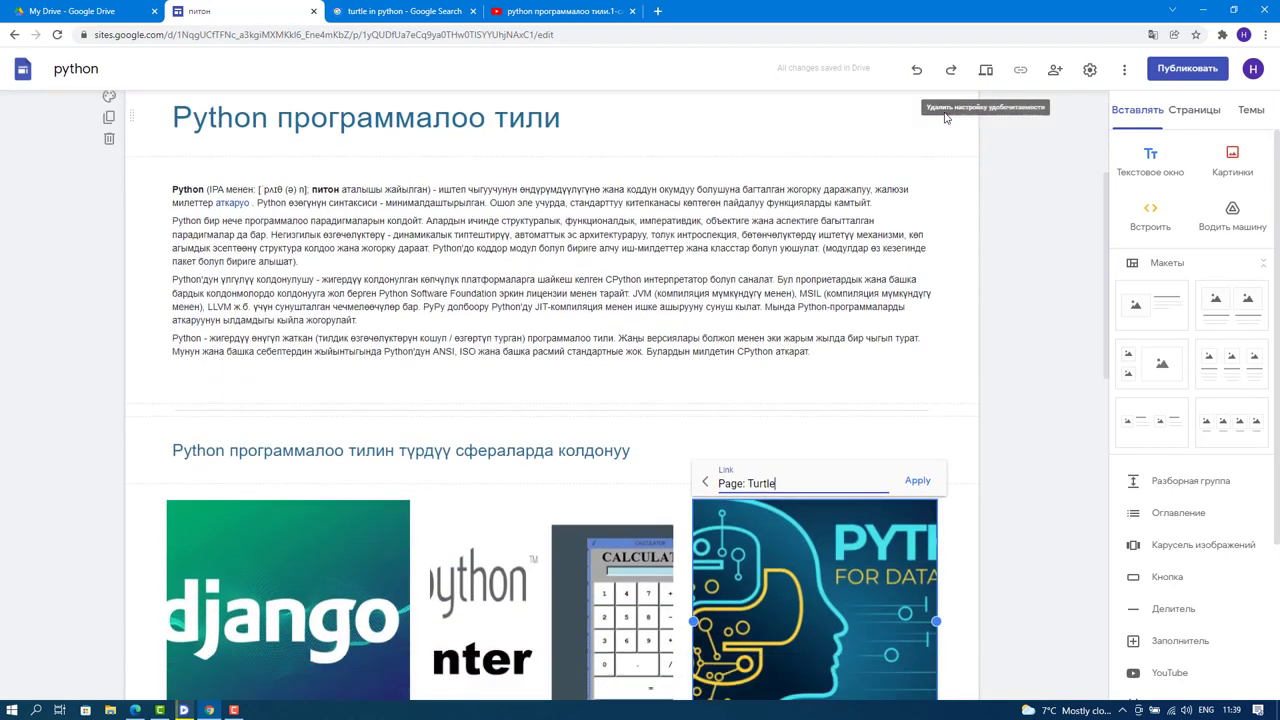
{"action": "scroll", "coordinate": [775, 181], "scroll_direction": "up", "scroll_amount": 8}
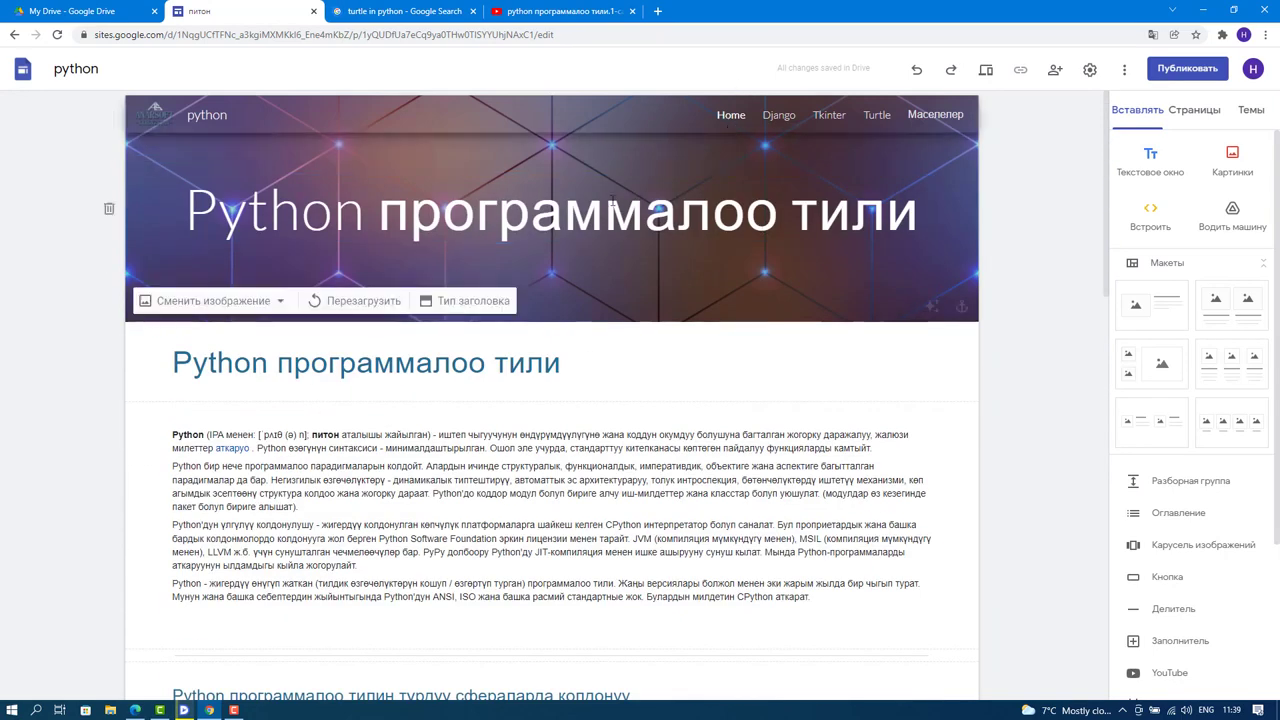
{"action": "scroll", "coordinate": [563, 286], "scroll_direction": "down", "scroll_amount": 12}
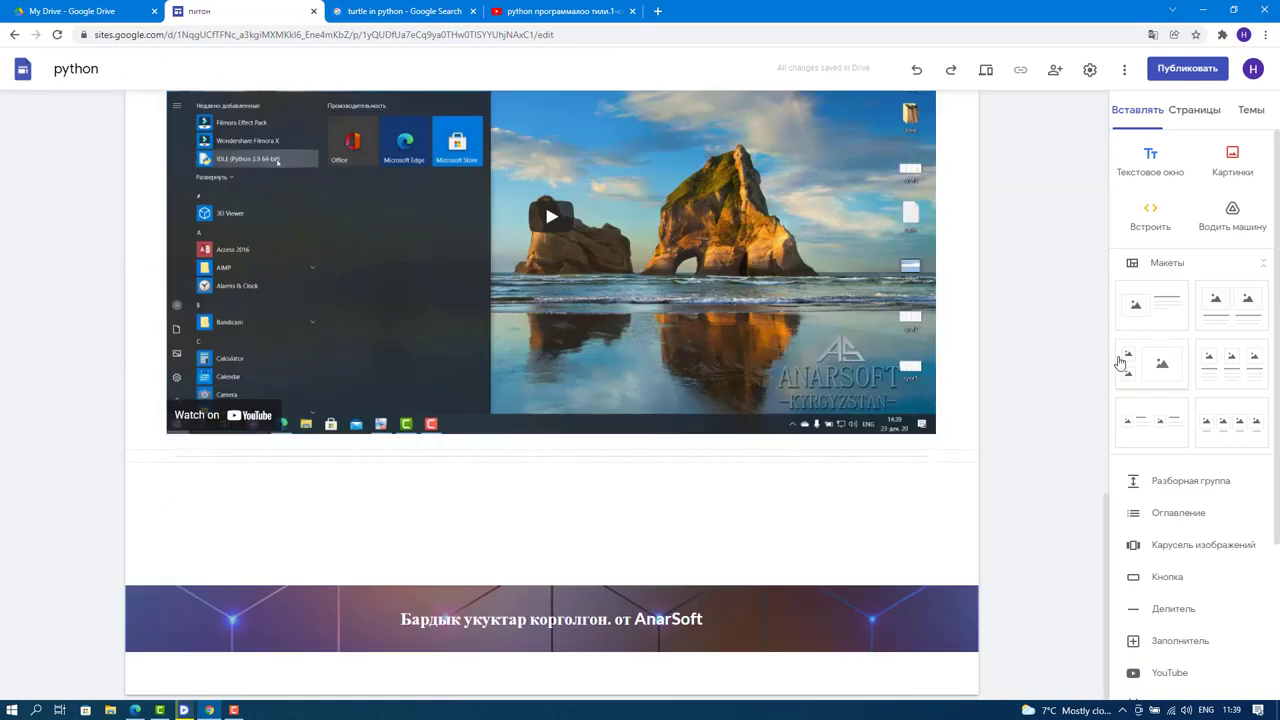
{"action": "left_click", "coordinate": [1166, 578]}
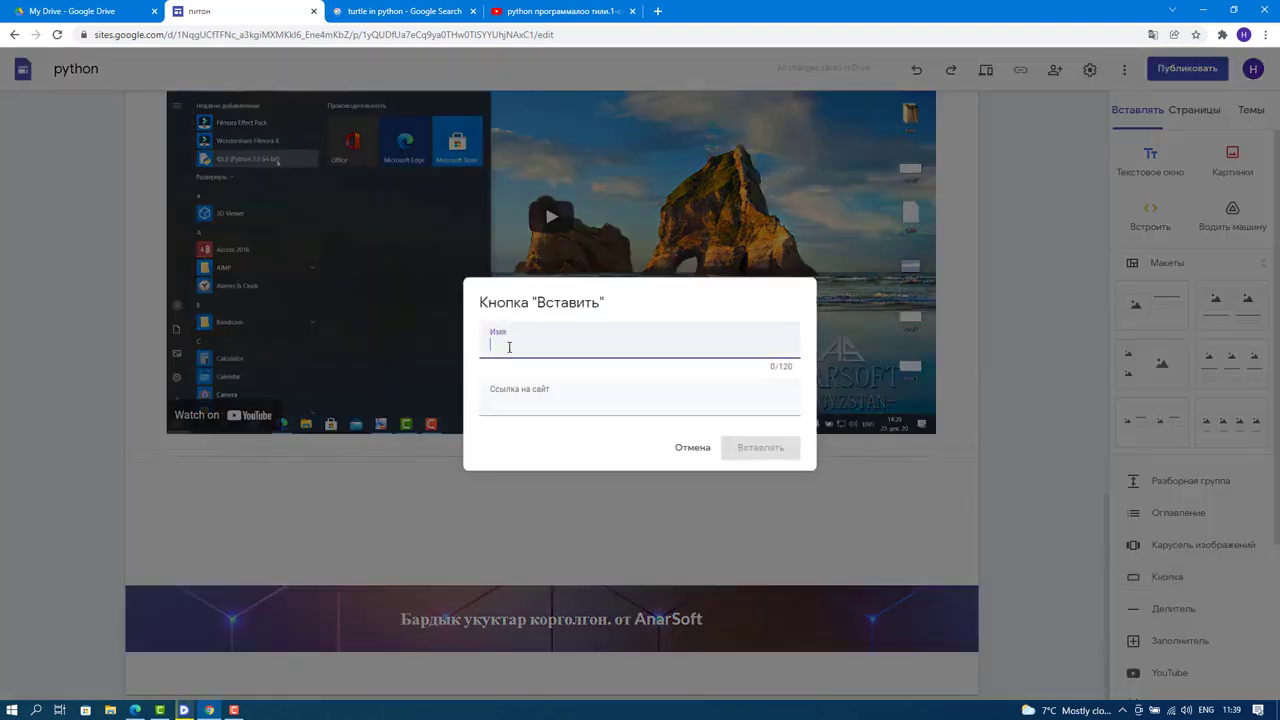
{"action": "type", "text": "telegram"}
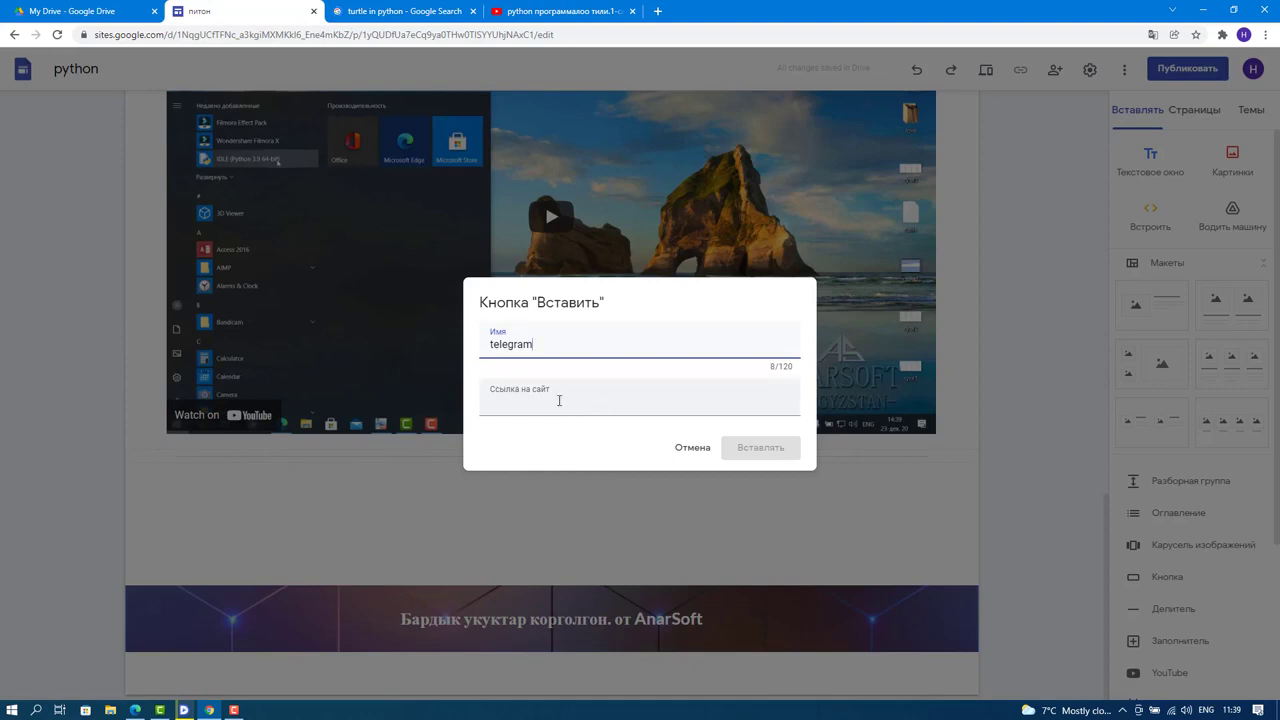
Switch to Telegram Desktop and open its account settings.
{"action": "key", "text": "super+d"}
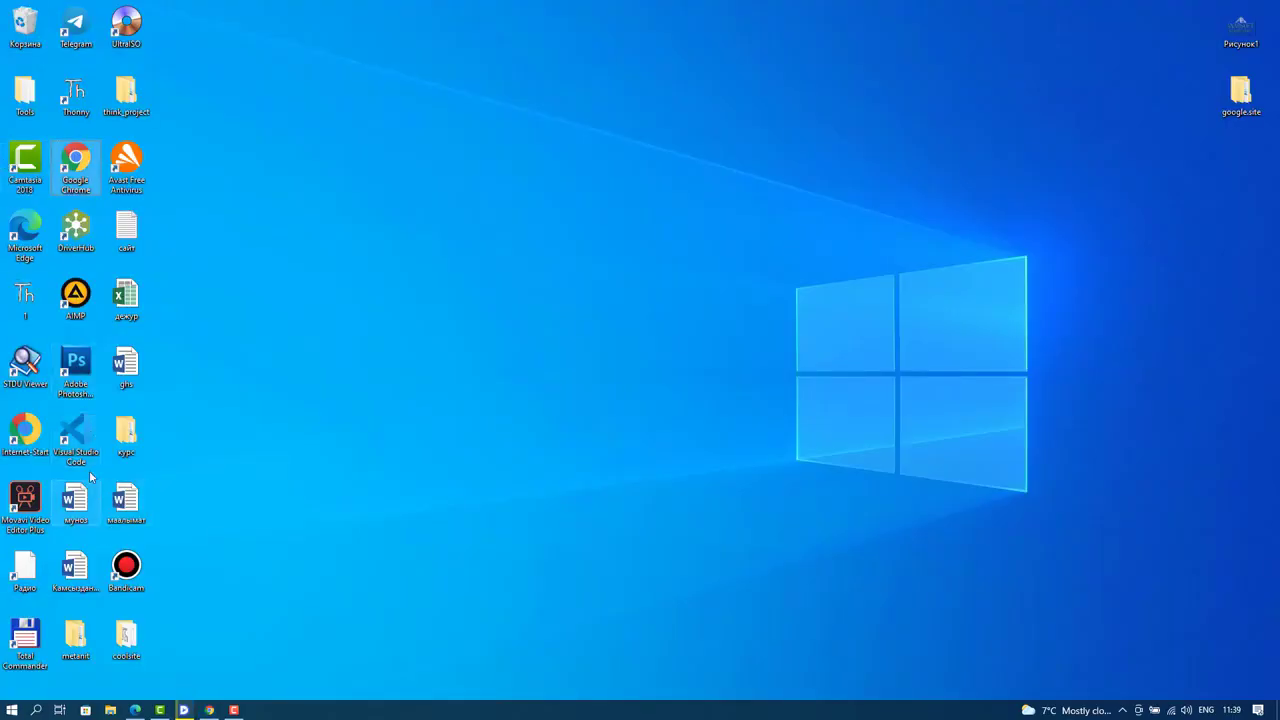
{"action": "double_click", "coordinate": [75, 25]}
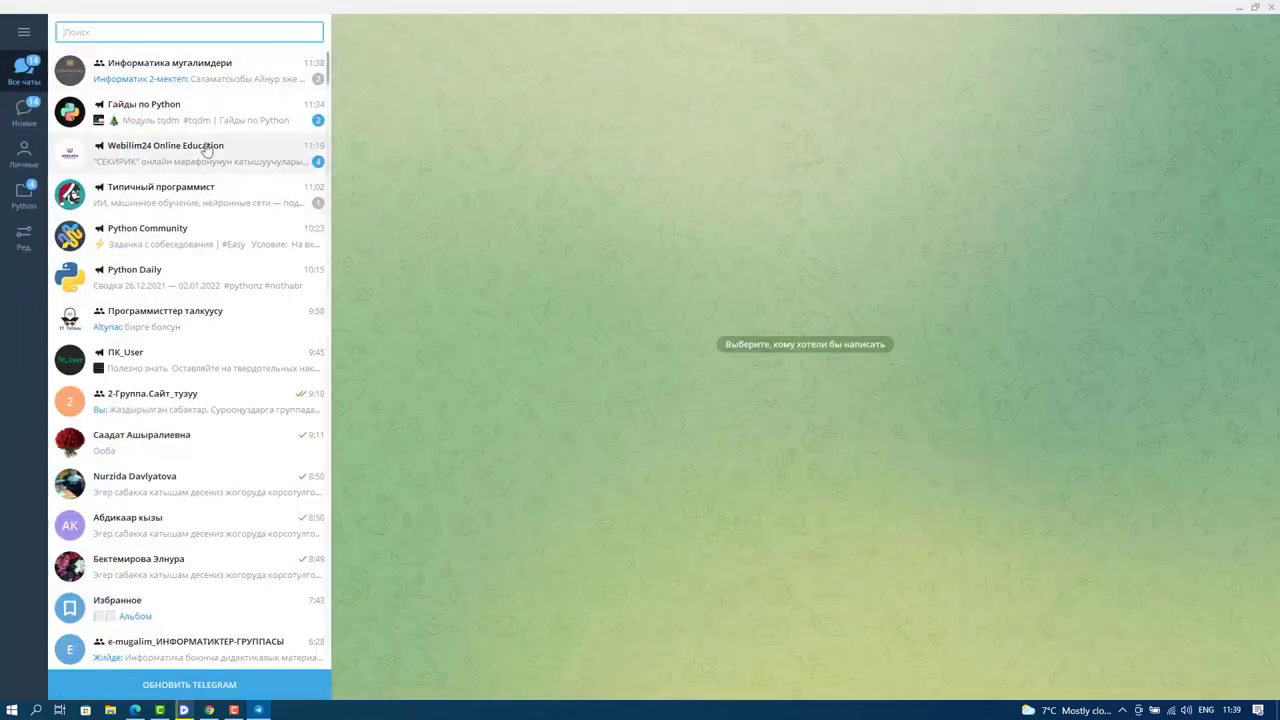
{"action": "left_click", "coordinate": [24, 31]}
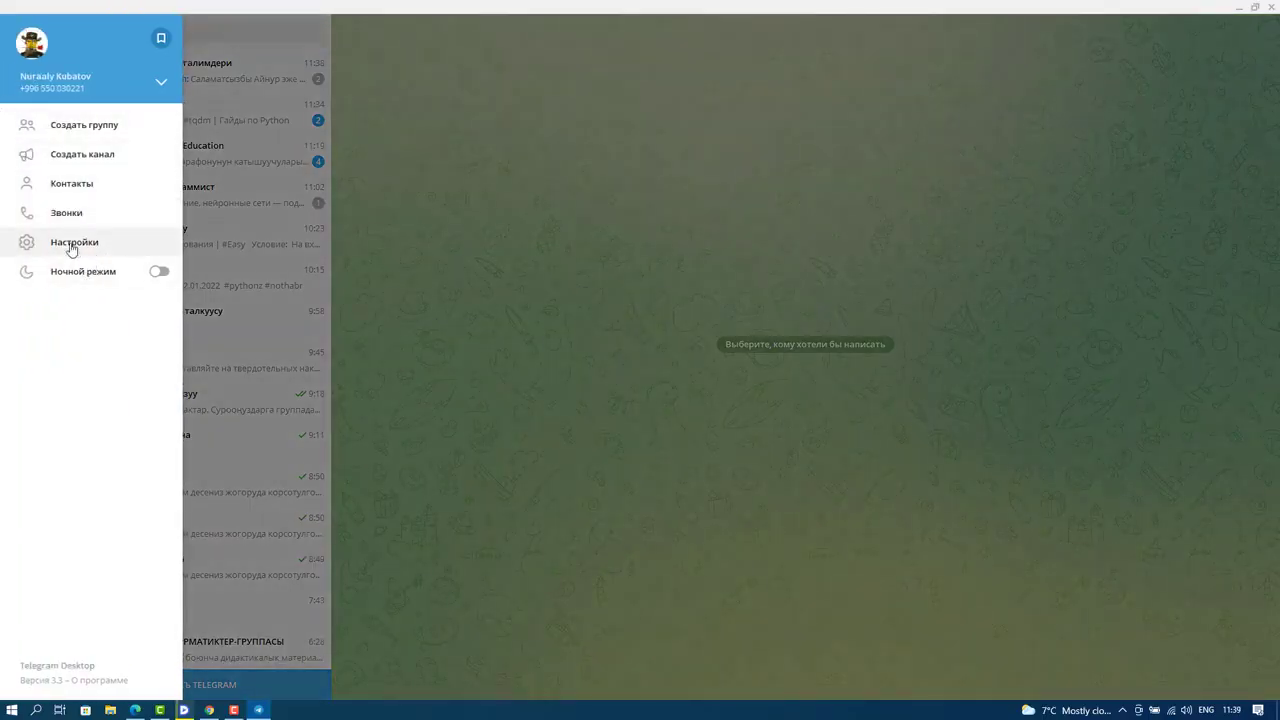
{"action": "left_click", "coordinate": [52, 90]}
{"action": "left_click", "coordinate": [100, 126]}
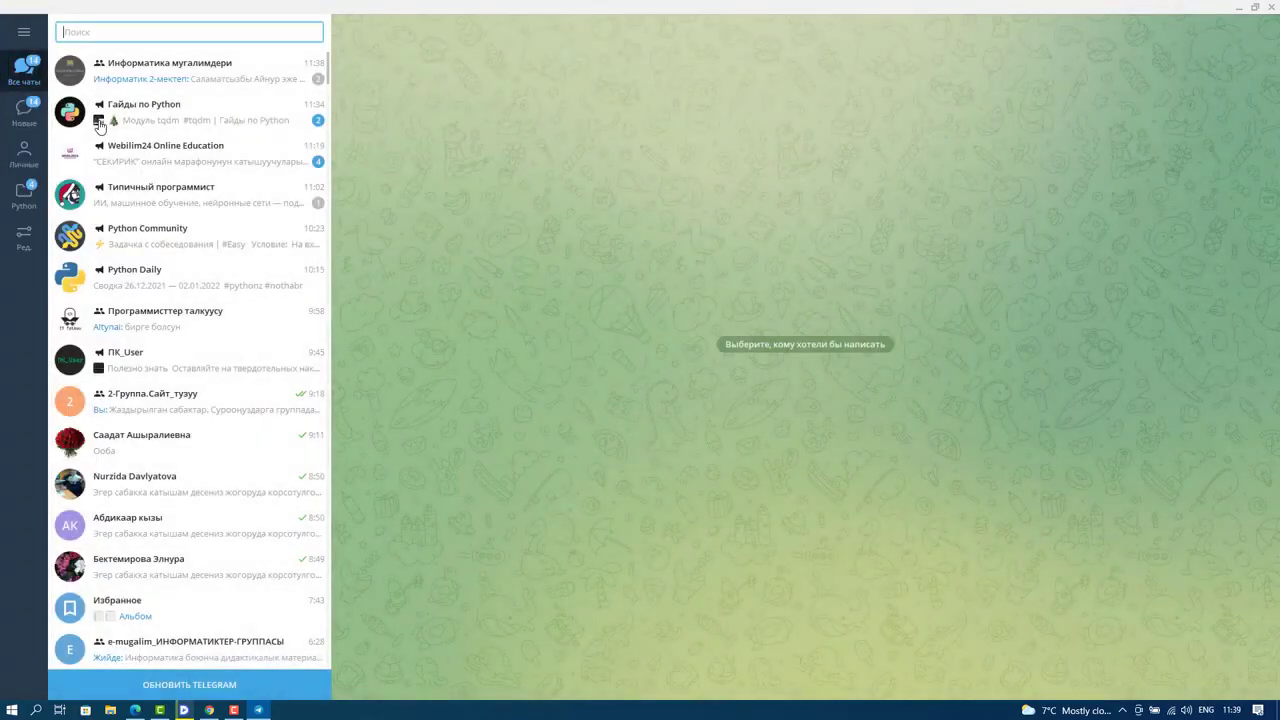
{"action": "left_click", "coordinate": [20, 30]}
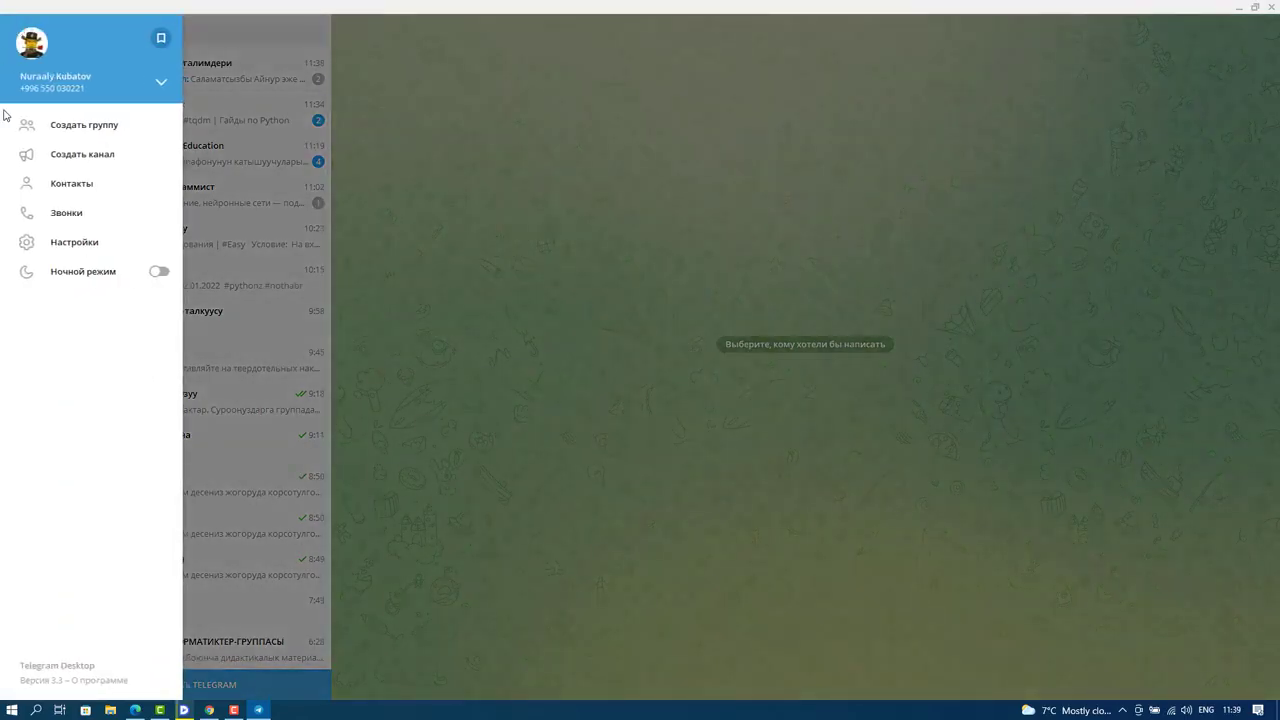
{"action": "left_click", "coordinate": [78, 244]}
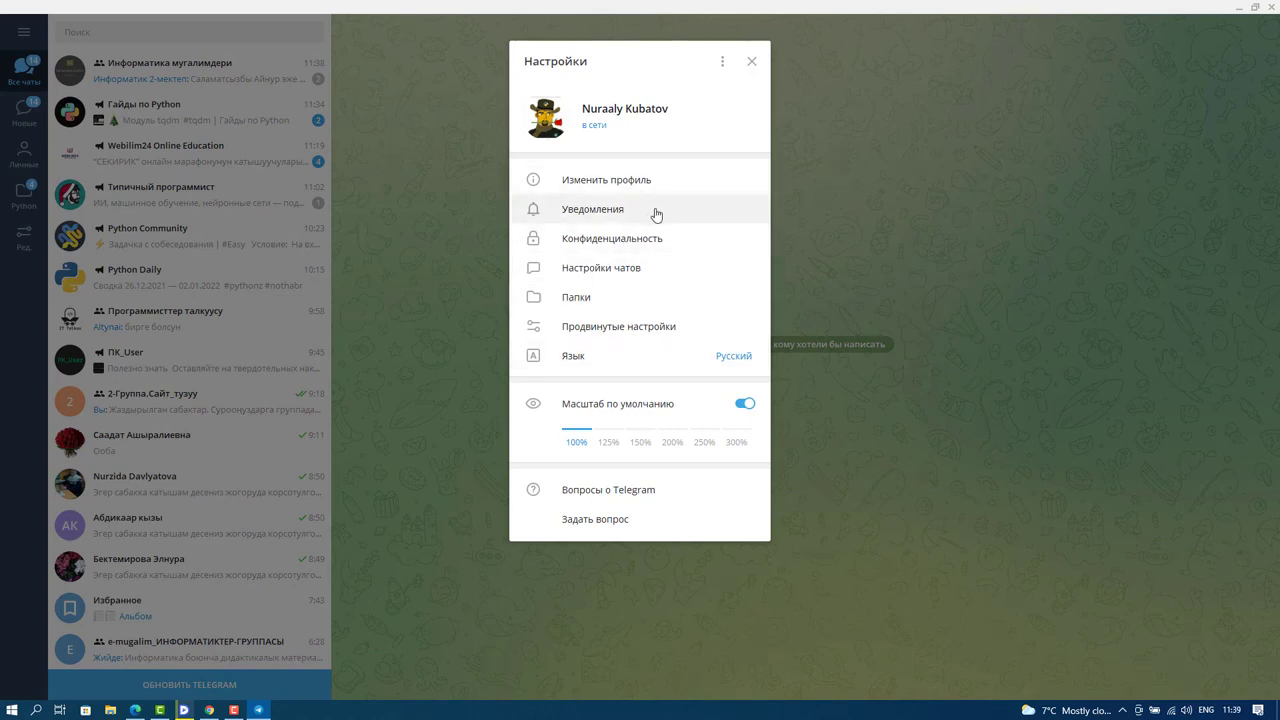
Open the username details in the profile information and copy the public chat link.
{"action": "left_click", "coordinate": [614, 182]}
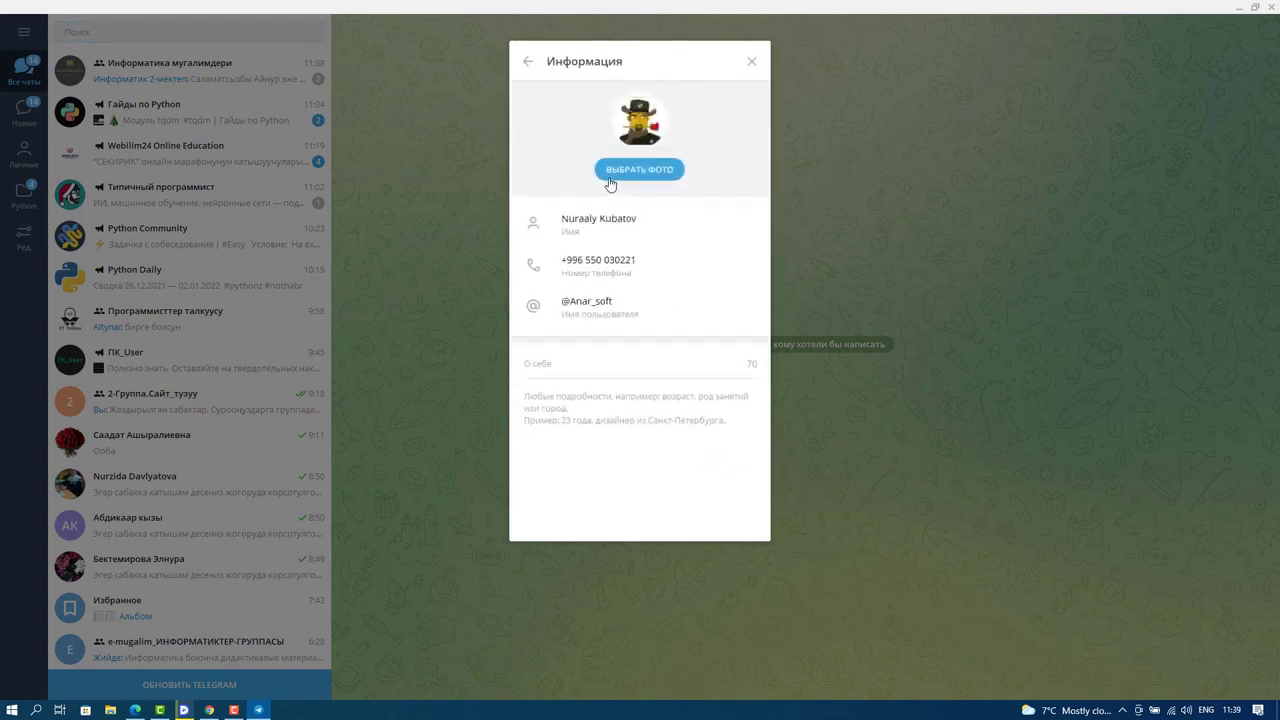
{"action": "left_click", "coordinate": [751, 312]}
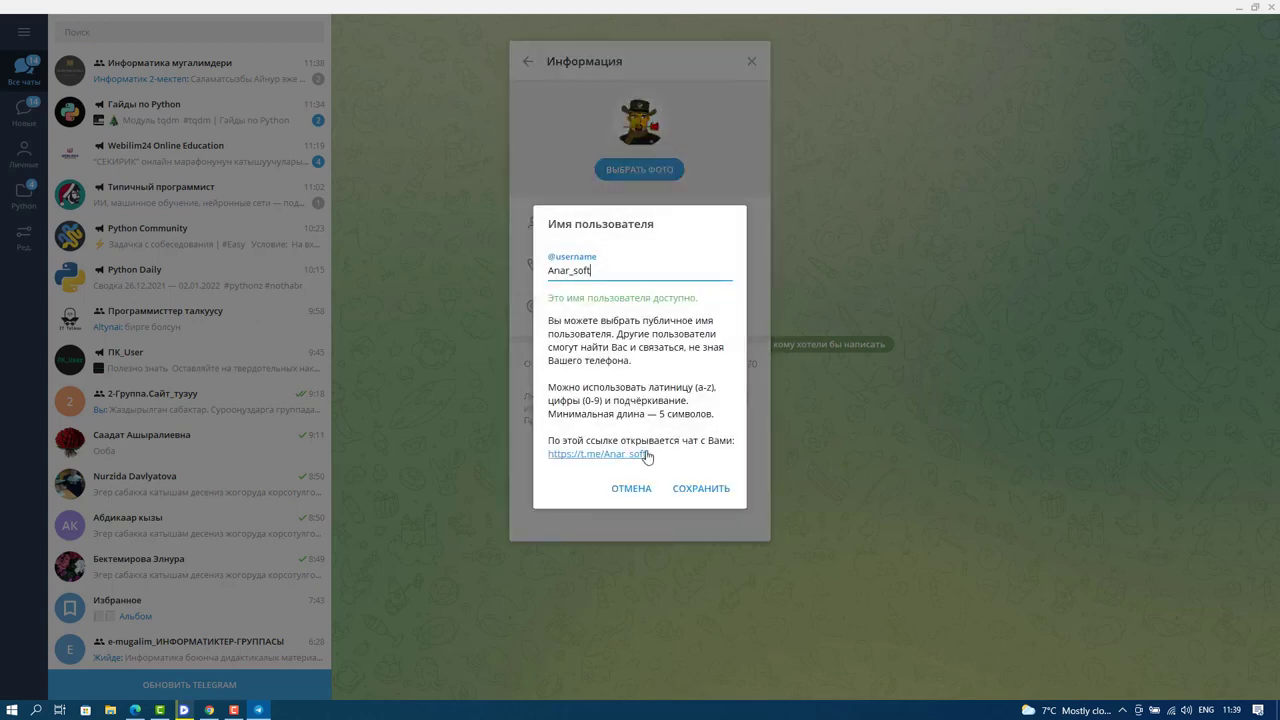
{"action": "left_click", "coordinate": [630, 456]}
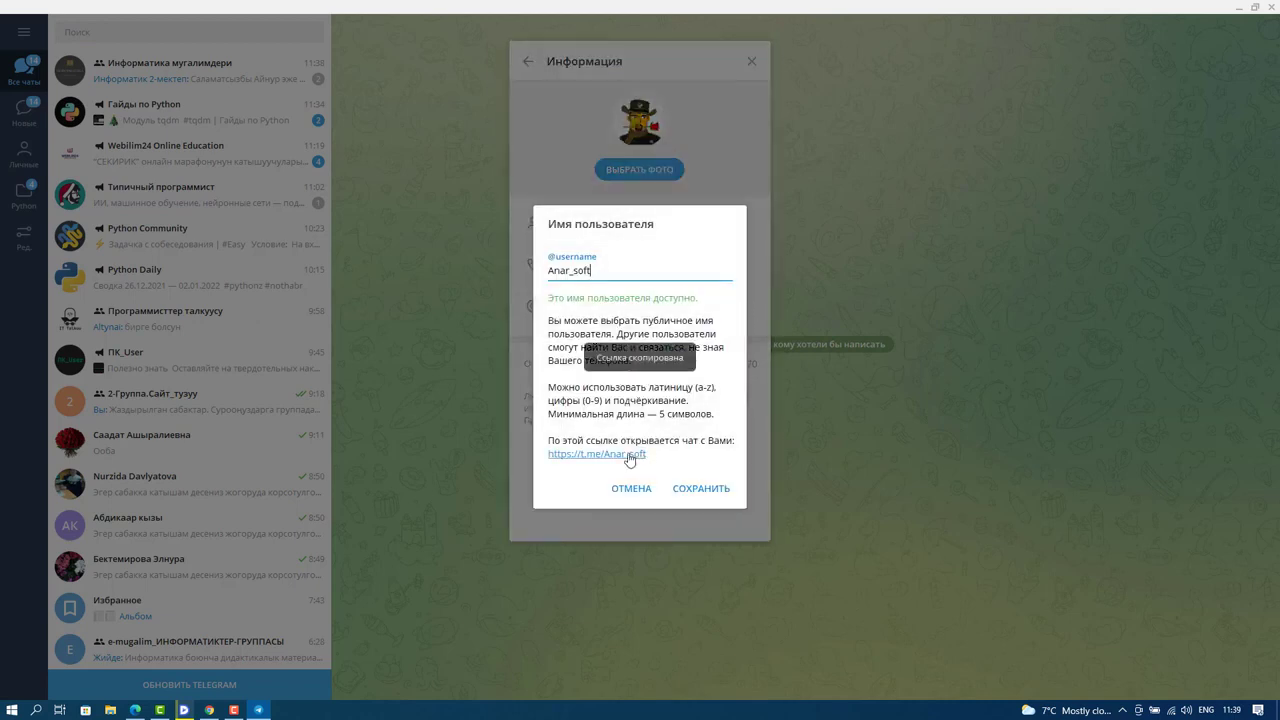
Return to the site editor, use the copied Telegram chat link as the button's link, and insert the button.
{"action": "left_click", "coordinate": [210, 711]}
{"action": "left_click", "coordinate": [541, 410]}
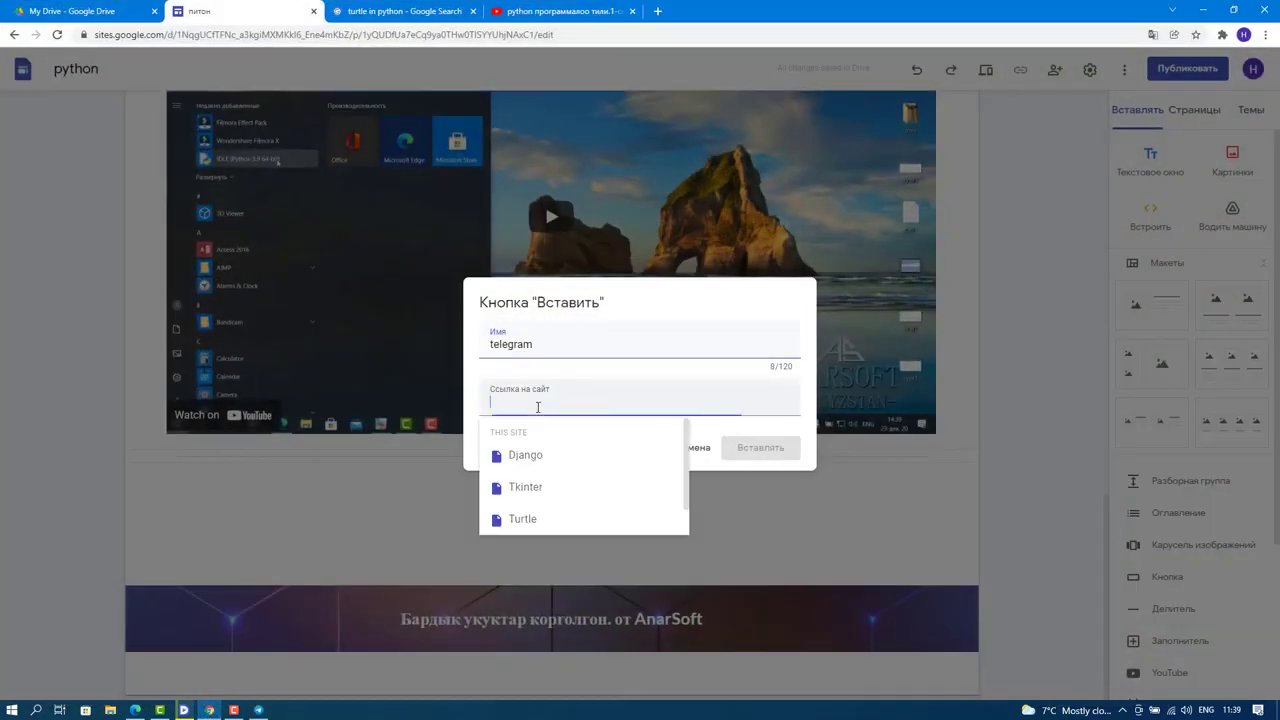
{"action": "type", "text": "https://t.me/Anar_soft"}
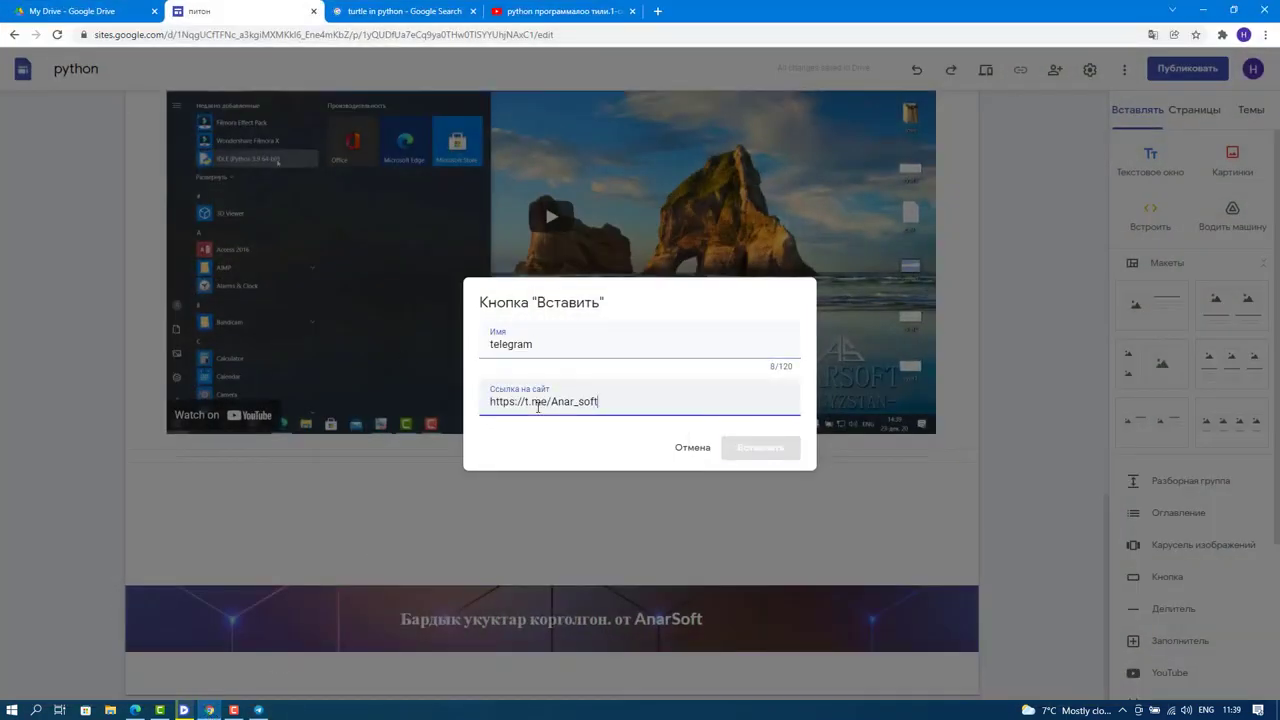
{"action": "left_click", "coordinate": [761, 452]}
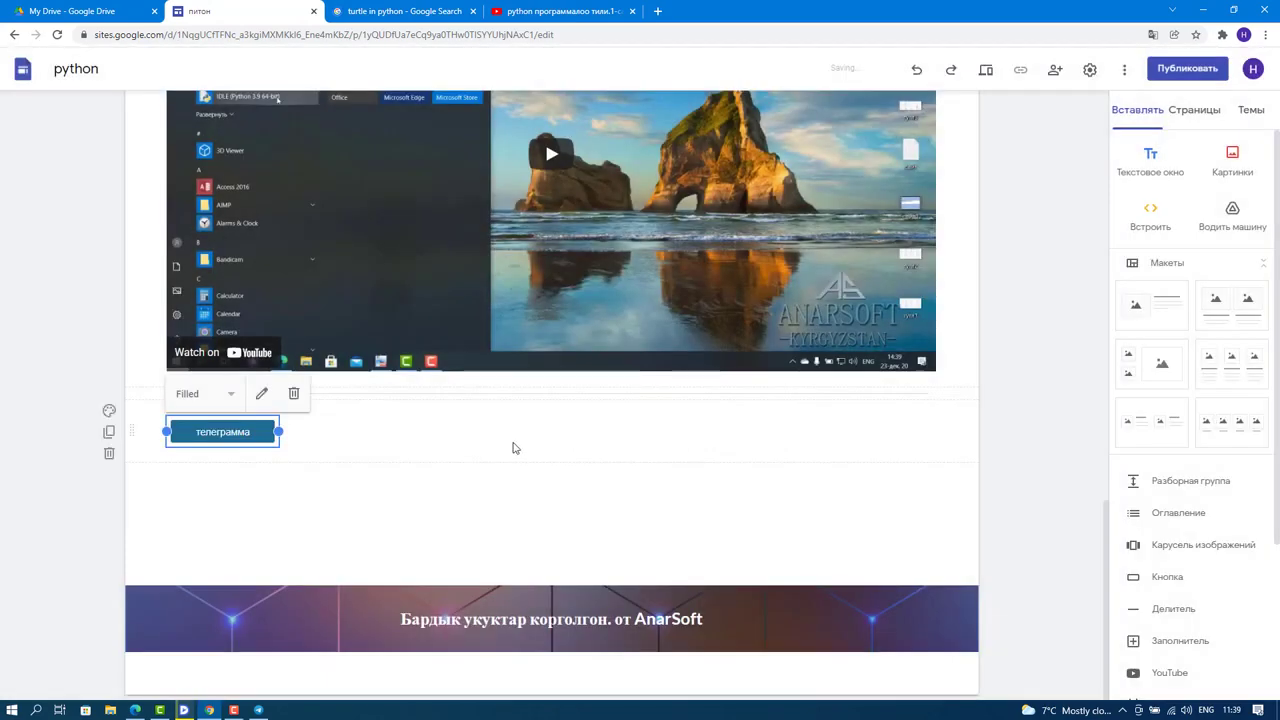
Try to move the Telegram button from its section into the footer of the Home page.
{"action": "left_click_drag", "start_coordinate": [248, 446], "coordinate": [288, 652]}
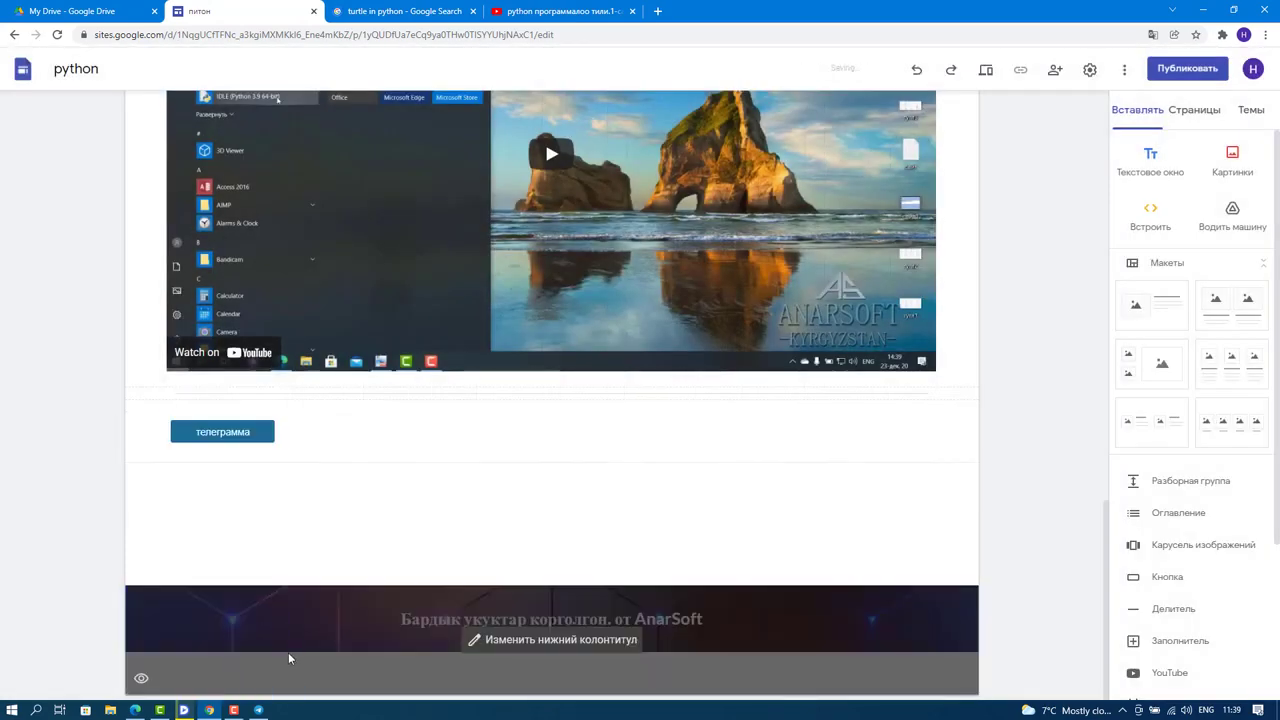
{"action": "left_click_drag", "start_coordinate": [222, 637], "coordinate": [252, 677]}
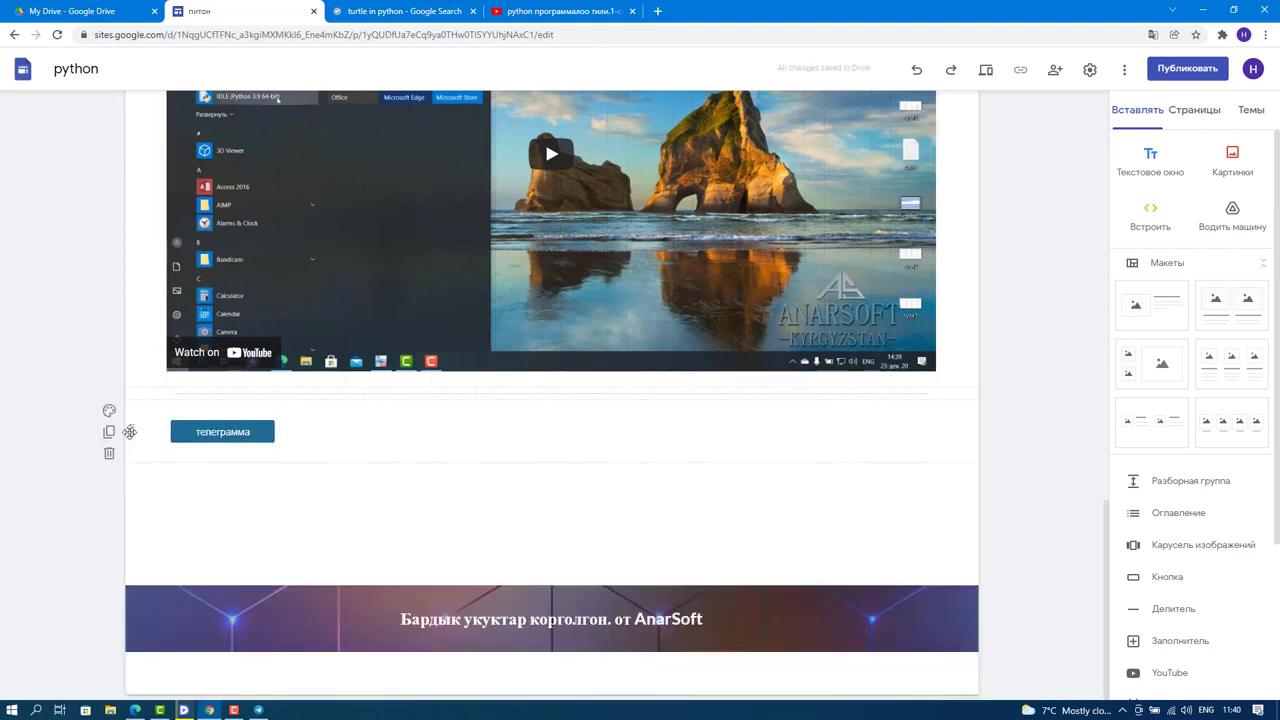
{"action": "left_click_drag", "start_coordinate": [132, 431], "coordinate": [143, 688]}
{"action": "left_click_drag", "start_coordinate": [131, 422], "coordinate": [148, 636]}
{"action": "left_click", "coordinate": [524, 622]}
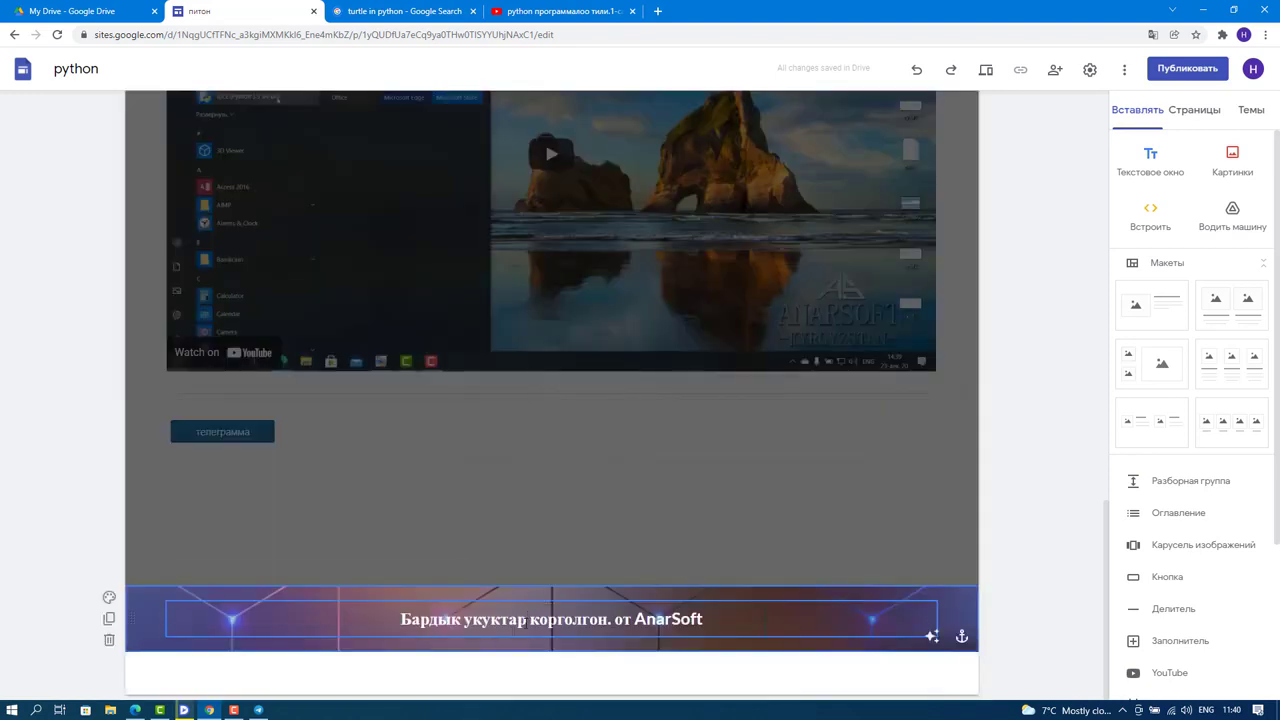
{"action": "left_click", "coordinate": [525, 620]}
{"action": "left_click", "coordinate": [176, 432]}
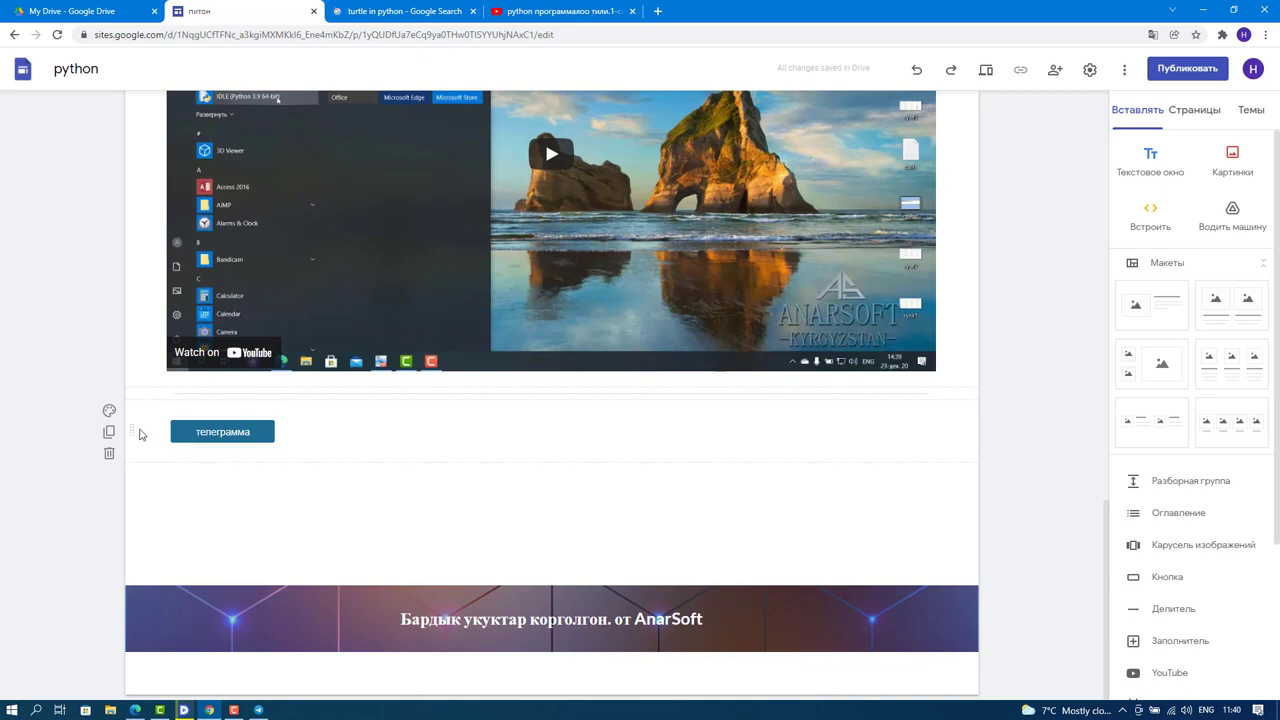
{"action": "left_click_drag", "start_coordinate": [137, 430], "coordinate": [697, 640]}
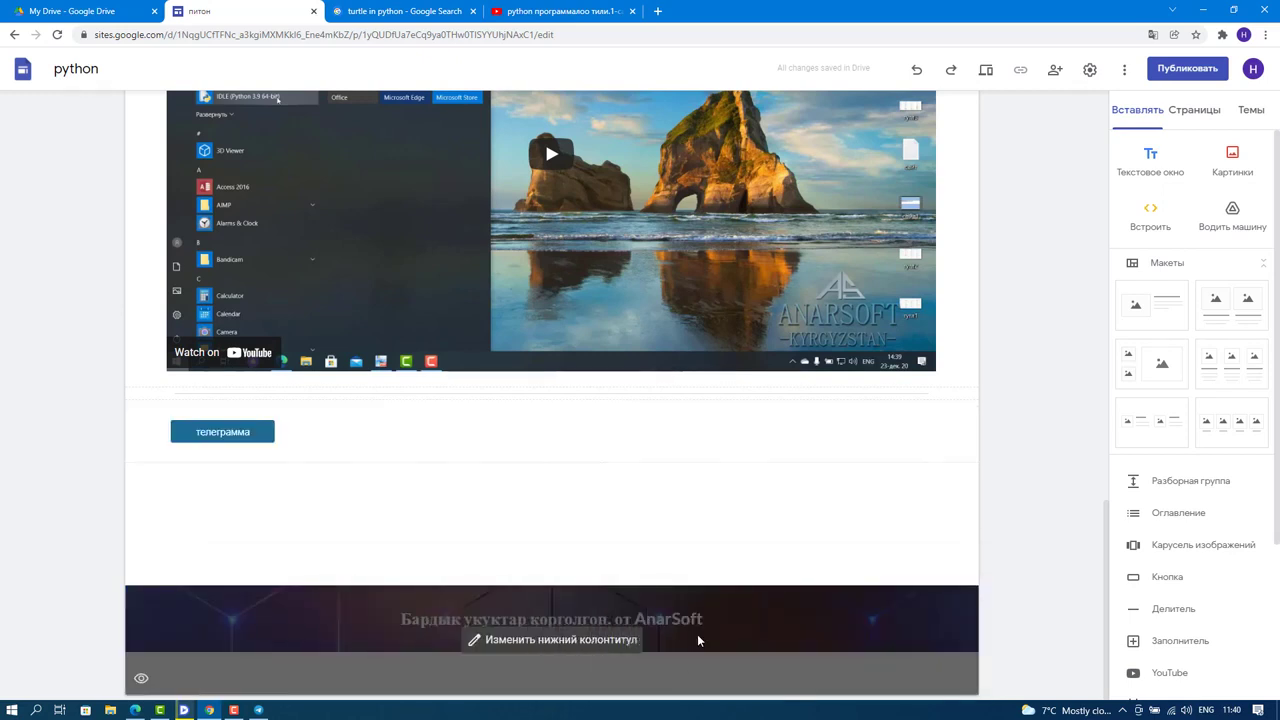
Look over the Home page in the editor from the header down to the Telegram button and footer.
{"action": "scroll", "coordinate": [240, 510], "scroll_direction": "up", "scroll_amount": 3}
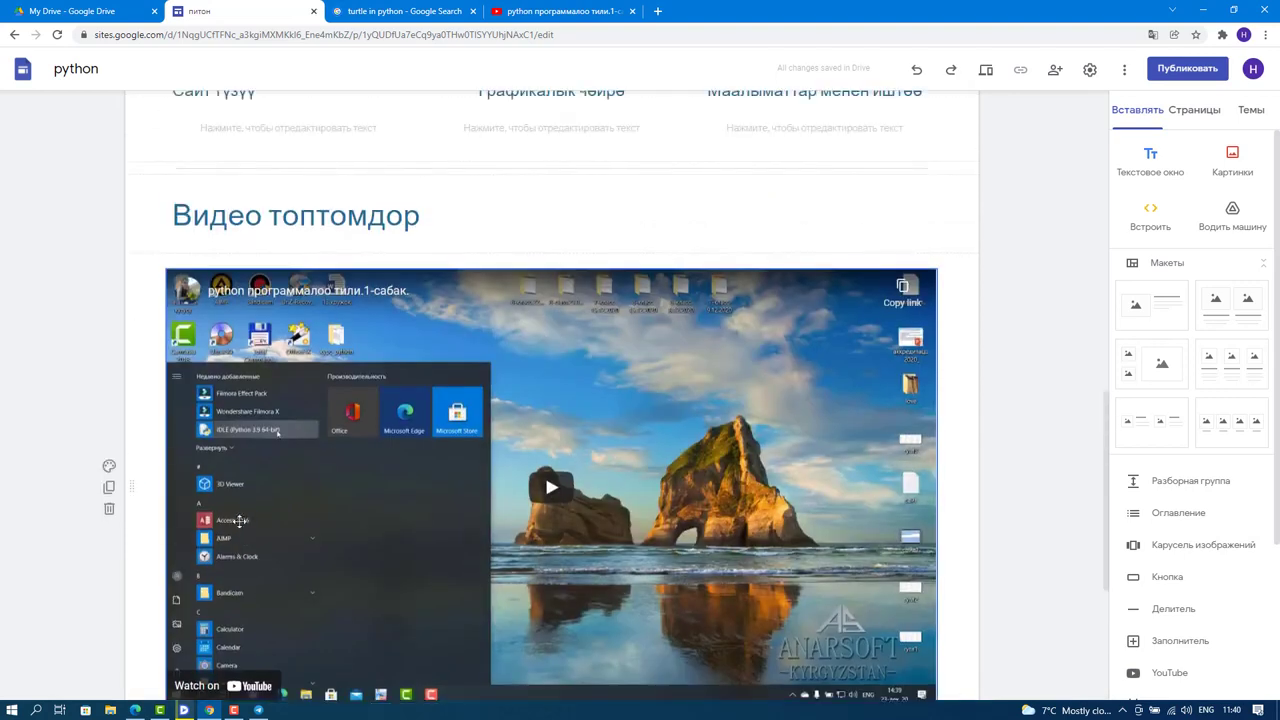
{"action": "scroll", "coordinate": [240, 520], "scroll_direction": "down", "scroll_amount": 3}
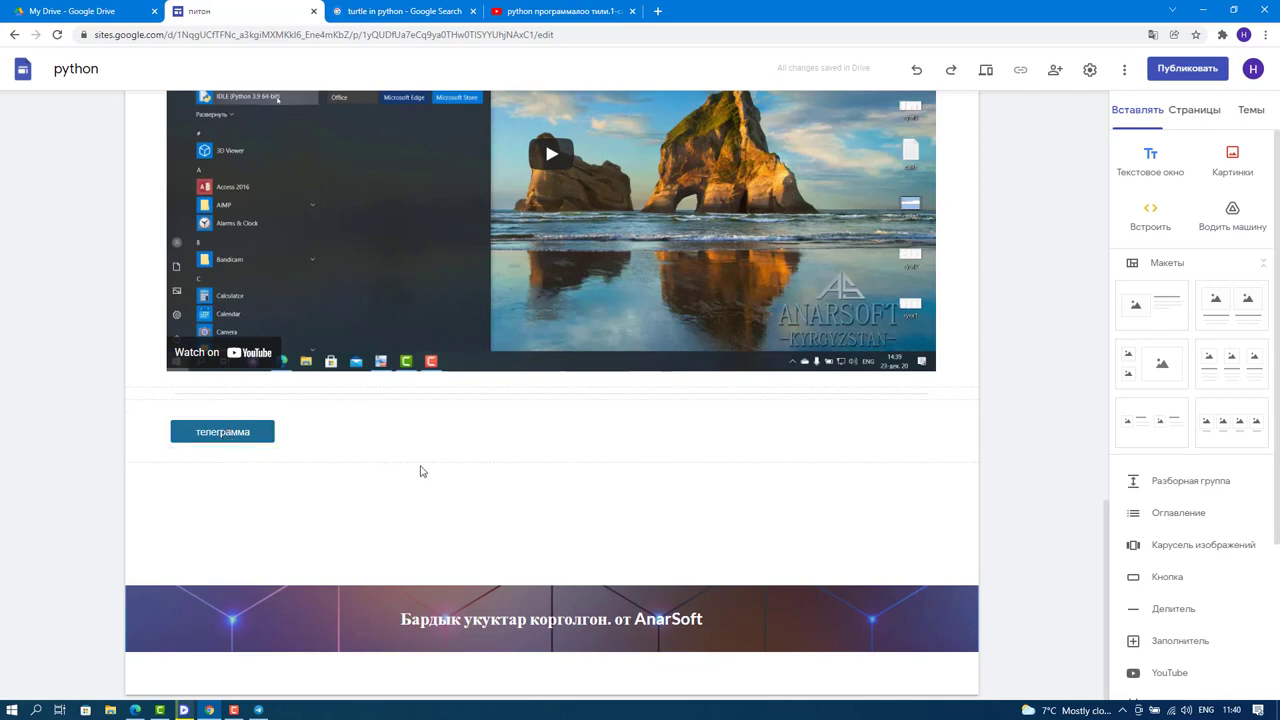
{"action": "scroll", "coordinate": [431, 470], "scroll_direction": "up", "scroll_amount": 15}
{"action": "scroll", "coordinate": [431, 468], "scroll_direction": "up", "scroll_amount": 1}
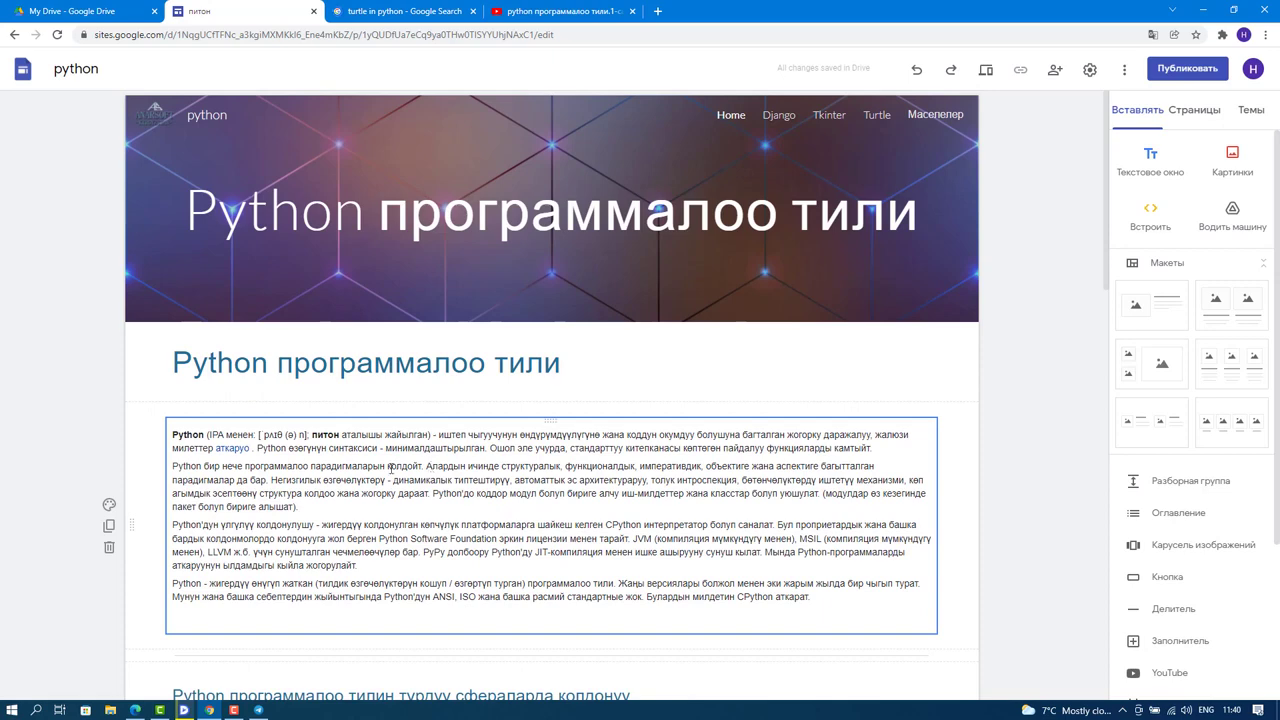
{"action": "scroll", "coordinate": [391, 468], "scroll_direction": "down", "scroll_amount": 14}
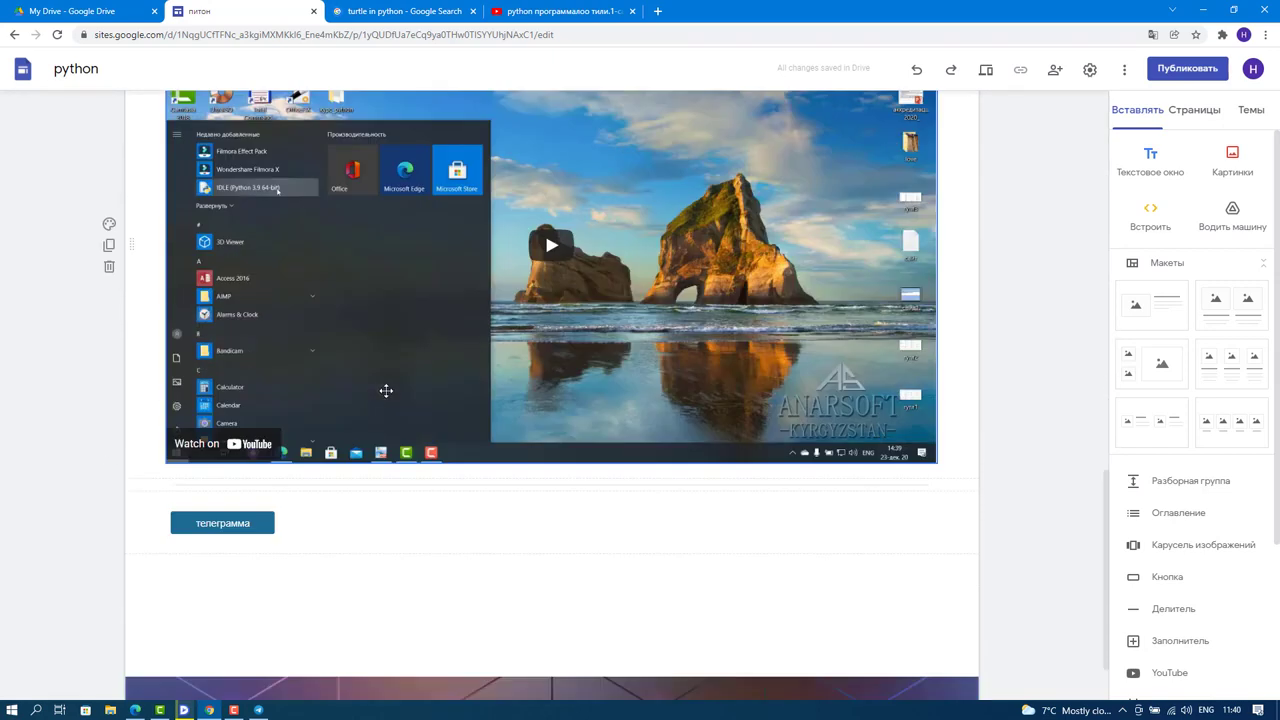
{"action": "scroll", "coordinate": [386, 390], "scroll_direction": "down", "scroll_amount": 1}
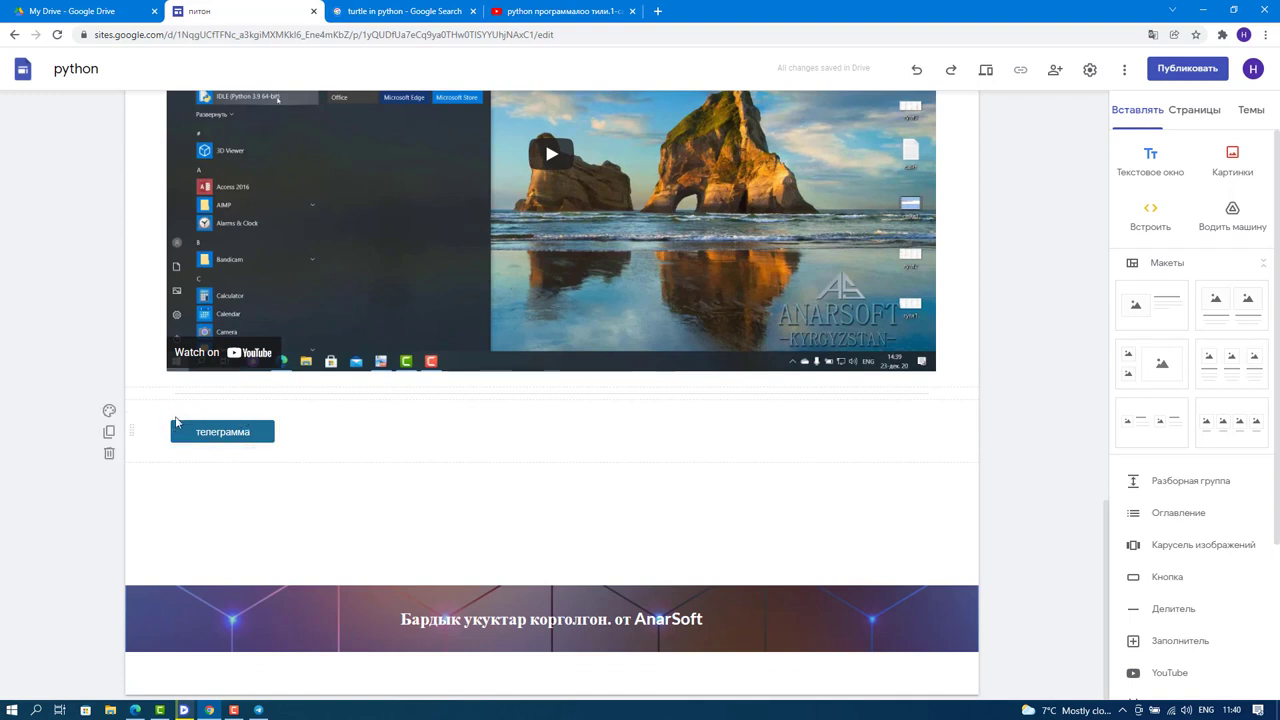
{"action": "scroll", "coordinate": [551, 431], "scroll_direction": "up", "scroll_amount": 4}
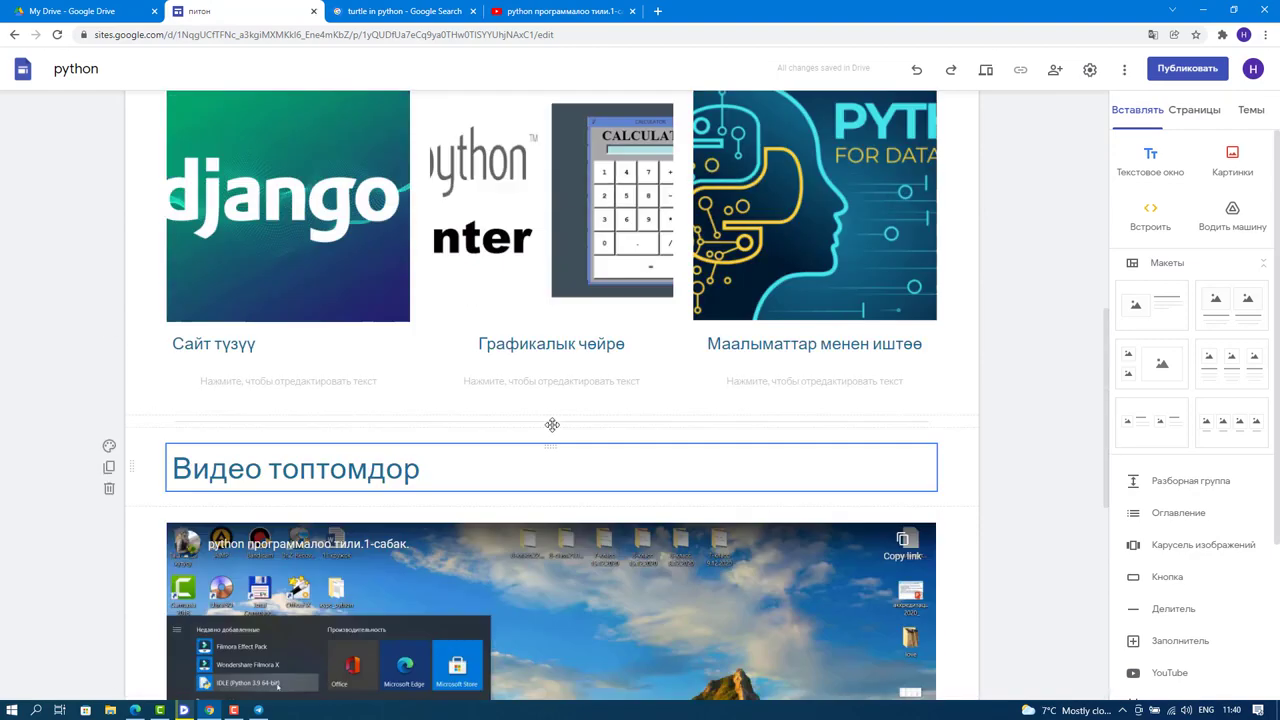
{"action": "scroll", "coordinate": [552, 425], "scroll_direction": "up", "scroll_amount": 10}
{"action": "left_click", "coordinate": [383, 11]}
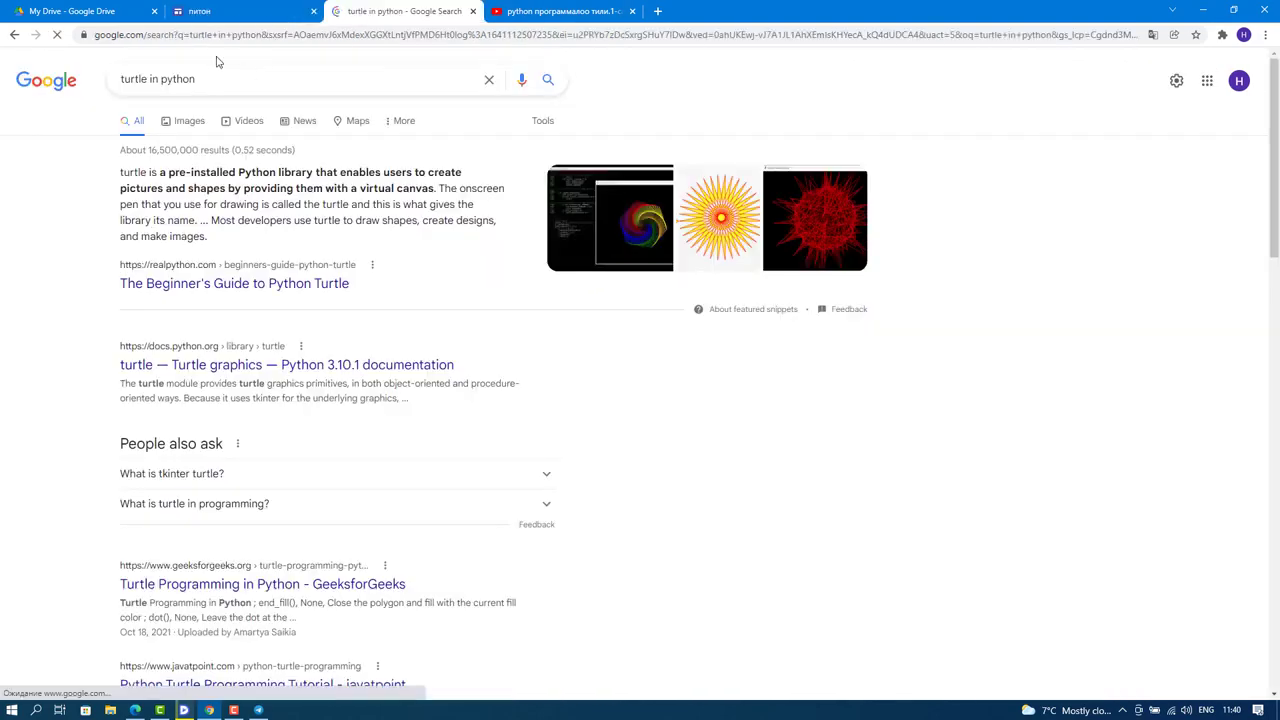
{"action": "left_click", "coordinate": [224, 12]}
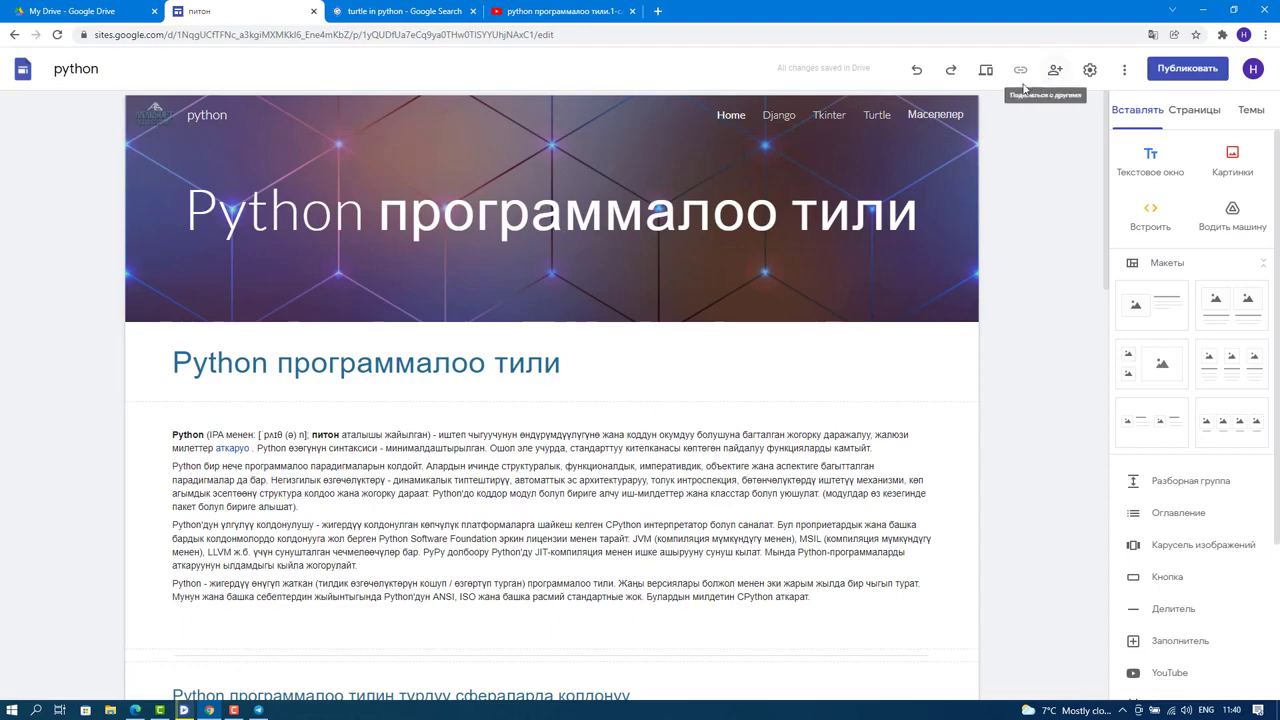
{"action": "scroll", "coordinate": [782, 294], "scroll_direction": "down", "scroll_amount": 10}
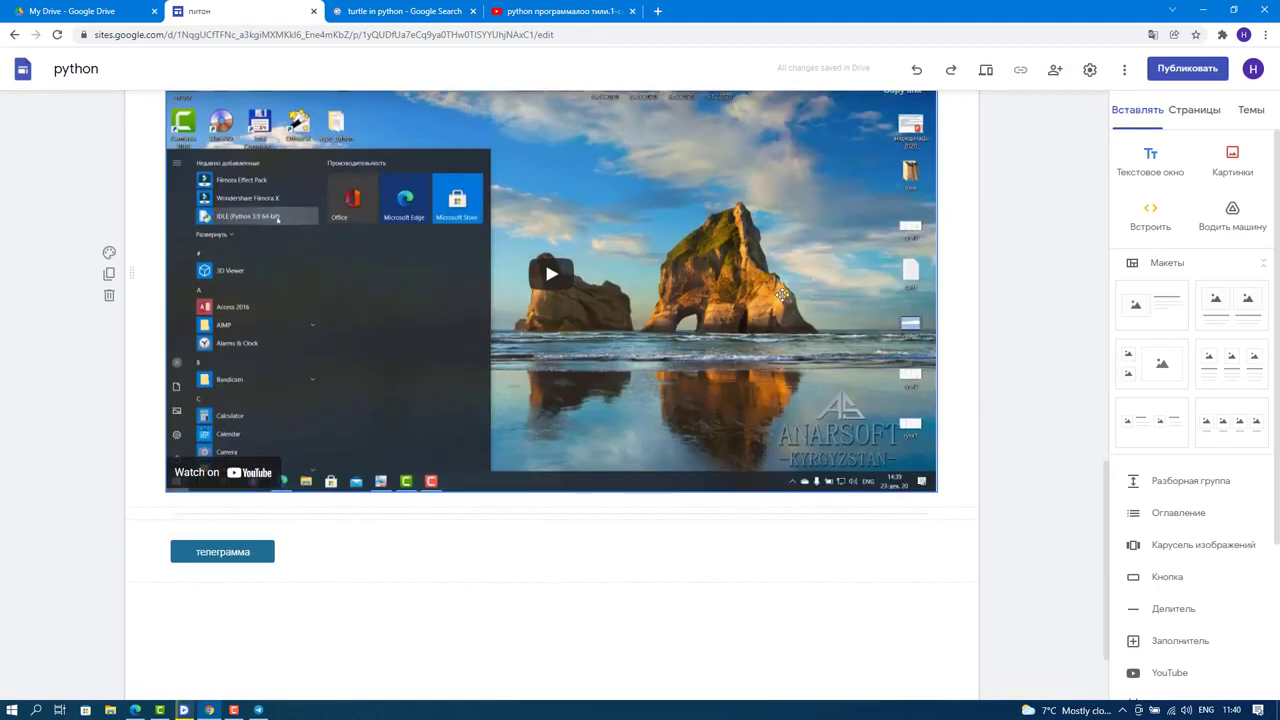
{"action": "scroll", "coordinate": [782, 294], "scroll_direction": "up", "scroll_amount": 5}
Preview the site and look through the whole Home page.
{"action": "left_click", "coordinate": [986, 70]}
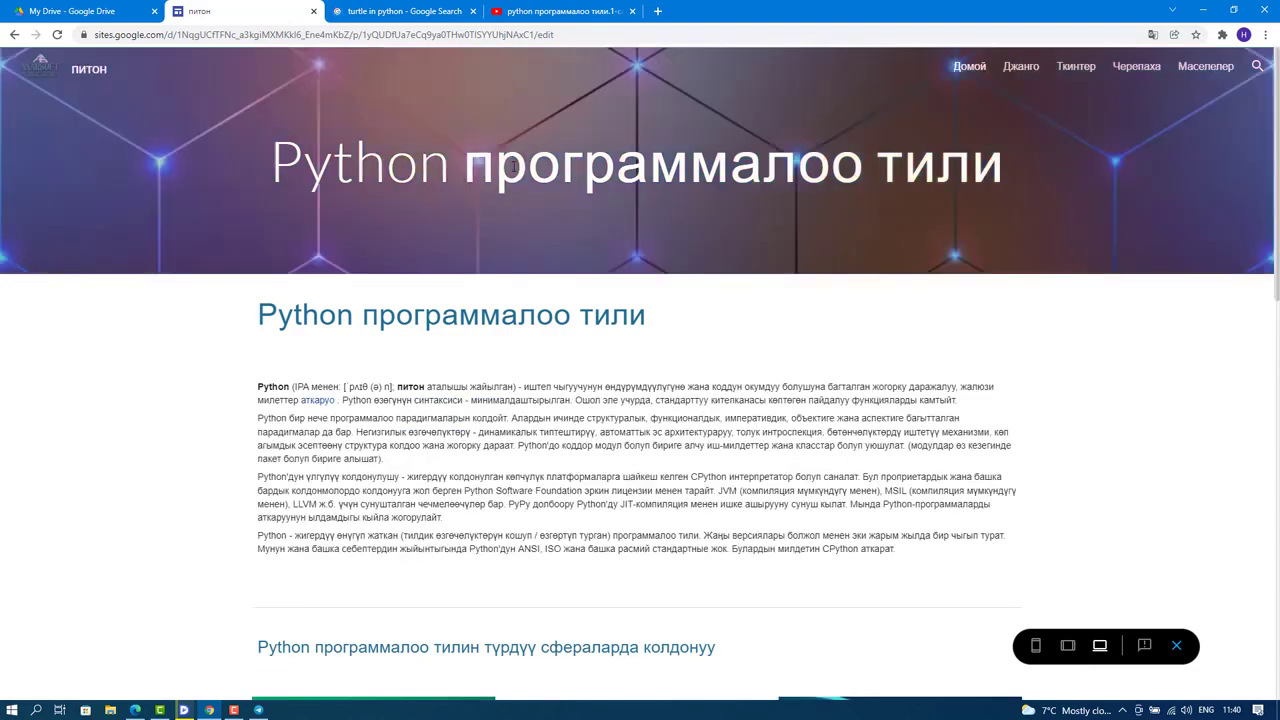
{"action": "scroll", "coordinate": [808, 210], "scroll_direction": "down", "scroll_amount": 10}
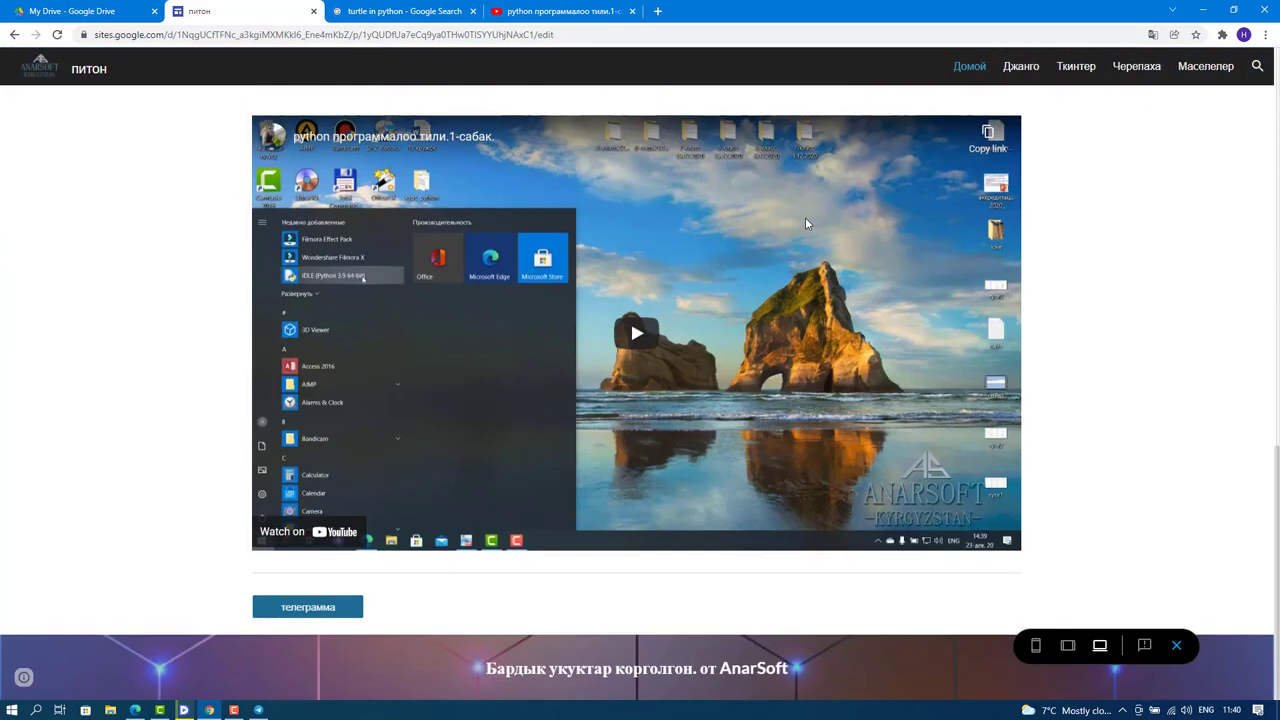
{"action": "scroll", "coordinate": [391, 478], "scroll_direction": "up", "scroll_amount": 10}
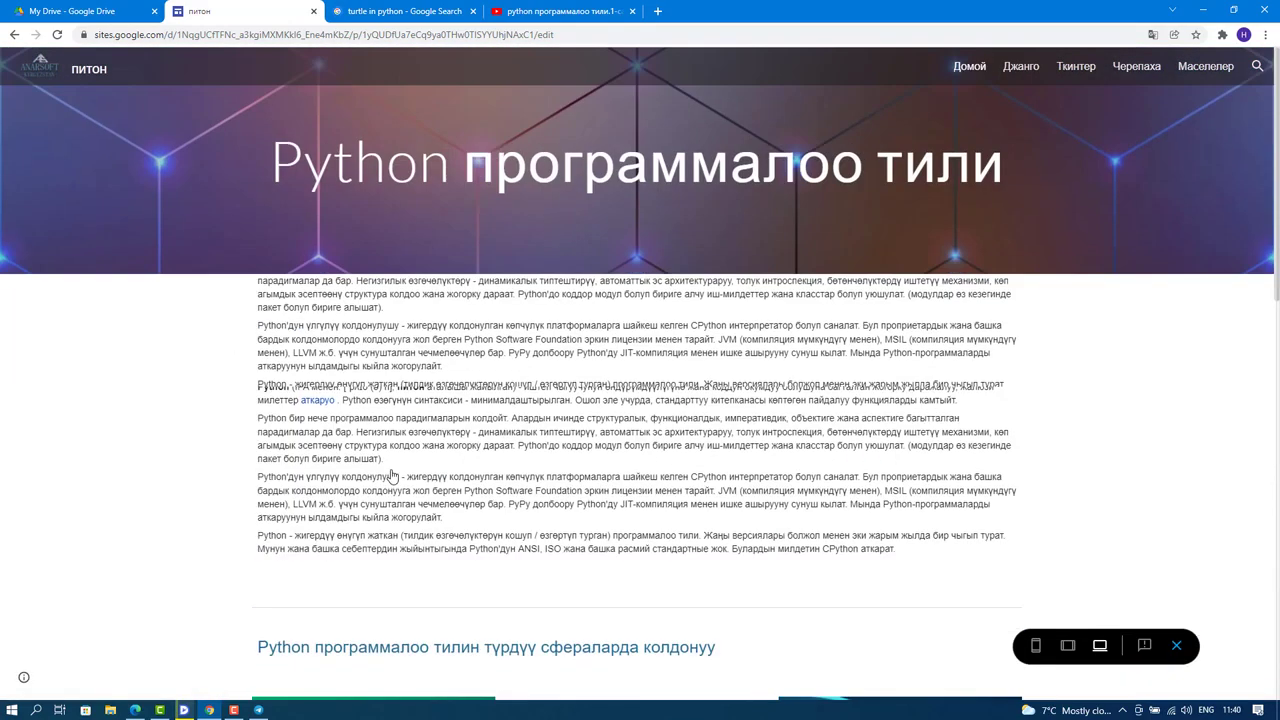
Check the Django, Tkinter, Turtle and Маселелер pages in the preview, expanding the collapsible solution under 1-тапшырма.
{"action": "left_click", "coordinate": [1020, 65]}
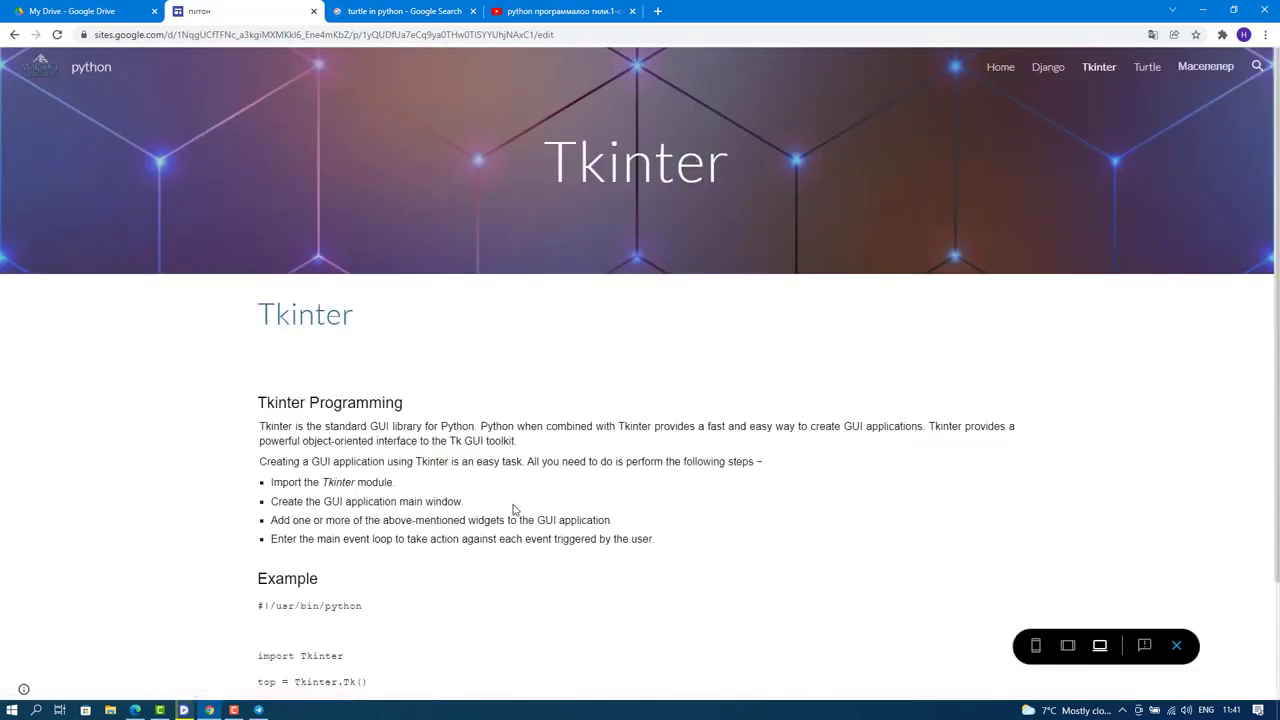
{"action": "scroll", "coordinate": [540, 510], "scroll_direction": "down", "scroll_amount": 3}
{"action": "scroll", "coordinate": [552, 507], "scroll_direction": "up", "scroll_amount": 3}
{"action": "left_click", "coordinate": [1143, 71]}
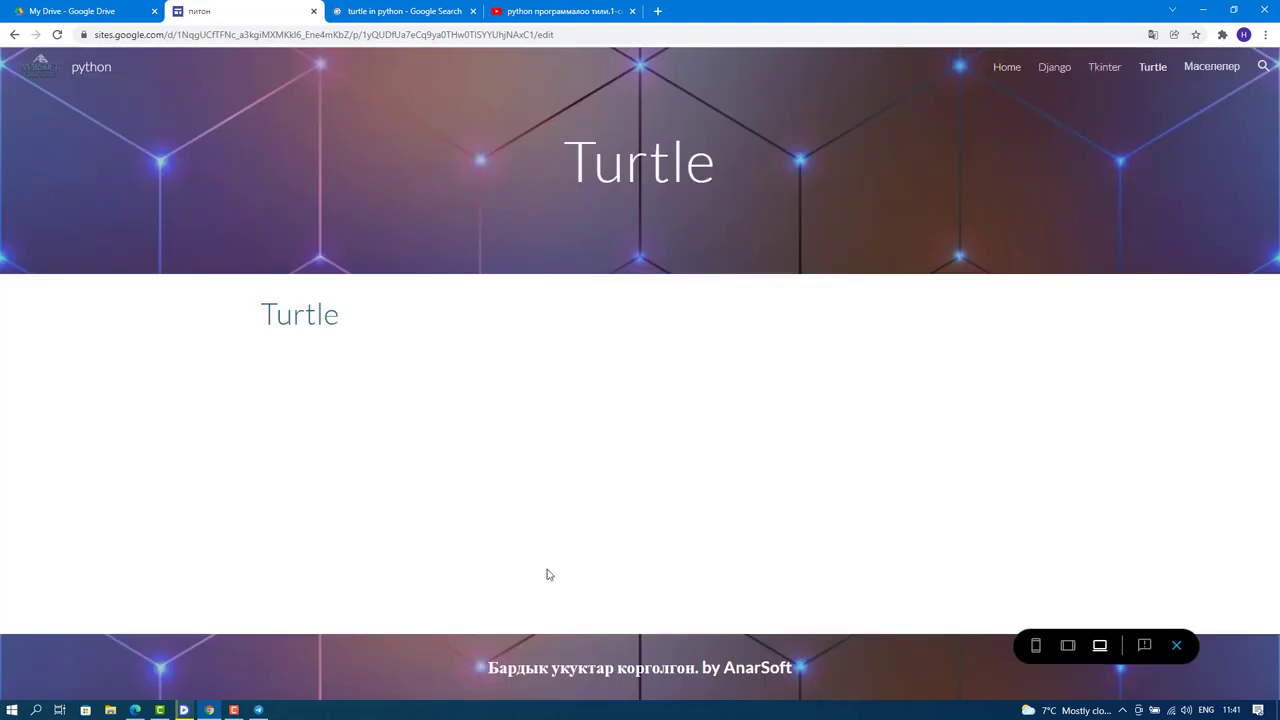
{"action": "left_click", "coordinate": [1211, 67]}
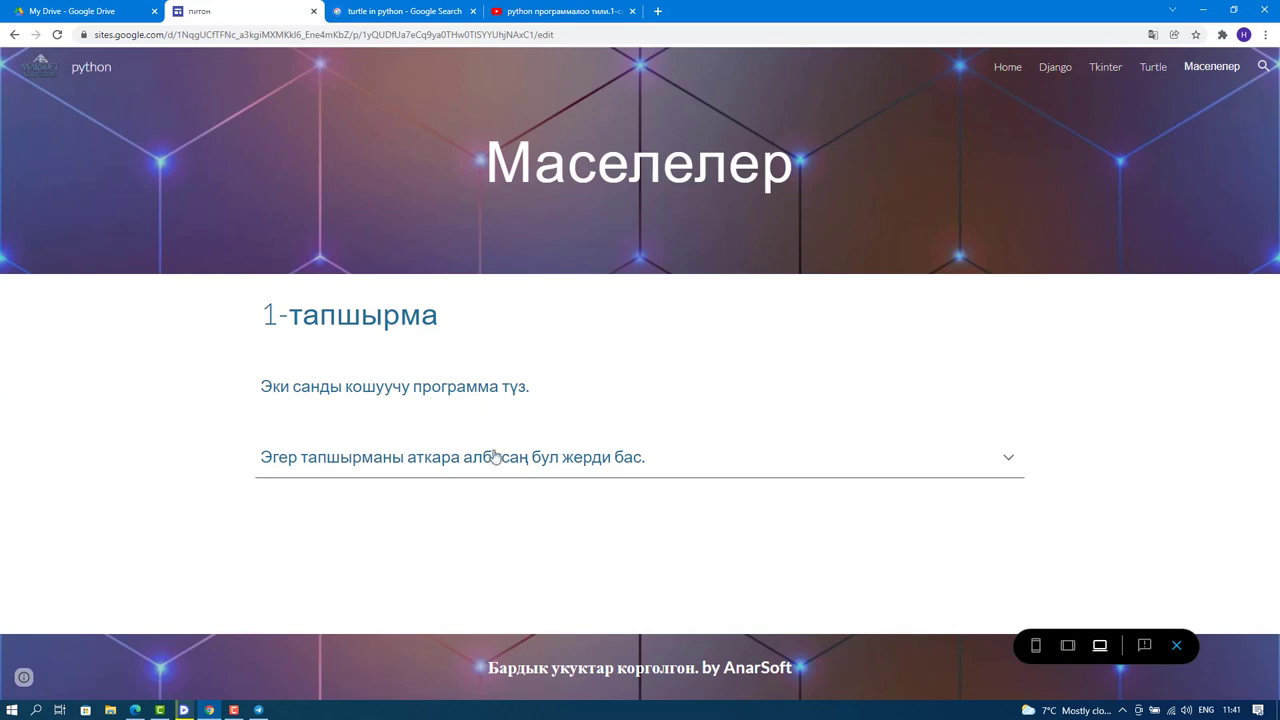
{"action": "left_click", "coordinate": [1008, 459]}
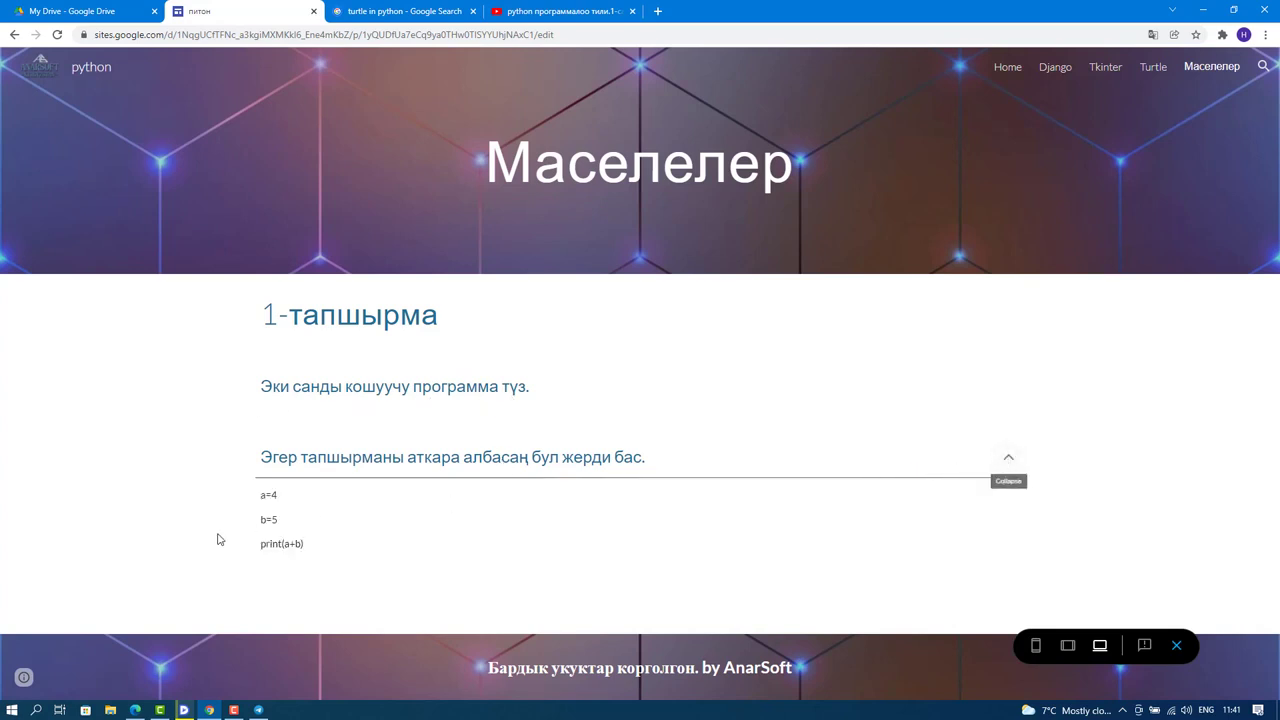
Return to the Home page in the preview, open the linked Tkinter page and look through it.
{"action": "left_click", "coordinate": [1006, 67]}
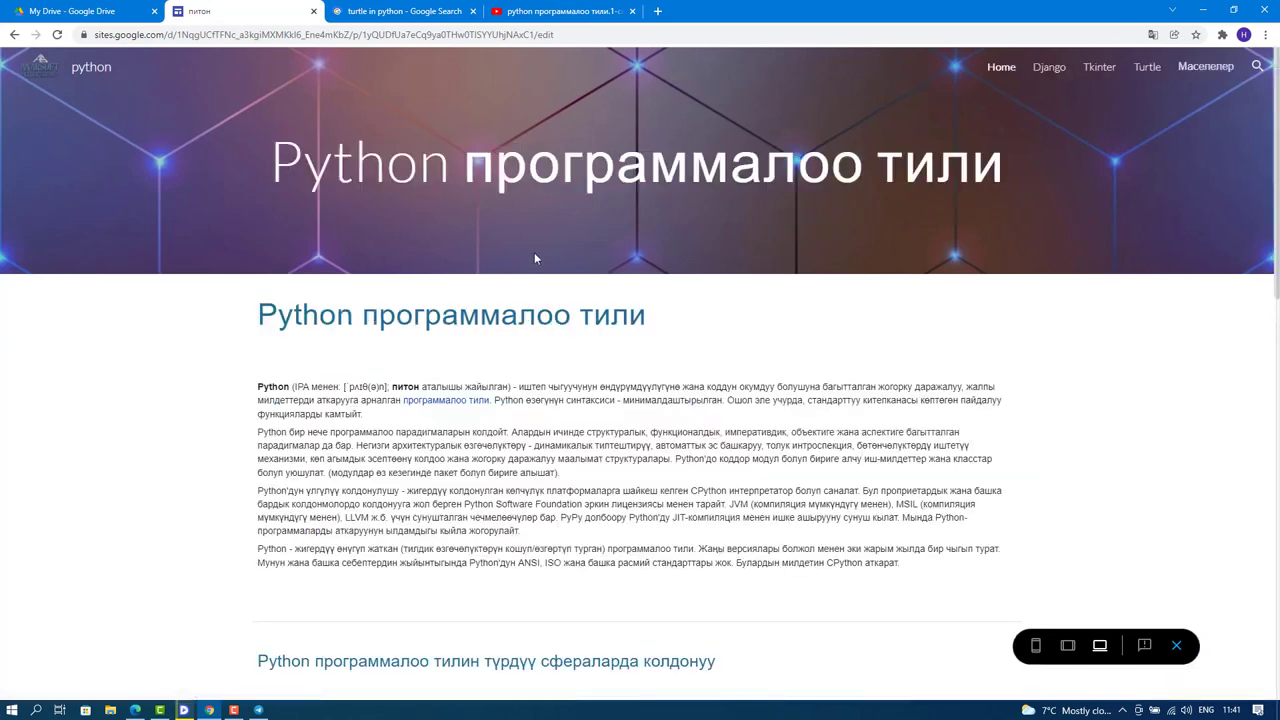
{"action": "scroll", "coordinate": [534, 258], "scroll_direction": "down", "scroll_amount": 5}
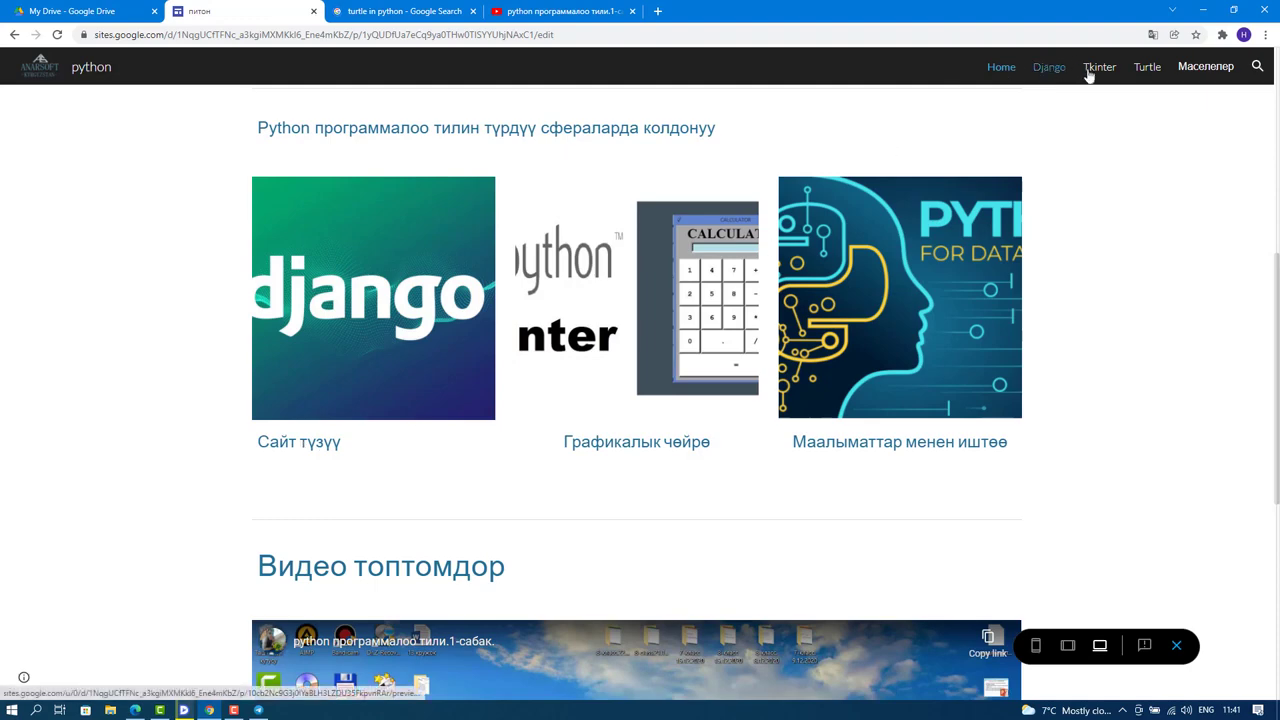
{"action": "left_click", "coordinate": [1142, 70]}
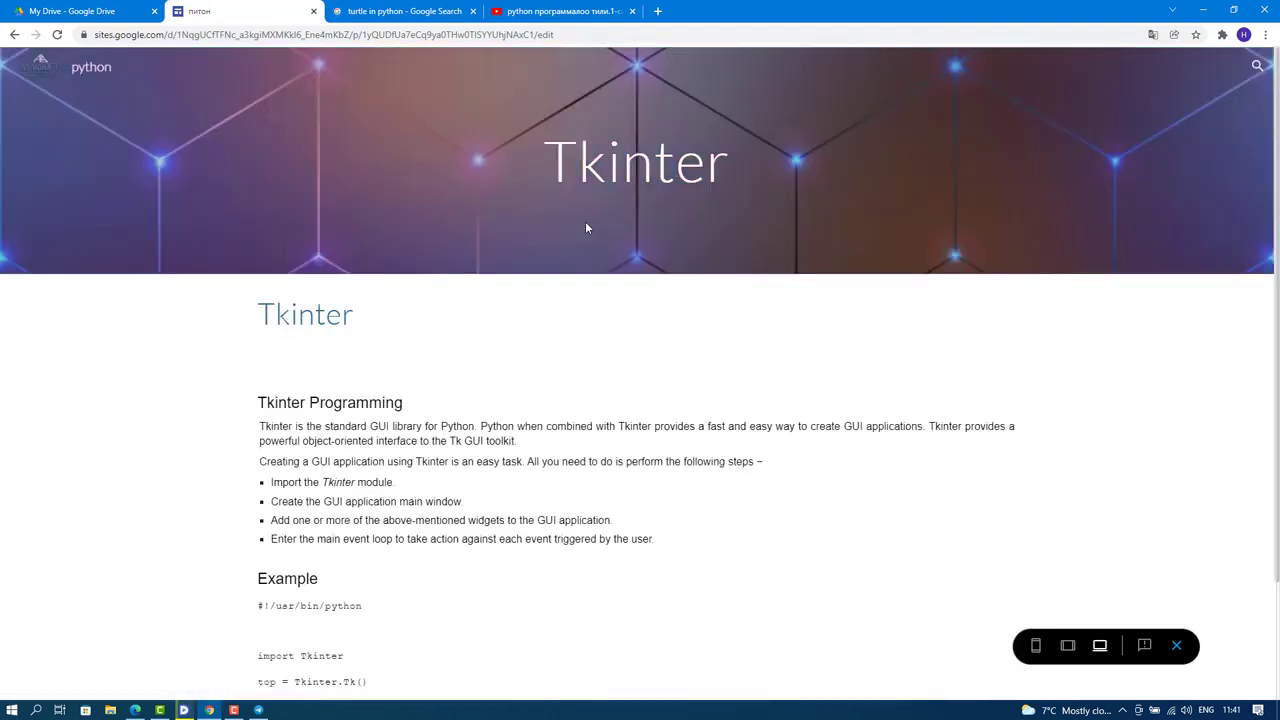
{"action": "scroll", "coordinate": [310, 308], "scroll_direction": "down", "scroll_amount": 2}
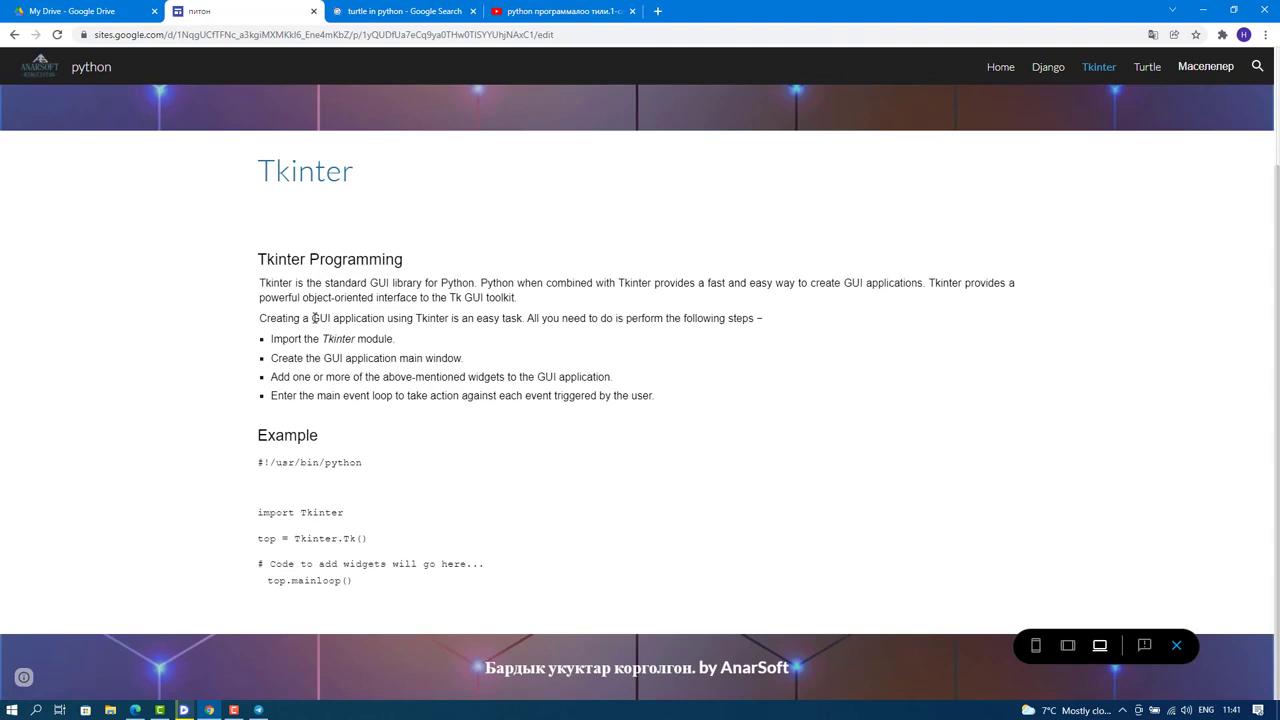
{"action": "scroll", "coordinate": [315, 318], "scroll_direction": "up", "scroll_amount": 2}
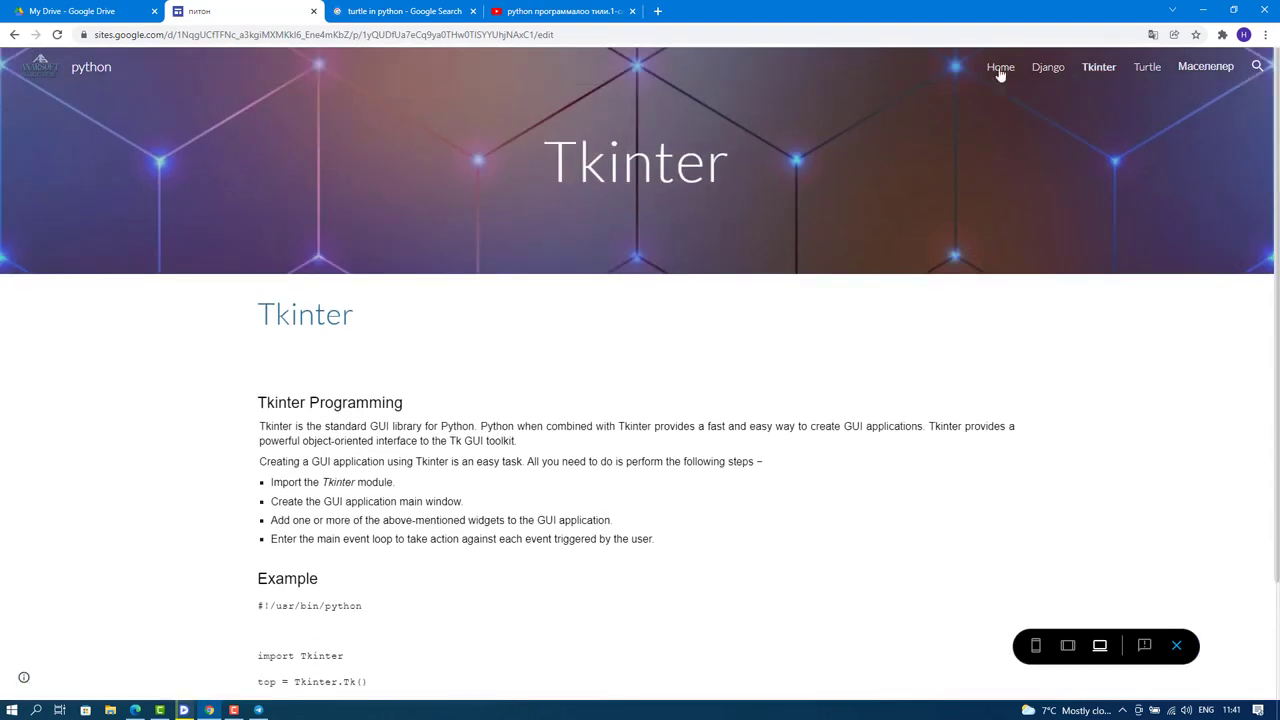
Go back to the Home page in the preview and test the link of the telegram button.
{"action": "left_click", "coordinate": [1000, 68]}
{"action": "scroll", "coordinate": [898, 300], "scroll_direction": "down", "scroll_amount": 15}
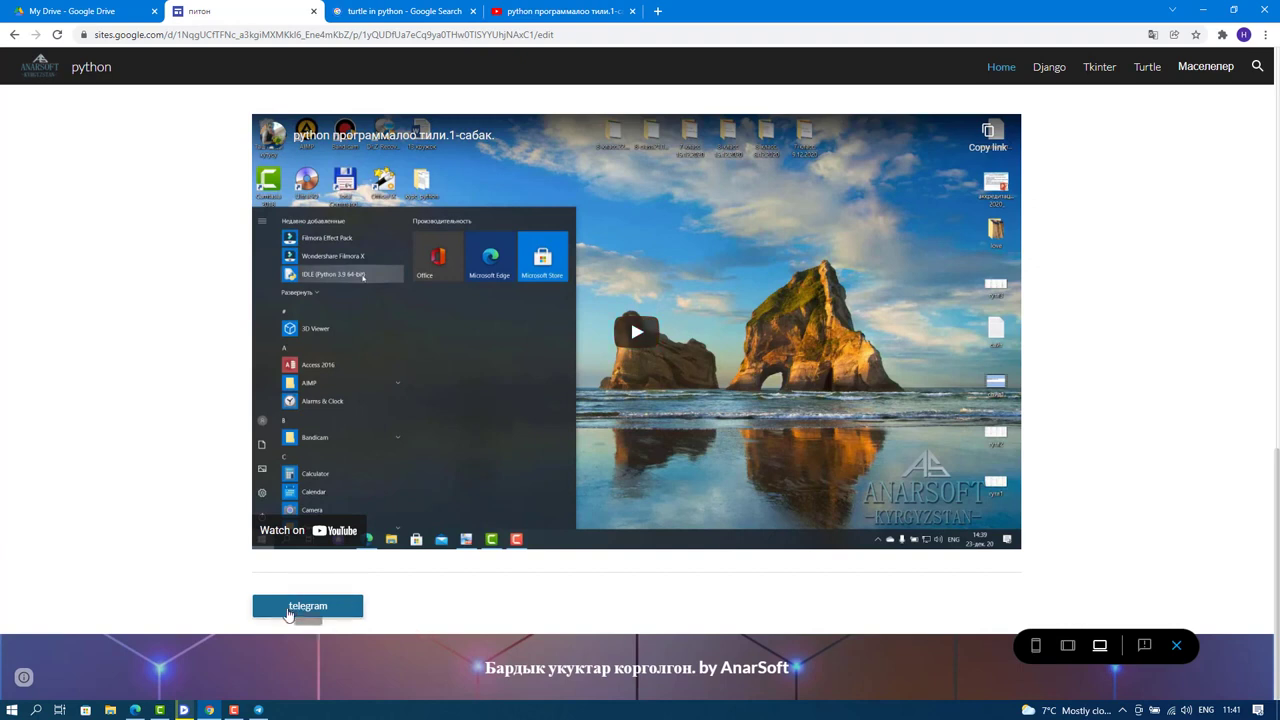
{"action": "left_click", "coordinate": [307, 611]}
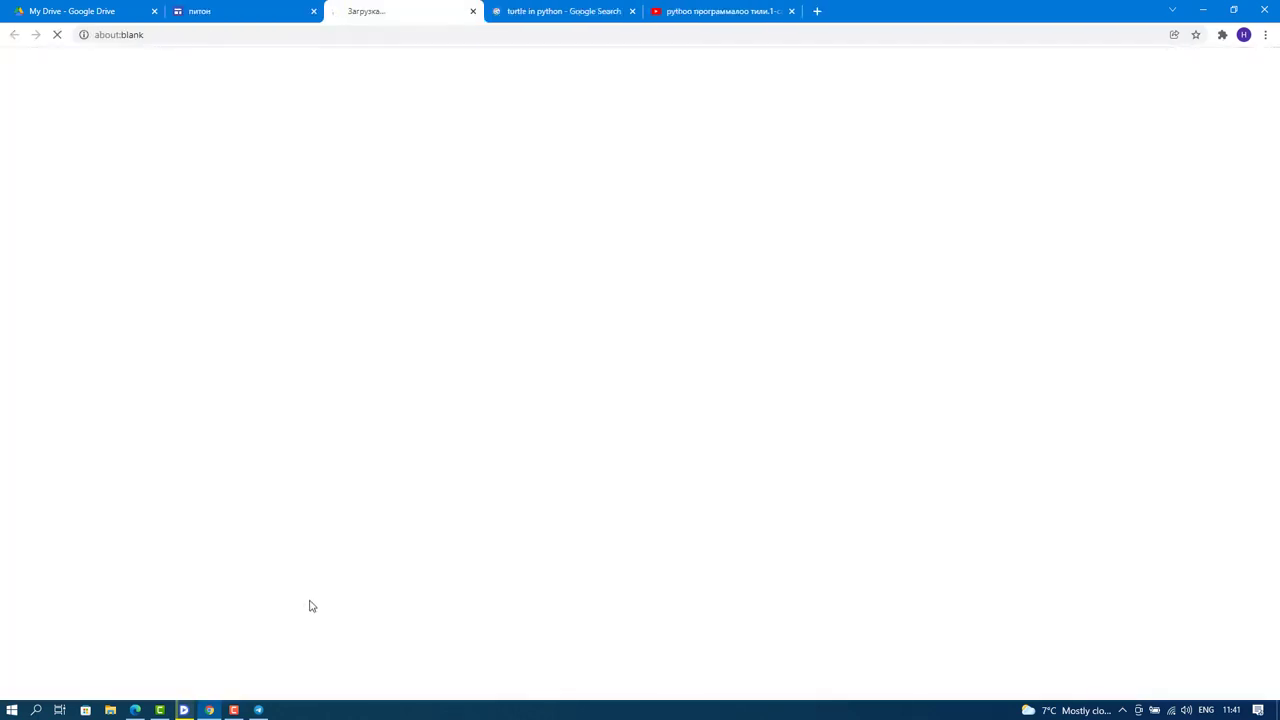
Close the turtle search and YouTube tabs, and choose to keep waiting for the unresponsive Telegram link page.
{"action": "left_click", "coordinate": [575, 11]}
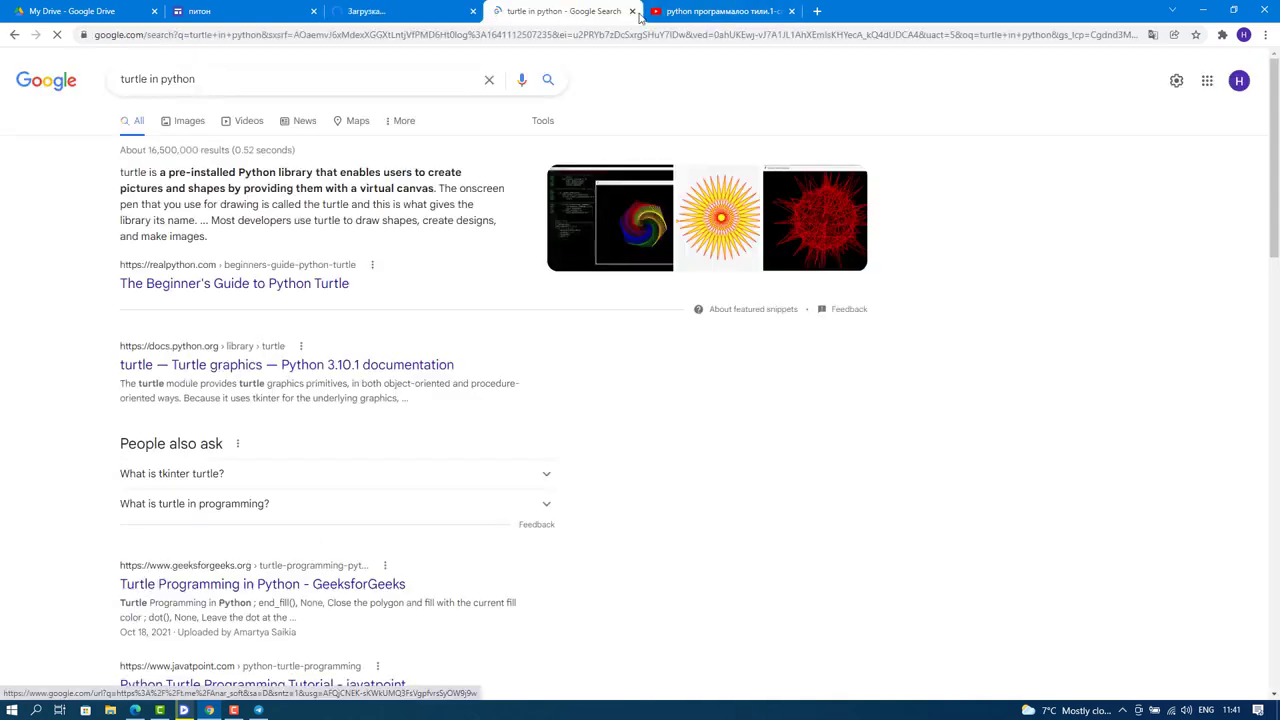
{"action": "left_click", "coordinate": [632, 12]}
{"action": "left_click", "coordinate": [632, 12]}
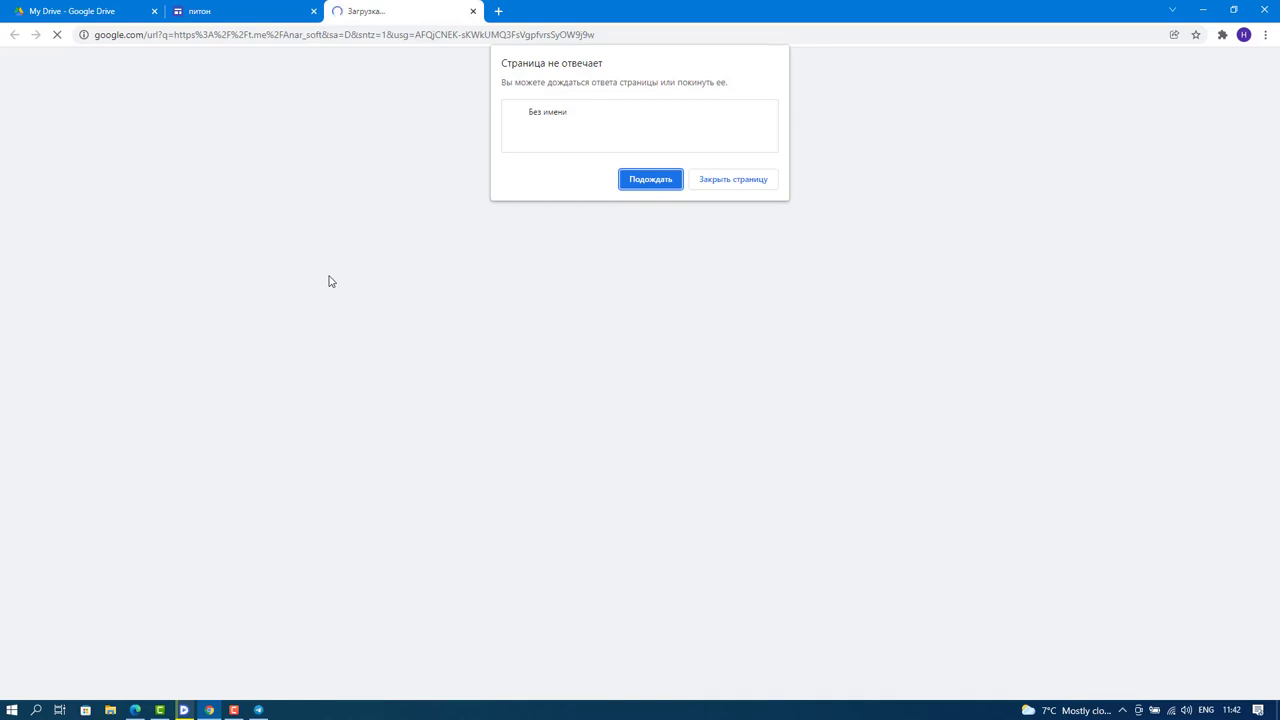
{"action": "left_click", "coordinate": [643, 179]}
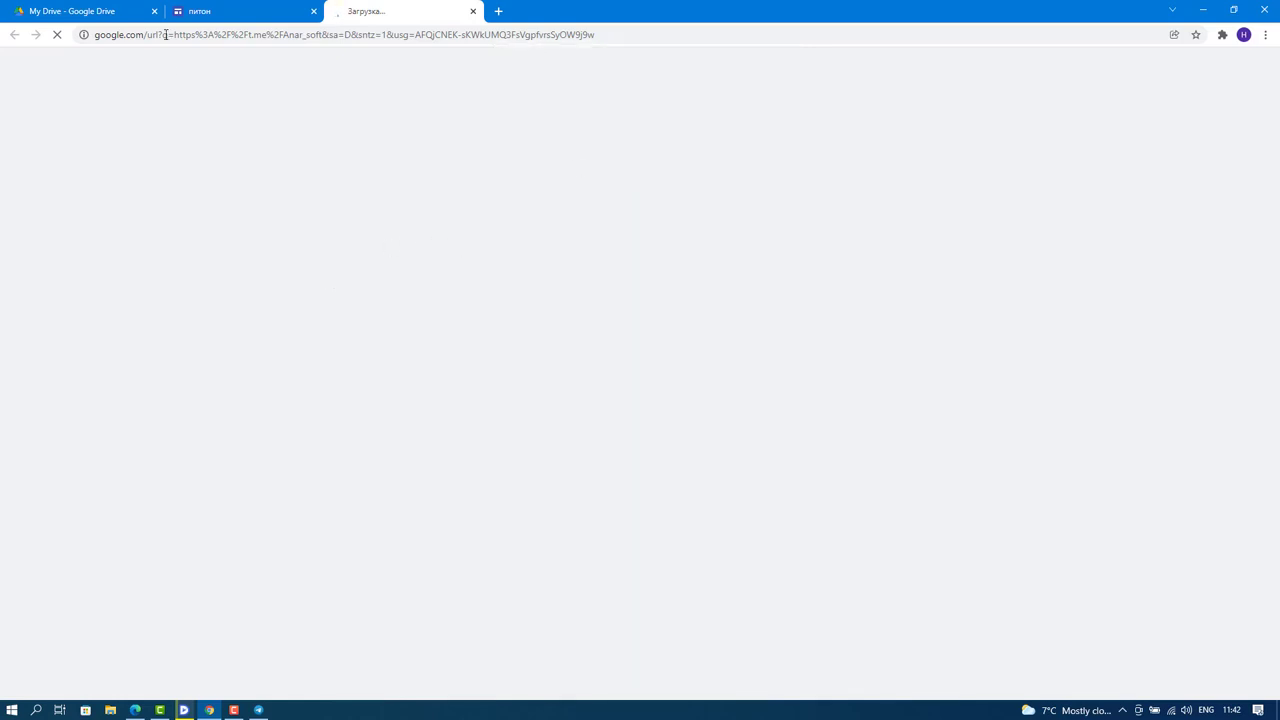
Return to the site tab, exit the preview, and look over the Home page in the editor.
{"action": "left_click", "coordinate": [227, 9]}
{"action": "scroll", "coordinate": [600, 490], "scroll_direction": "up", "scroll_amount": 10}
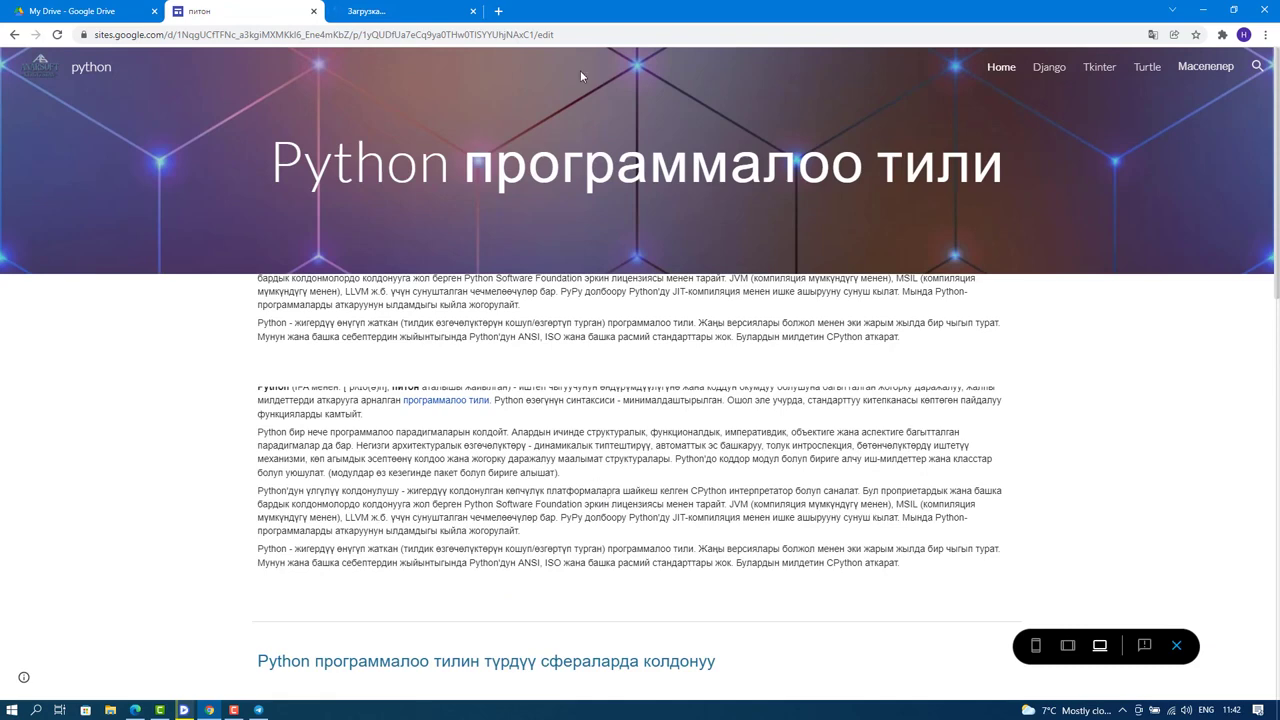
{"action": "left_click", "coordinate": [1176, 645]}
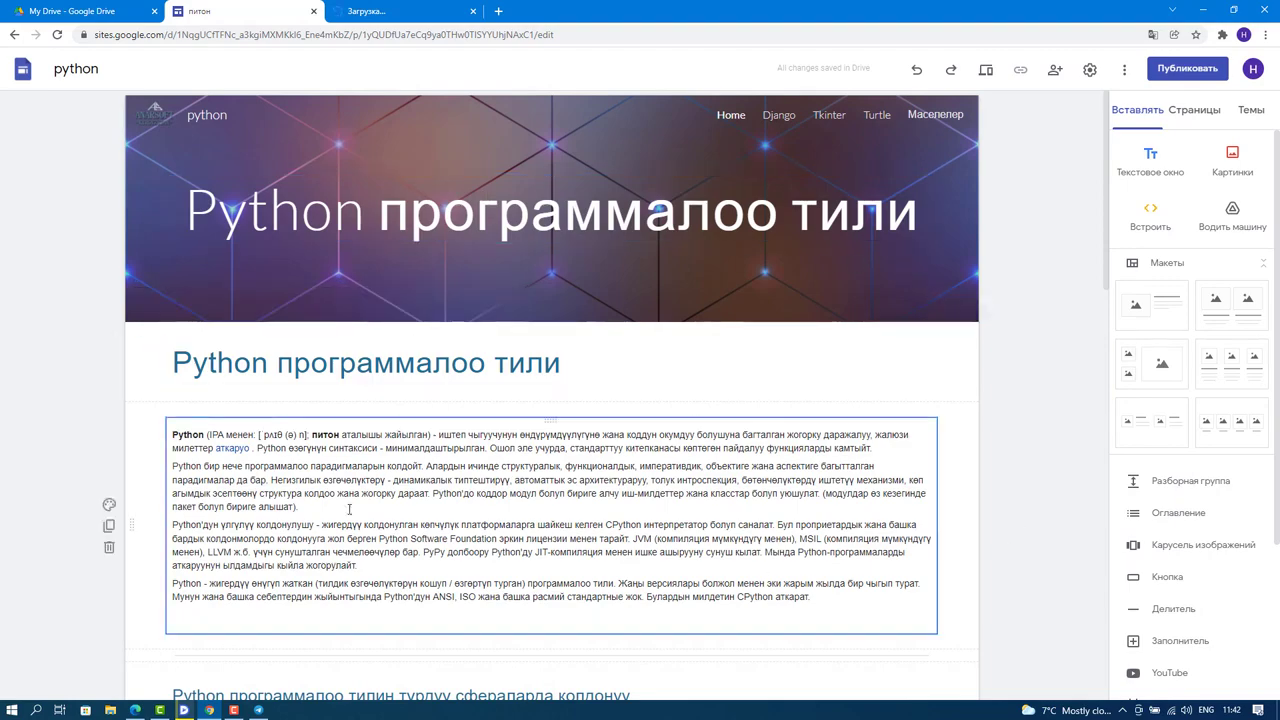
{"action": "scroll", "coordinate": [609, 470], "scroll_direction": "down", "scroll_amount": 15}
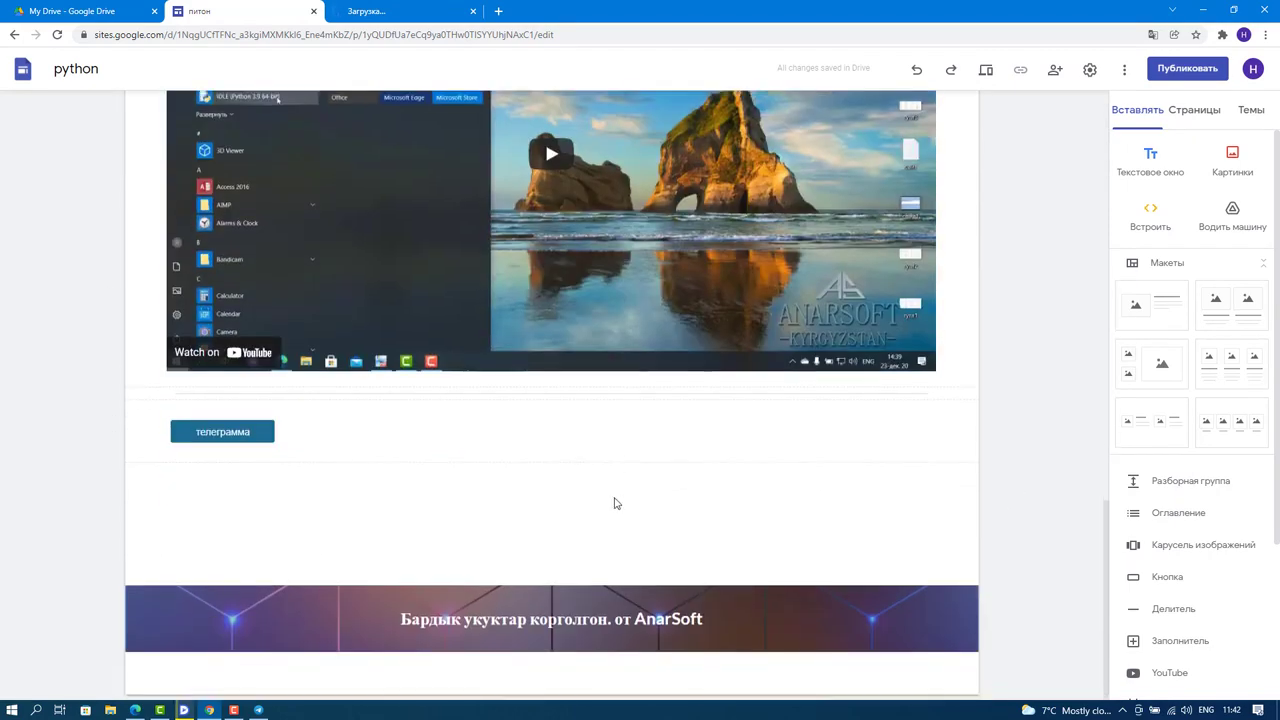
{"action": "scroll", "coordinate": [615, 503], "scroll_direction": "up", "scroll_amount": 15}
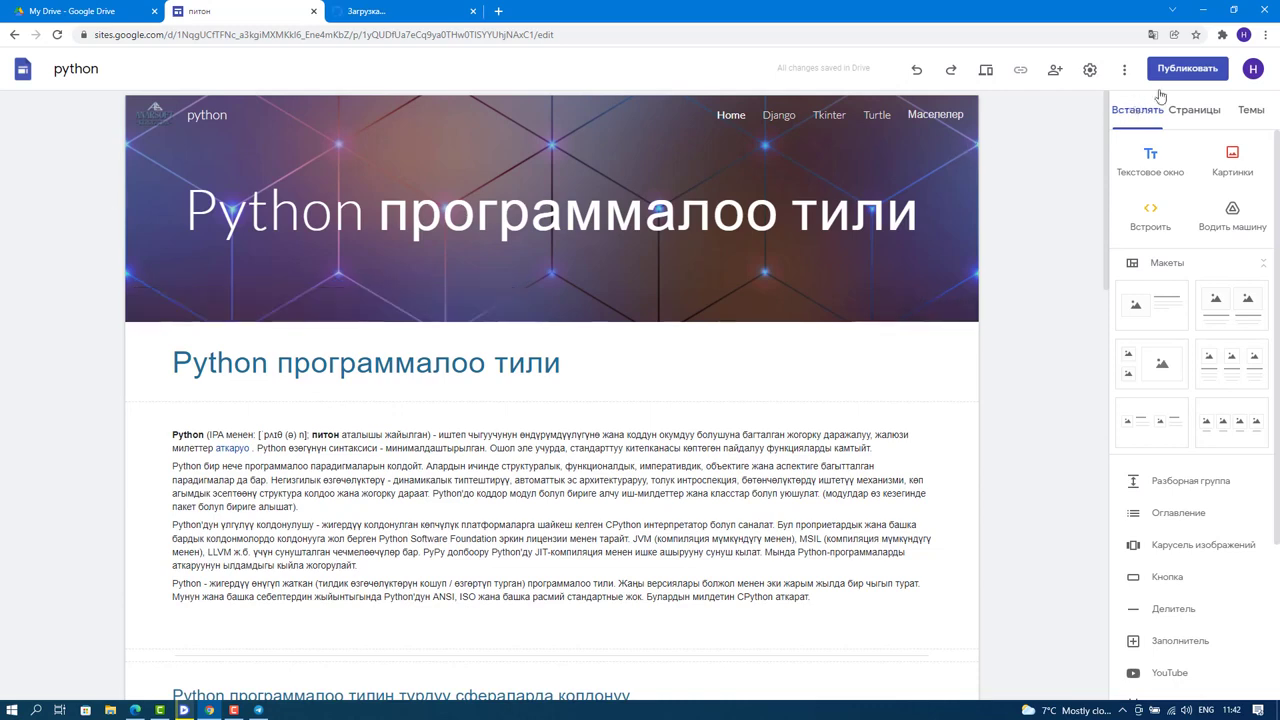
Publish the site to the web with the web address pythonkg.
{"action": "left_click", "coordinate": [1176, 70]}
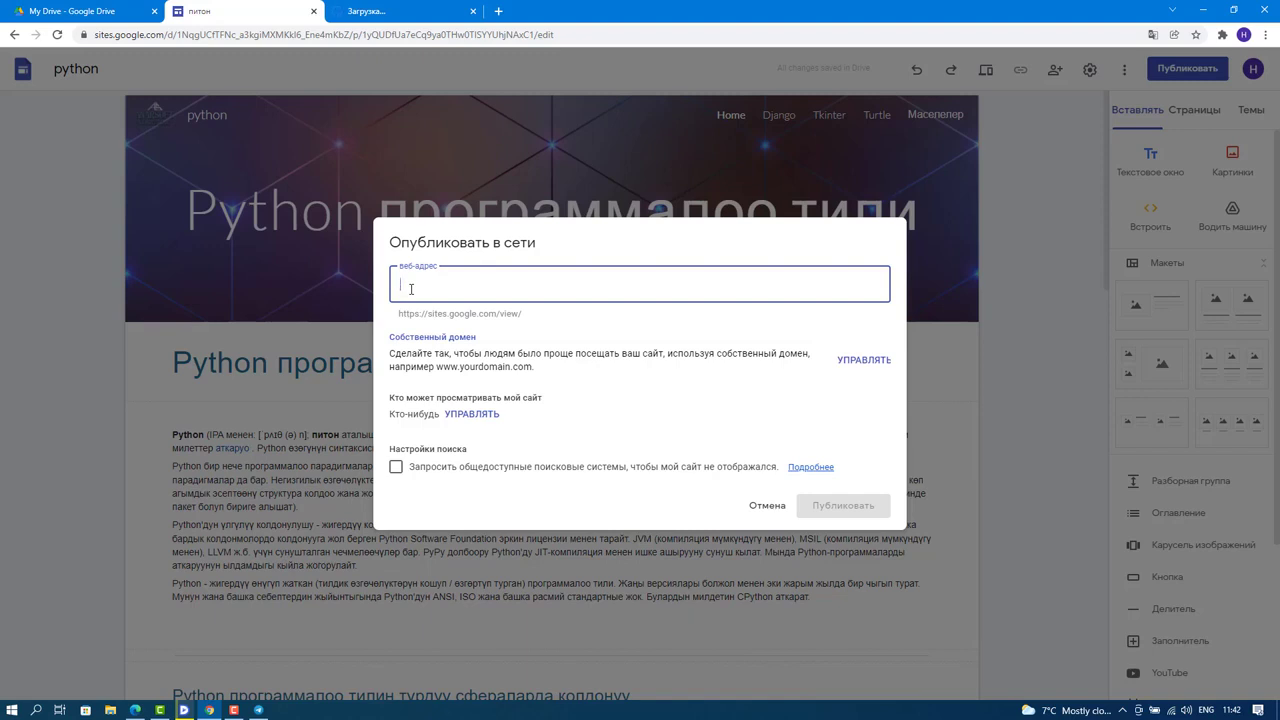
{"action": "type", "text": "python"}
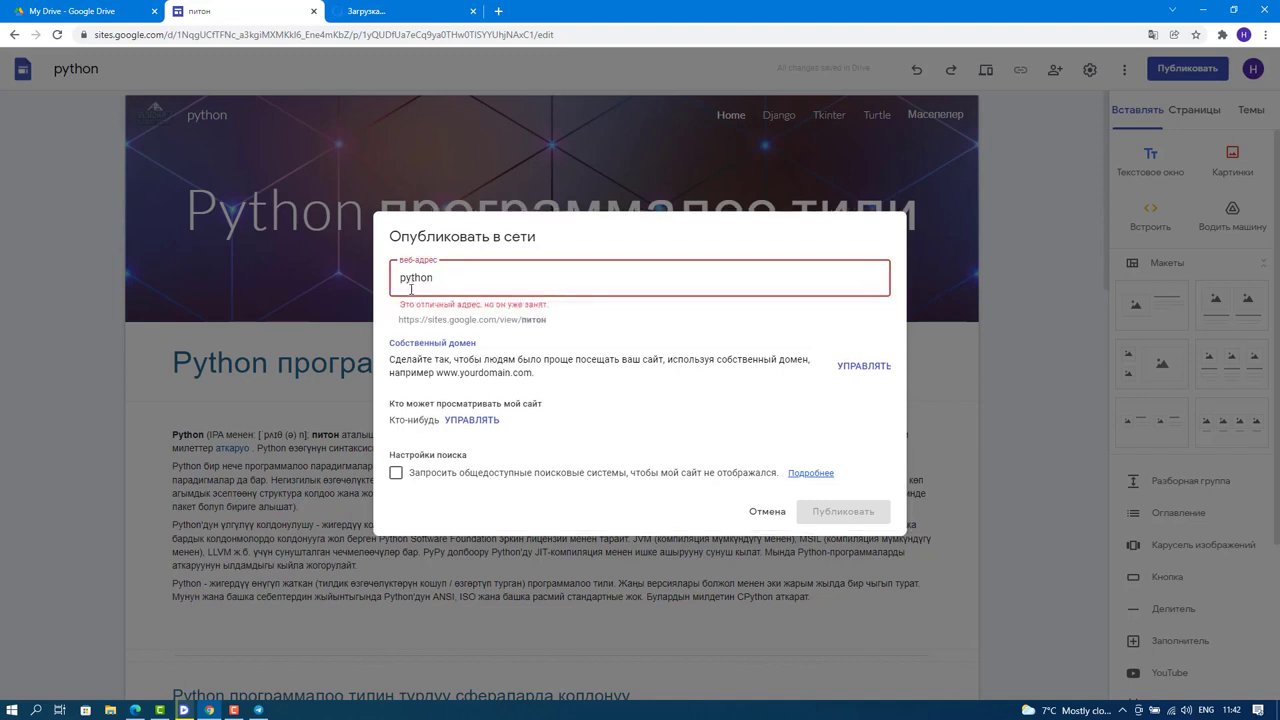
{"action": "type", "text": "kg"}
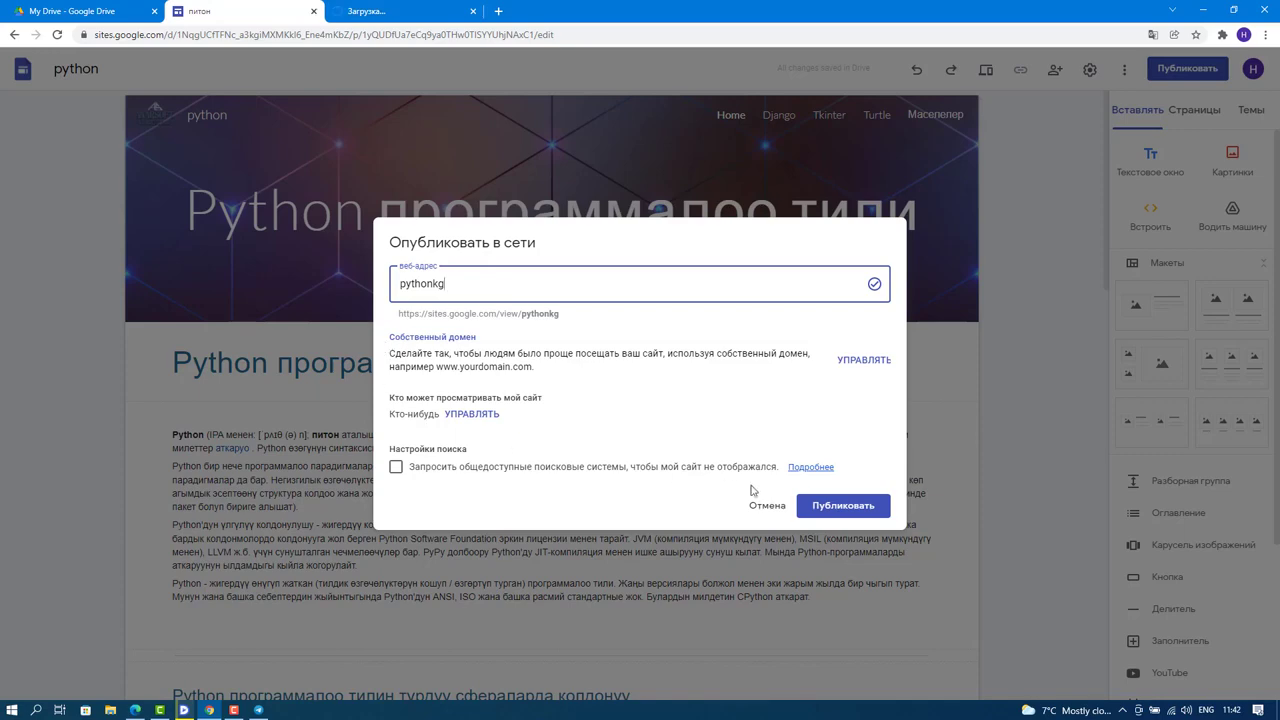
{"action": "left_click", "coordinate": [860, 508]}
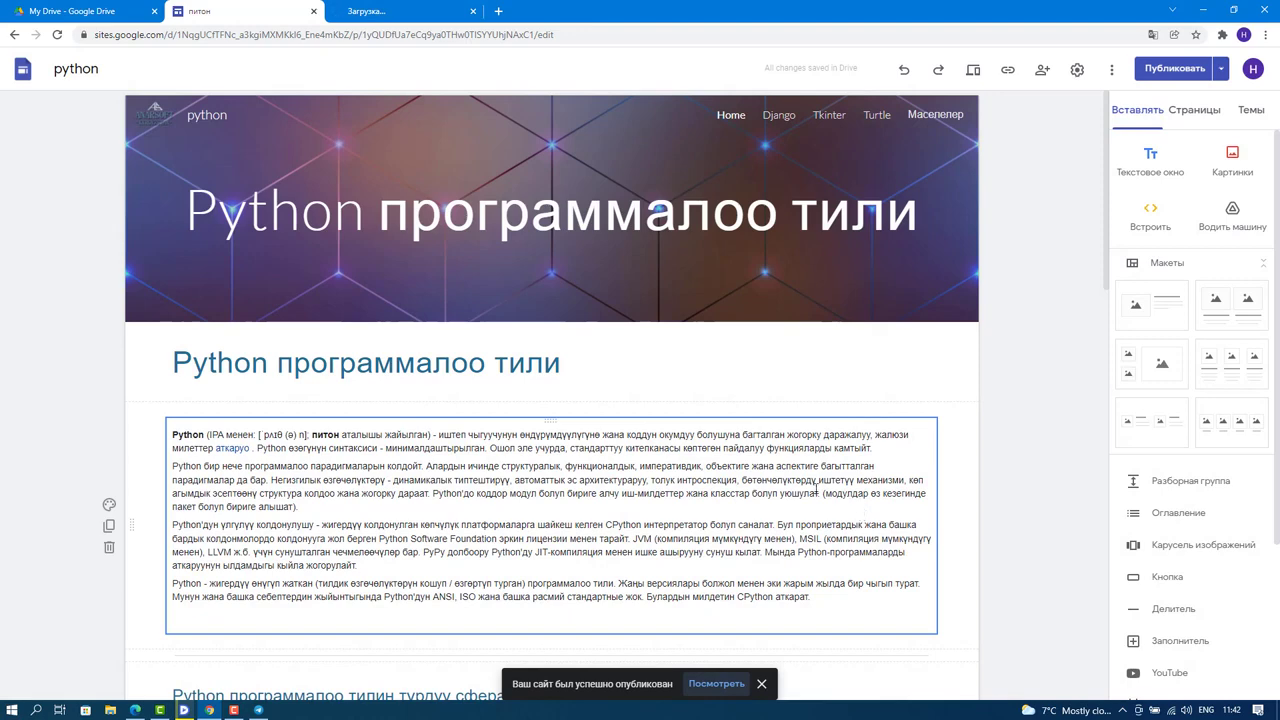
Open the link to the published site and copy it to the clipboard.
{"action": "left_click", "coordinate": [1008, 72]}
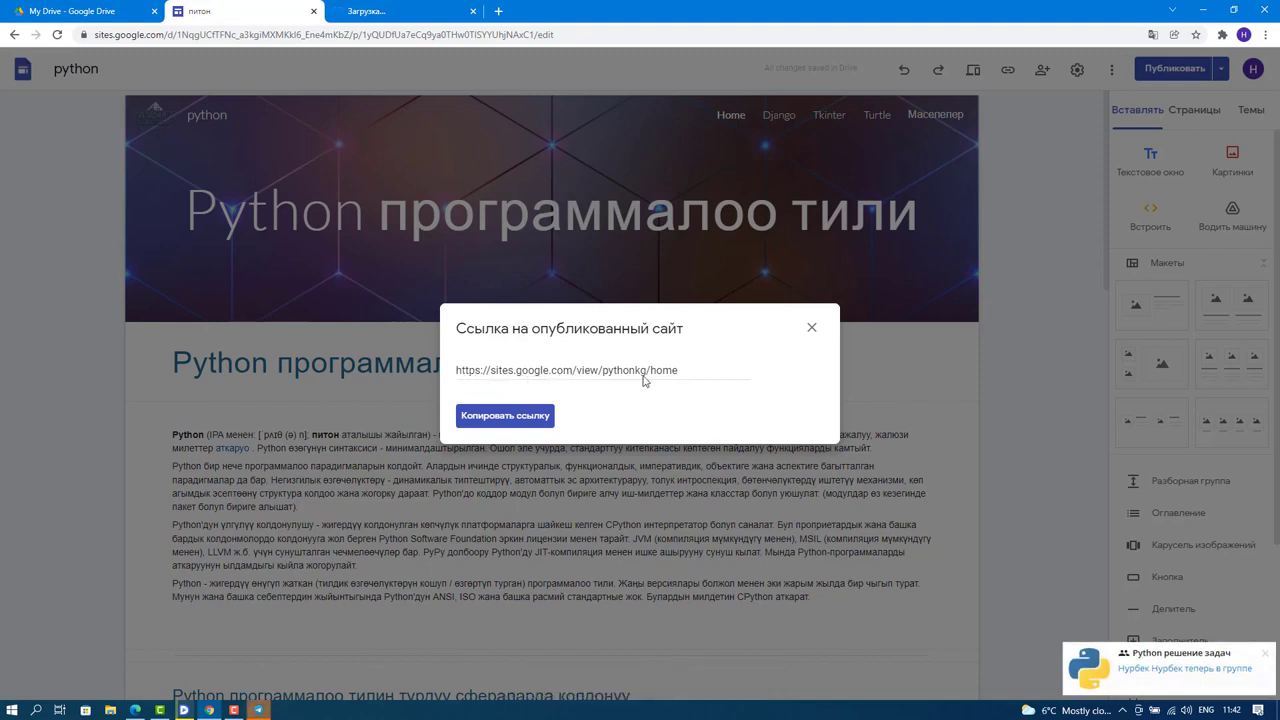
{"action": "left_click", "coordinate": [516, 419]}
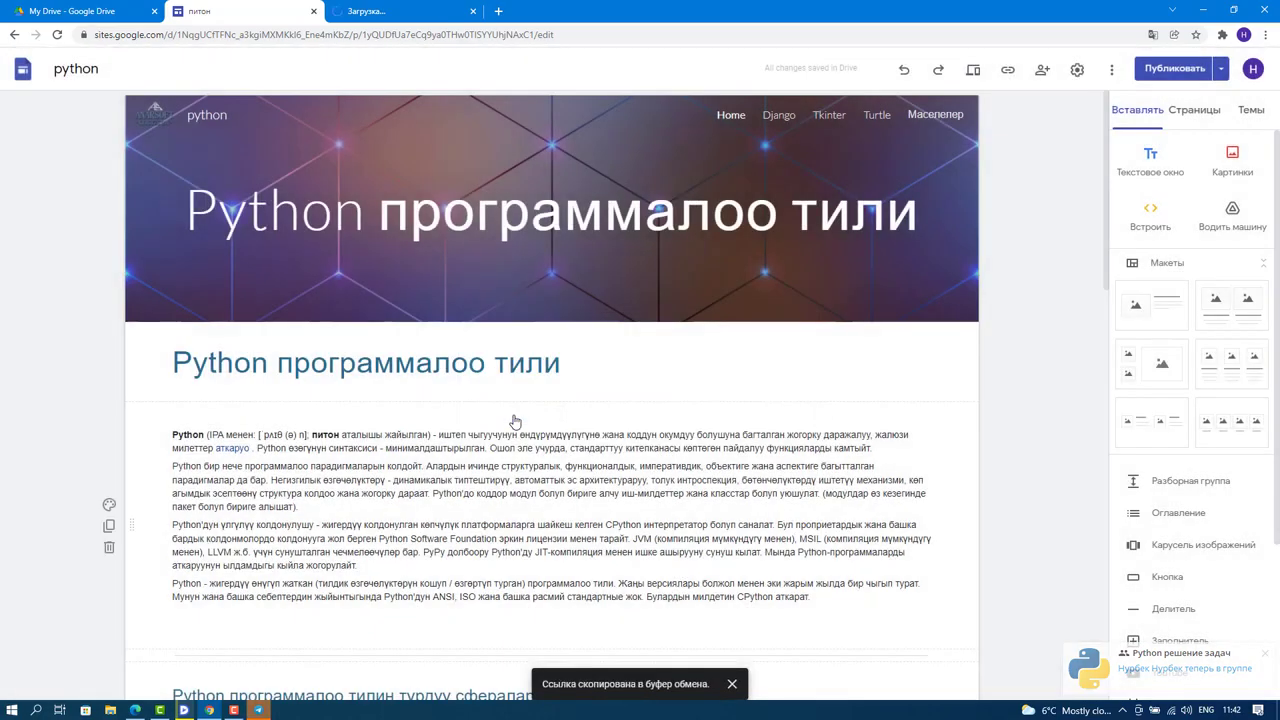
{"action": "scroll", "coordinate": [516, 419], "scroll_direction": "down", "scroll_amount": 8}
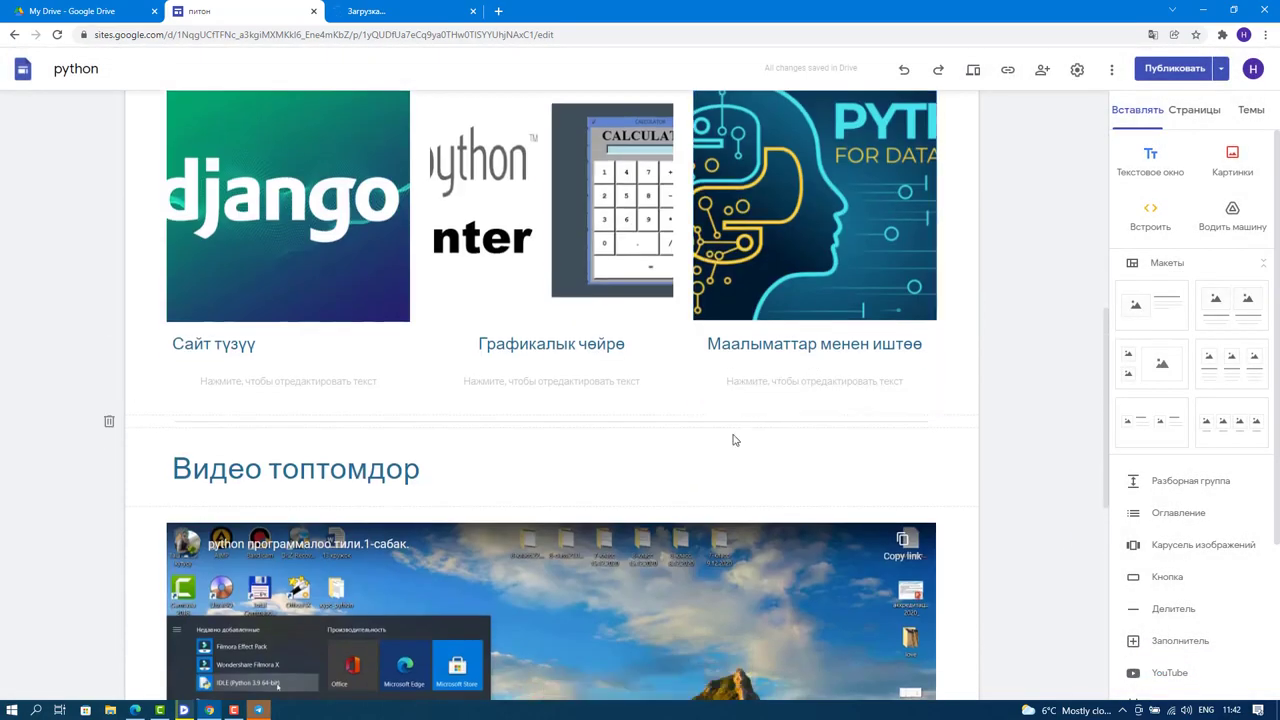
{"action": "scroll", "coordinate": [732, 440], "scroll_direction": "up", "scroll_amount": 10}
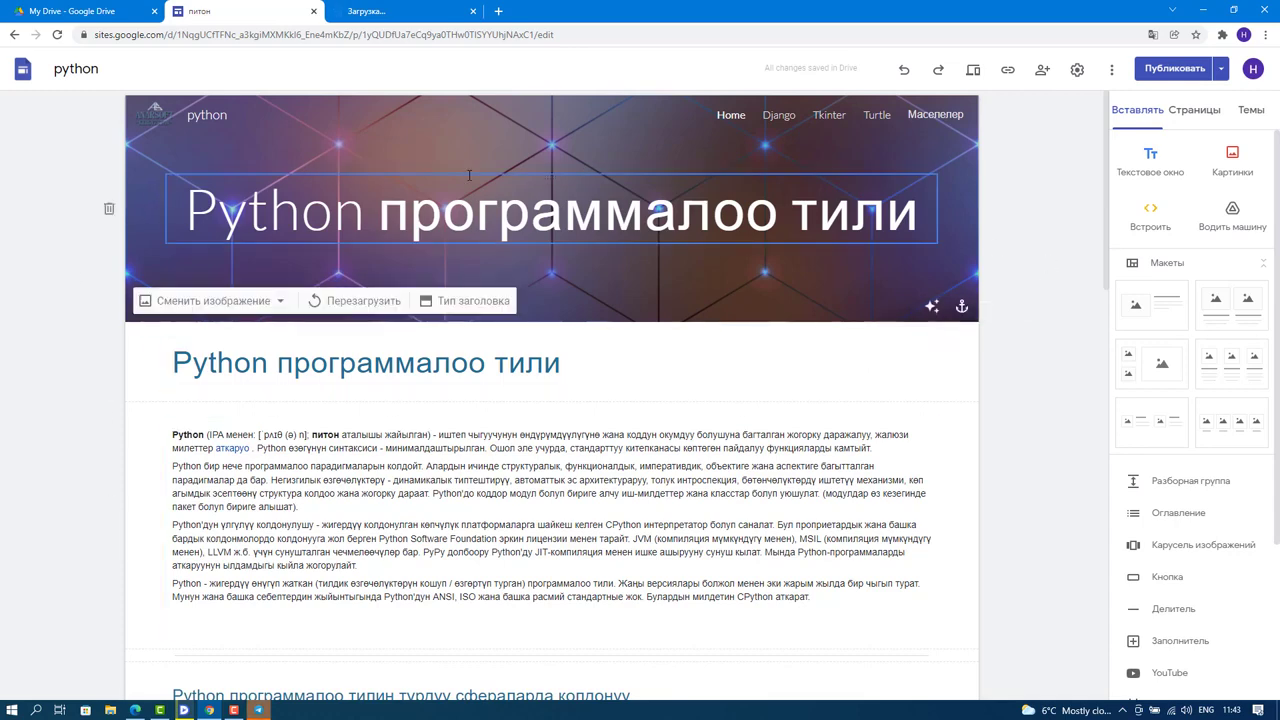
{"action": "scroll", "coordinate": [175, 337], "scroll_direction": "down", "scroll_amount": 4}
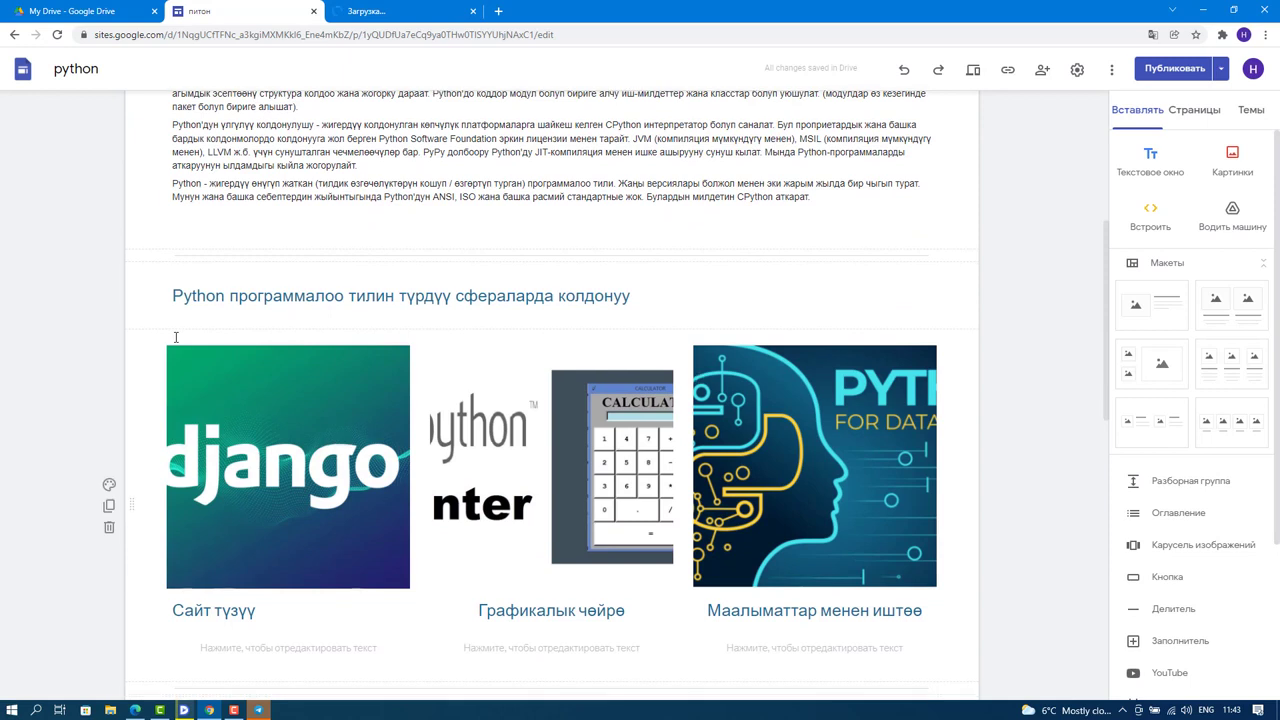